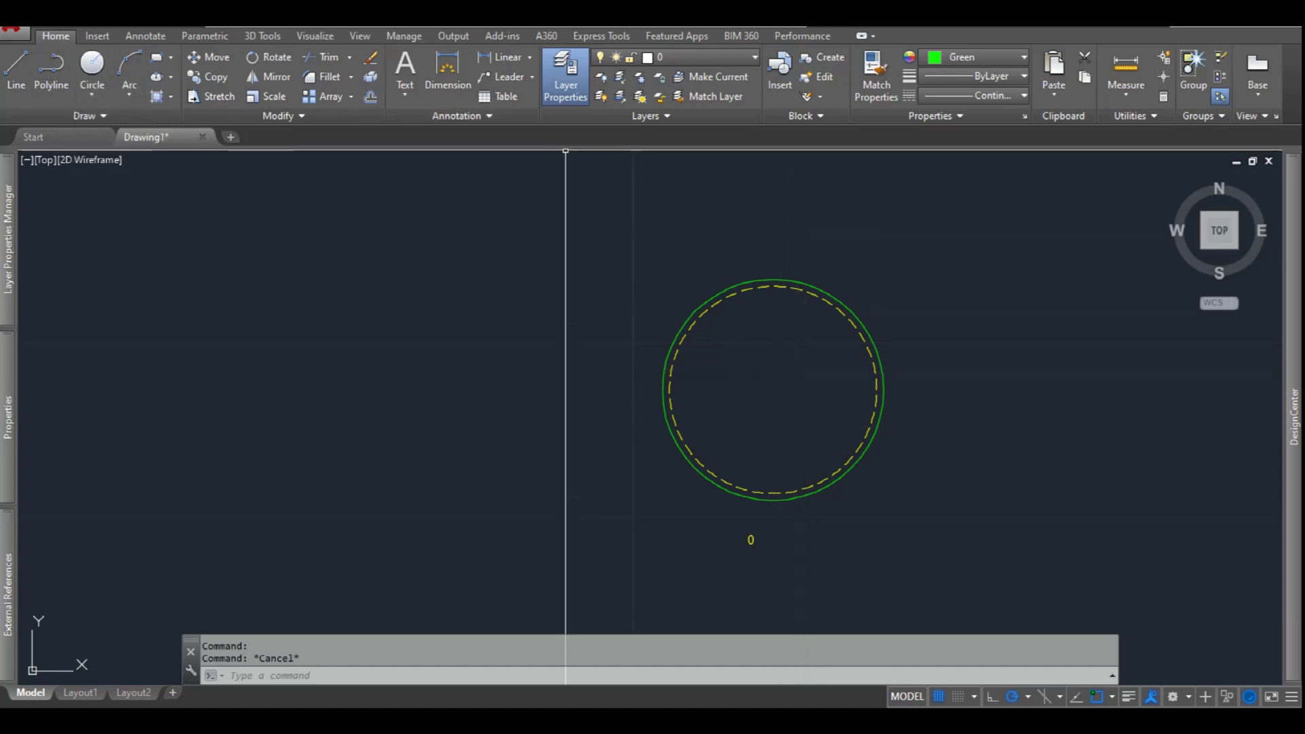
Set the current object colour to red and draw a horizontal construction line through the centre of the circles
left_click(972, 57)
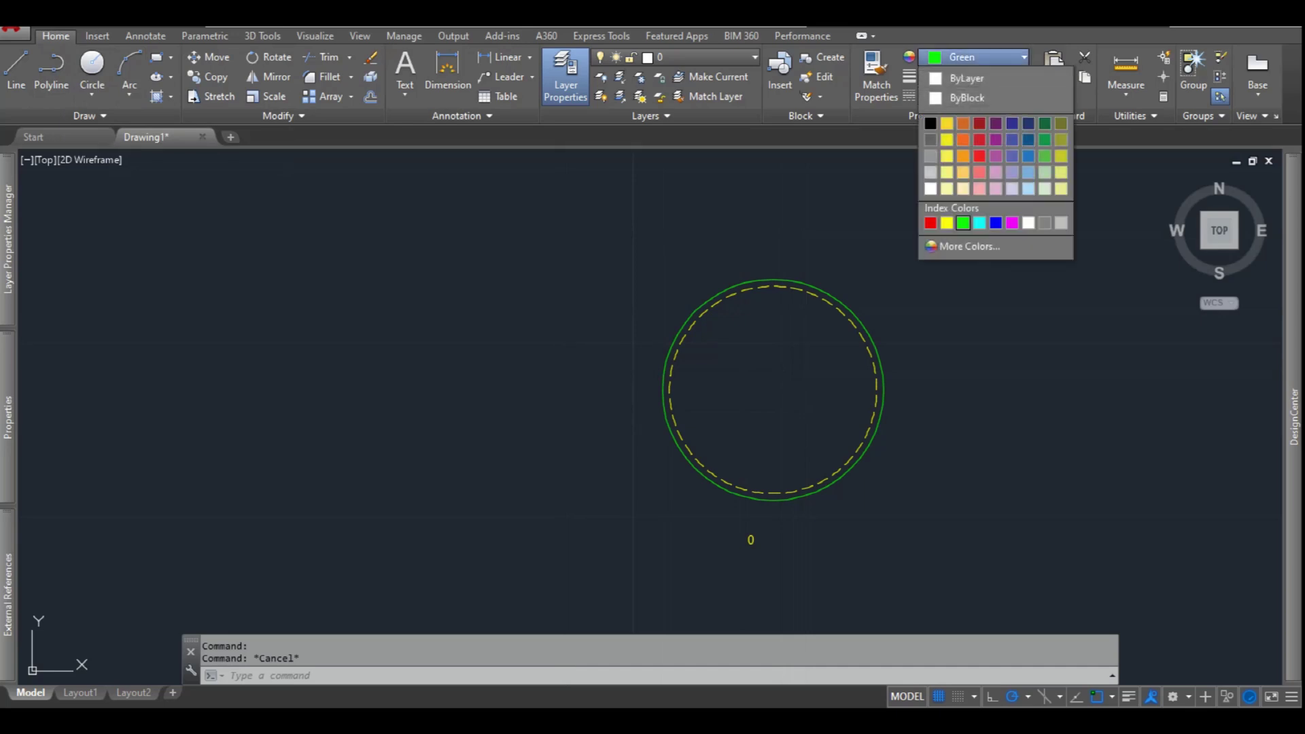
left_click(931, 223)
type("xl")
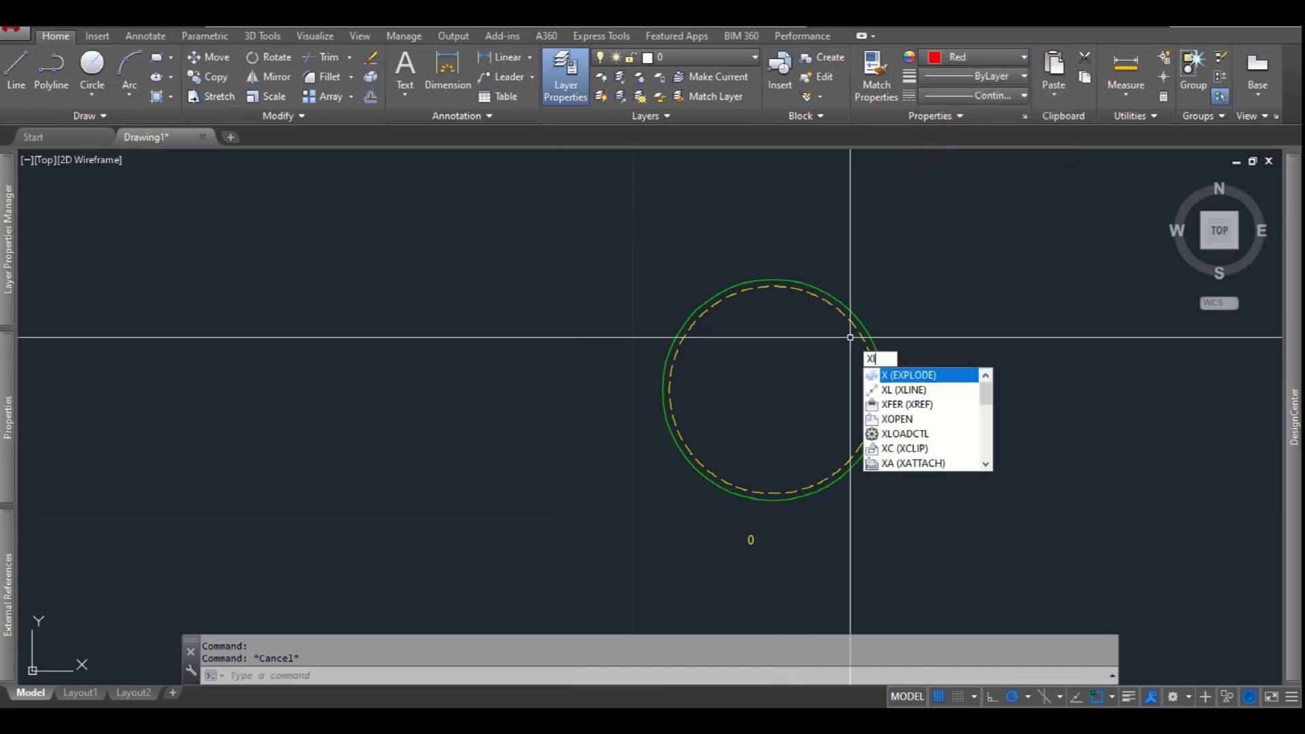
key("Return")
type("h")
key("Return")
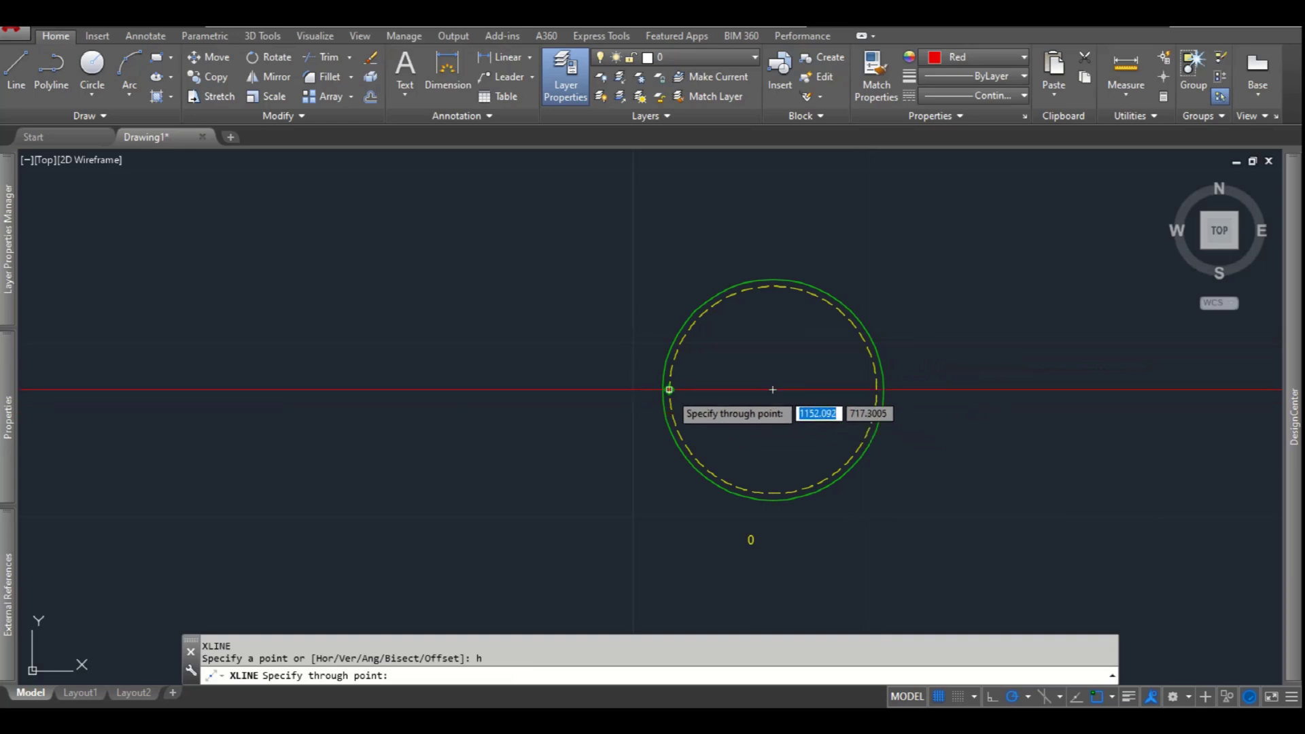
left_click(663, 390)
key("Escape")
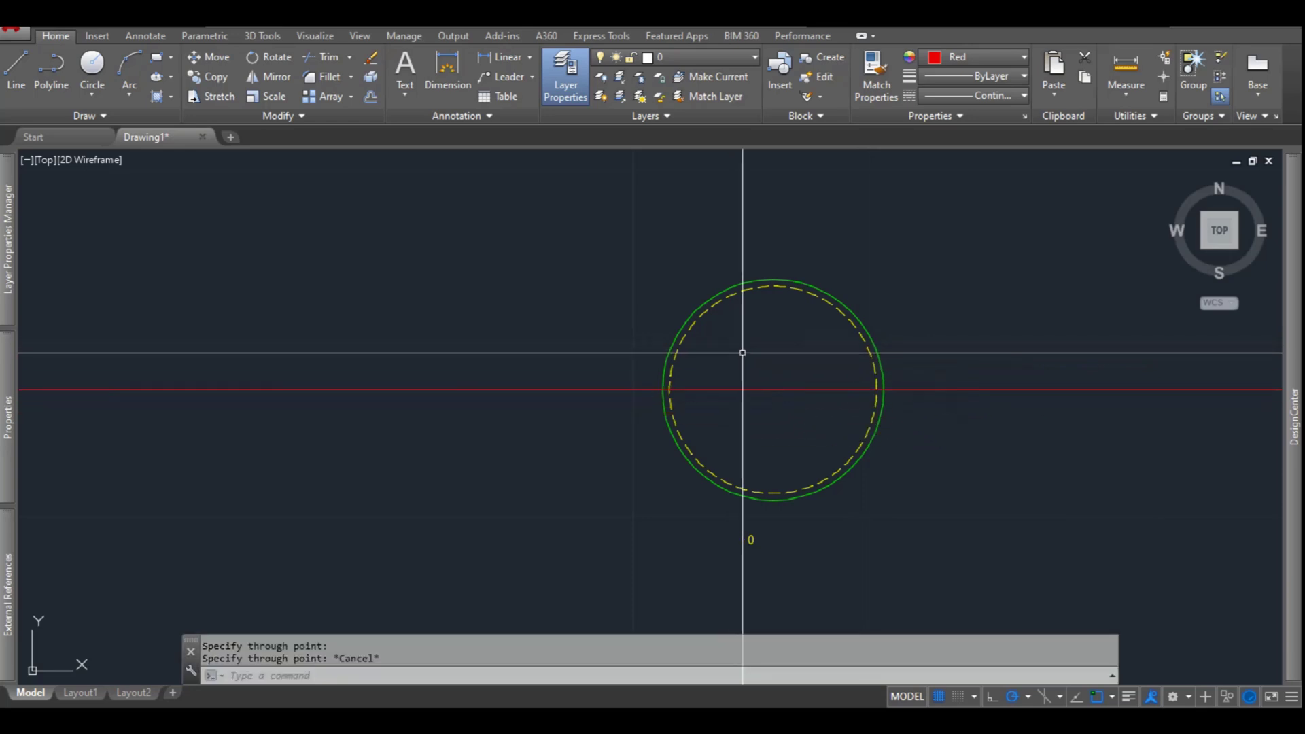
Draw a vertical construction line through the top quadrant of the outer circle
type("xl")
key("Return")
type("v")
key("Return")
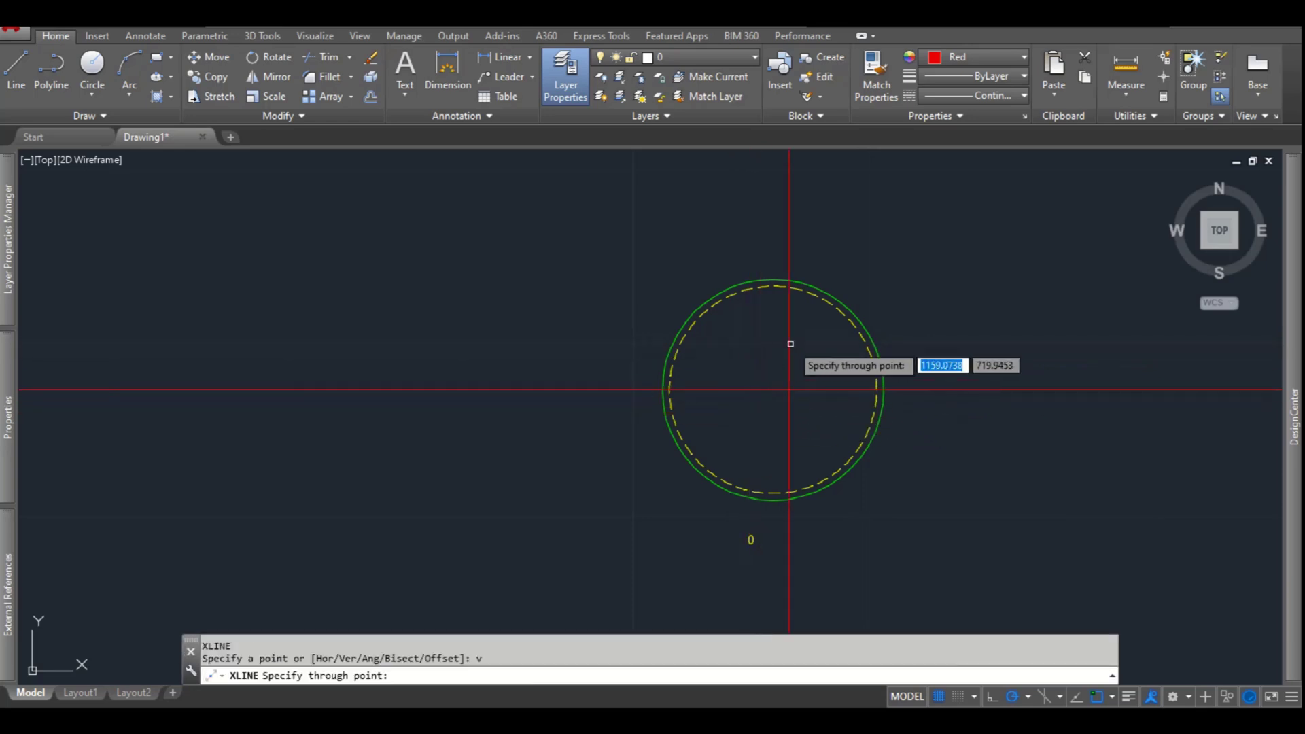
left_click(773, 280)
key("Escape")
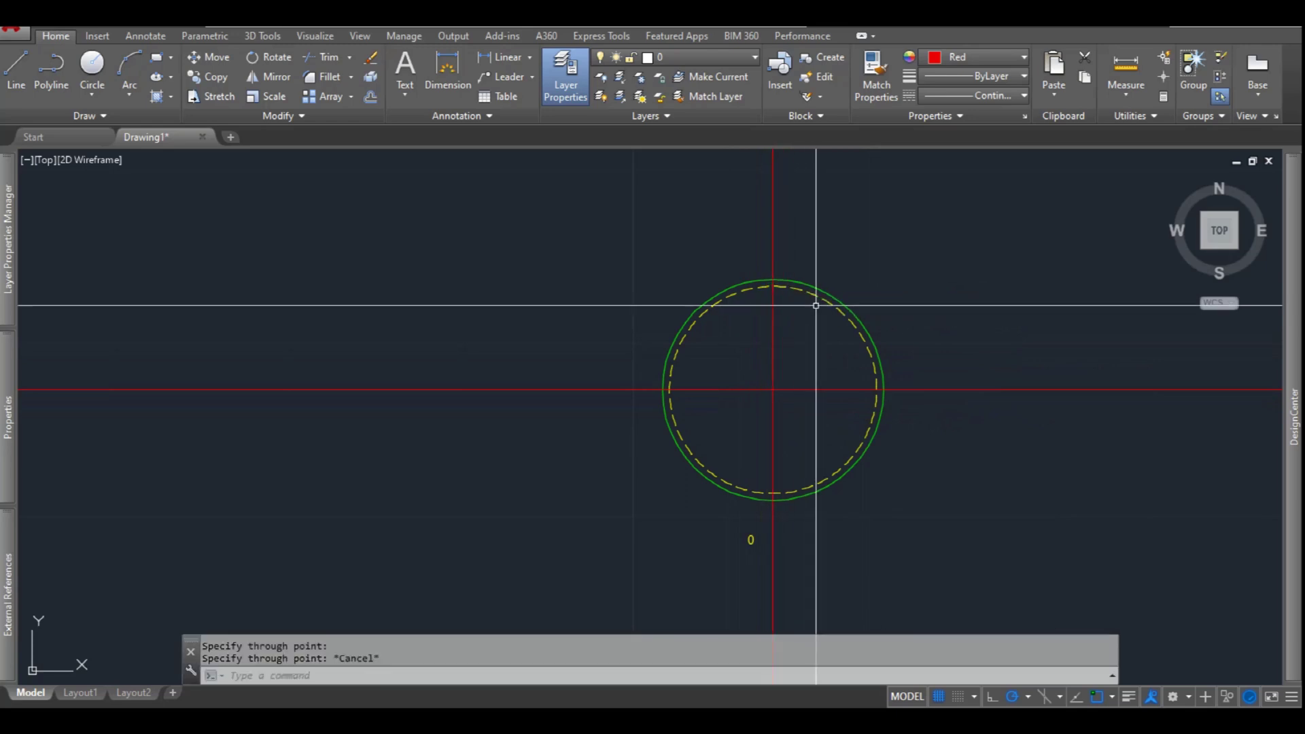
Draw a construction line at a 45° angle through the centre of the circles
type("xl")
key("Return")
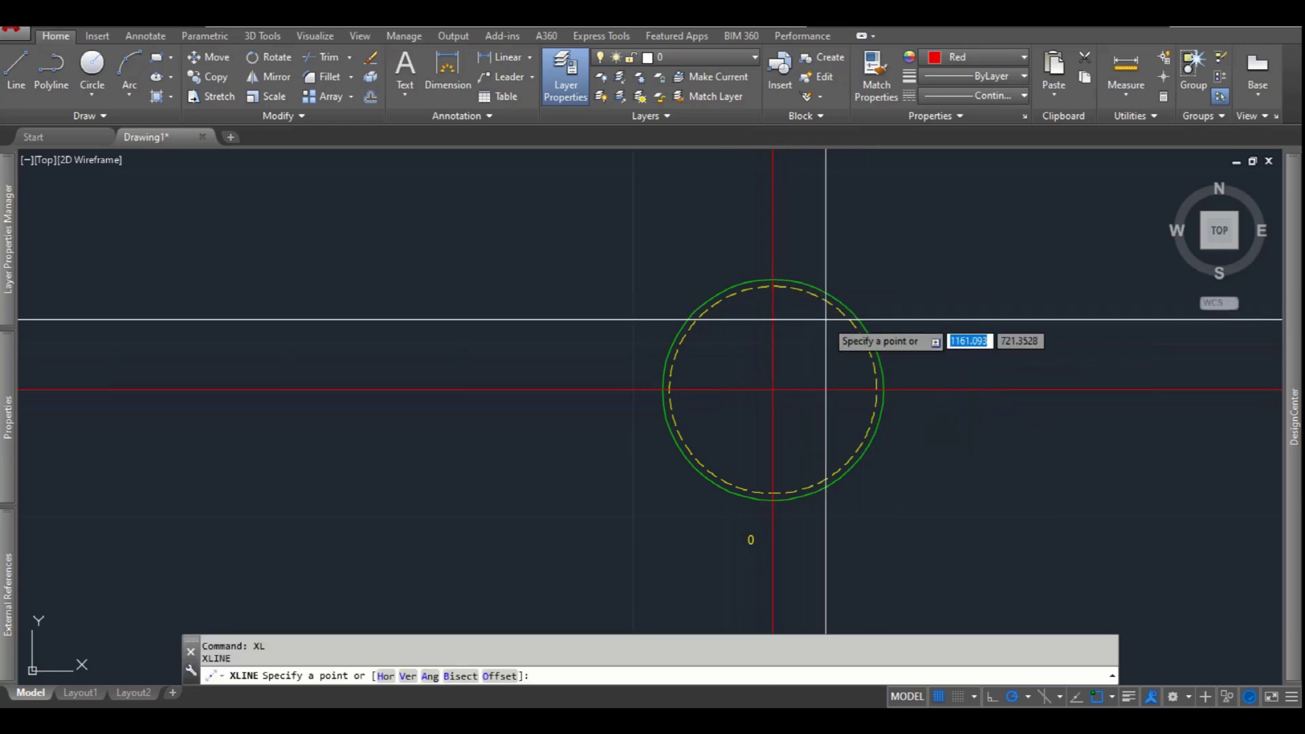
type("a")
key("Return")
type("45")
key("Return")
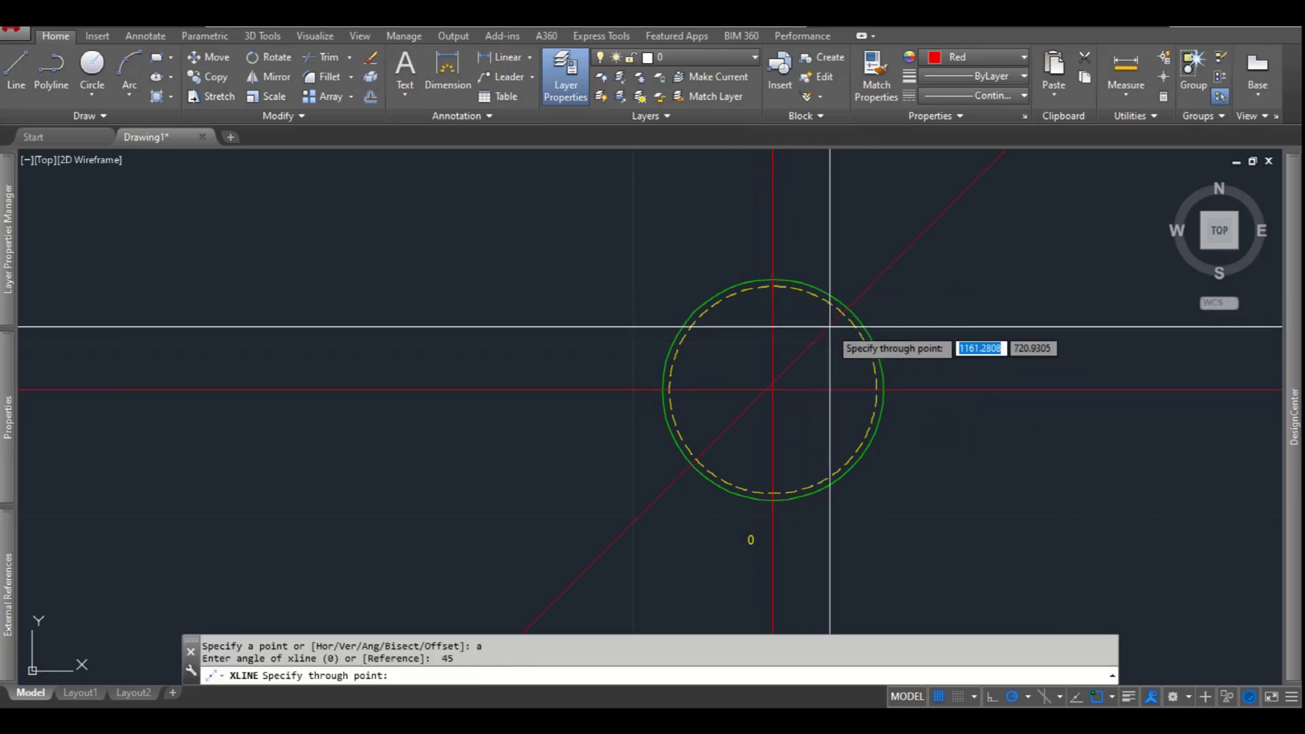
left_click(772, 390)
key("Escape")
Mirror the 45° construction line about the vertical centre line, keeping the source line
left_click(792, 387)
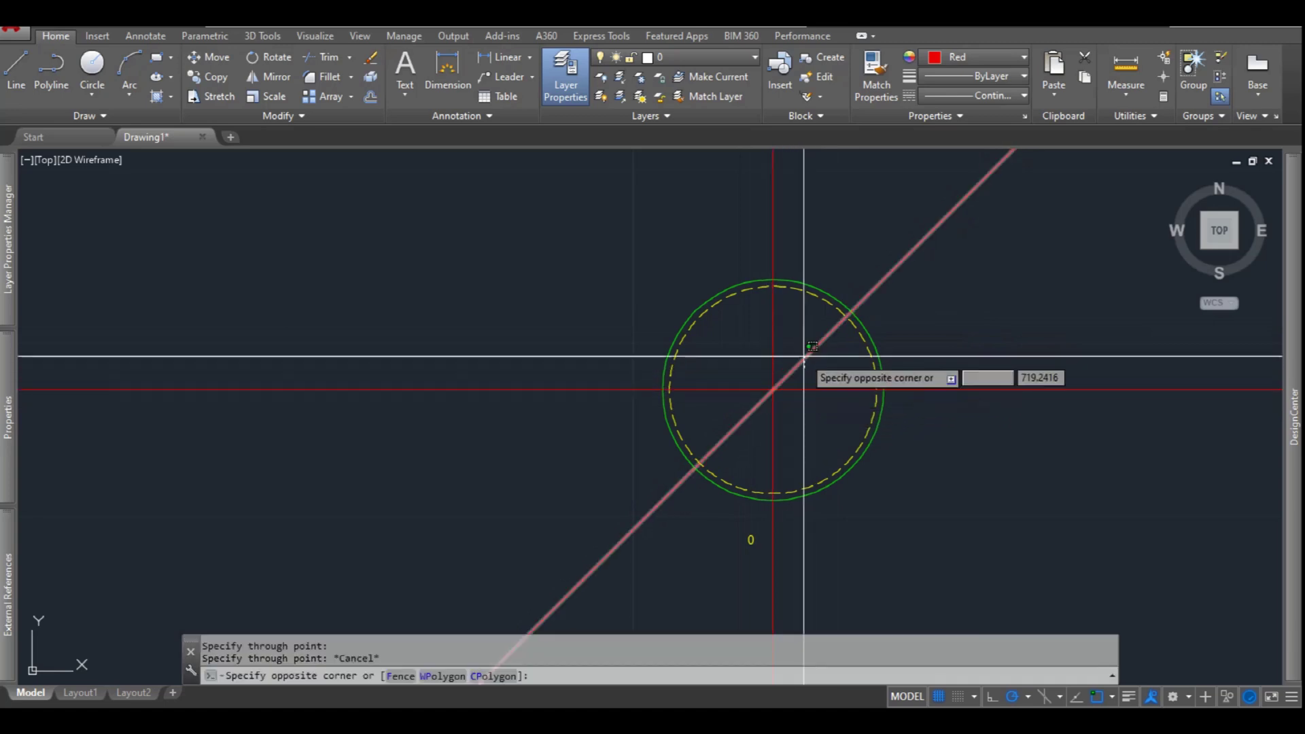
left_click(785, 367)
key("Return")
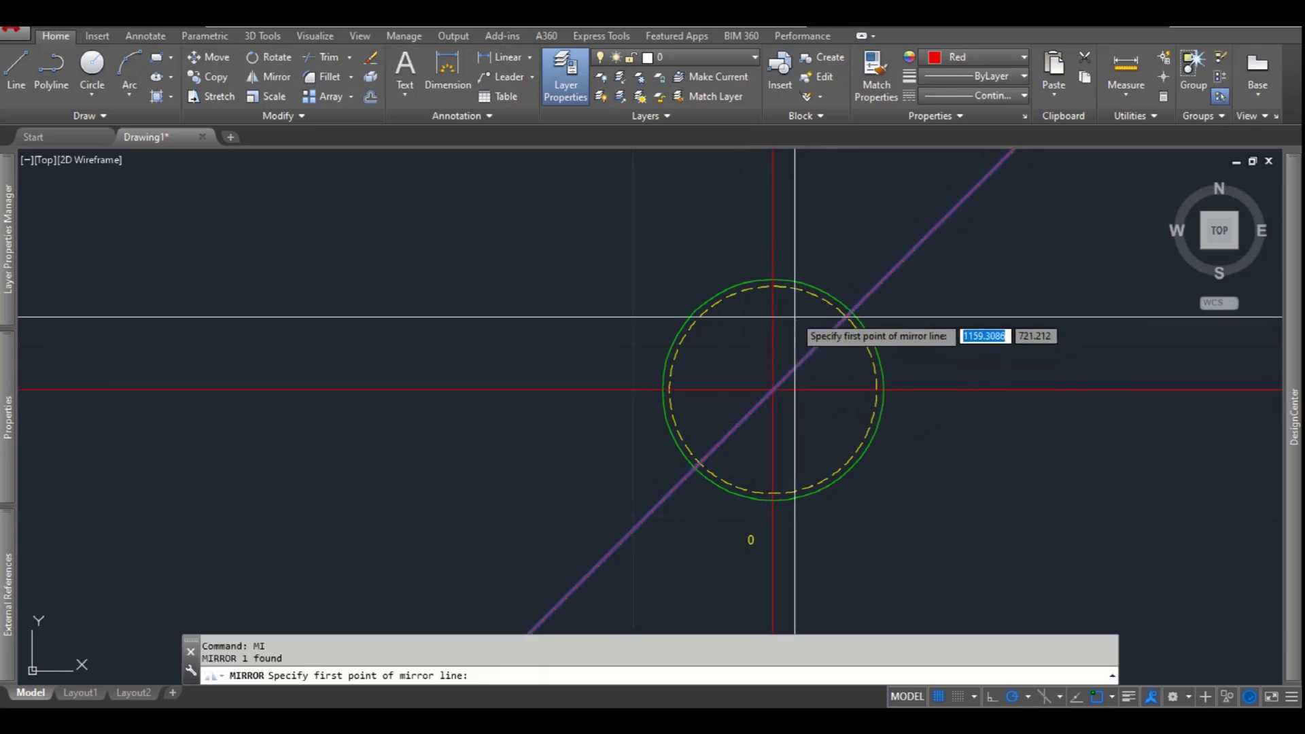
left_click(774, 389)
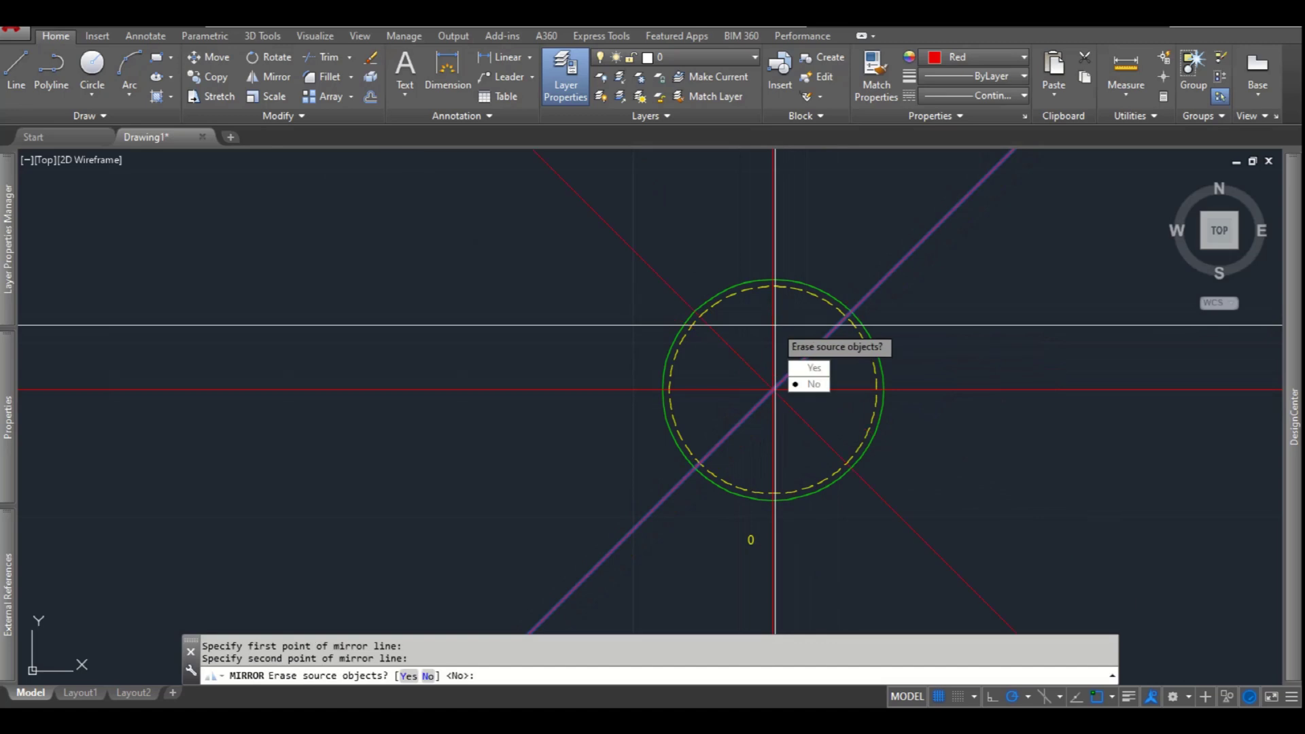
type("n")
key("Return")
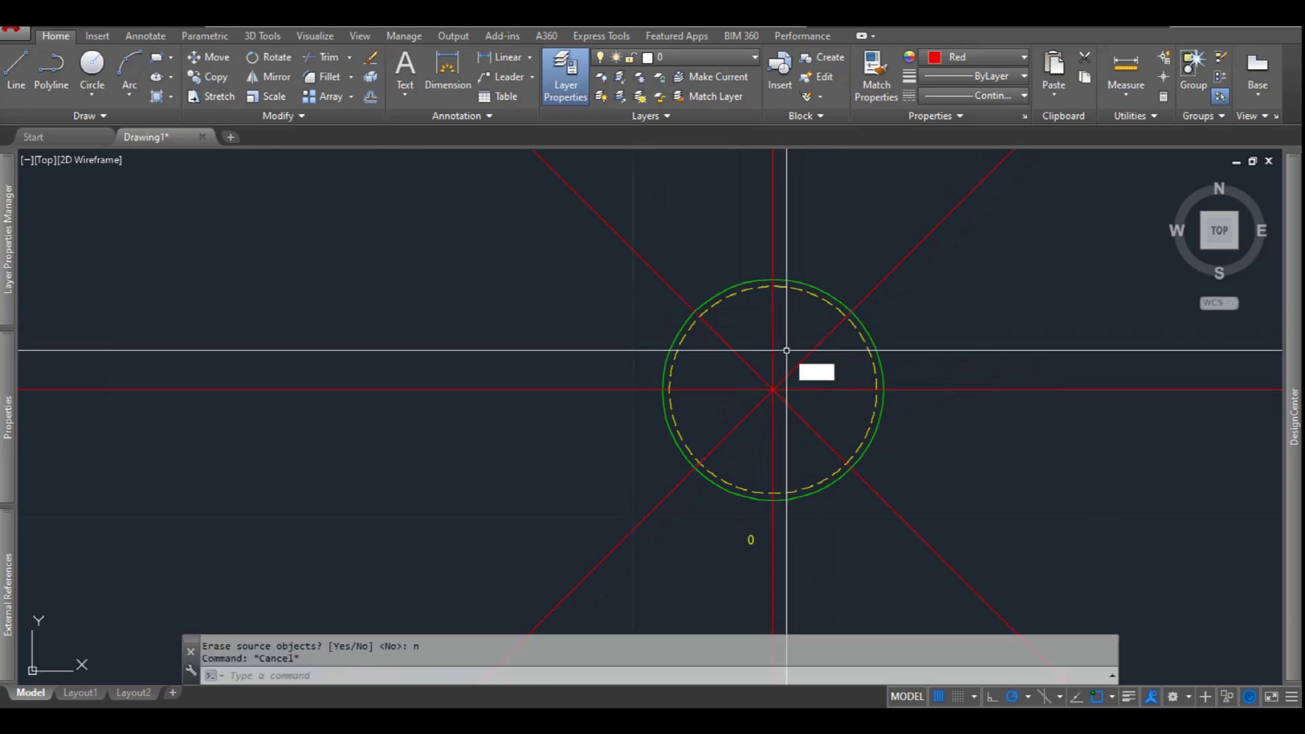
Draw a construction line at a 22.5° angle through the centre of the circles
type("XL")
key("Return")
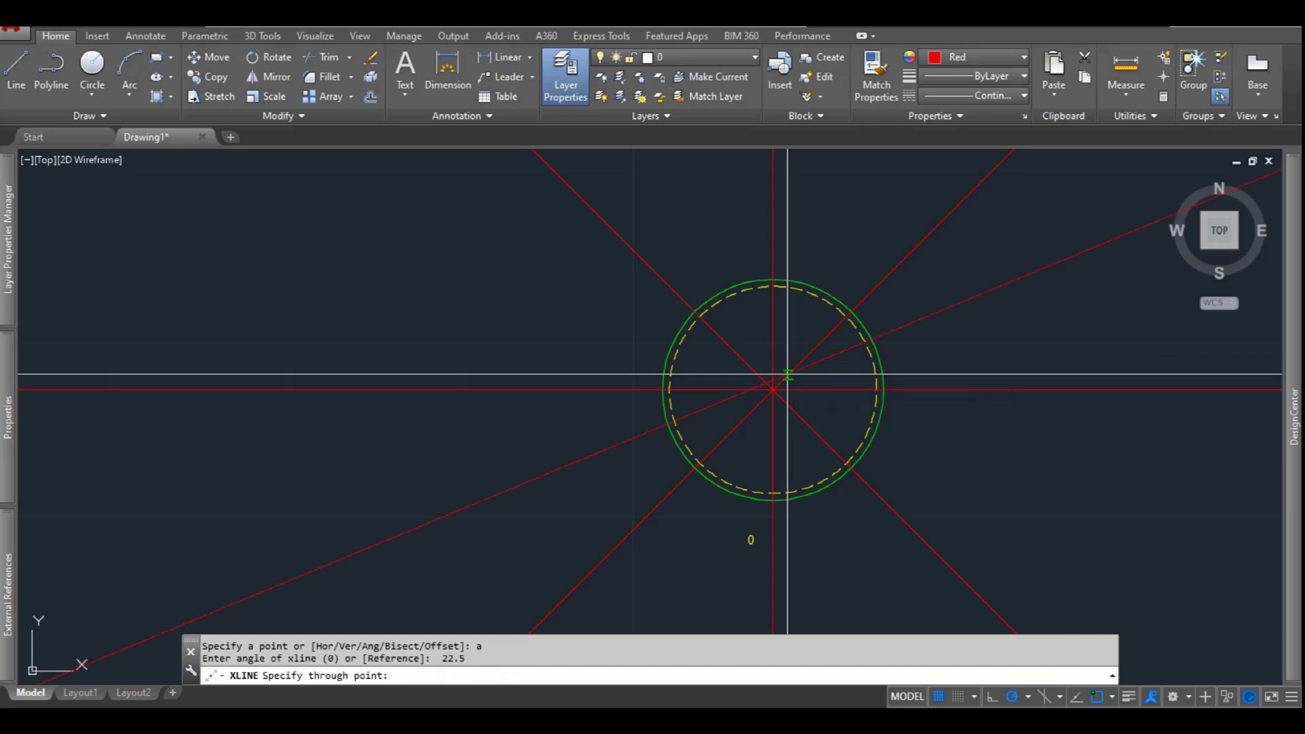
left_click(773, 388)
key("Escape")
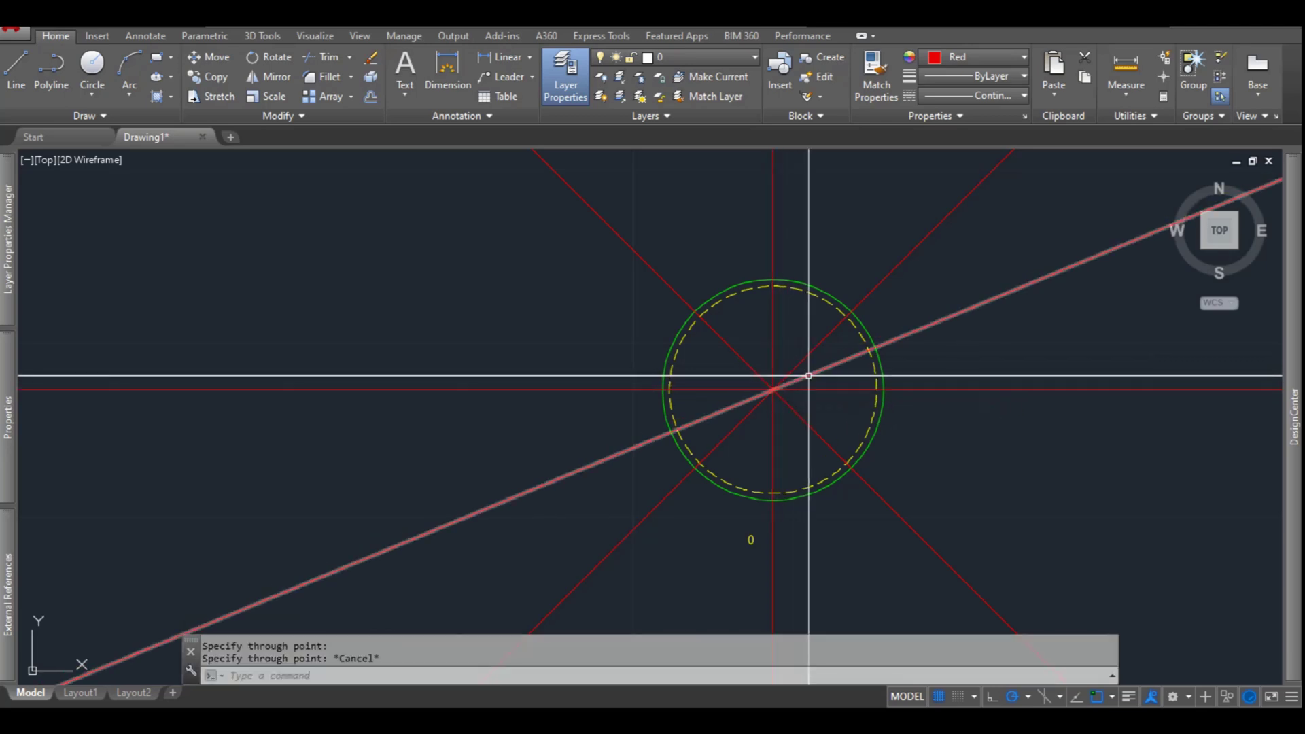
Mirror the 22.5° construction line about the 45° line, keeping the source line
type("mi")
key("Return")
left_click(805, 364)
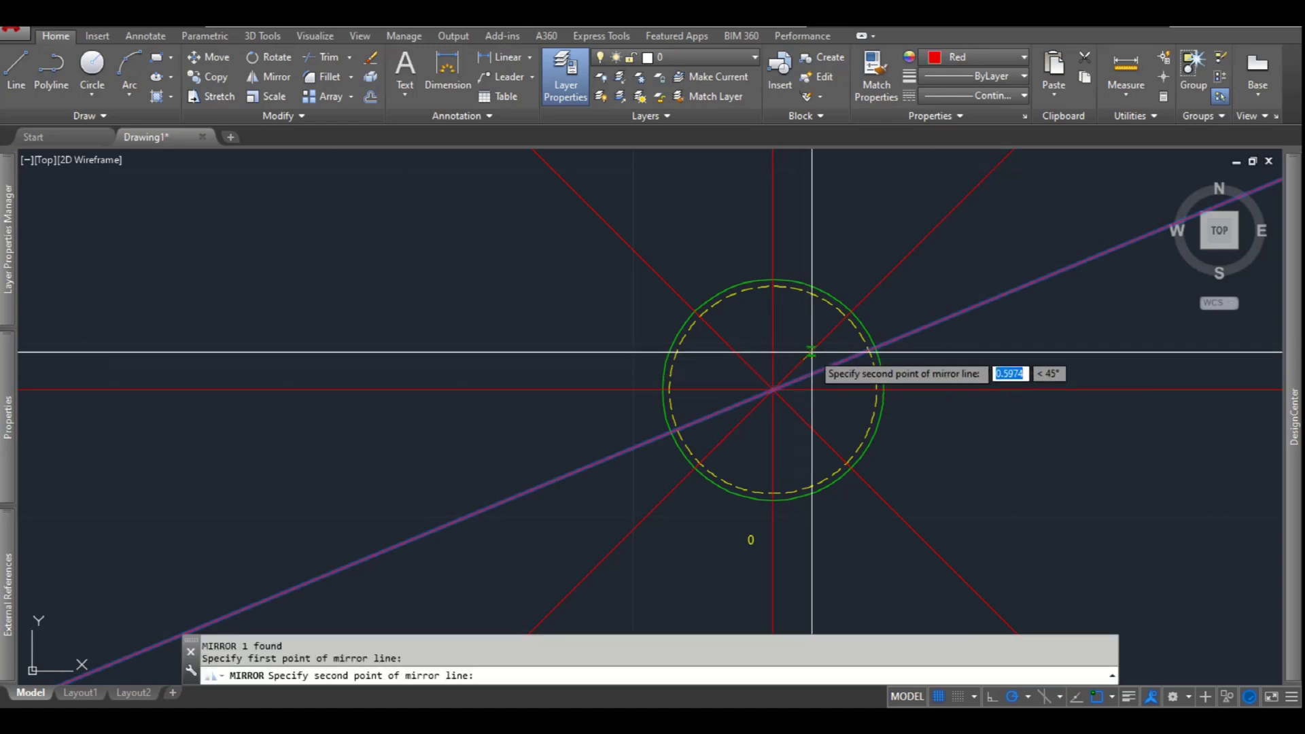
left_click(813, 349)
type("n")
key("Return")
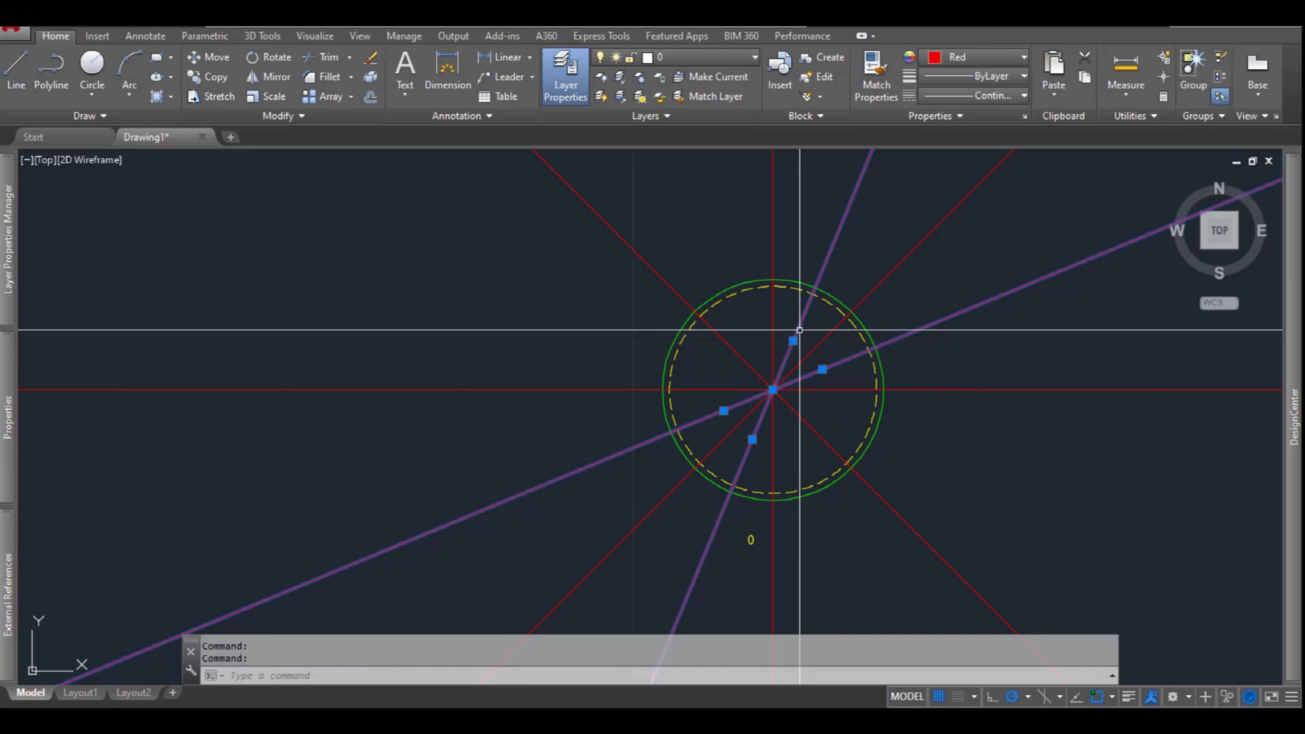
Mirror the 22.5° line and its steeper mirrored copy about the vertical centre line, keeping both source lines
type("mi")
key("Return")
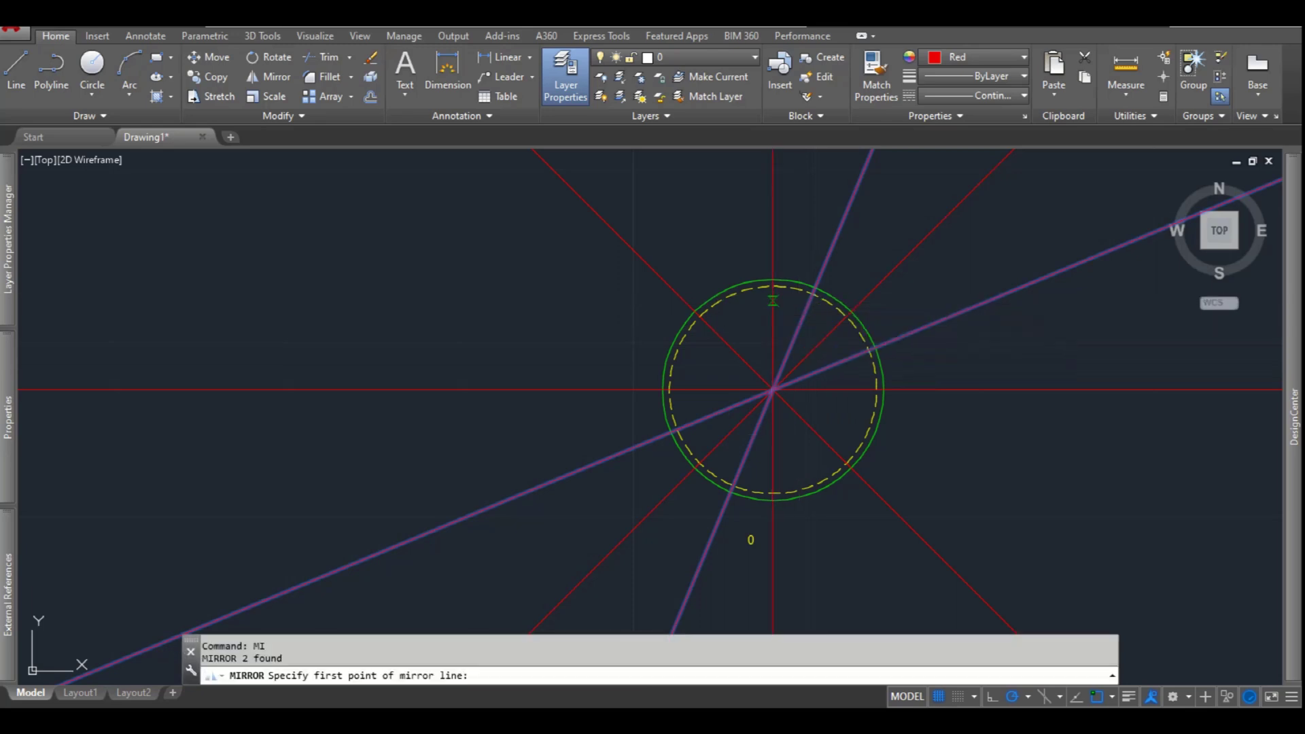
left_click(772, 280)
key("Return")
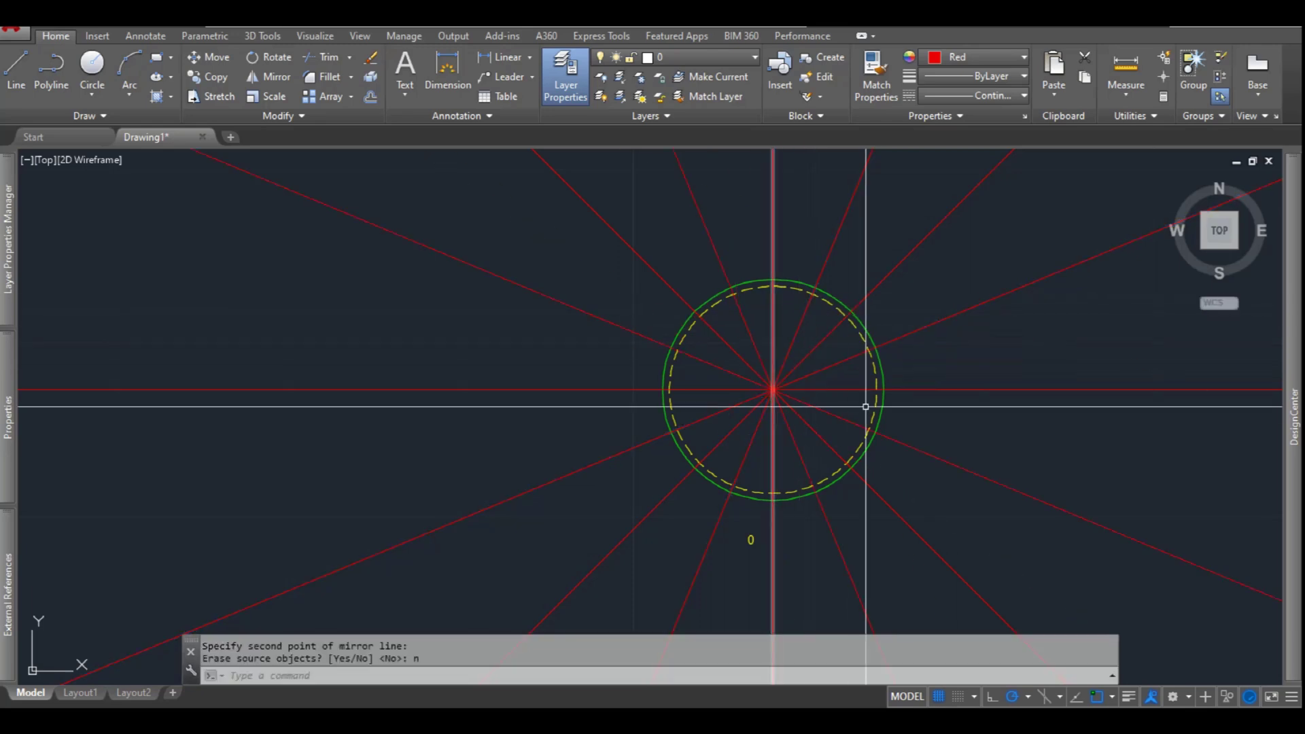
key("Escape")
Trim all construction lines outside the green outer circle, using that circle as the cutting edge
key("Return")
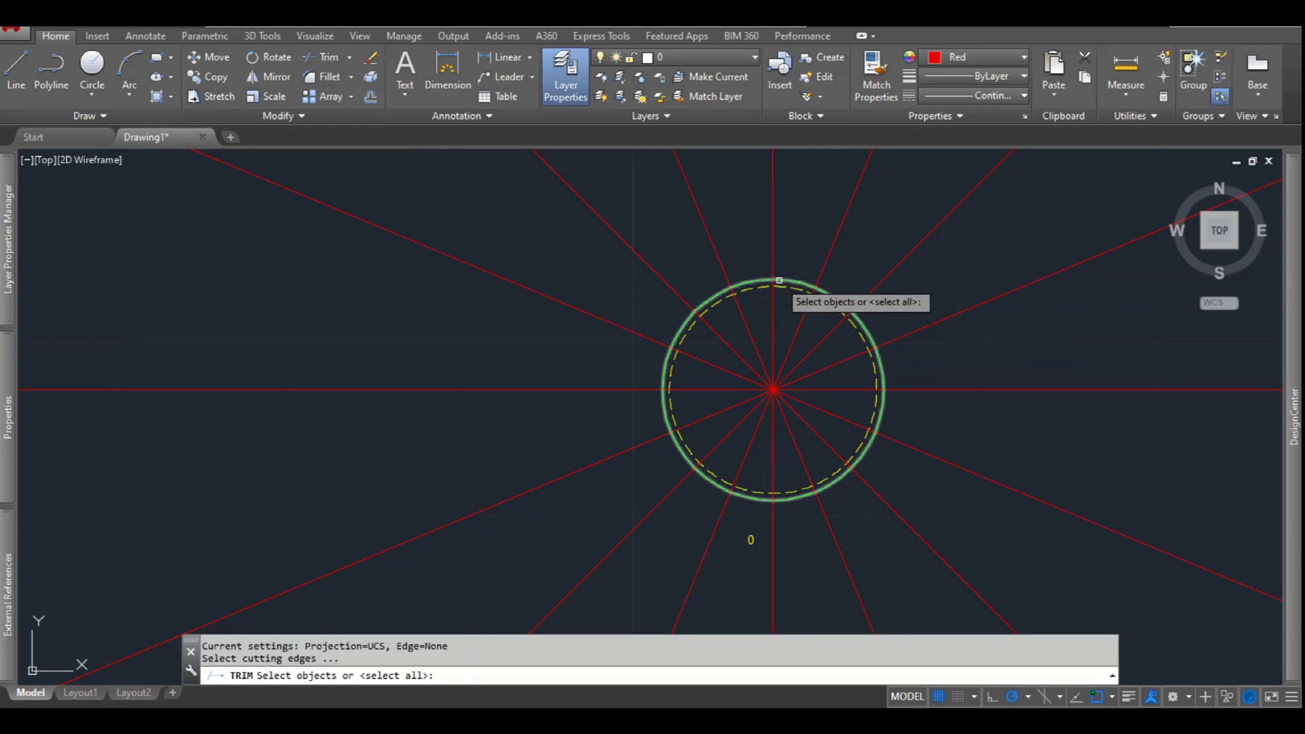
left_click(782, 274)
left_click(764, 289)
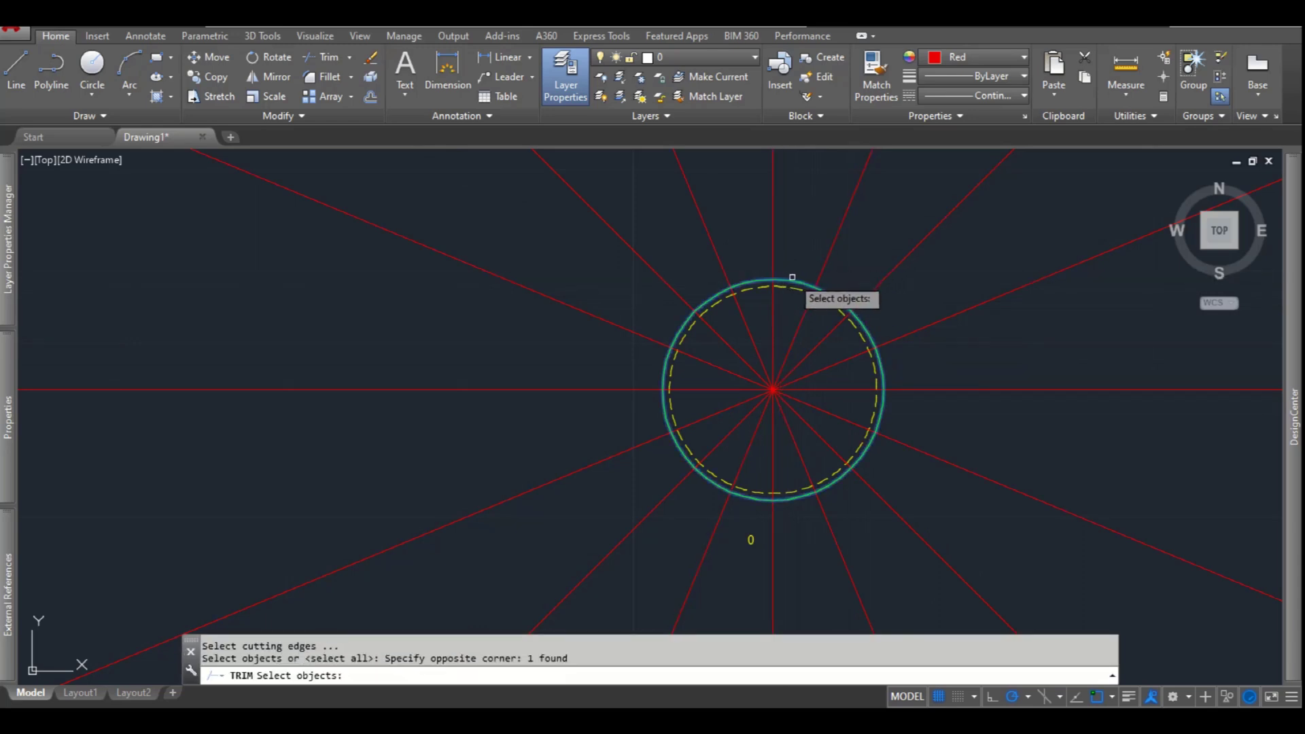
key("Return")
left_click(947, 257)
left_click(685, 234)
left_click(537, 224)
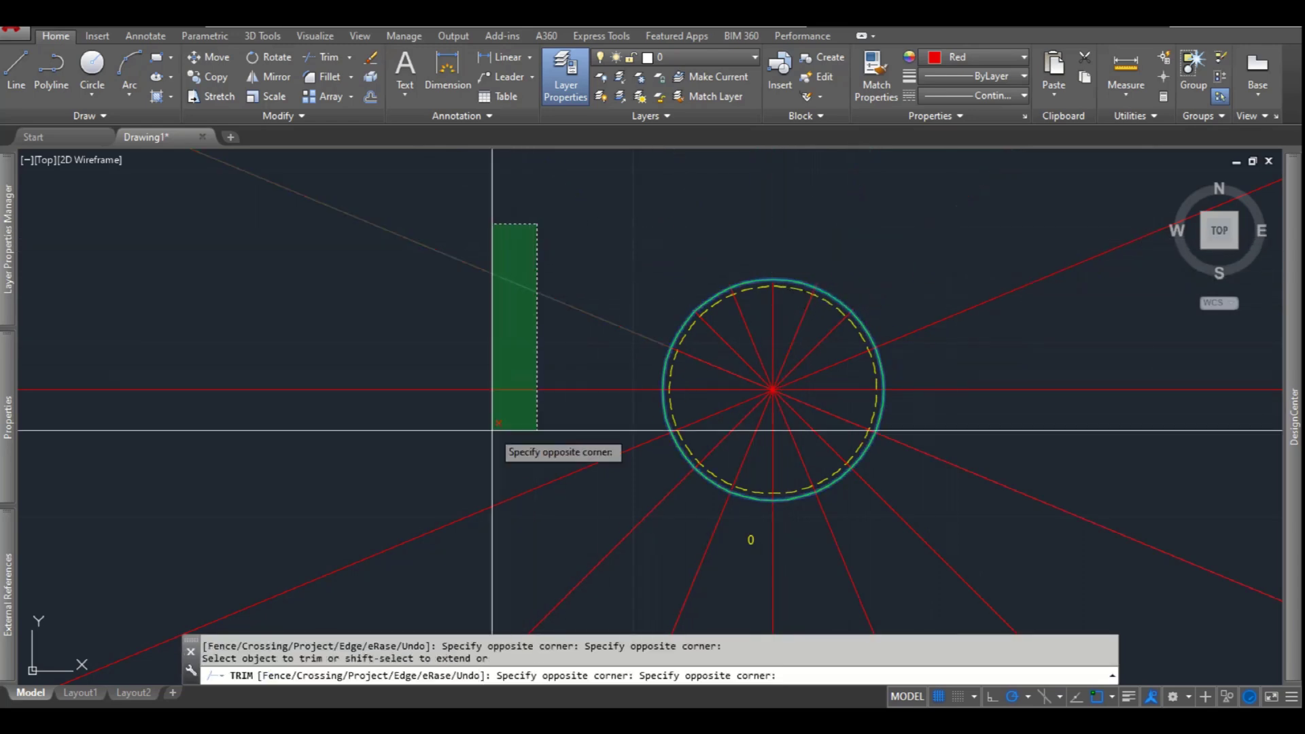
left_click(493, 430)
left_click(1149, 537)
left_click(1094, 551)
left_click(988, 547)
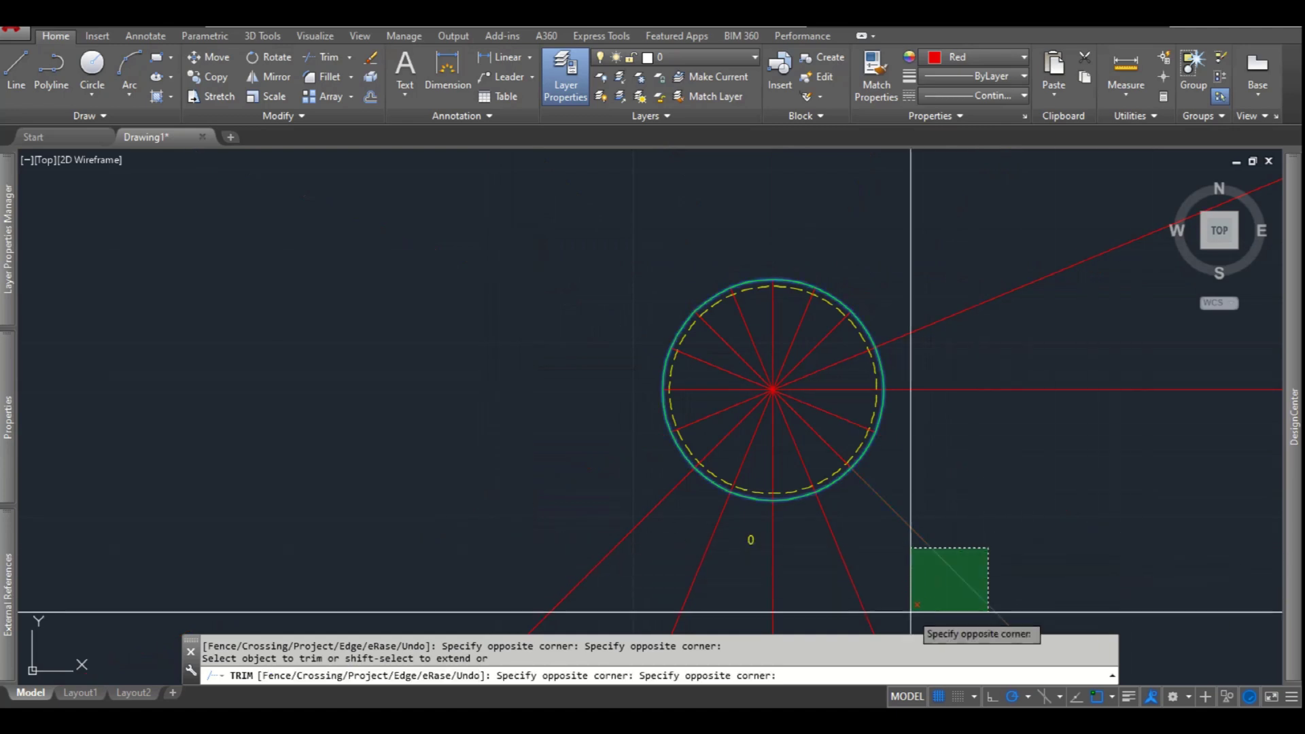
left_click(854, 595)
left_click(815, 594)
left_click(638, 564)
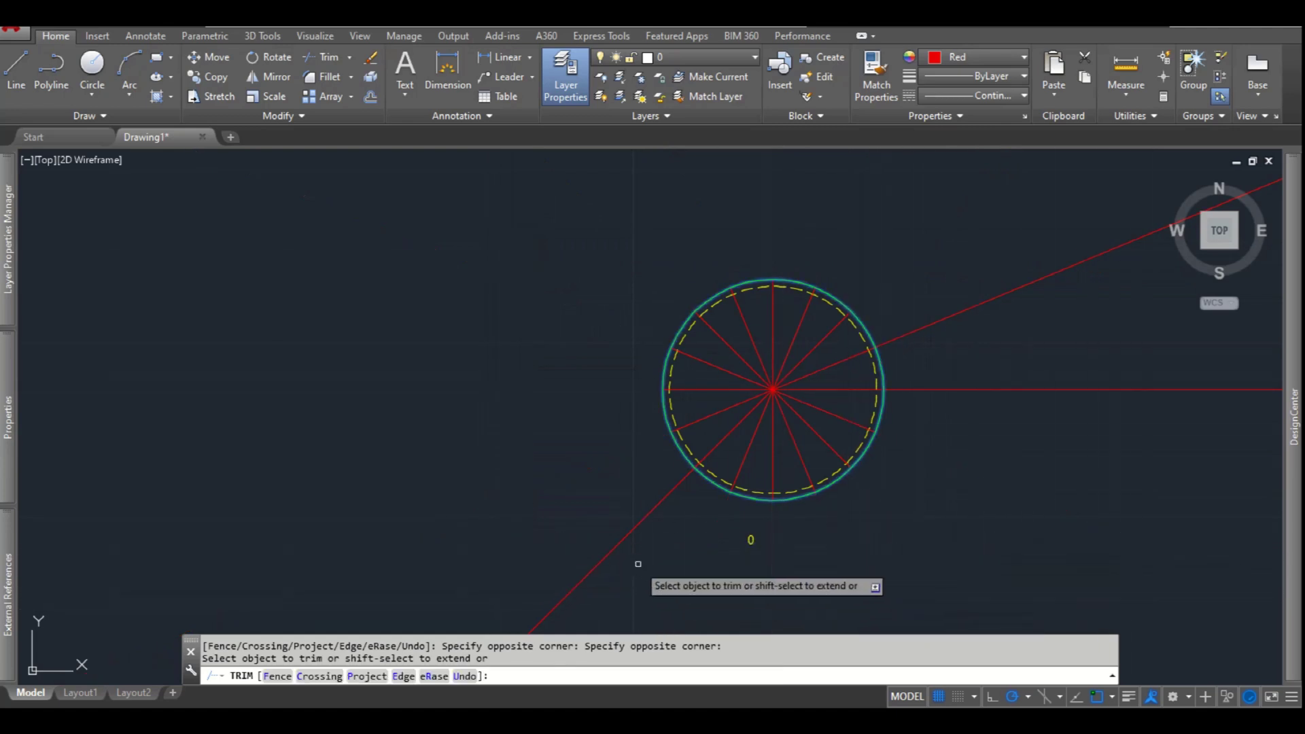
left_click(637, 564)
left_click(589, 524)
left_click(1034, 233)
left_click(977, 406)
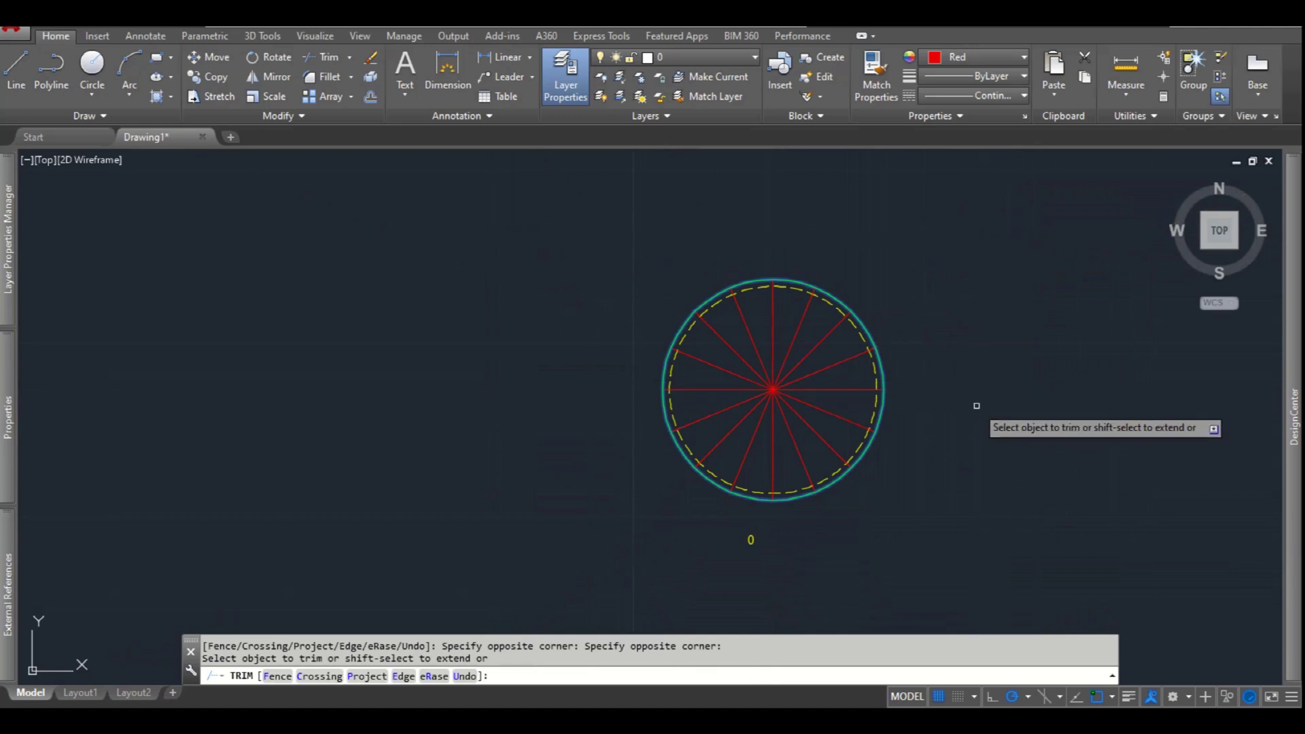
key("Escape")
Move the "0" label from below the circle to just outside the left end of the horizontal centre line
left_click(751, 540)
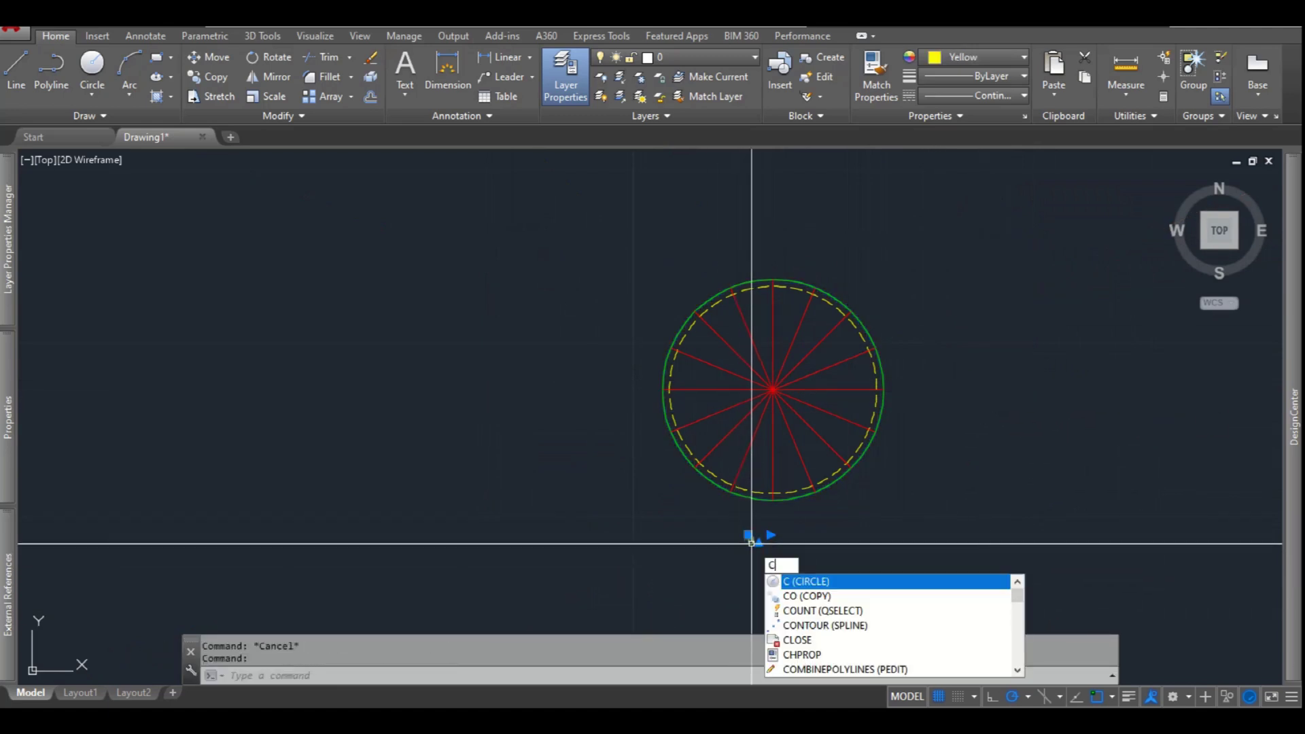
key("BackSpace")
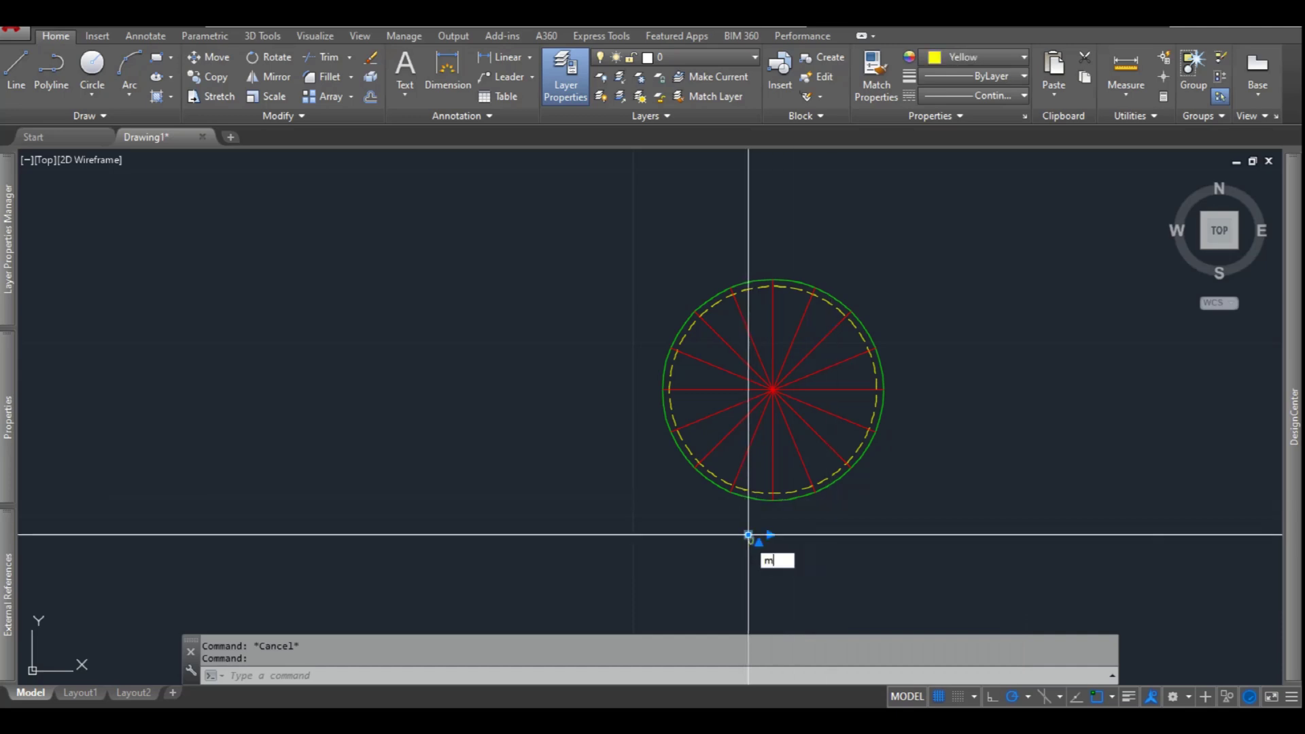
type("m")
key("Return")
left_click(748, 535)
scroll(652, 377, "up", 4)
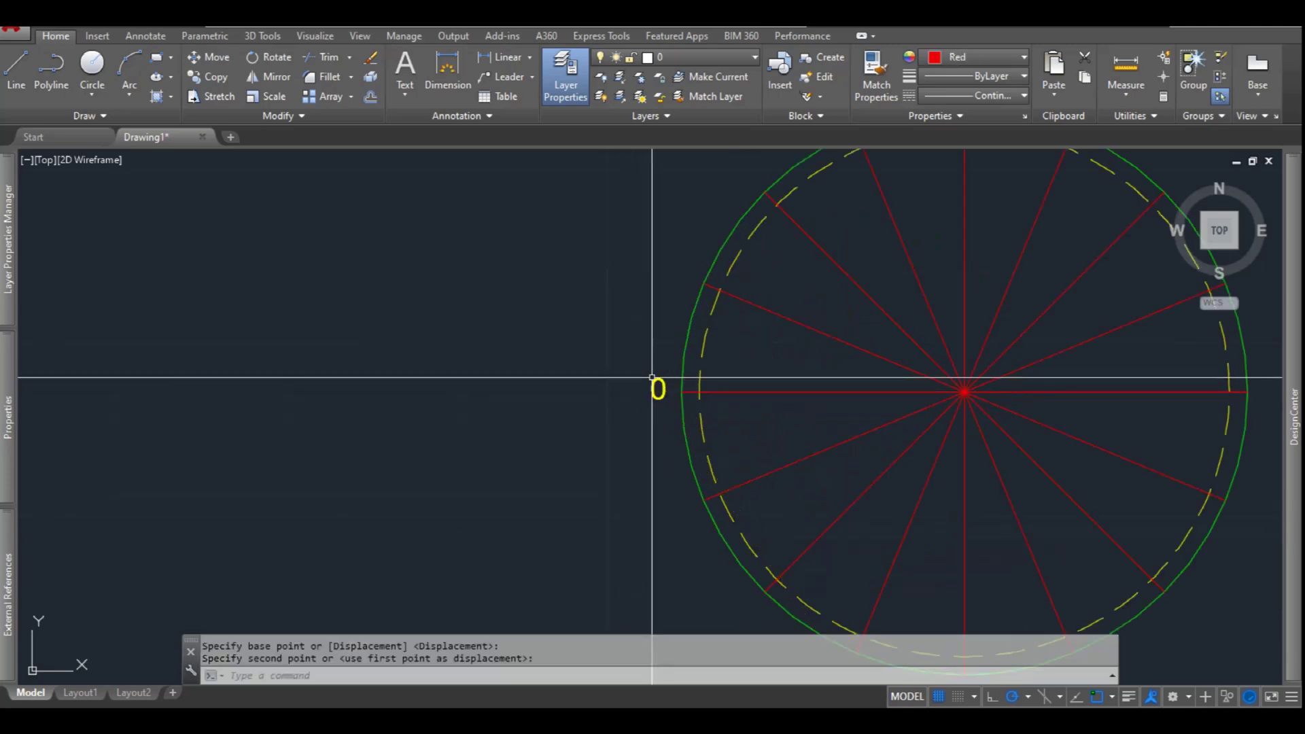
key("Escape")
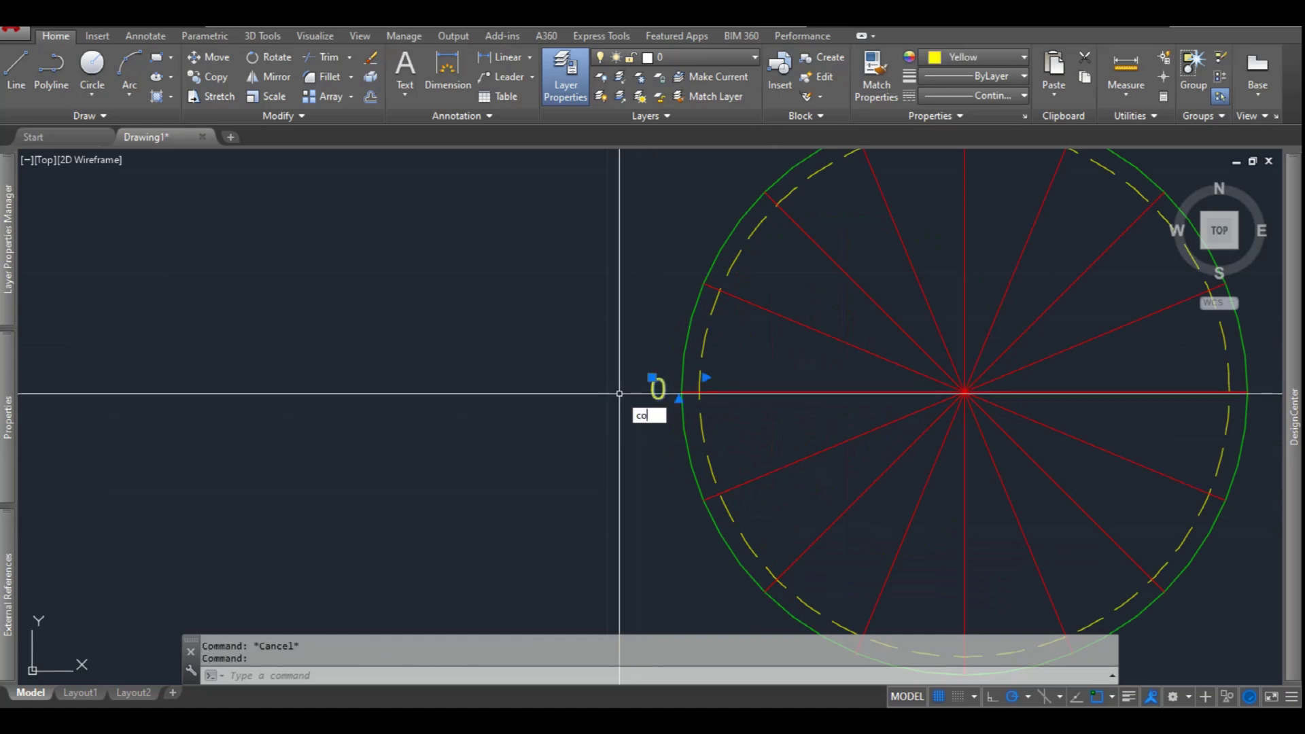
Copy the "0" label to just outside the right end of the horizontal centre line
type("co")
key("Return")
left_click(619, 393)
middle_click_drag(670, 384, 480, 377)
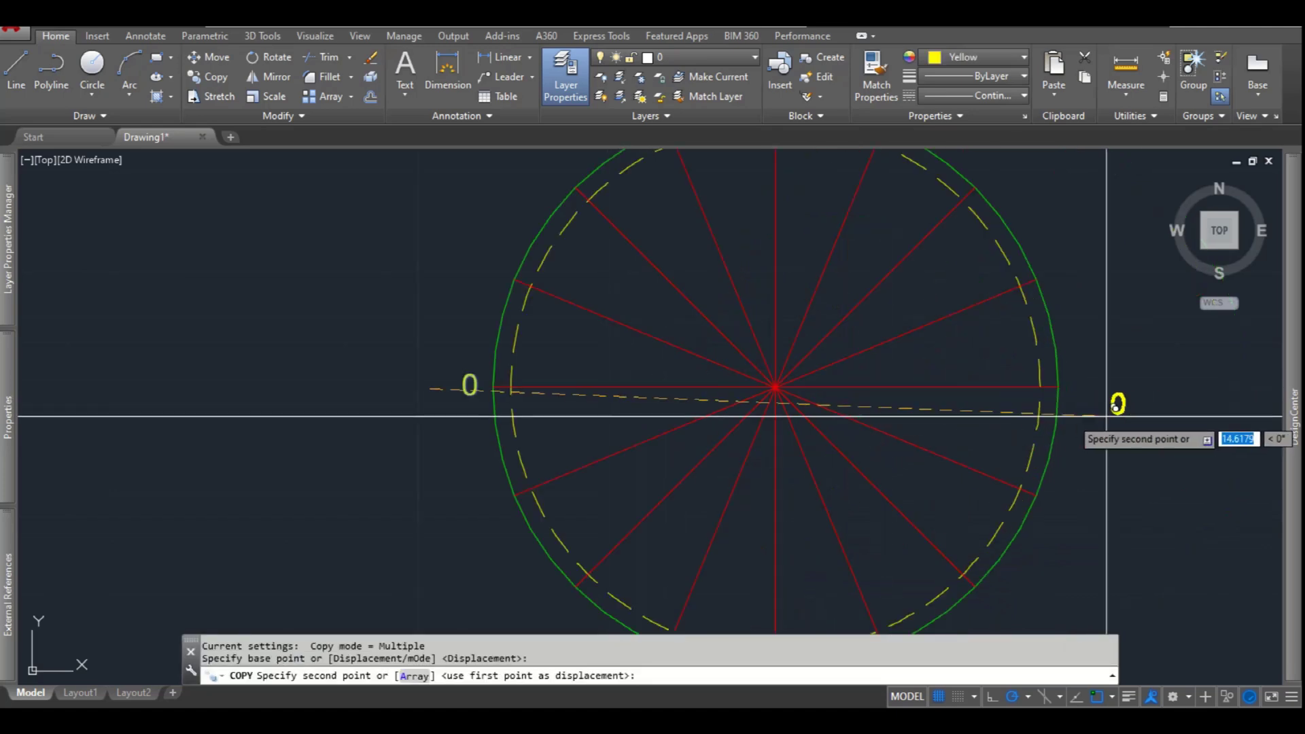
left_click(1050, 379)
key("Escape")
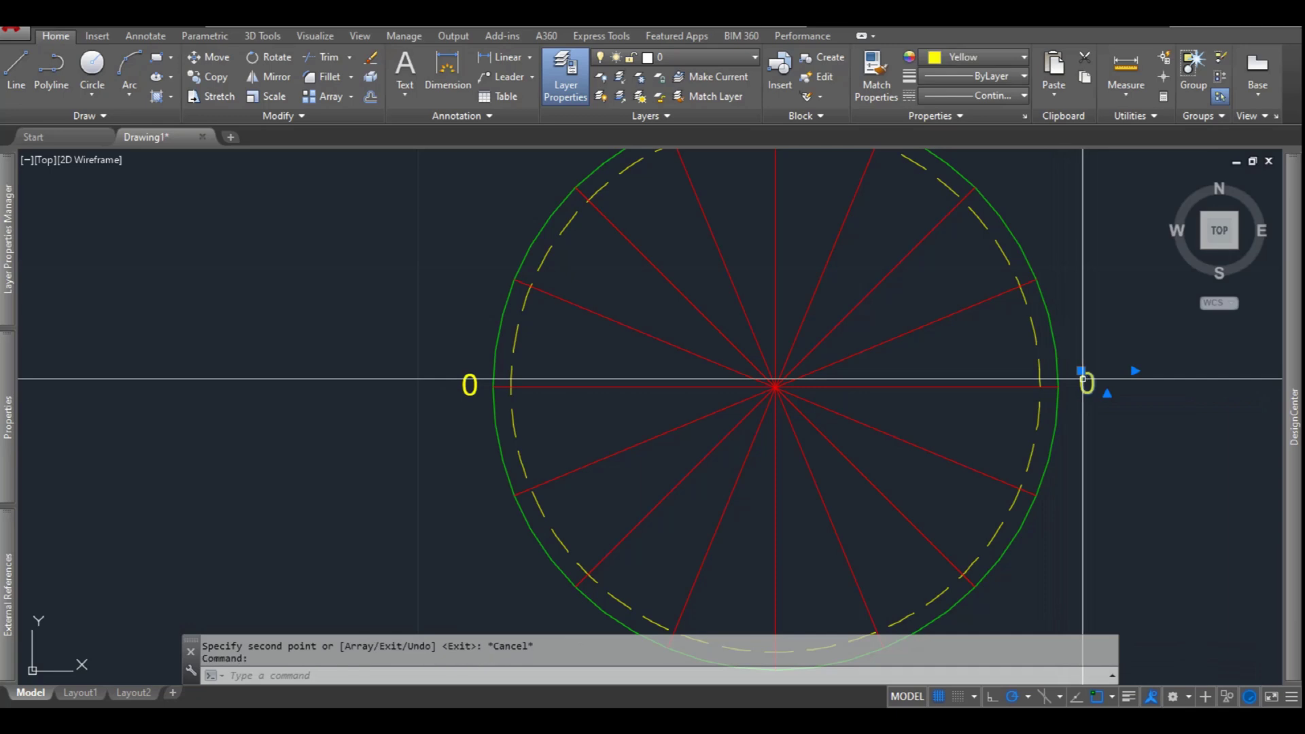
Copy the right-hand "0" label to the outer end of the 22.5° line at the circle's upper right
type("co")
key("Return")
left_click(1082, 378)
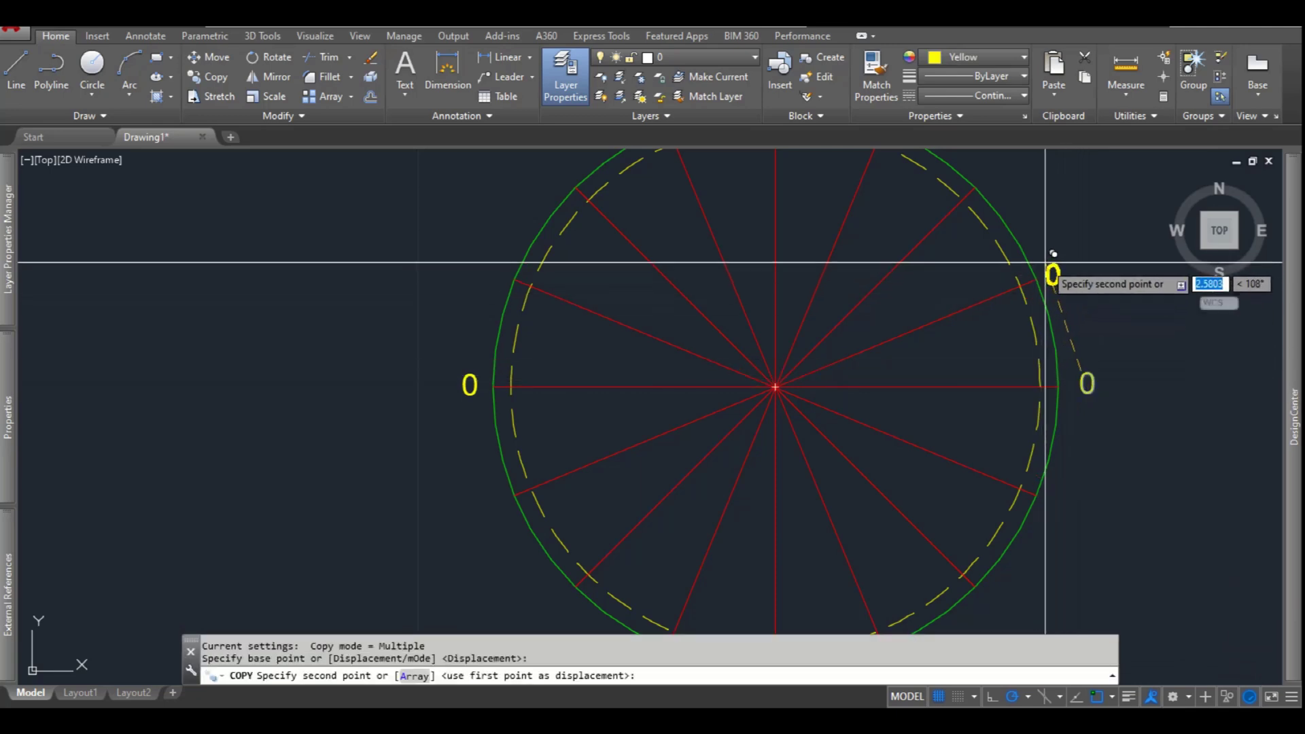
left_click(1051, 273)
key("Escape")
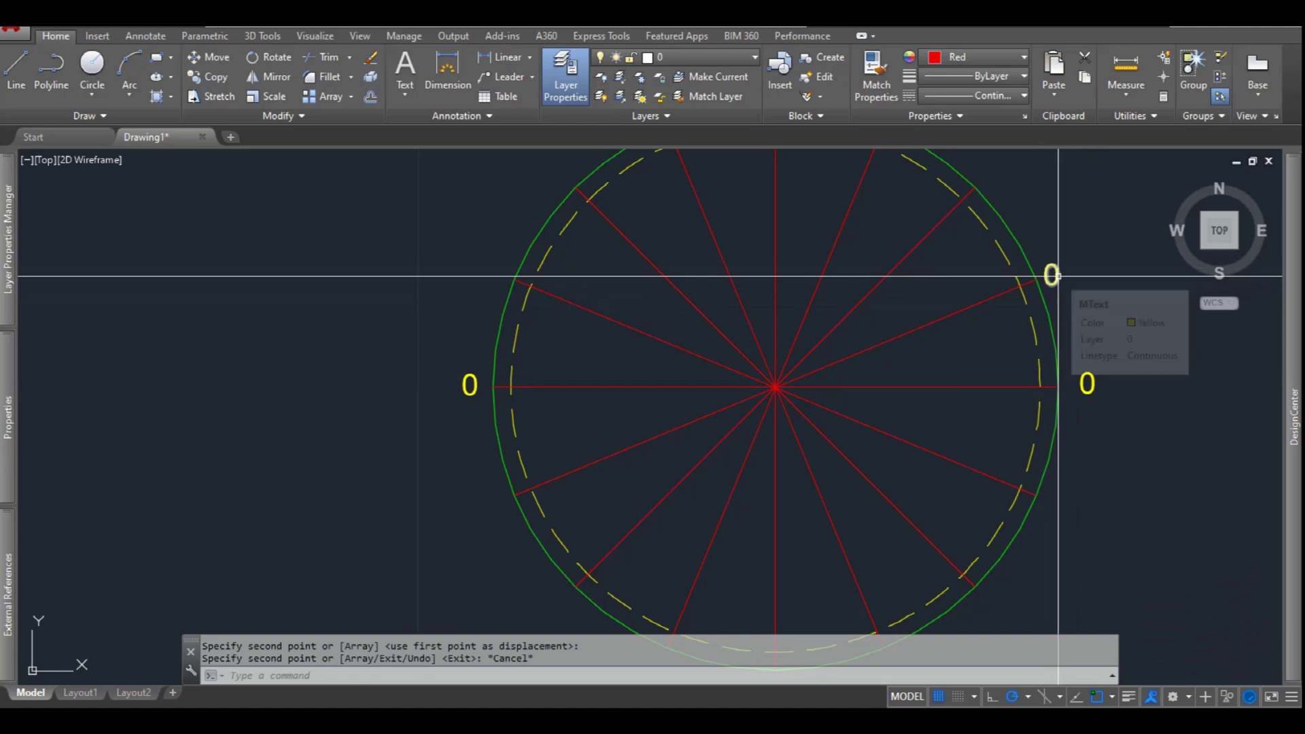
Change the label text at the upper-right end of the 22.5° line to "1"
double_click(1052, 275)
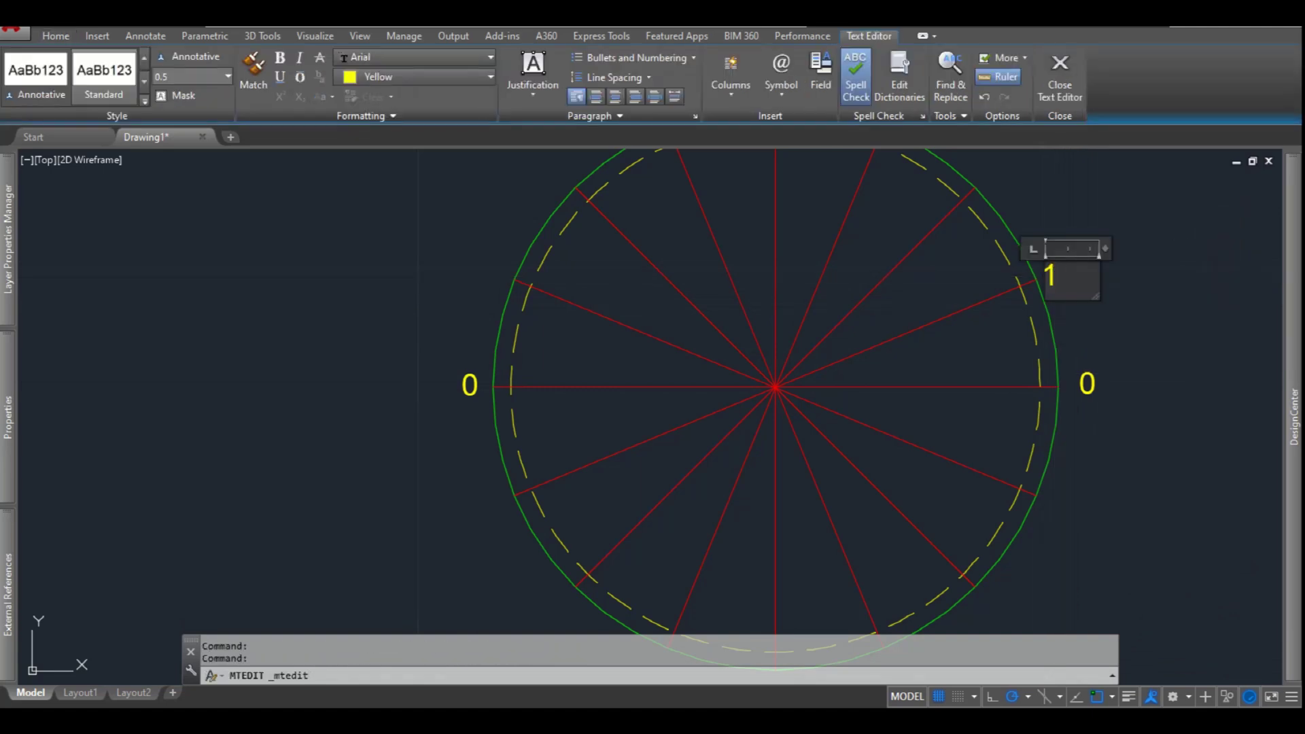
type("1")
left_click(1150, 285)
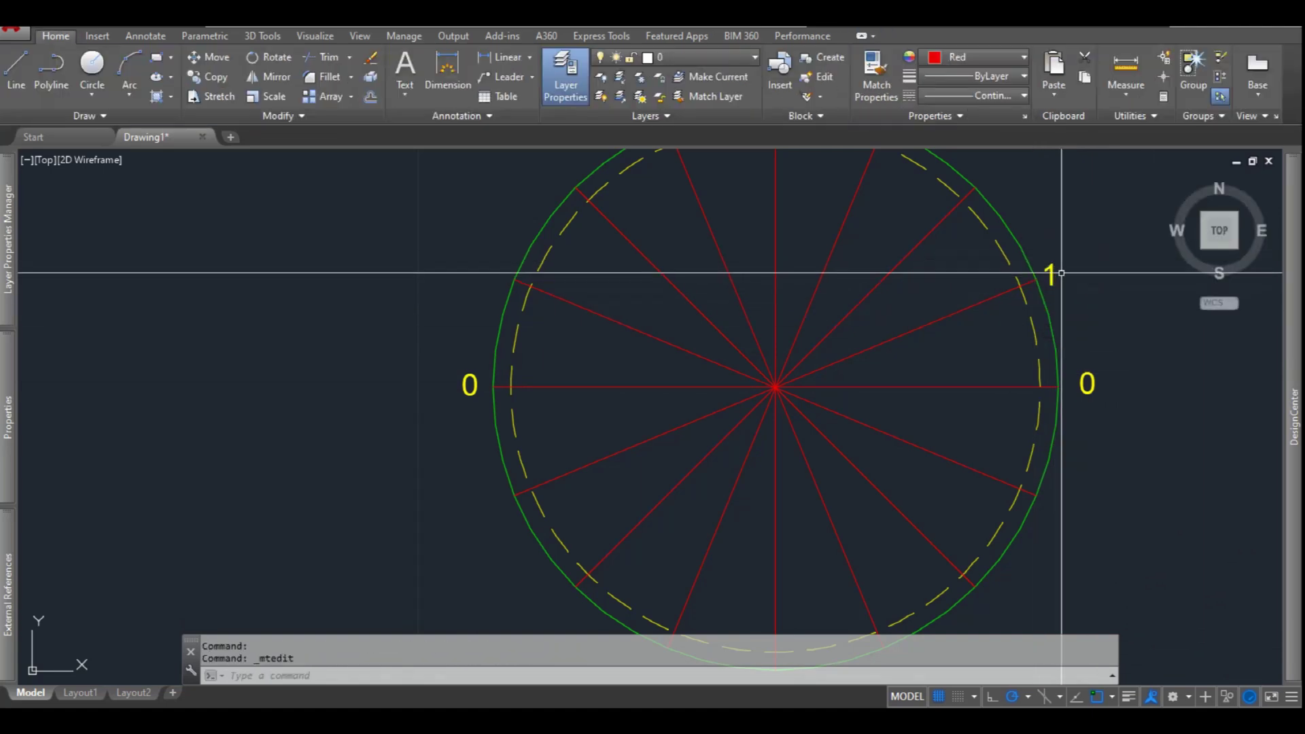
Copy the upper-right "1" label to the outer ends of the lower-right, upper-left and lower-left 22.5° lines
left_click(1053, 278)
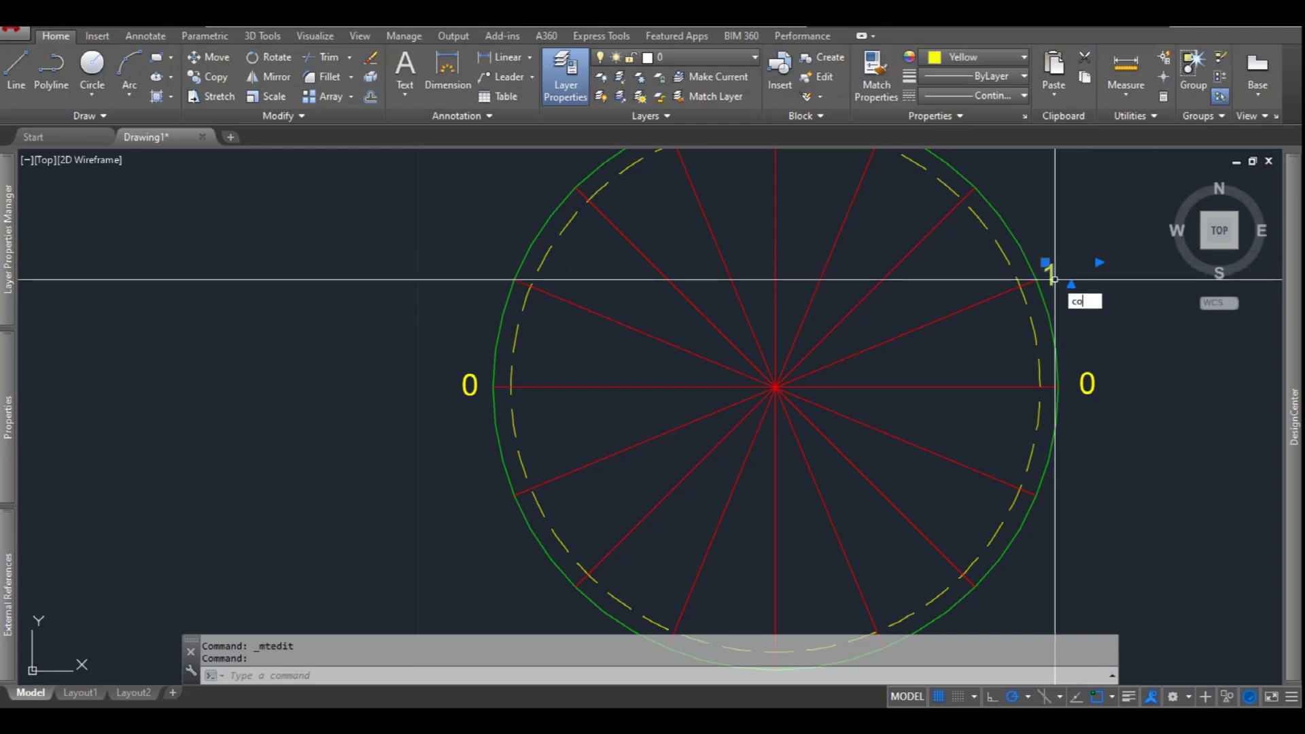
key("Return")
left_click(1054, 279)
left_click(1054, 499)
scroll(926, 339, "down", 3)
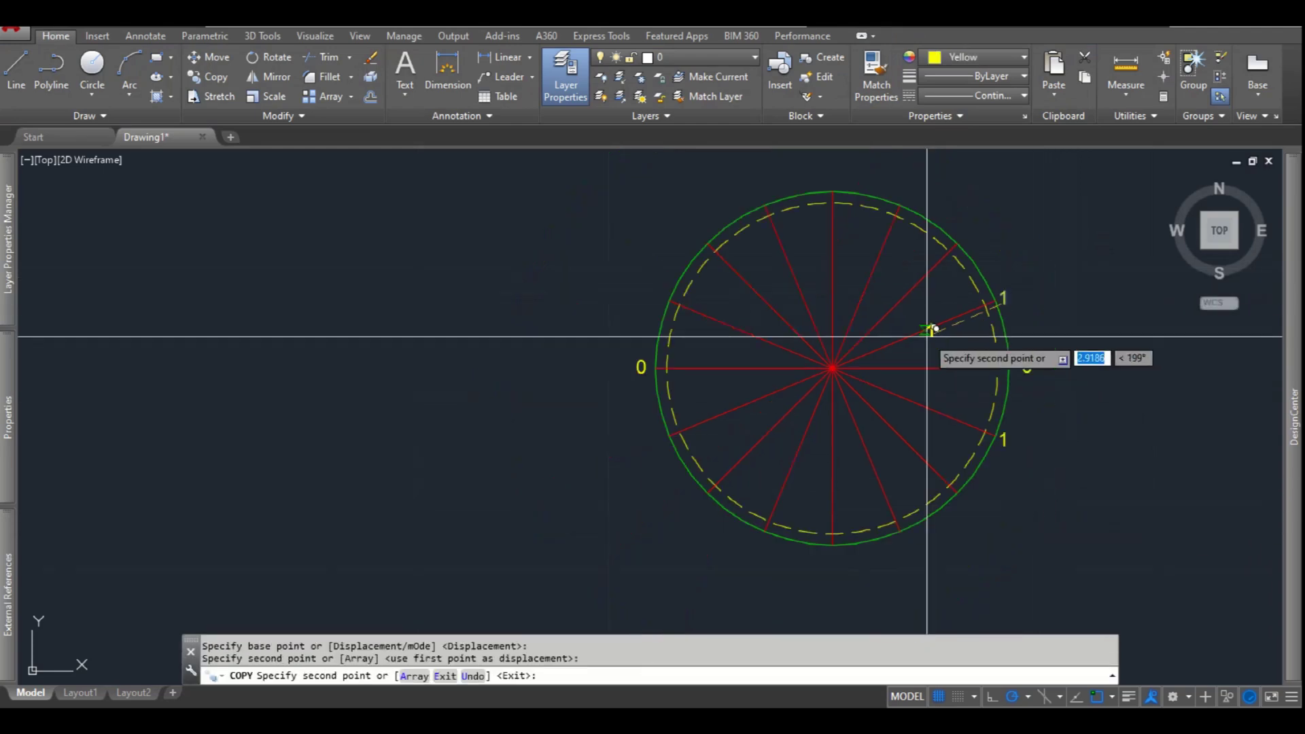
scroll(639, 293, "up", 5)
left_click(676, 292)
scroll(676, 291, "down", 4)
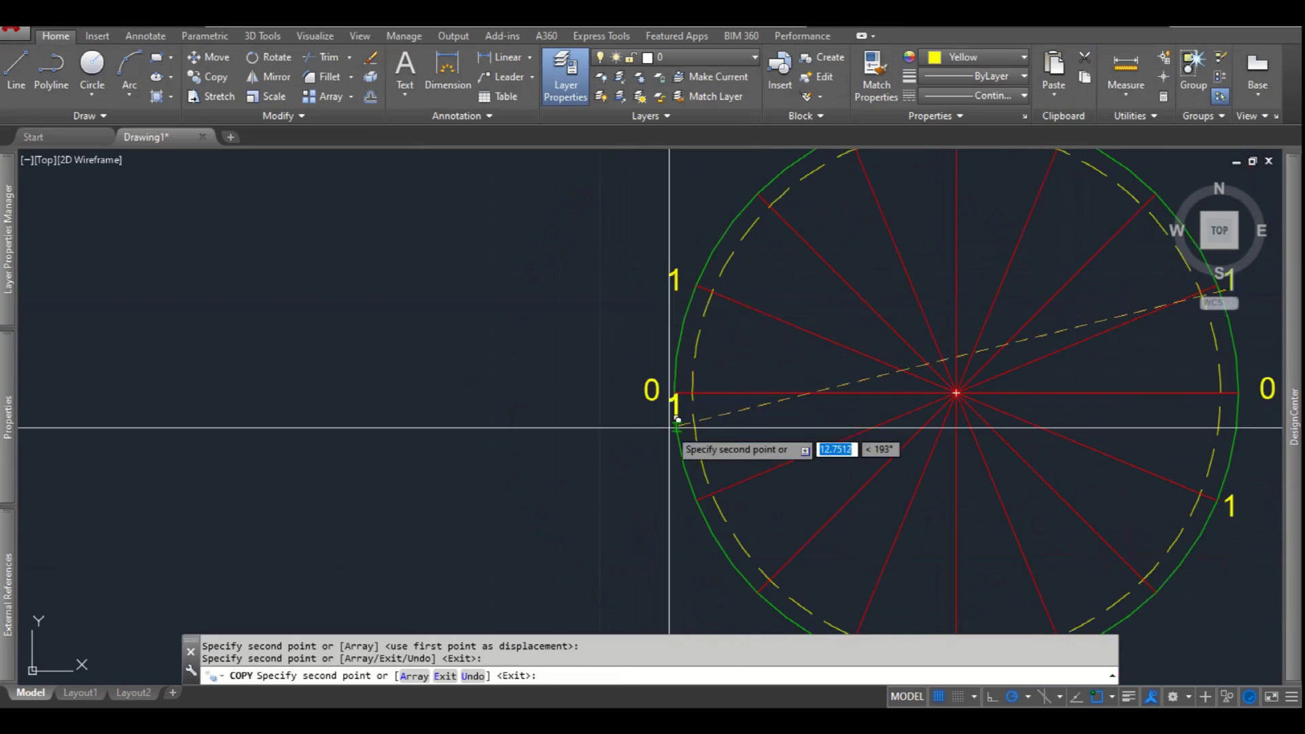
left_click(672, 506)
Place further copies of the "1" label at the lower-left and upper-left ends of the 45° lines
scroll(688, 496, "down", 4)
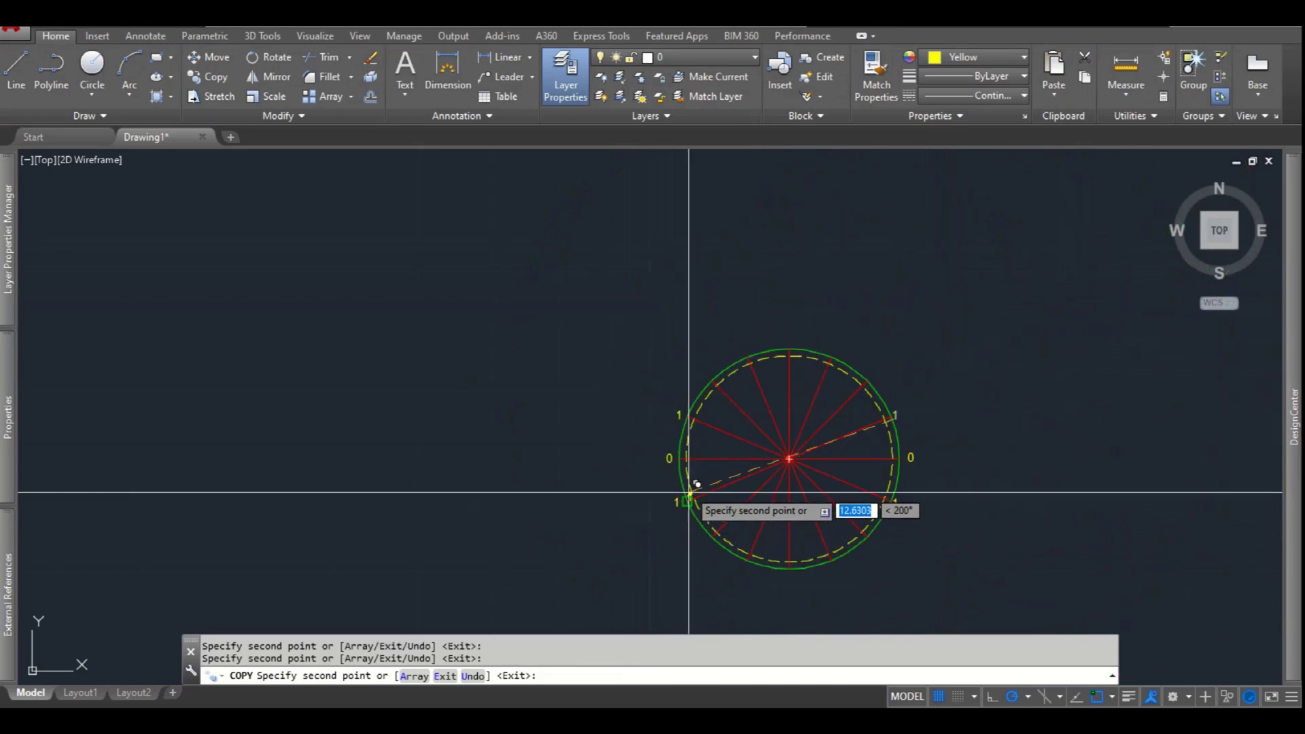
scroll(707, 544, "up", 4)
scroll(672, 487, "down", 3)
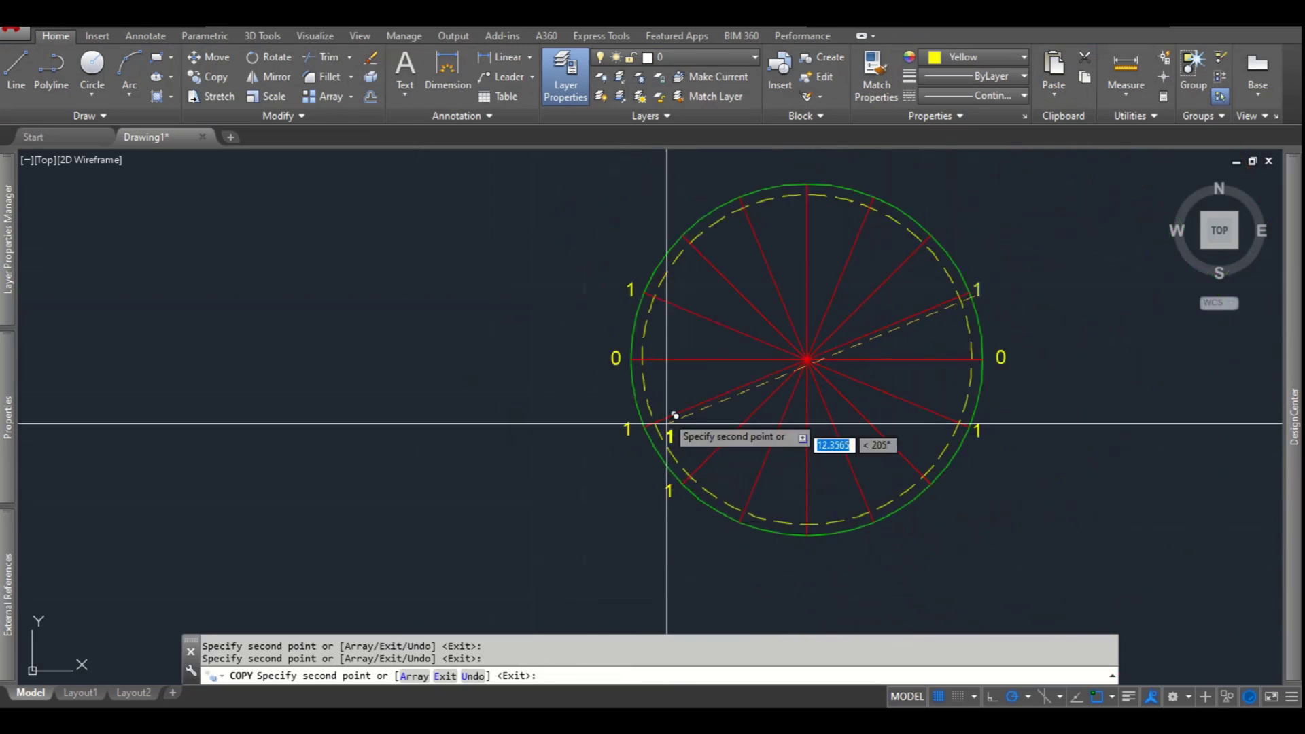
left_click(666, 223)
key("Return")
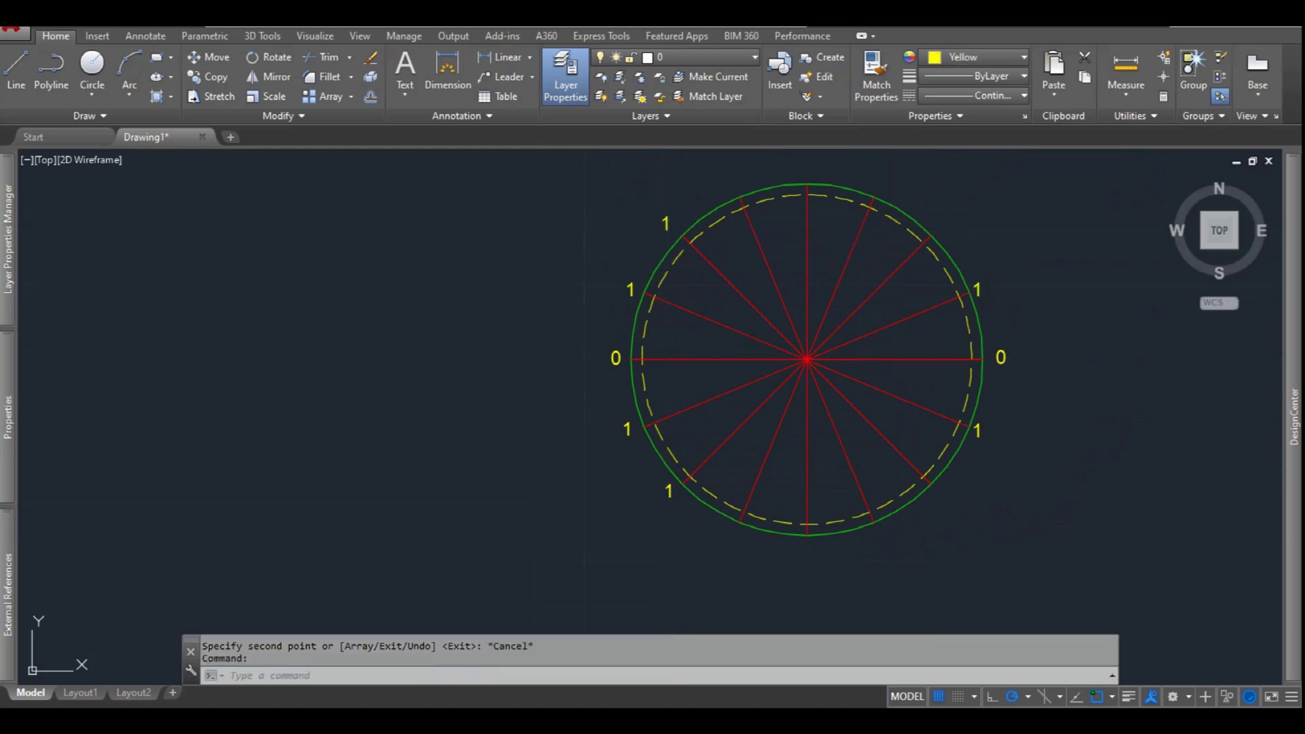
Change the labels at the upper-left and lower-left ends of the 45° lines to "2"
double_click(665, 222)
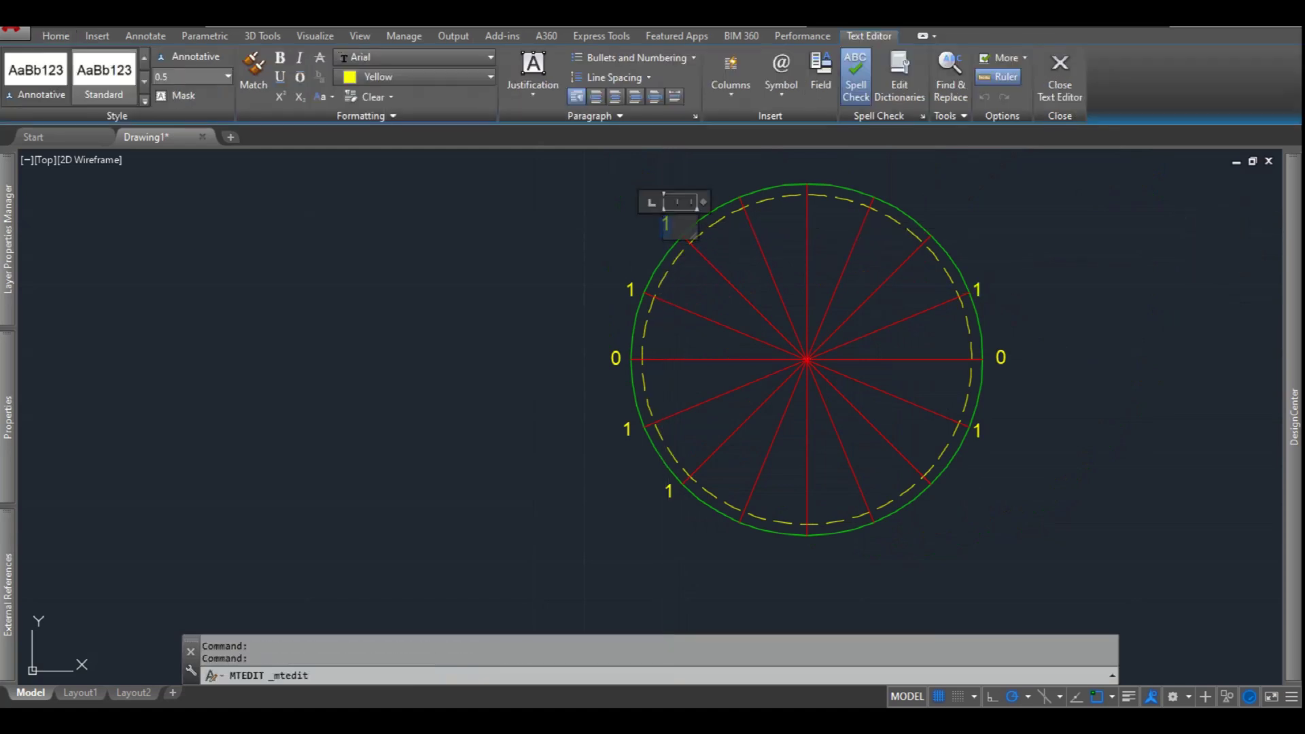
type("2")
left_click(679, 234)
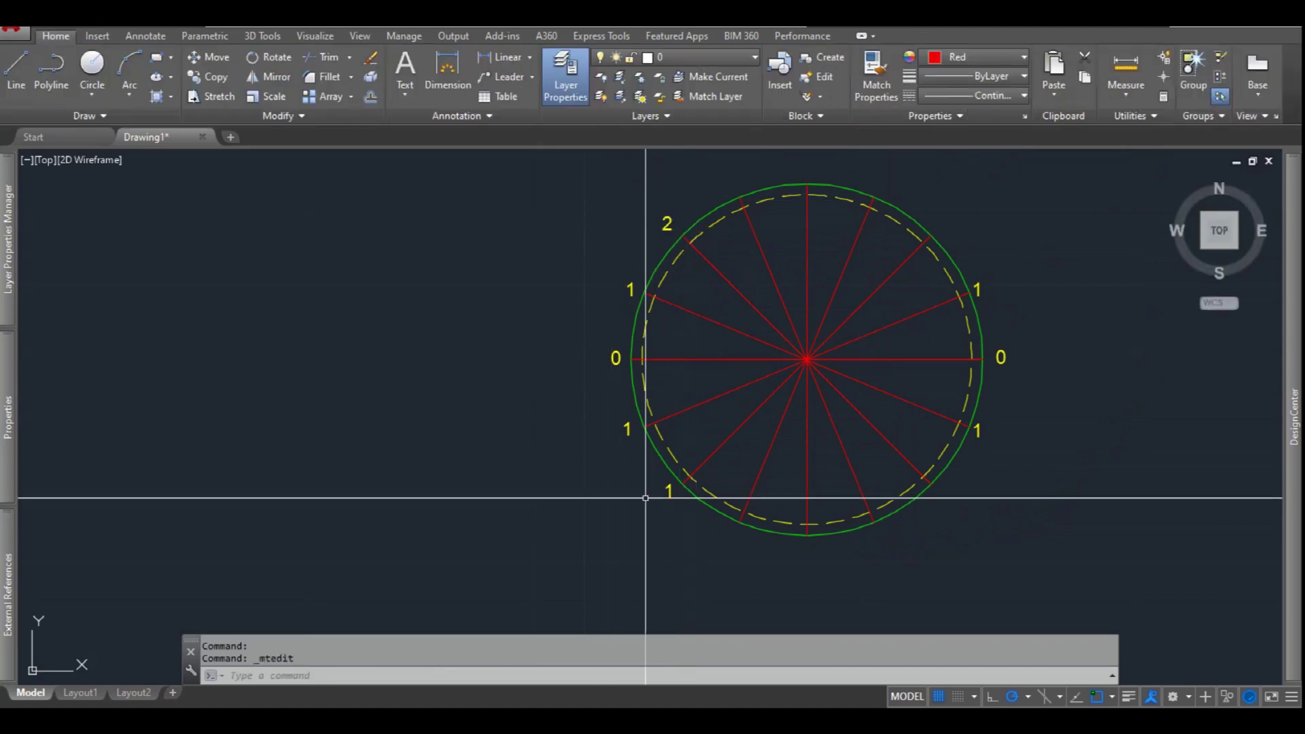
double_click(669, 491)
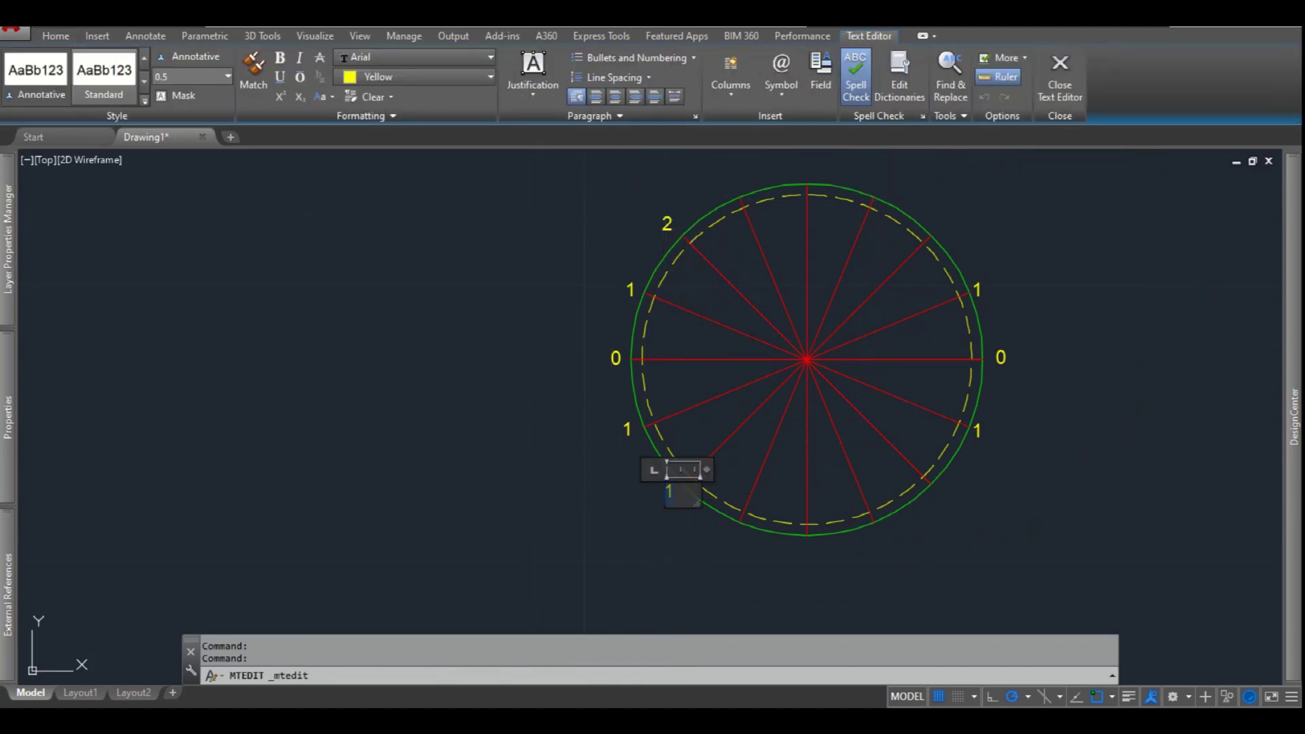
left_click(670, 204)
Copy both left-hand "2" labels horizontally to the right-hand ends of the 45° lines
left_click(669, 221)
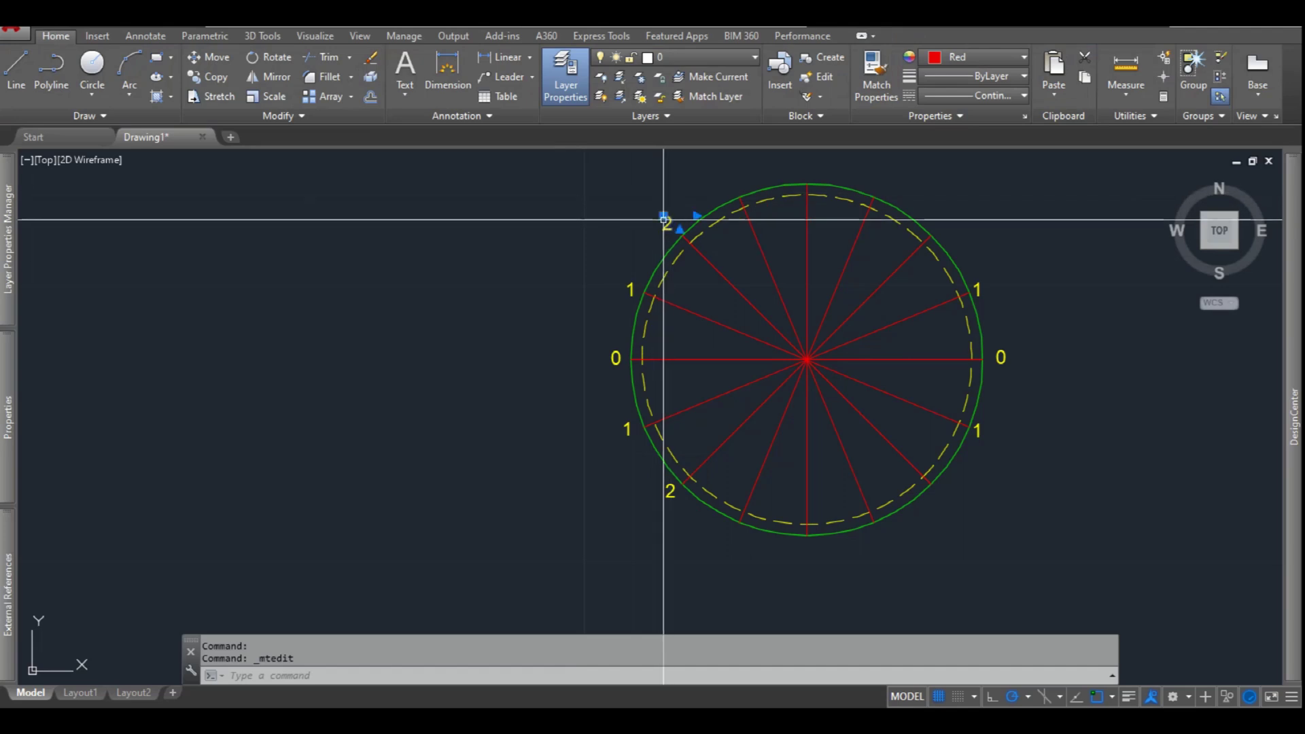
left_click(673, 502)
type("c")
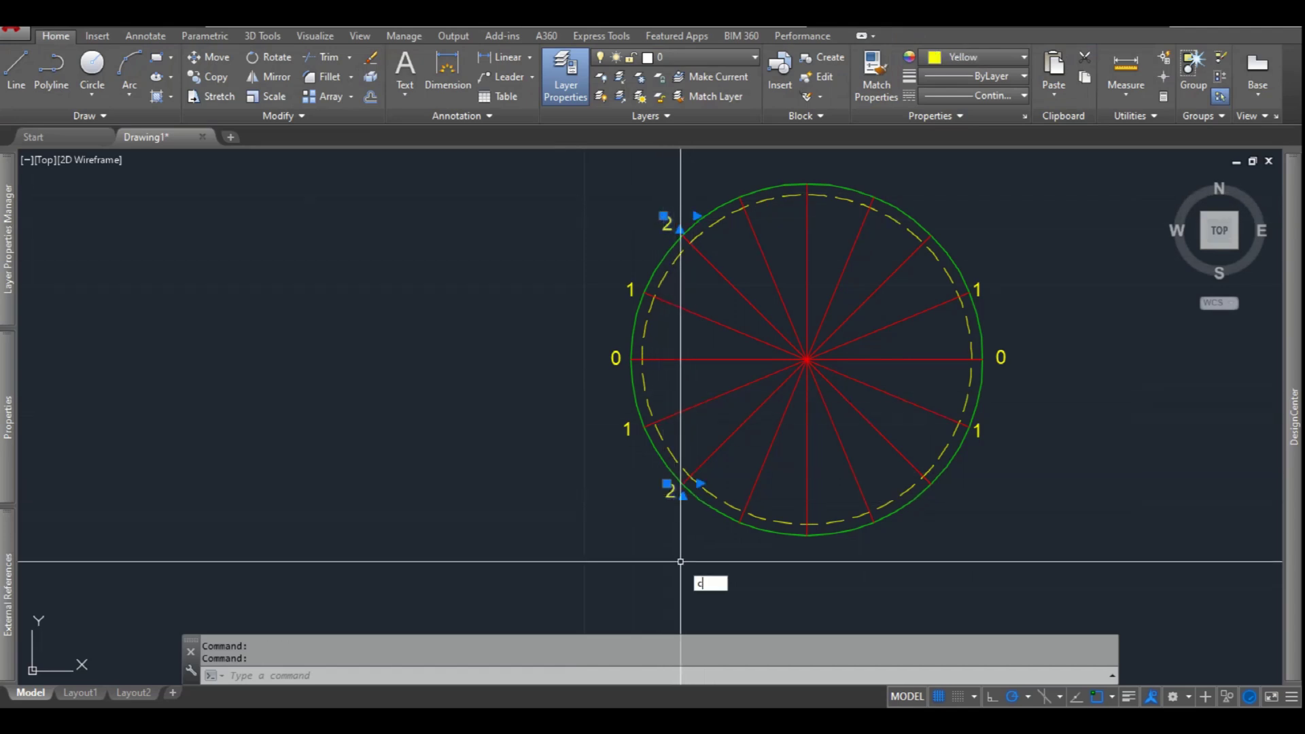
type("o")
key("Return")
left_click(678, 574)
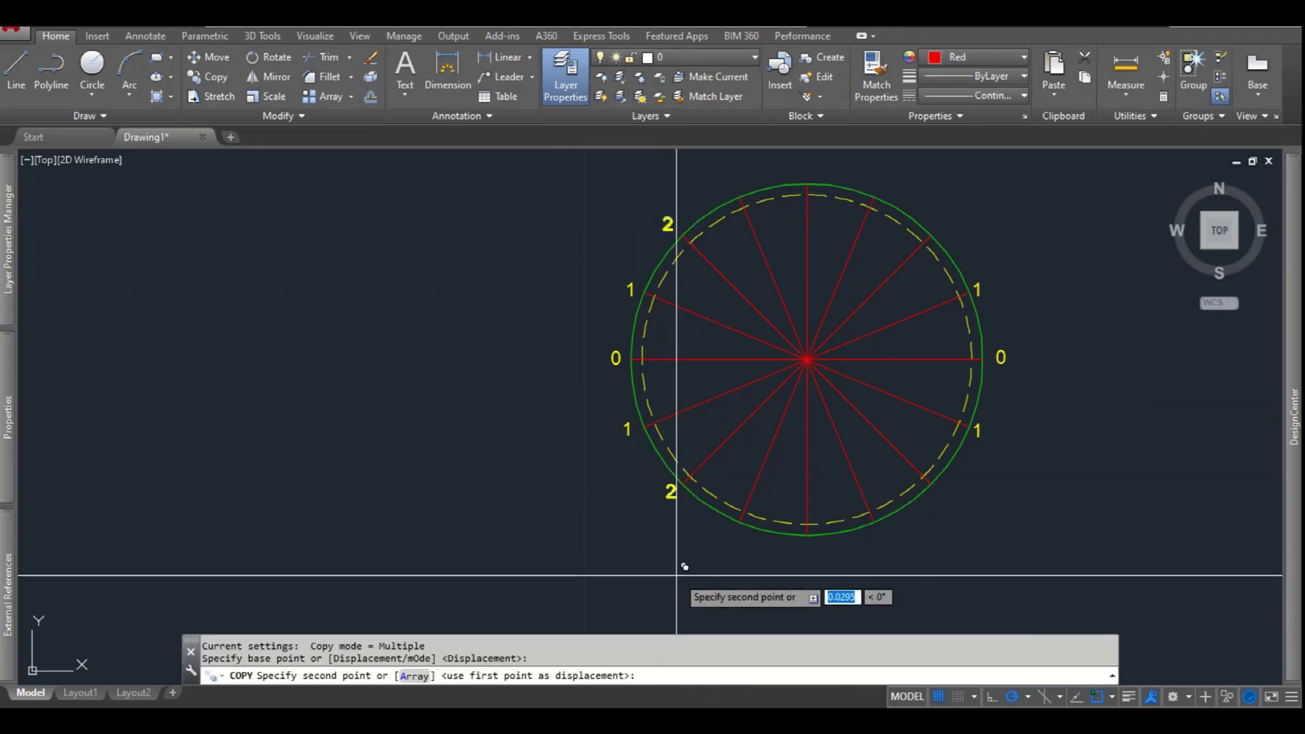
left_click(949, 574)
key("Return")
Copy the upper-right "2" label to the upper-right end of the 67.5° line and change the copy's text to "3"
left_click(940, 221)
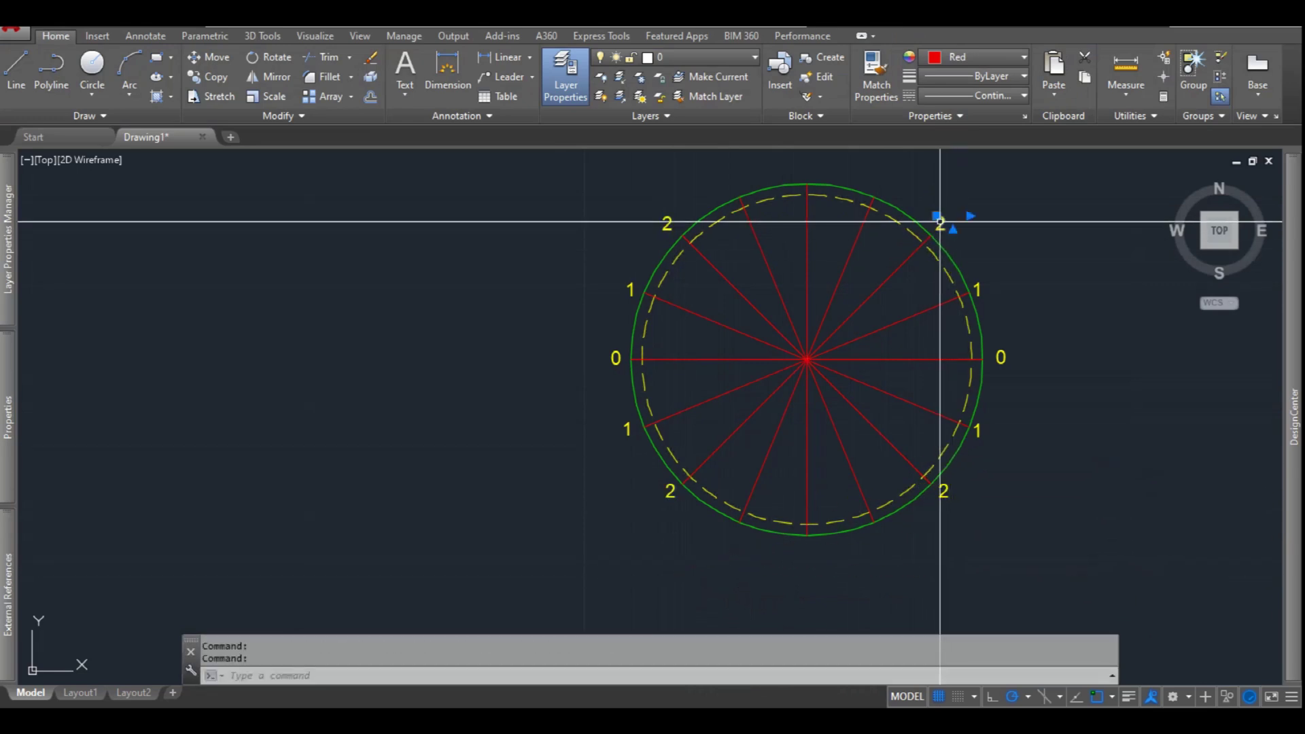
type("co")
key("Return")
left_click(937, 216)
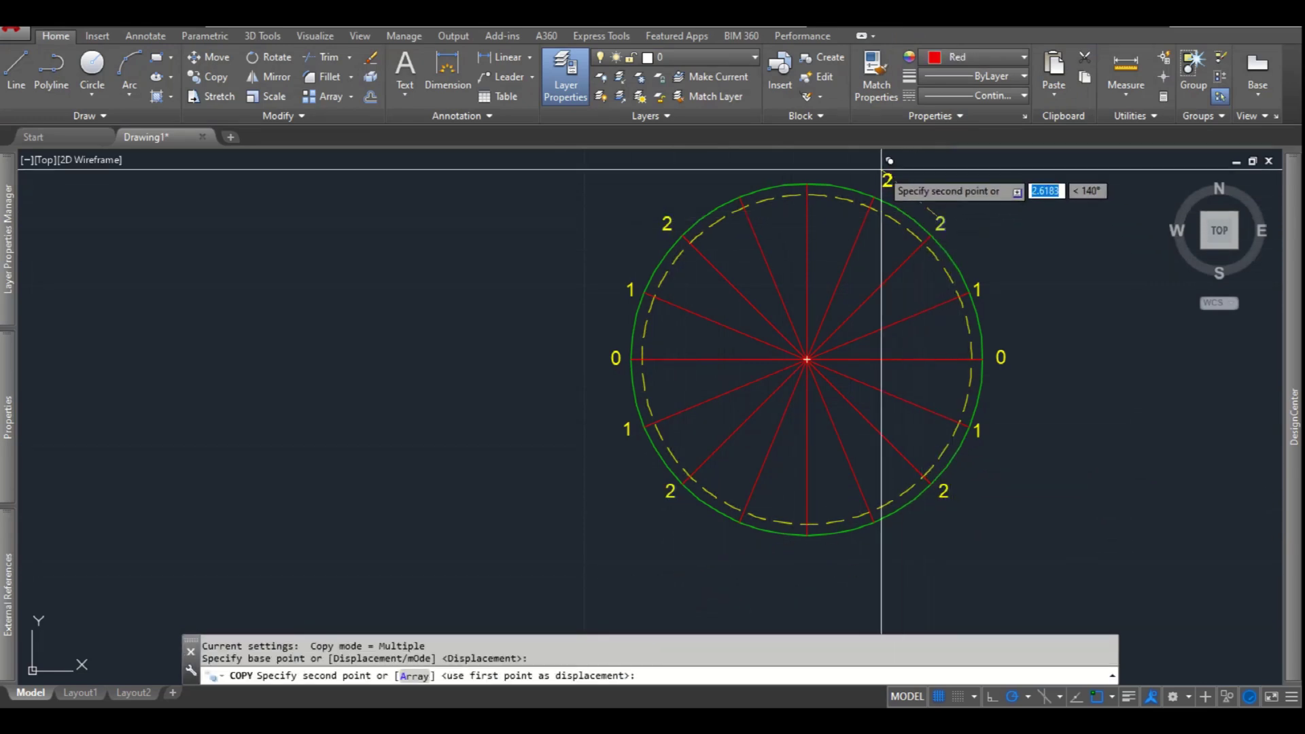
left_click(877, 170)
key("Escape")
double_click(880, 177)
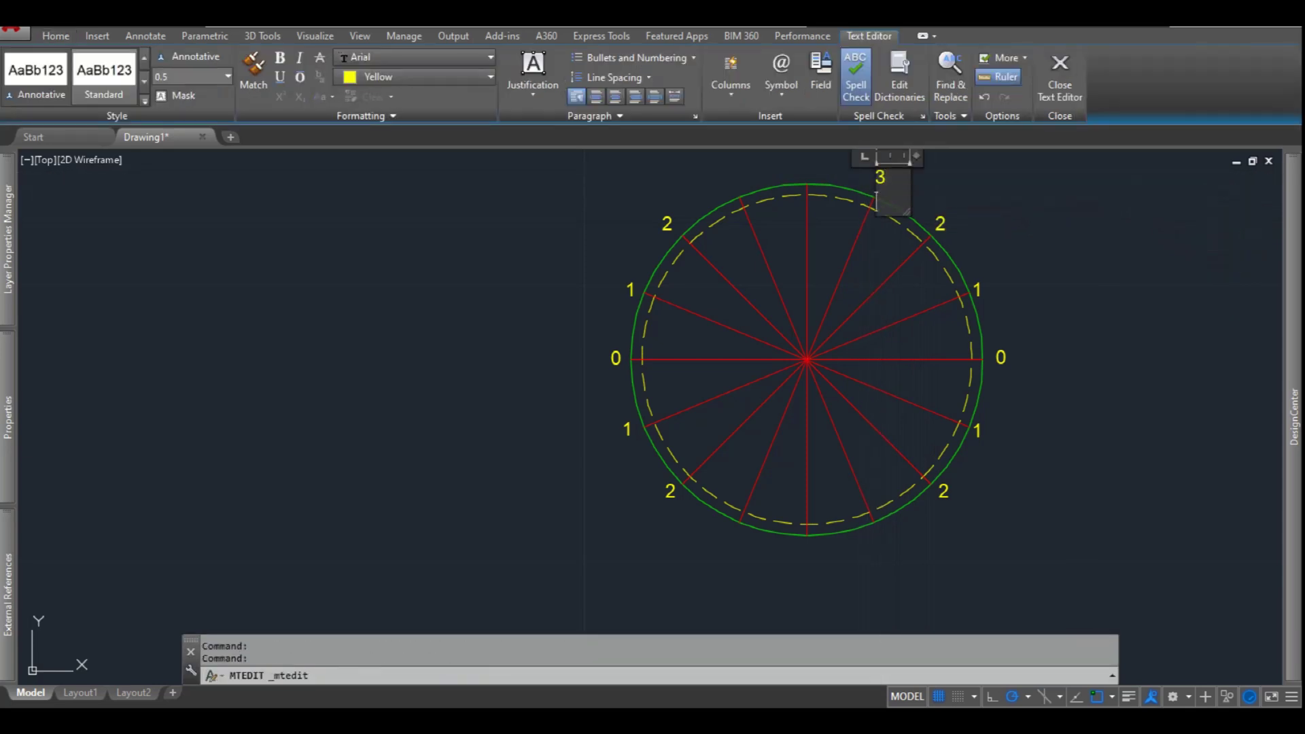
left_click(853, 201)
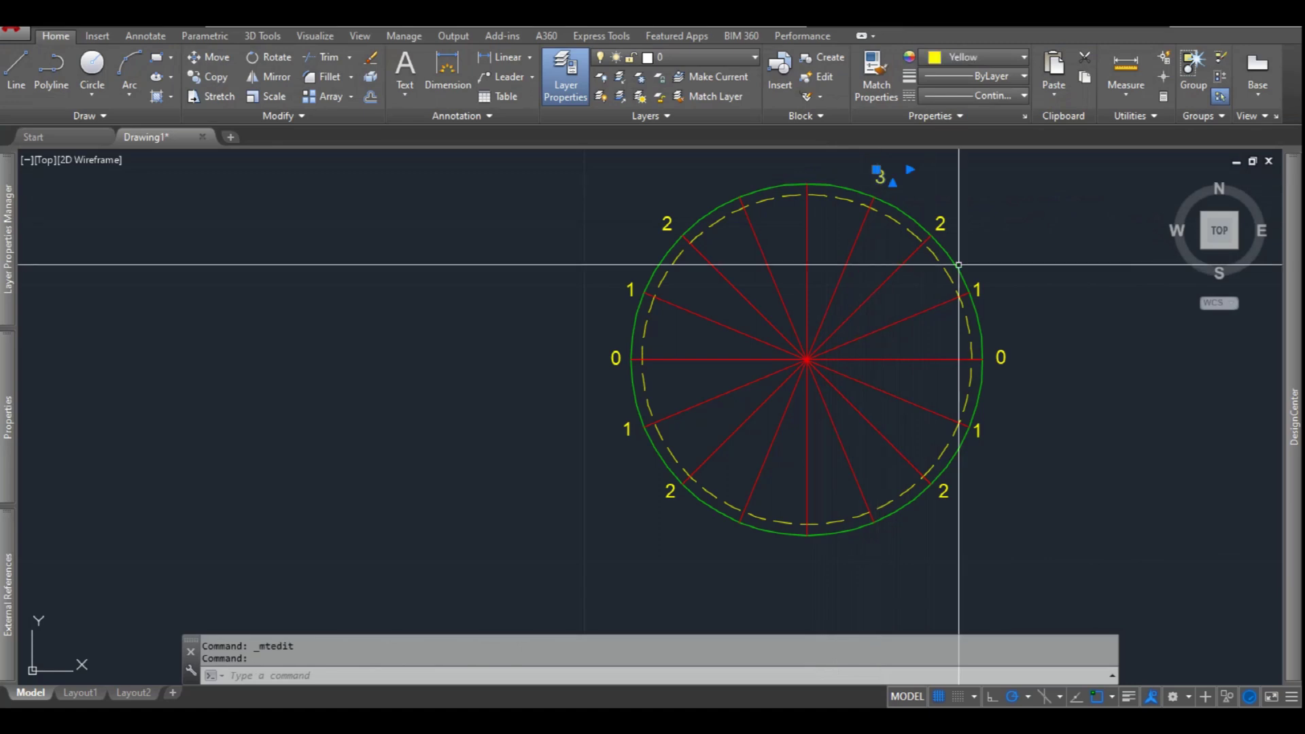
Copy the "3" label horizontally to the outer end of the matching steep line at the circle's upper left
type("co")
key("Return")
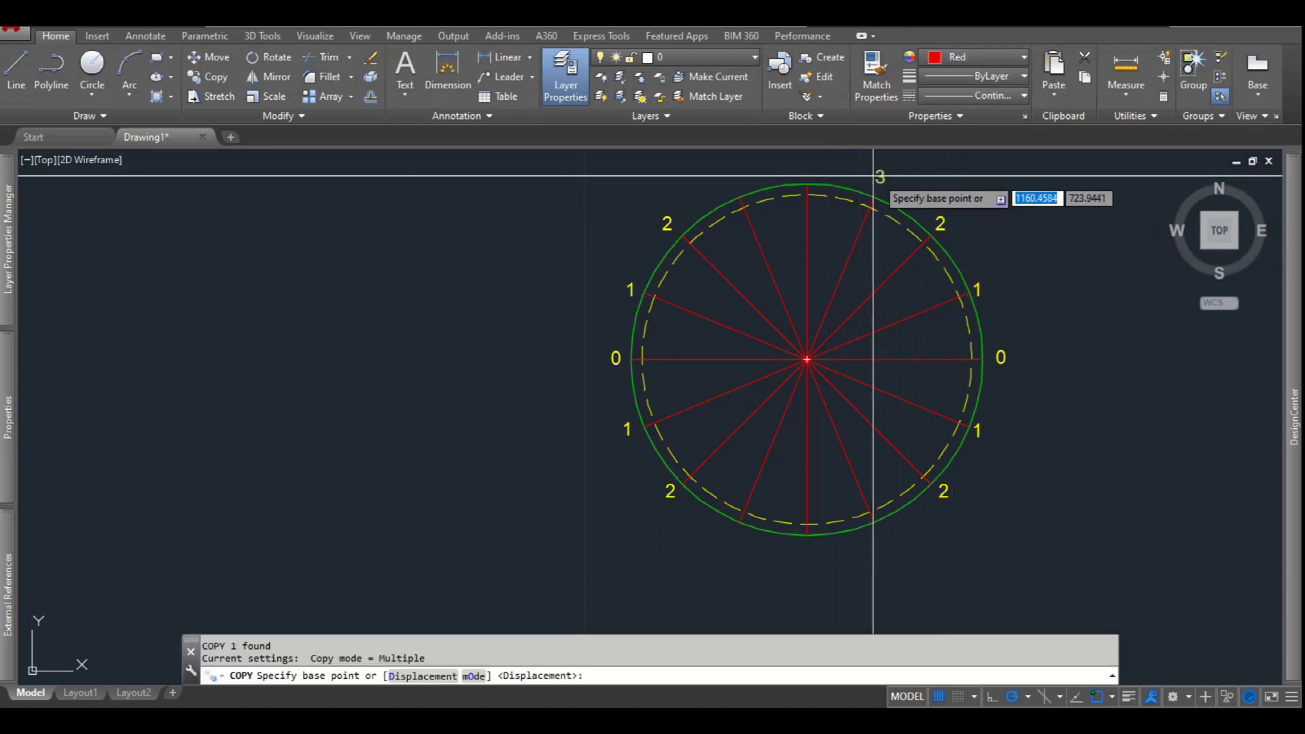
left_click(877, 177)
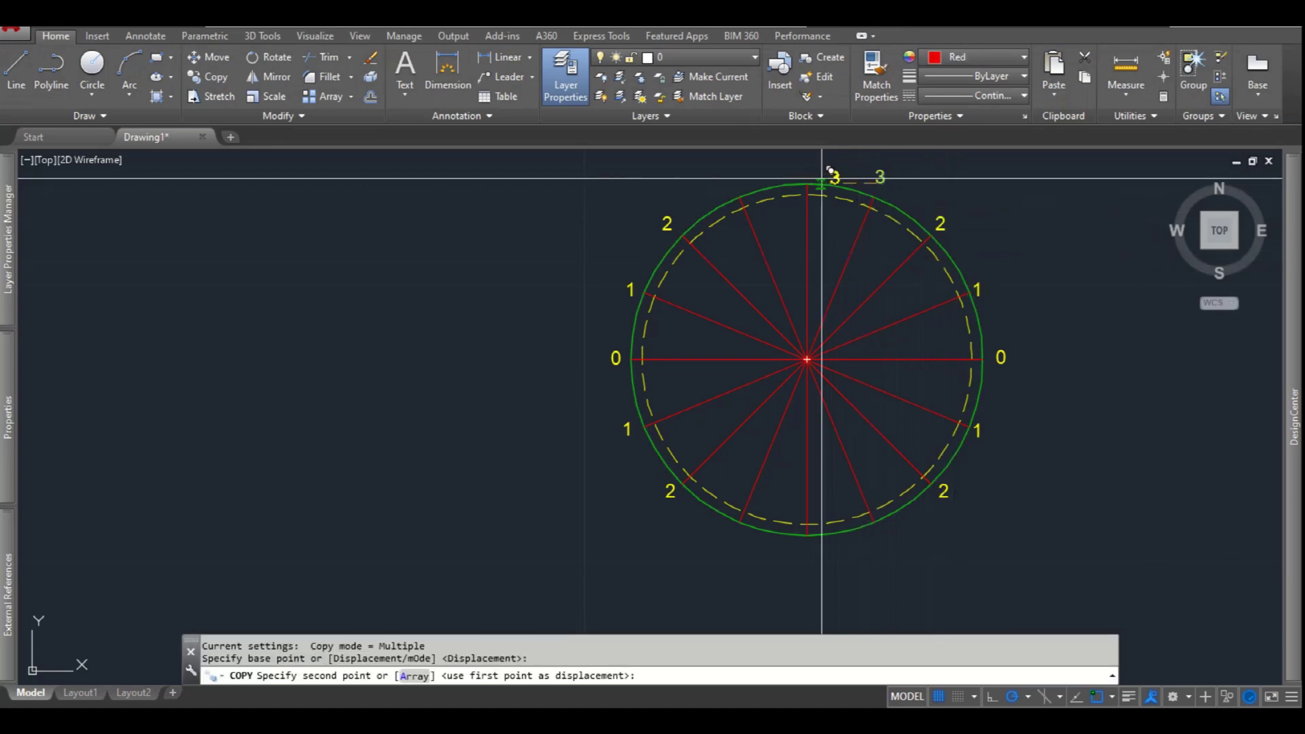
left_click(734, 177)
key("Escape")
Copy both upper "3" labels straight down to the lower ends of the 67.5° lines
left_click(890, 175)
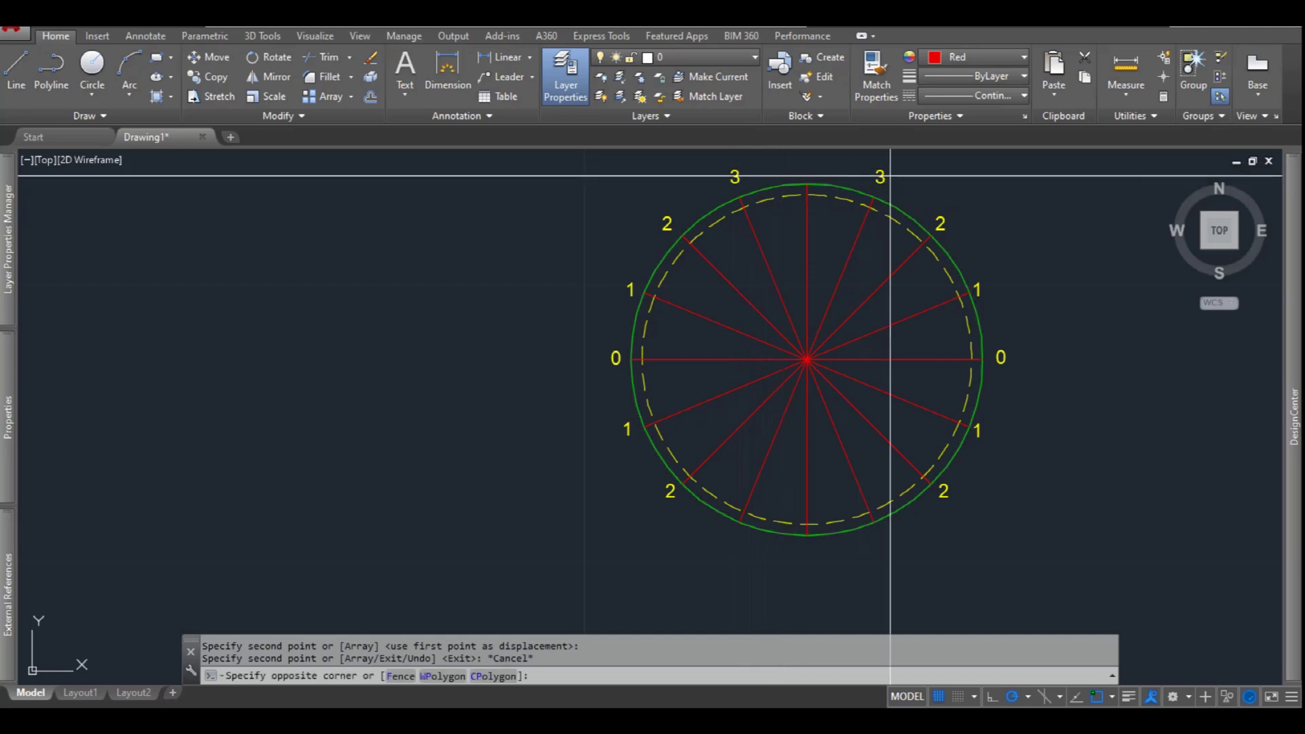
left_click(725, 180)
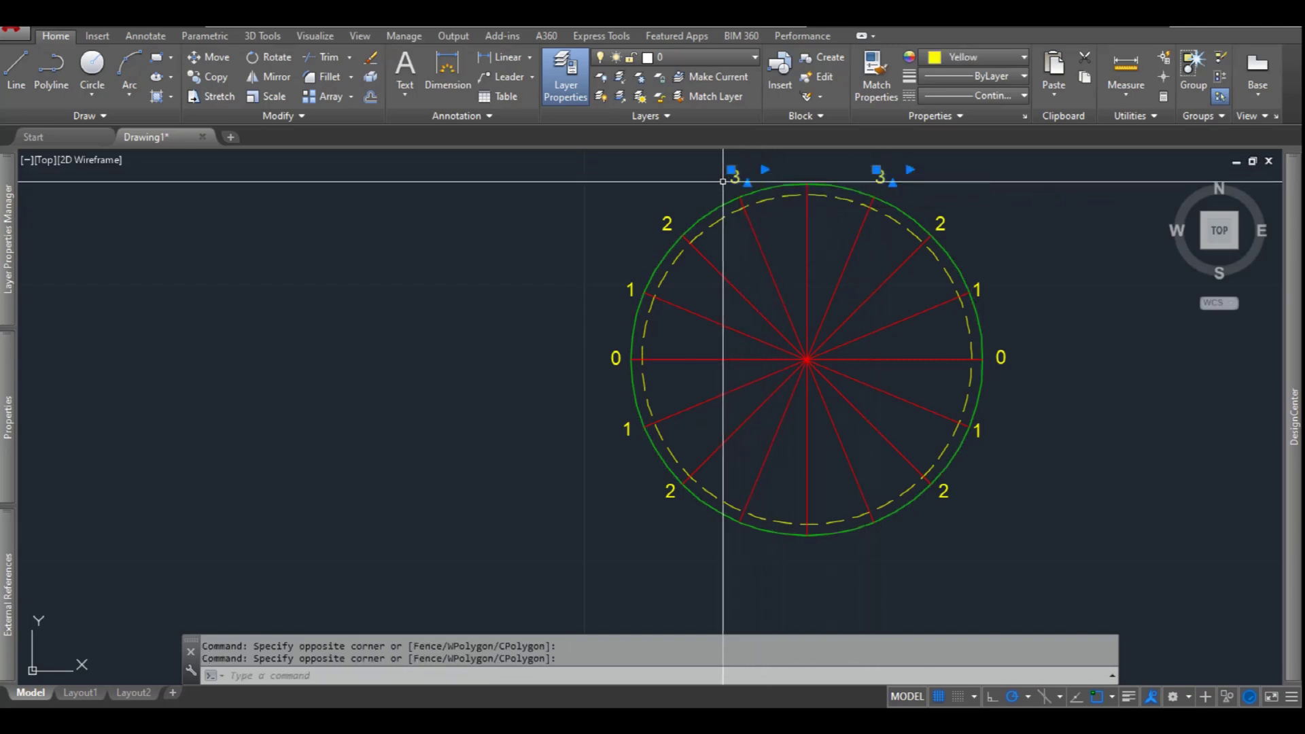
key("Return")
left_click(783, 236)
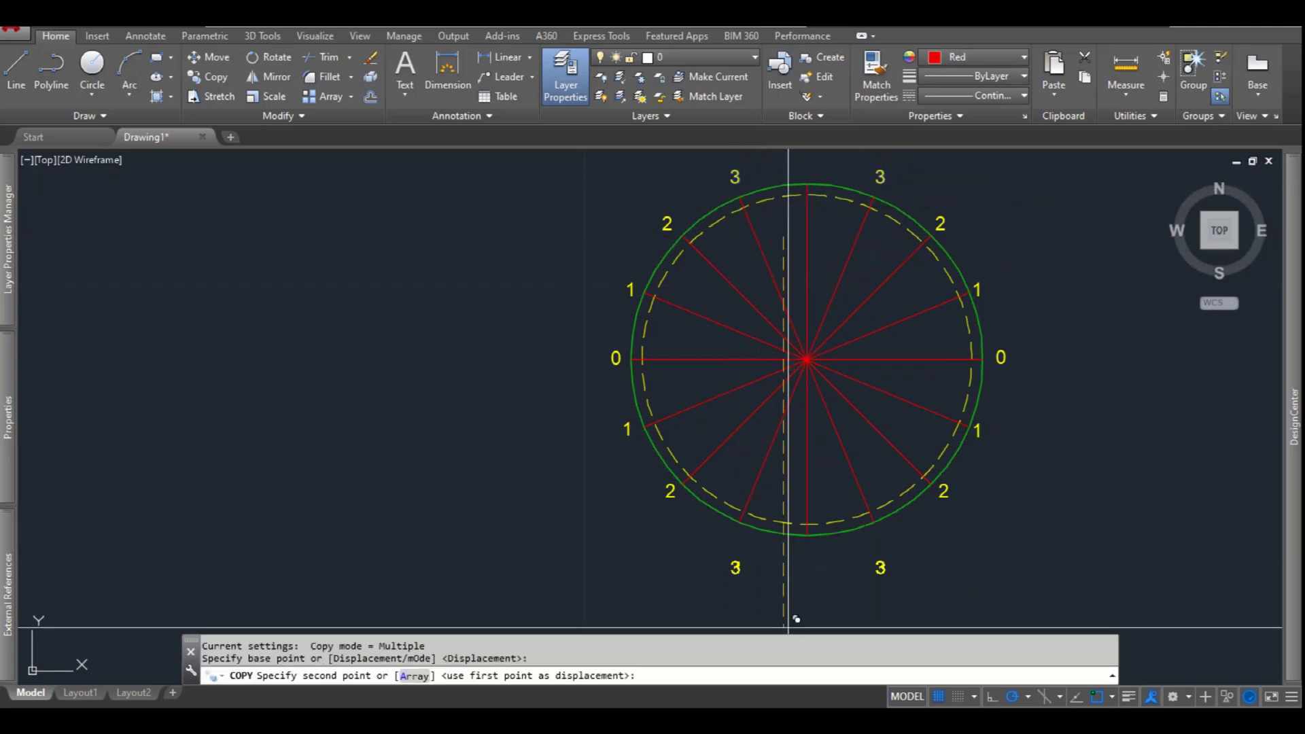
left_click(783, 600)
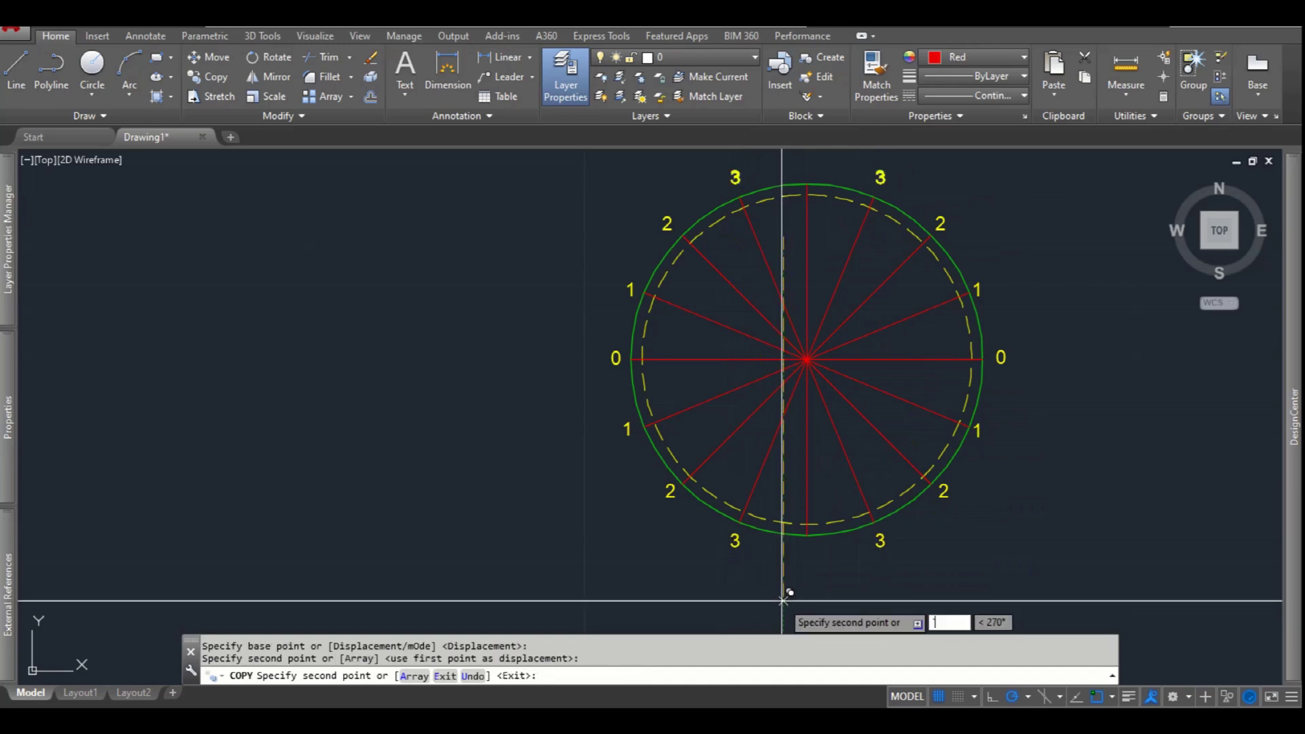
key("Escape")
key("Escape")
Copy the upper-left "3" label to just above the upper end of the vertical centre line
left_click(726, 175)
left_click(747, 171)
left_click(746, 171)
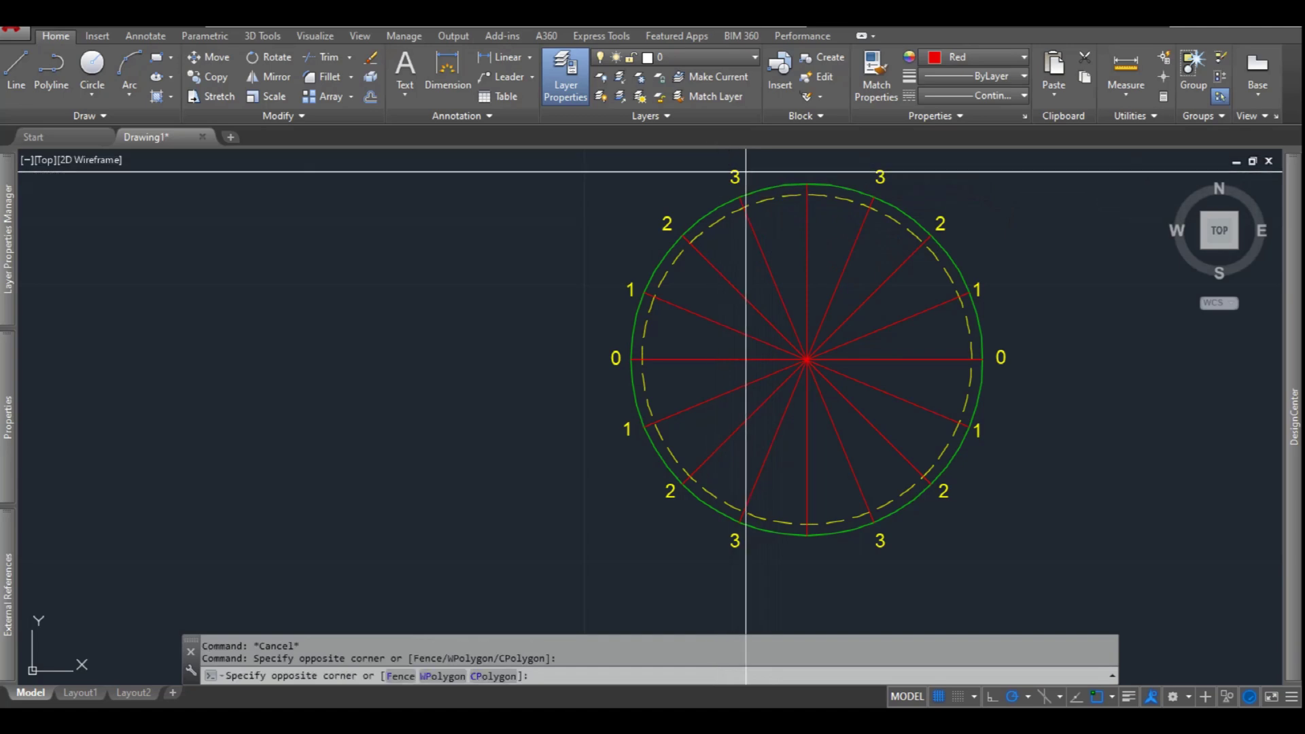
left_click(728, 179)
type("c")
key("Return")
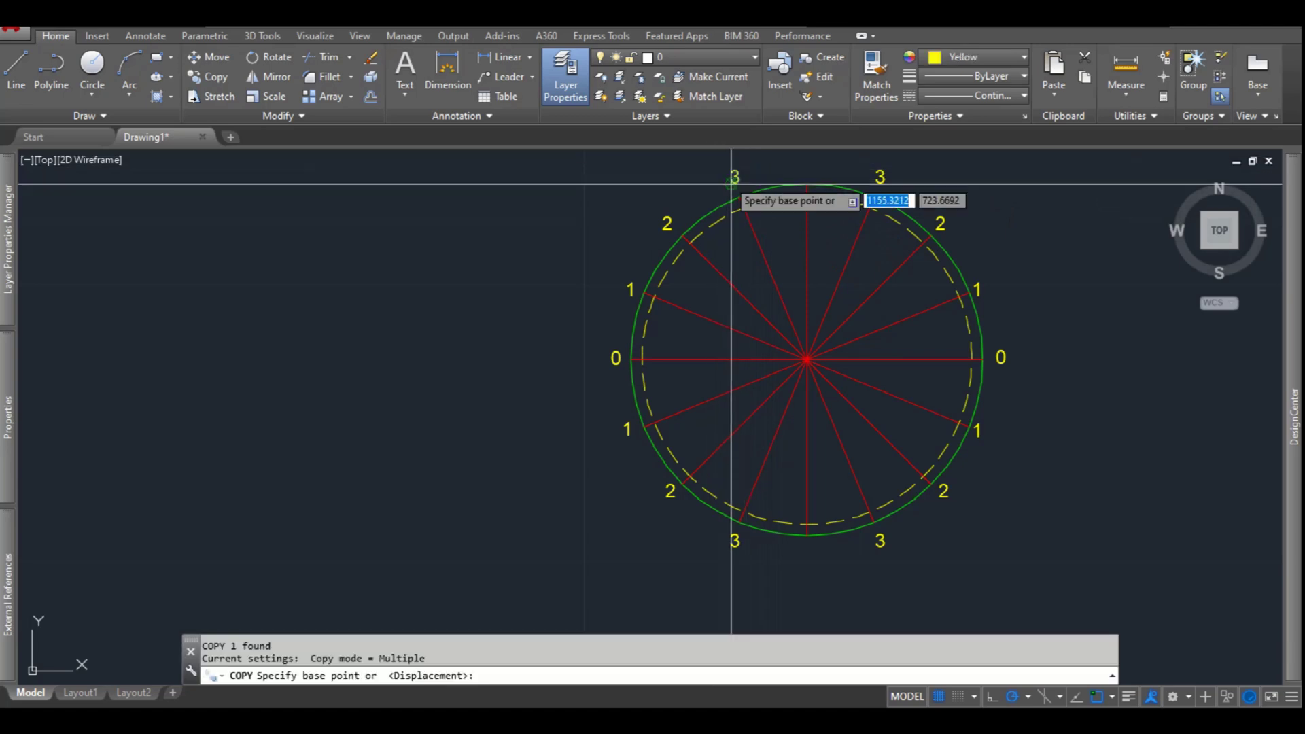
left_click(714, 189)
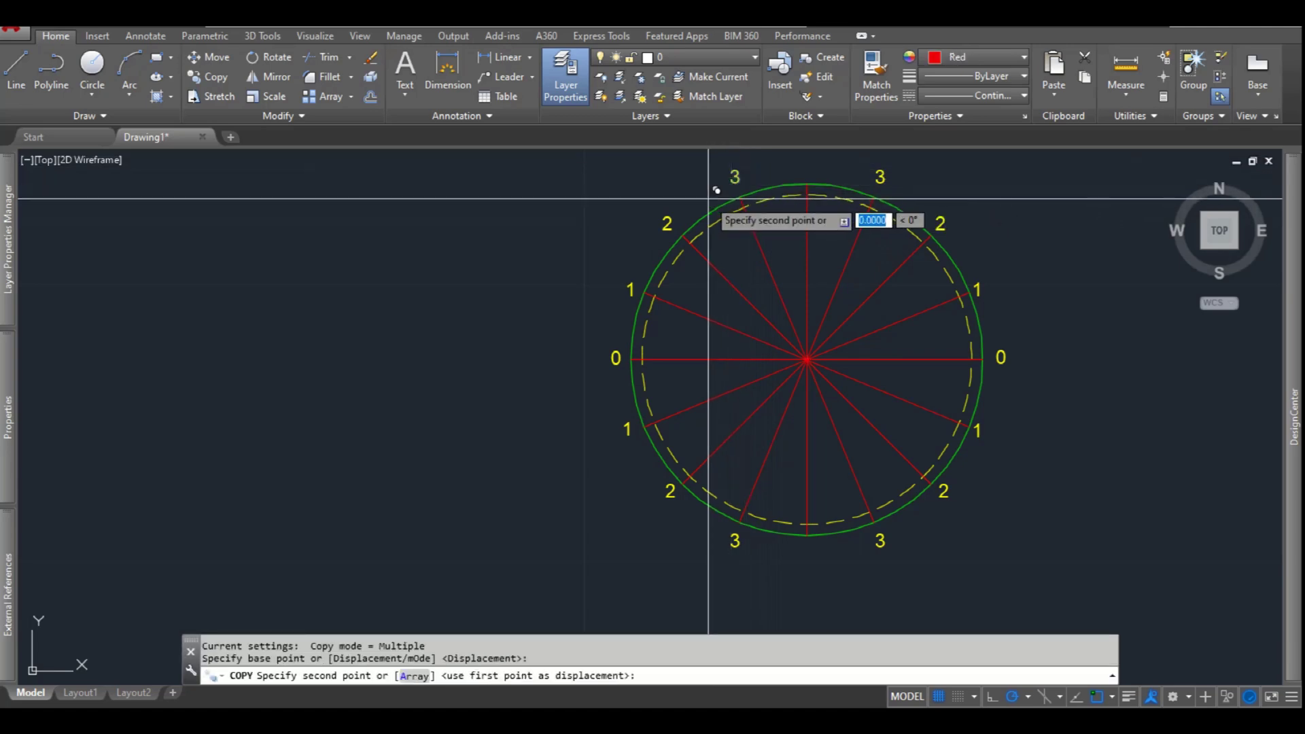
left_click(776, 181)
key("Escape")
Change the label above the vertical centre line to "4" and move it so it is centred over the line
double_click(800, 167)
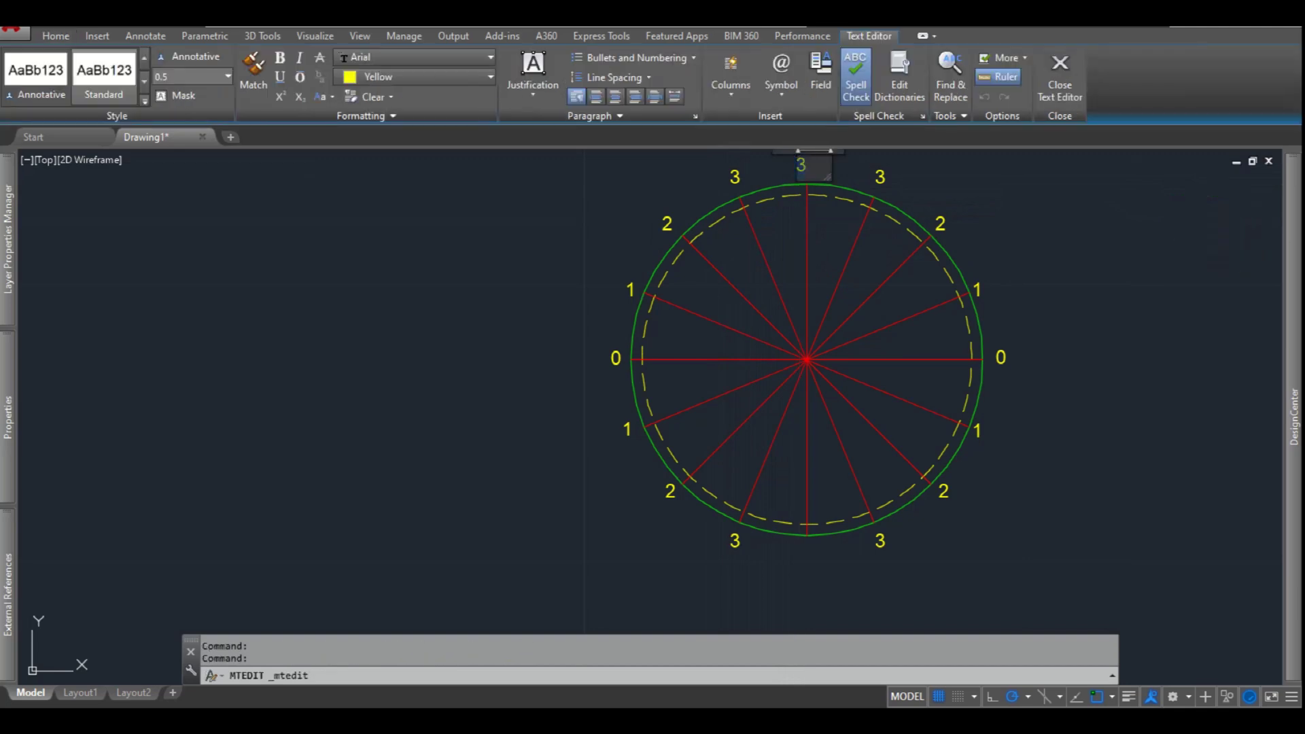
left_click(697, 183)
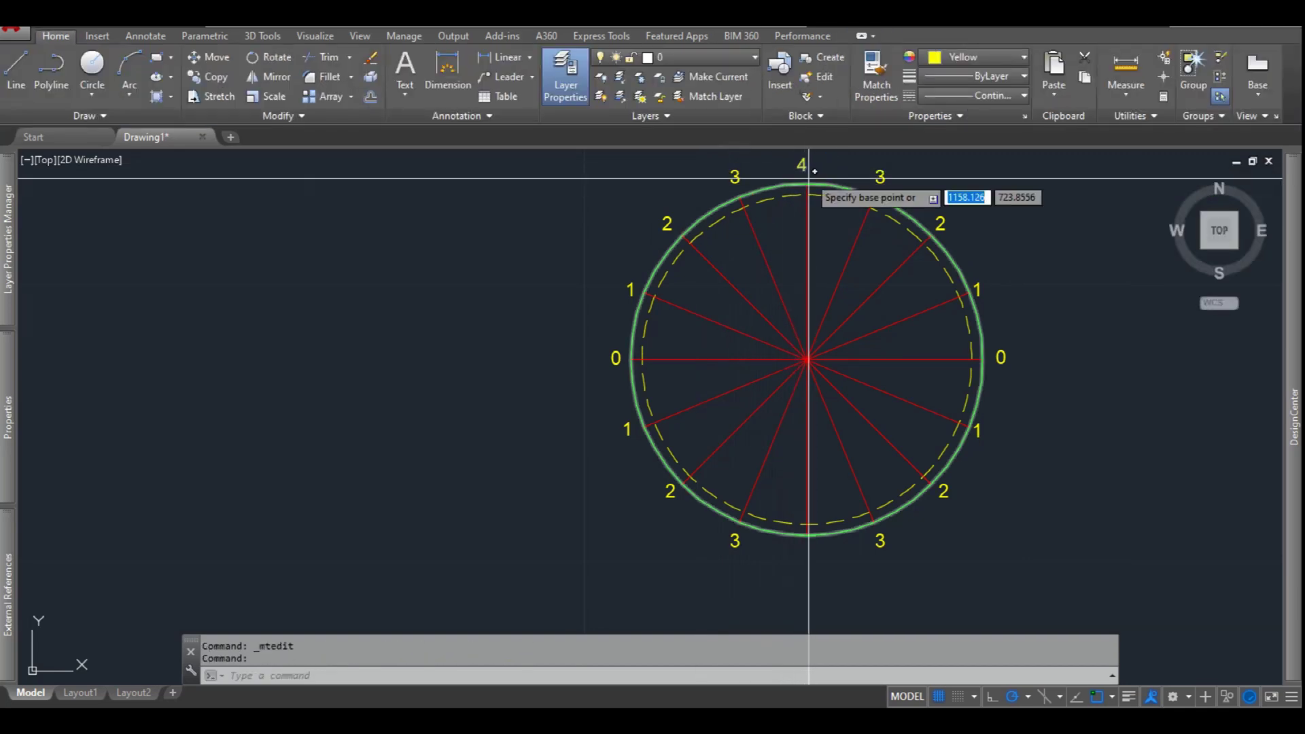
scroll(808, 178, "up", 4)
left_click(791, 183)
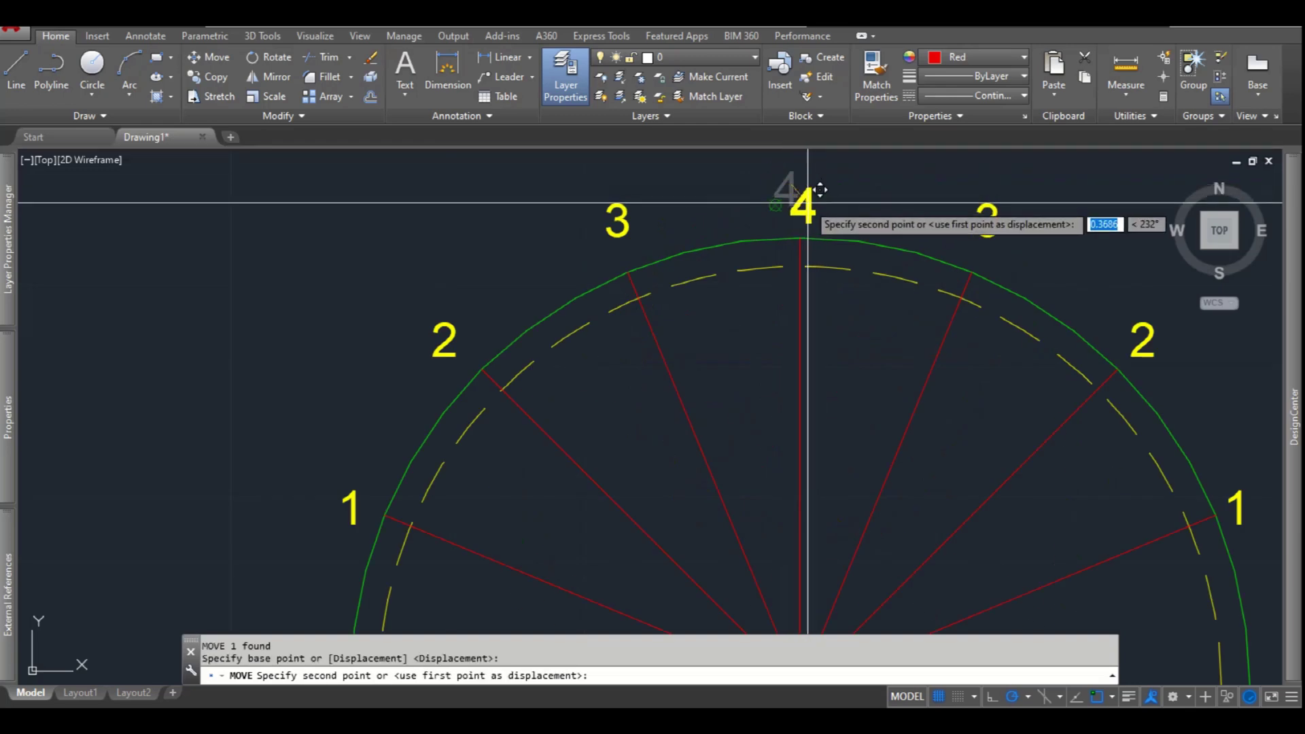
scroll(819, 190, "up", 5)
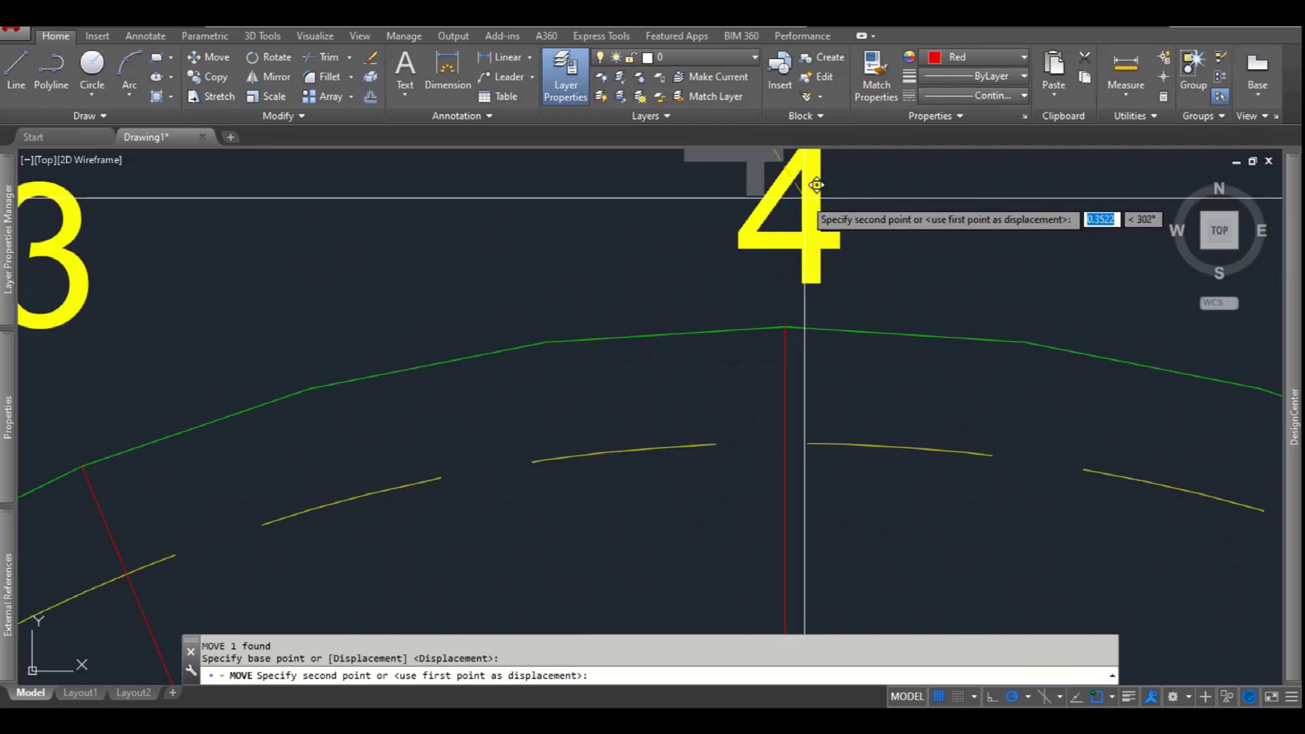
left_click(816, 185)
Copy the "4" label straight down to just below the lower end of the vertical centre line
left_click(830, 259)
left_click(755, 237)
type("c")
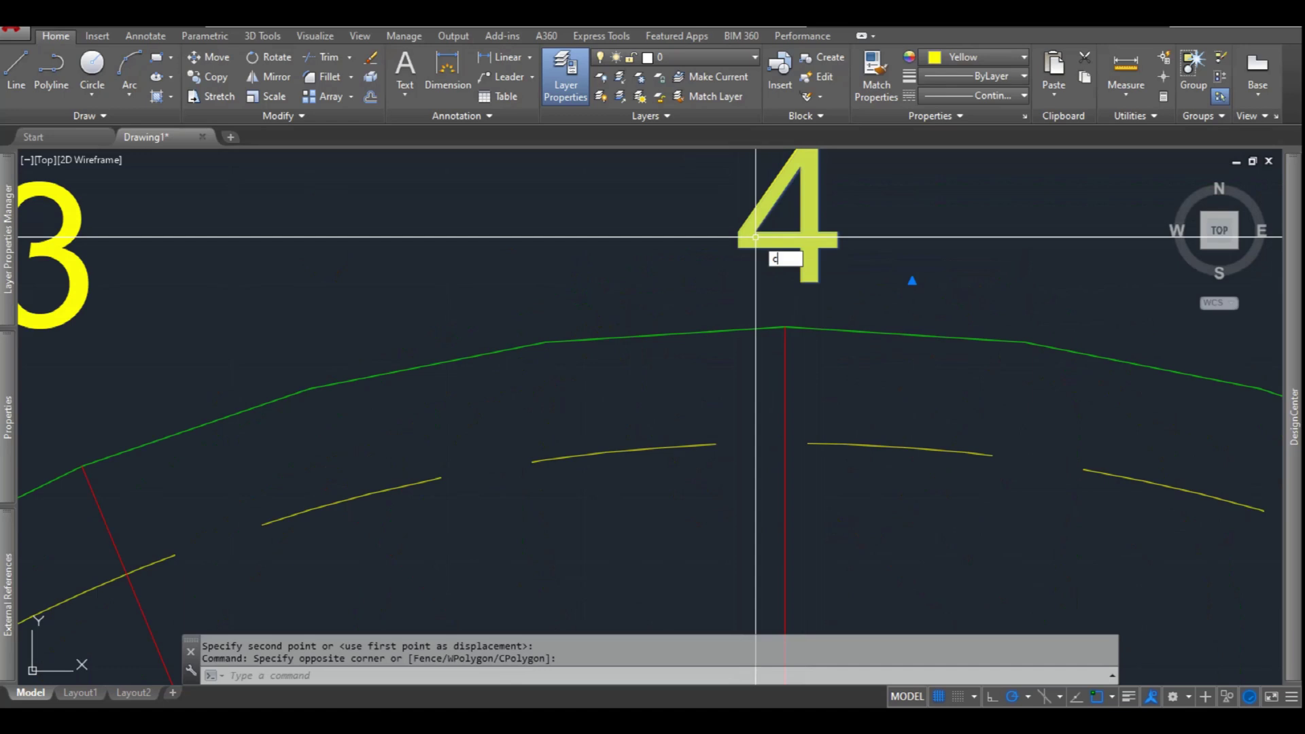
type("o")
key("Return")
left_click(767, 235)
scroll(768, 235, "down", 5)
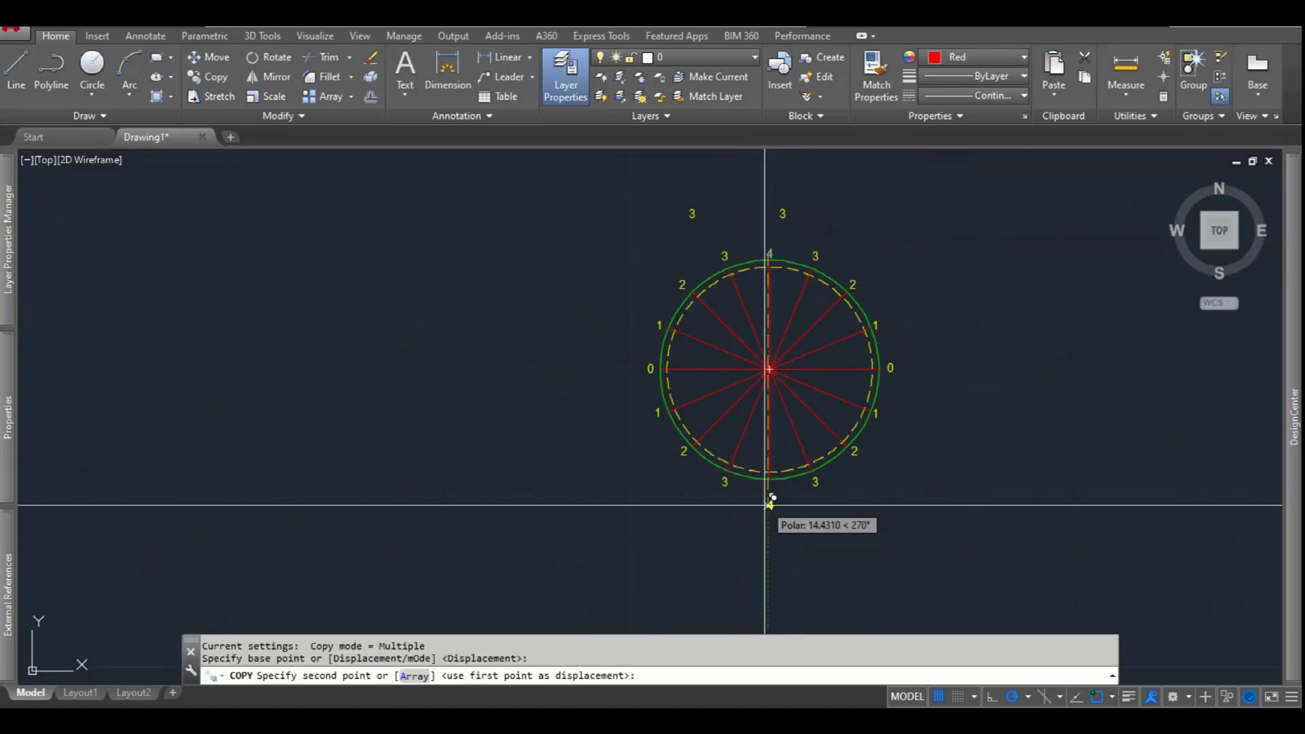
scroll(765, 504, "up", 6)
left_click(783, 431)
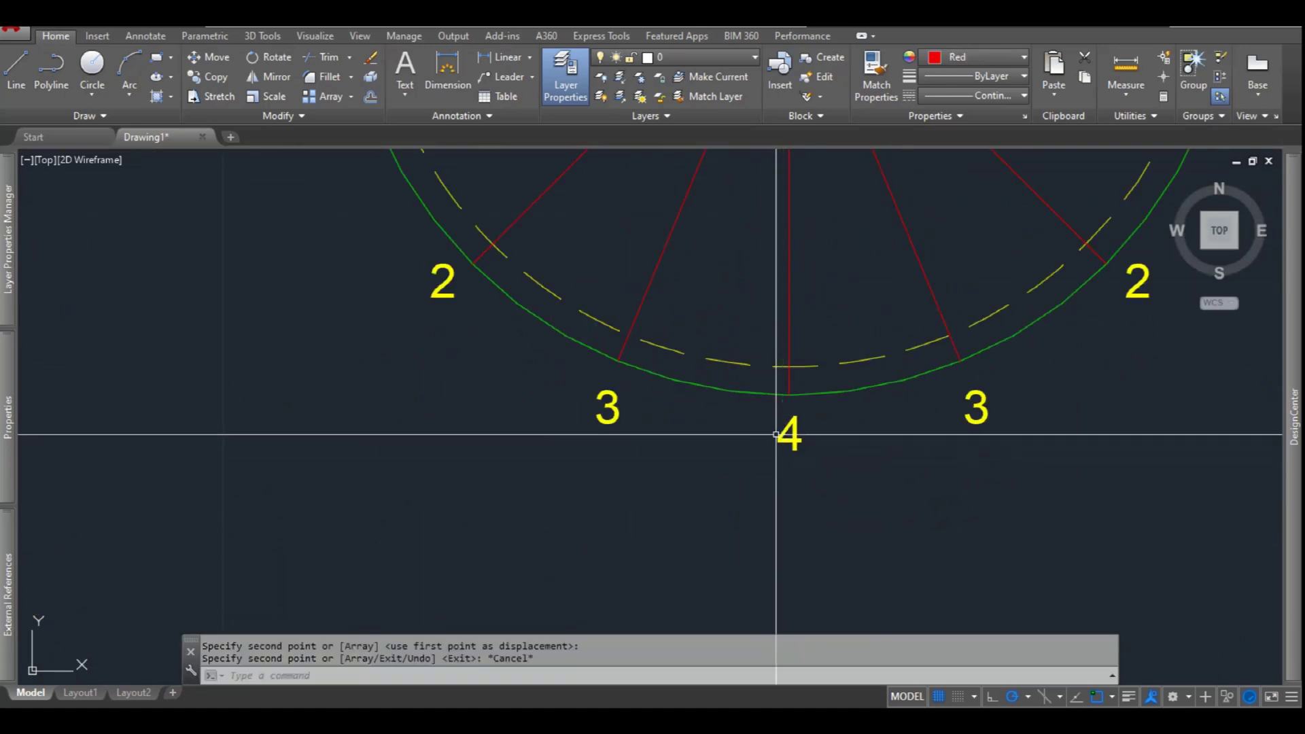
key("Escape")
Delete the two stray "3" labels floating above the circle
scroll(665, 401, "down", 7)
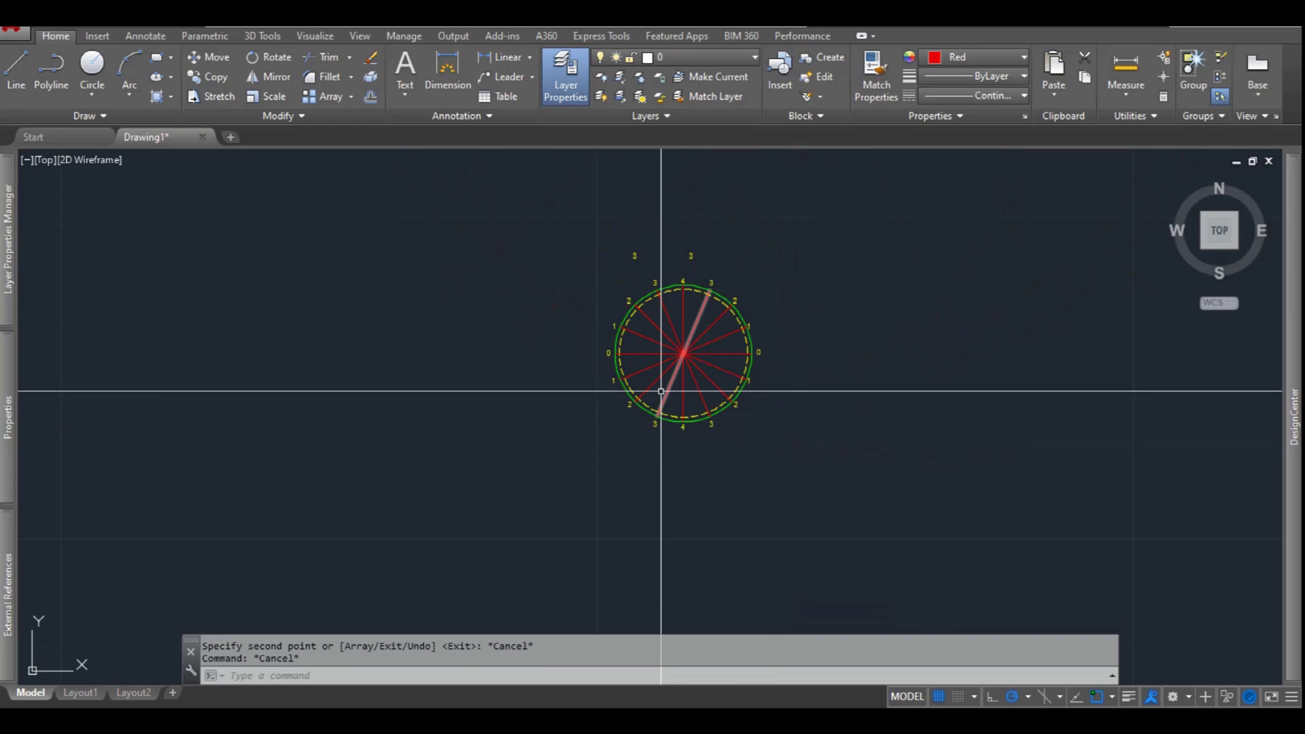
left_click(727, 210)
left_click(622, 257)
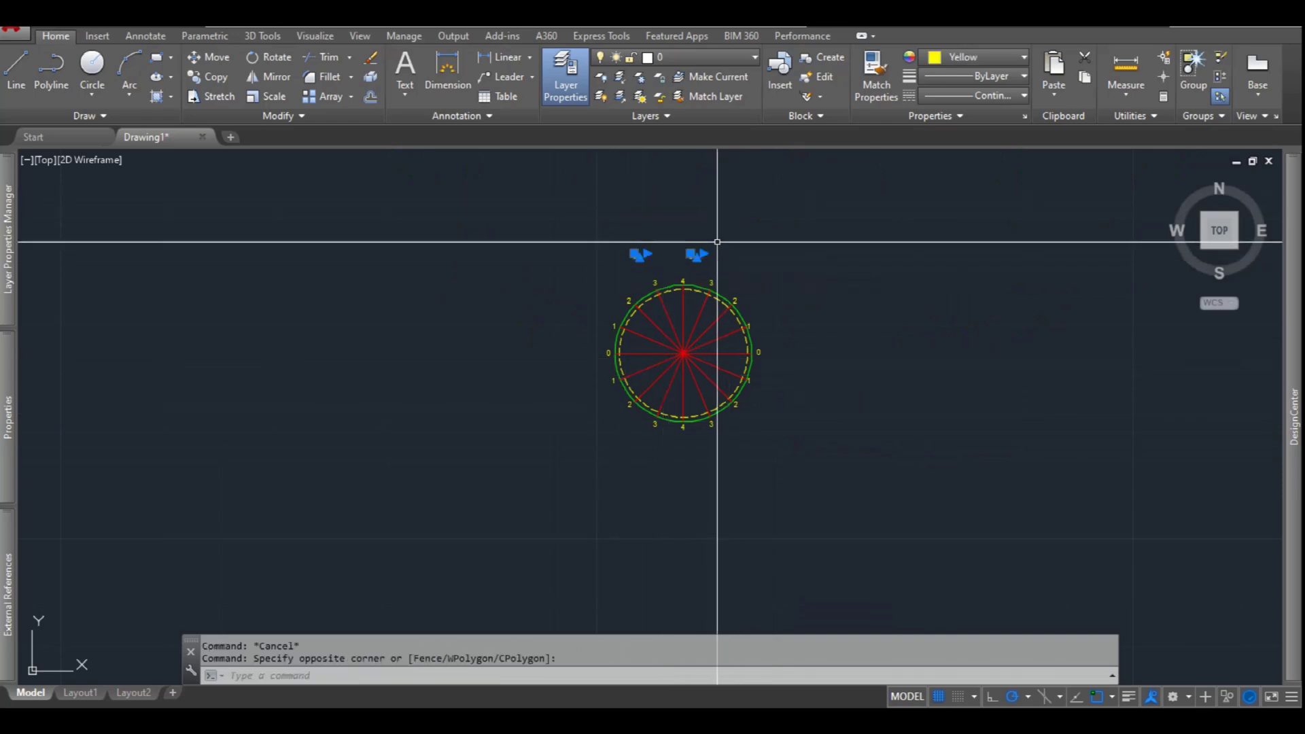
key("Delete")
Draw a vertical construction line through the centre of the circle
type("x")
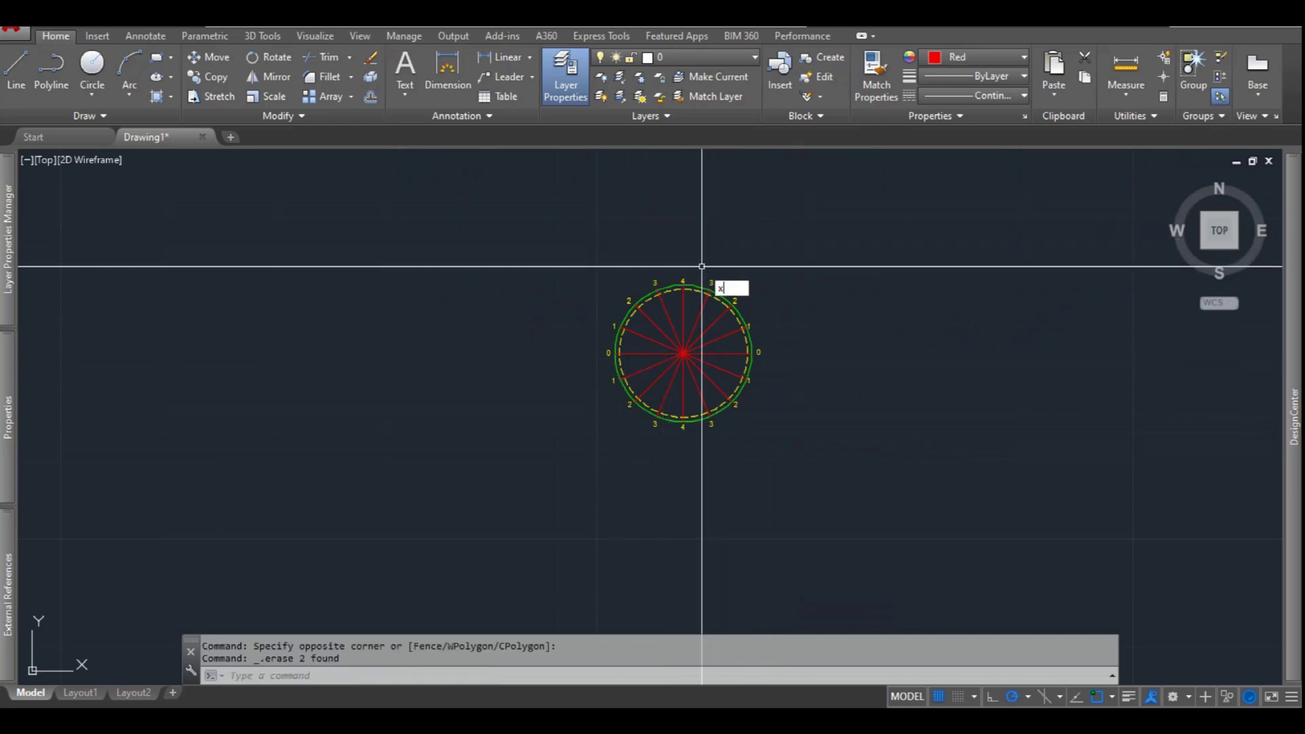
type("l")
key("Return")
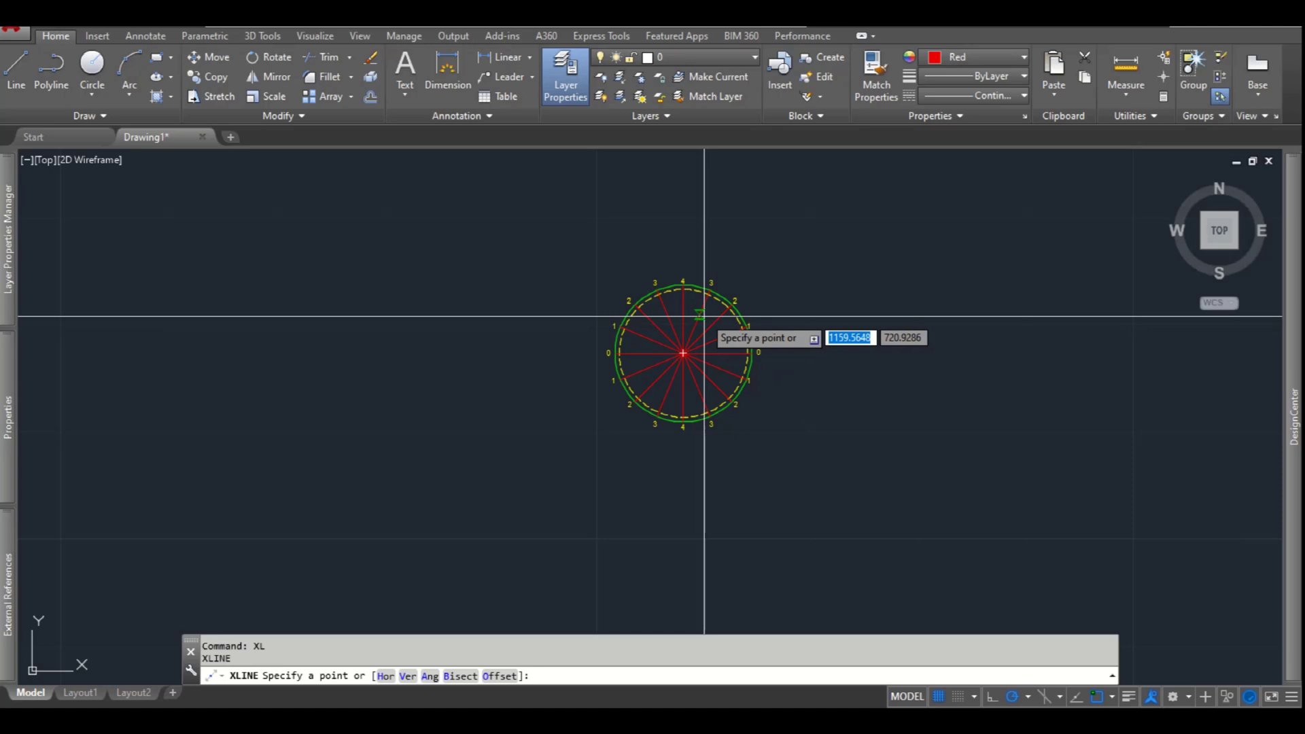
type("v")
key("Return")
scroll(686, 361, "up", 4)
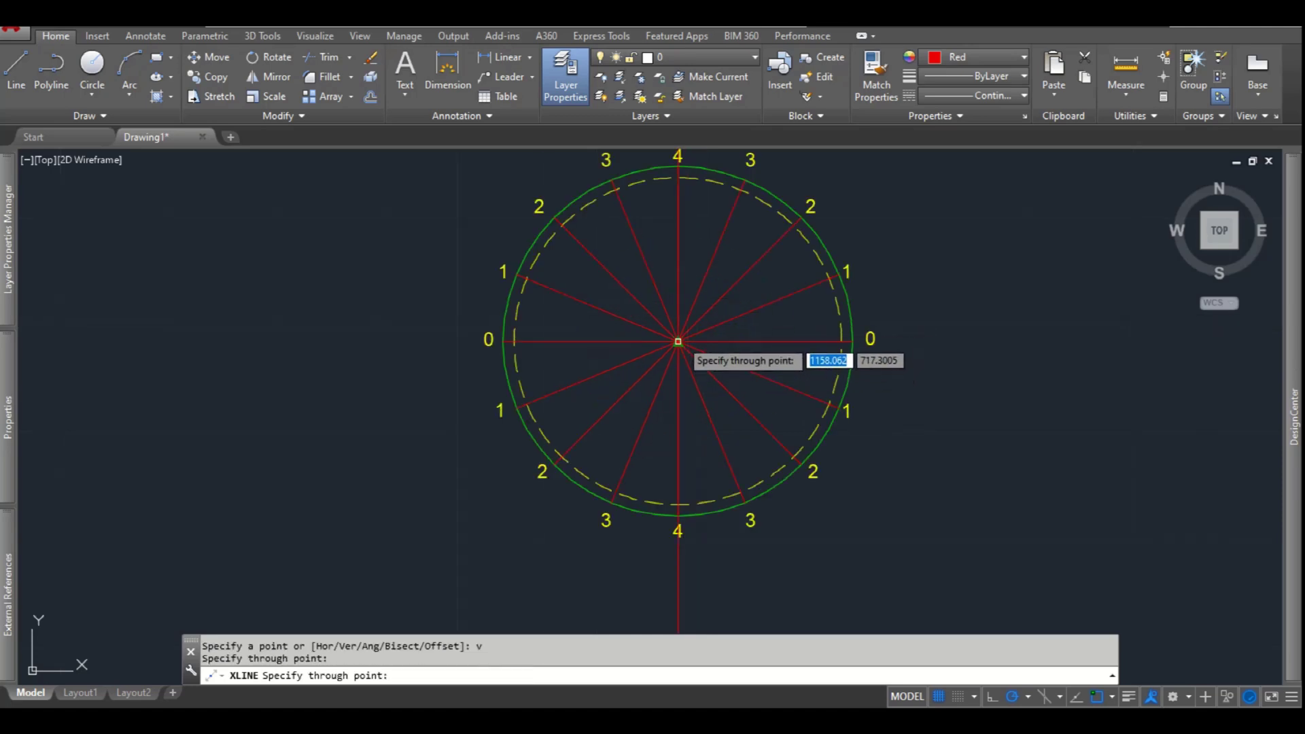
key("Escape")
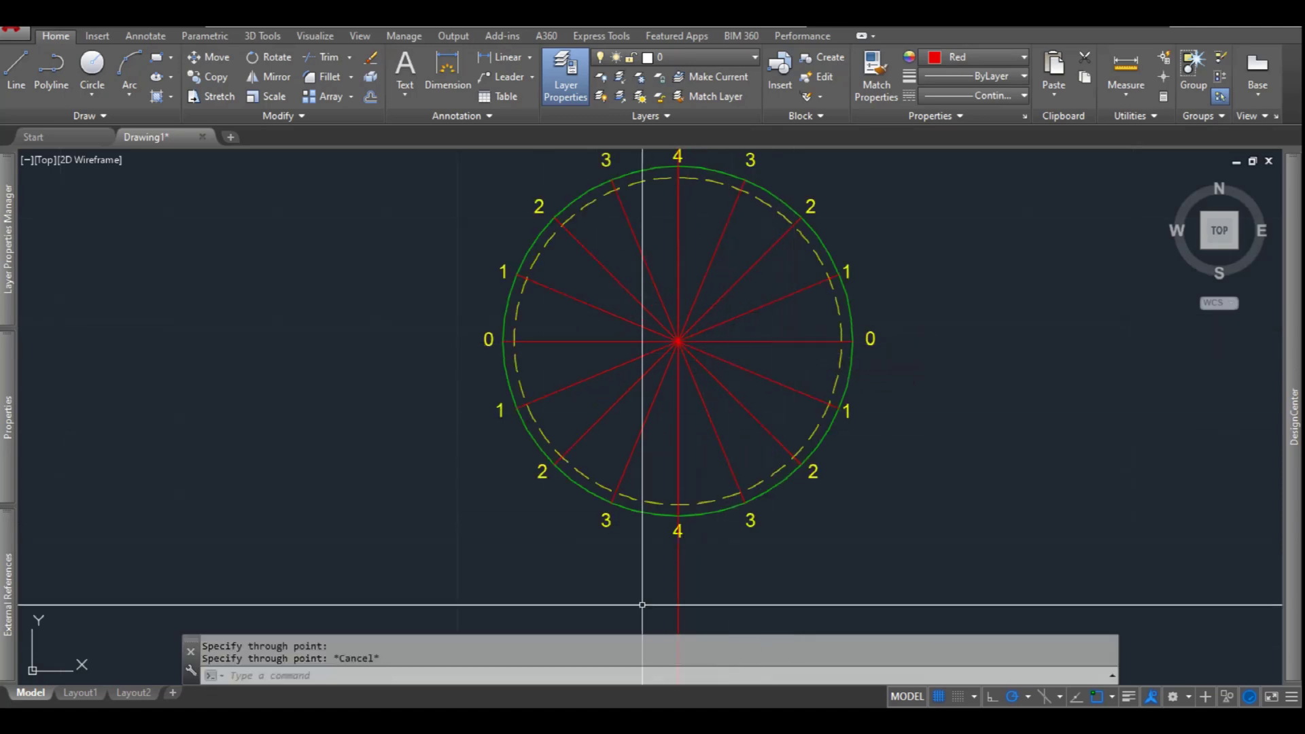
Copy the vertical construction line from the circle's centre to the left-hand division points 0, 1, 2 and 3
left_click(677, 592)
left_click(667, 587)
type("co")
key("Return")
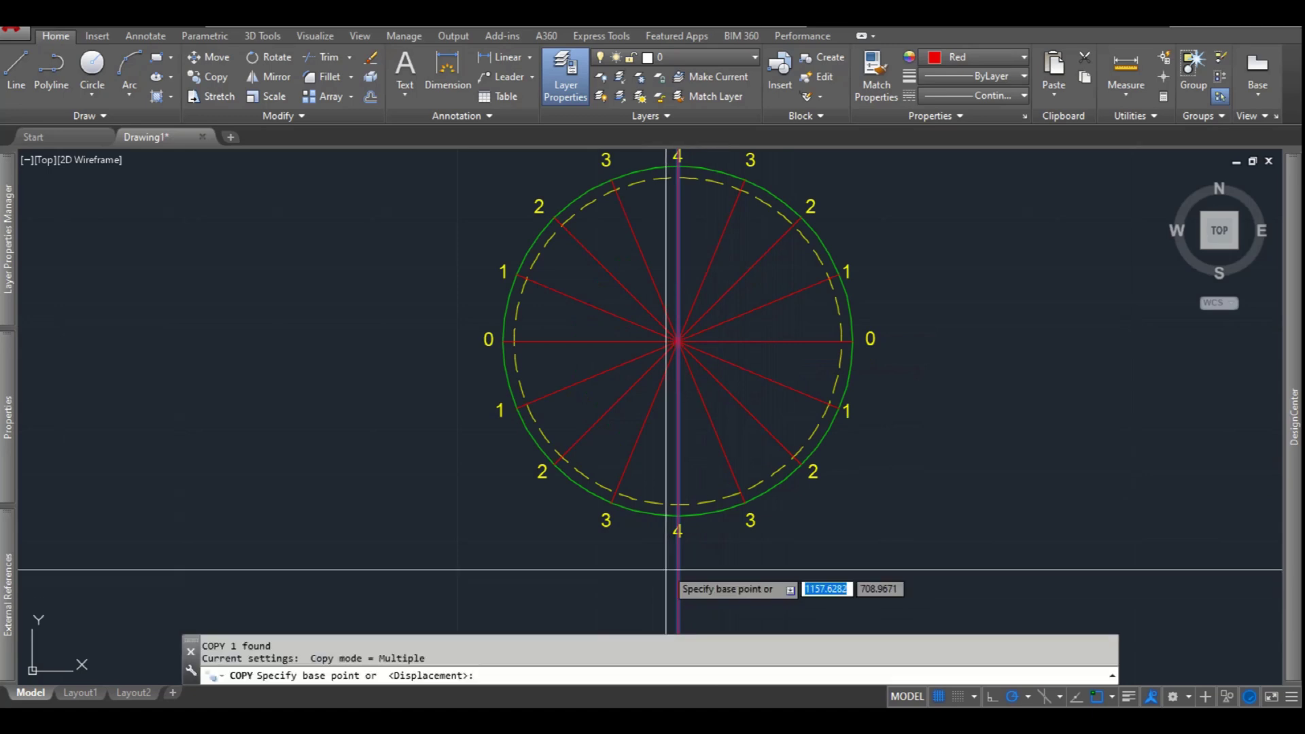
scroll(677, 340, "up", 3)
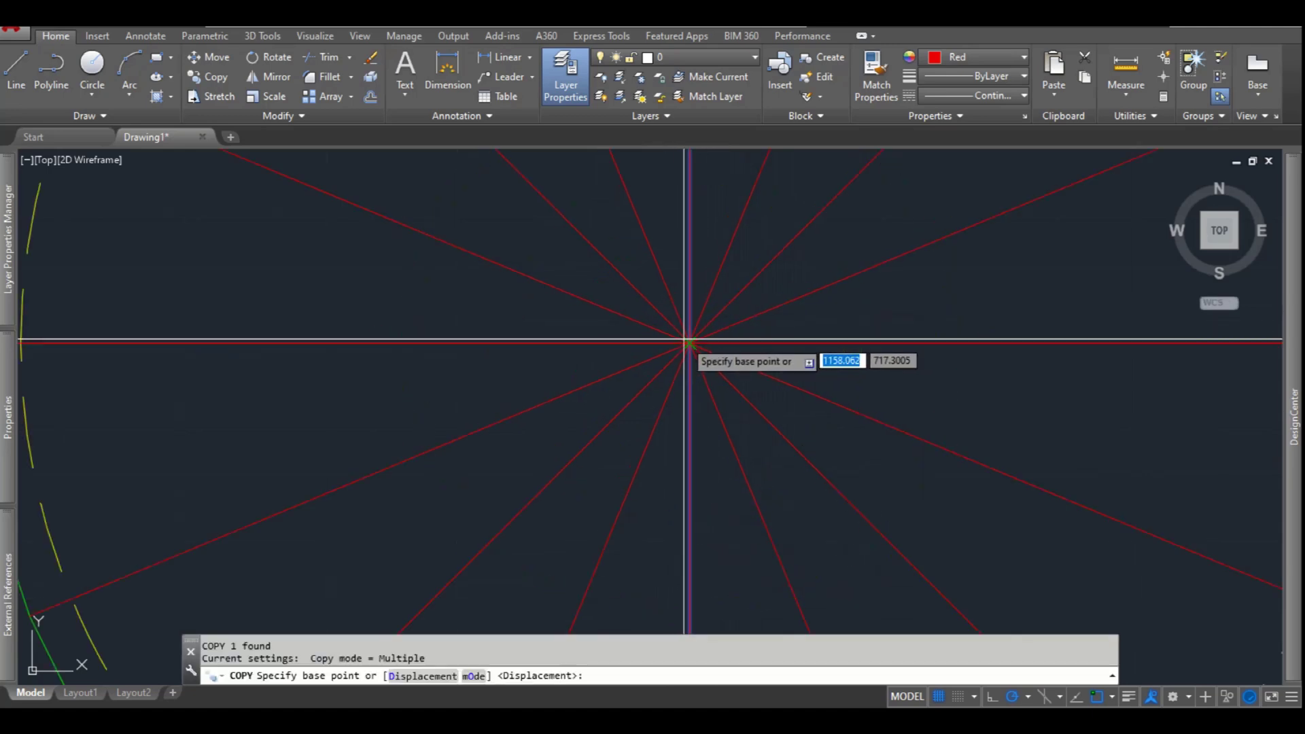
left_click(677, 340)
scroll(659, 303, "down", 5)
scroll(634, 301, "up", 6)
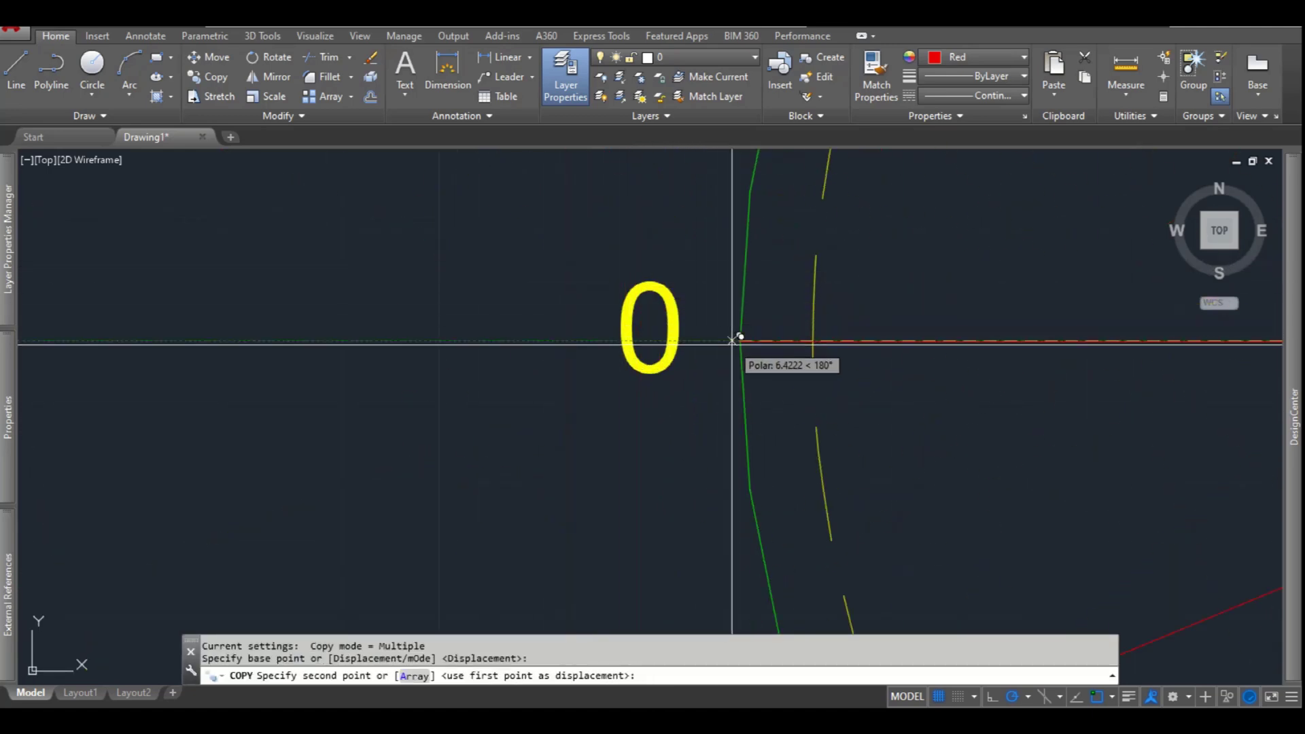
left_click(743, 337)
scroll(622, 258, "down", 6)
left_click(673, 365)
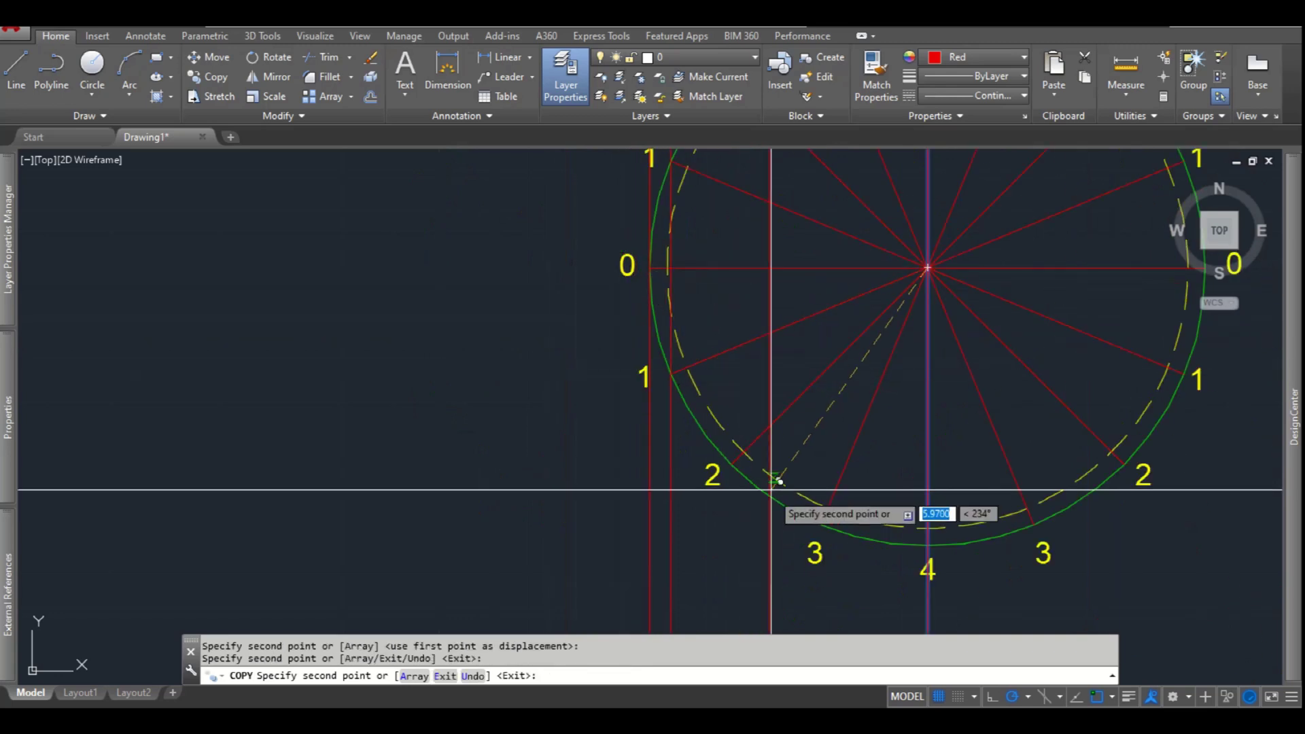
left_click(734, 461)
left_click(828, 527)
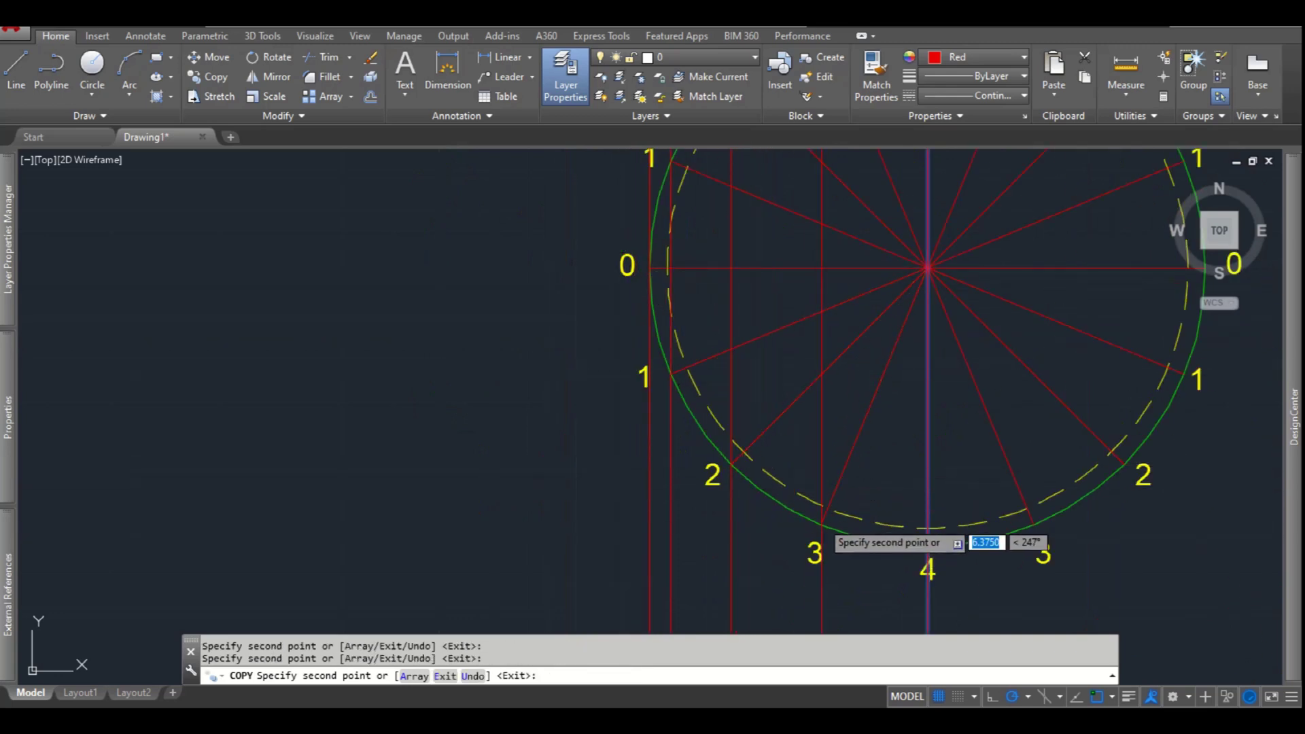
Place further copies of the vertical construction line through the right-hand division points 3, 2, 1 and 0
left_click(1143, 469)
type("u")
key("Return")
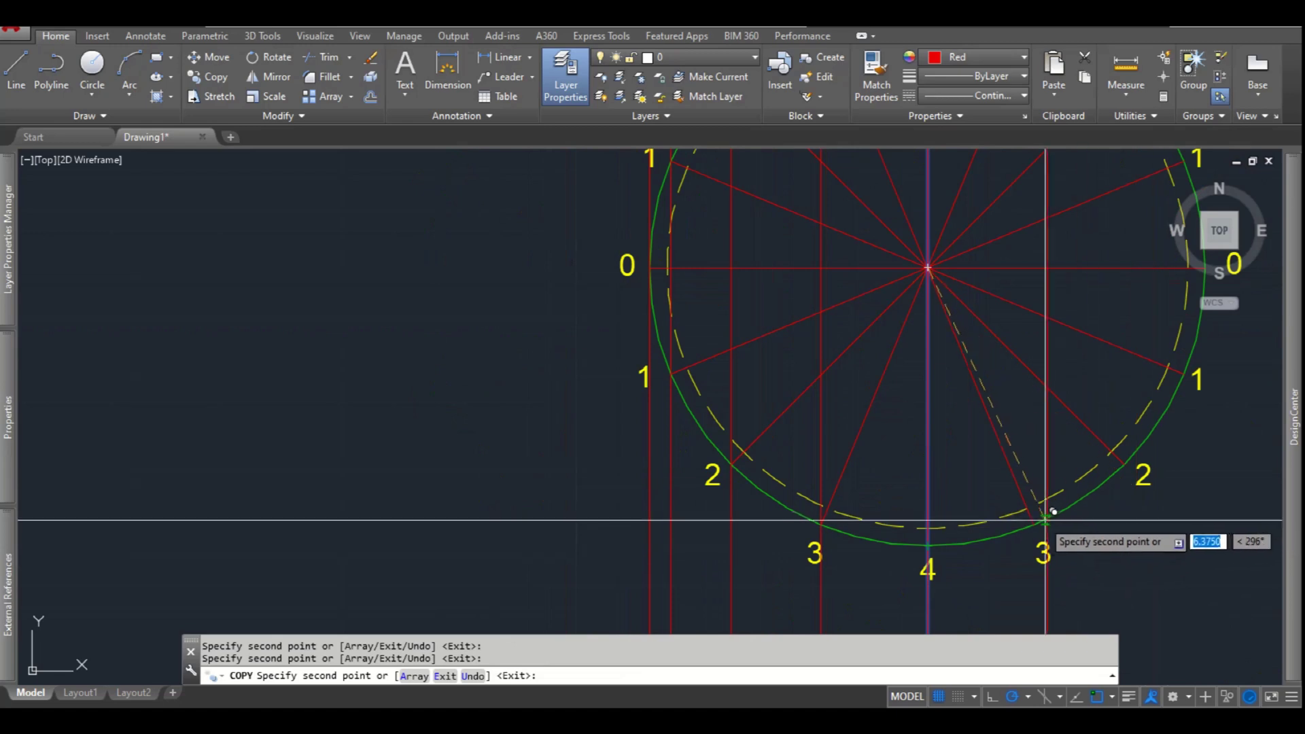
left_click(1033, 524)
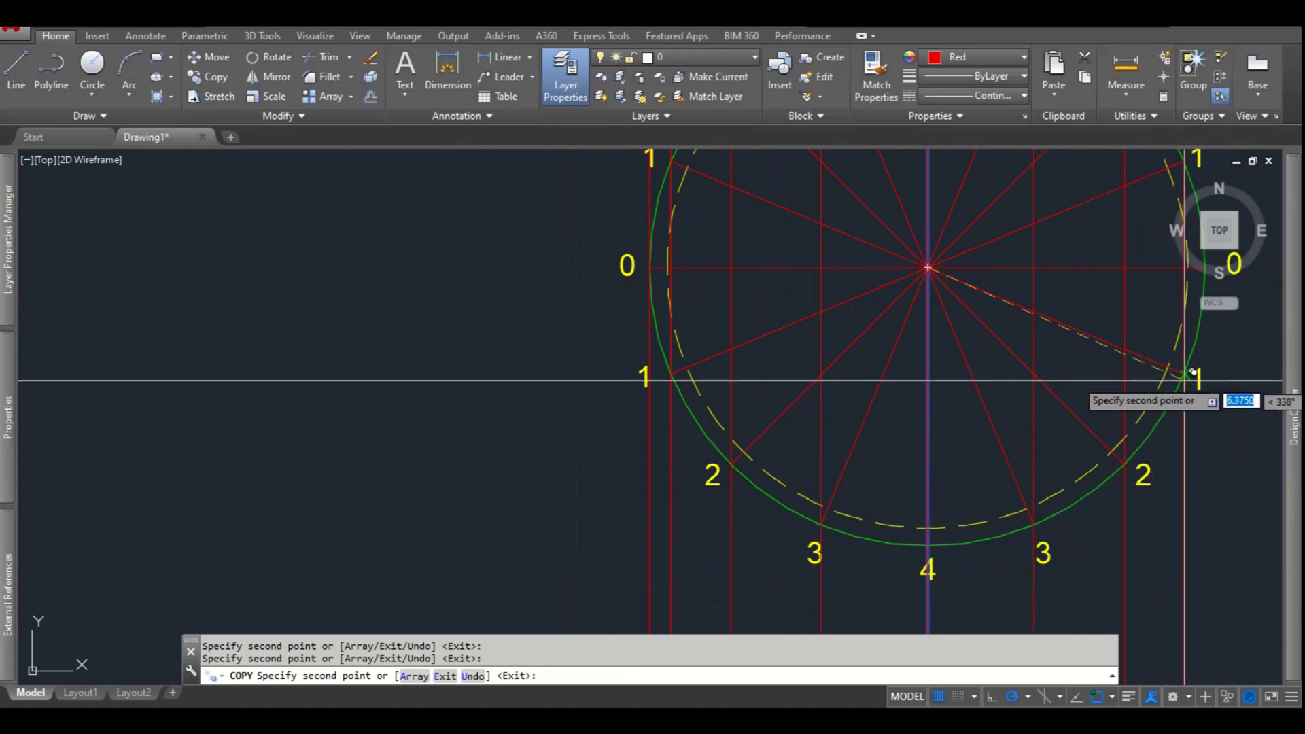
scroll(903, 428, "down", 2)
scroll(751, 452, "up", 2)
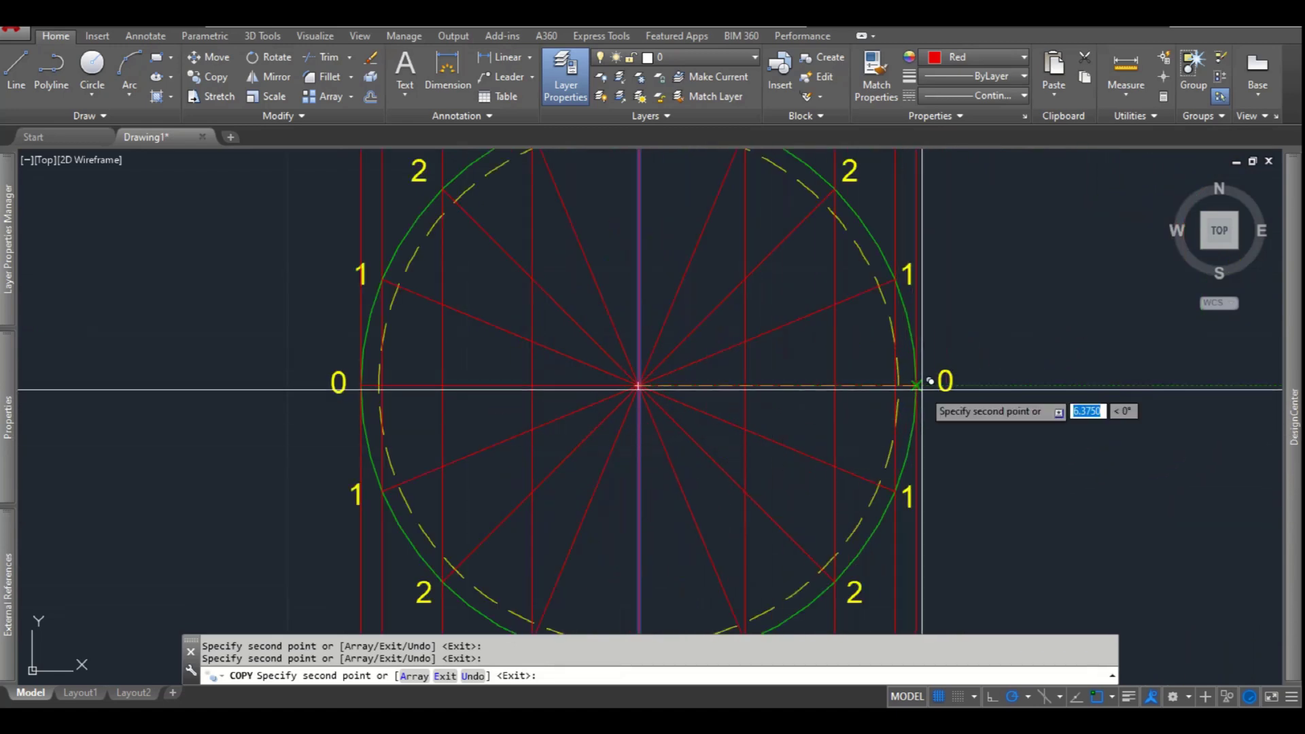
left_click(923, 380)
key("Escape")
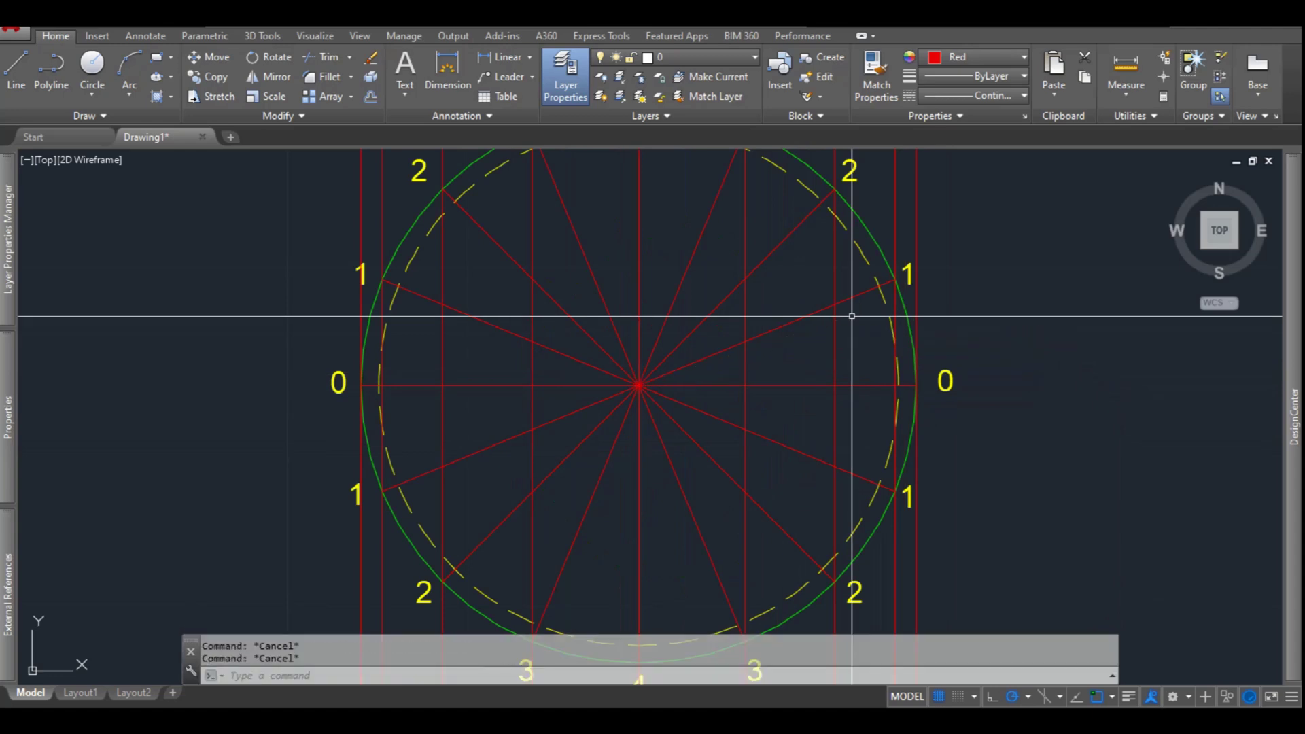
Draw a horizontal construction line across the vertical lines a short distance below the circle
type("h")
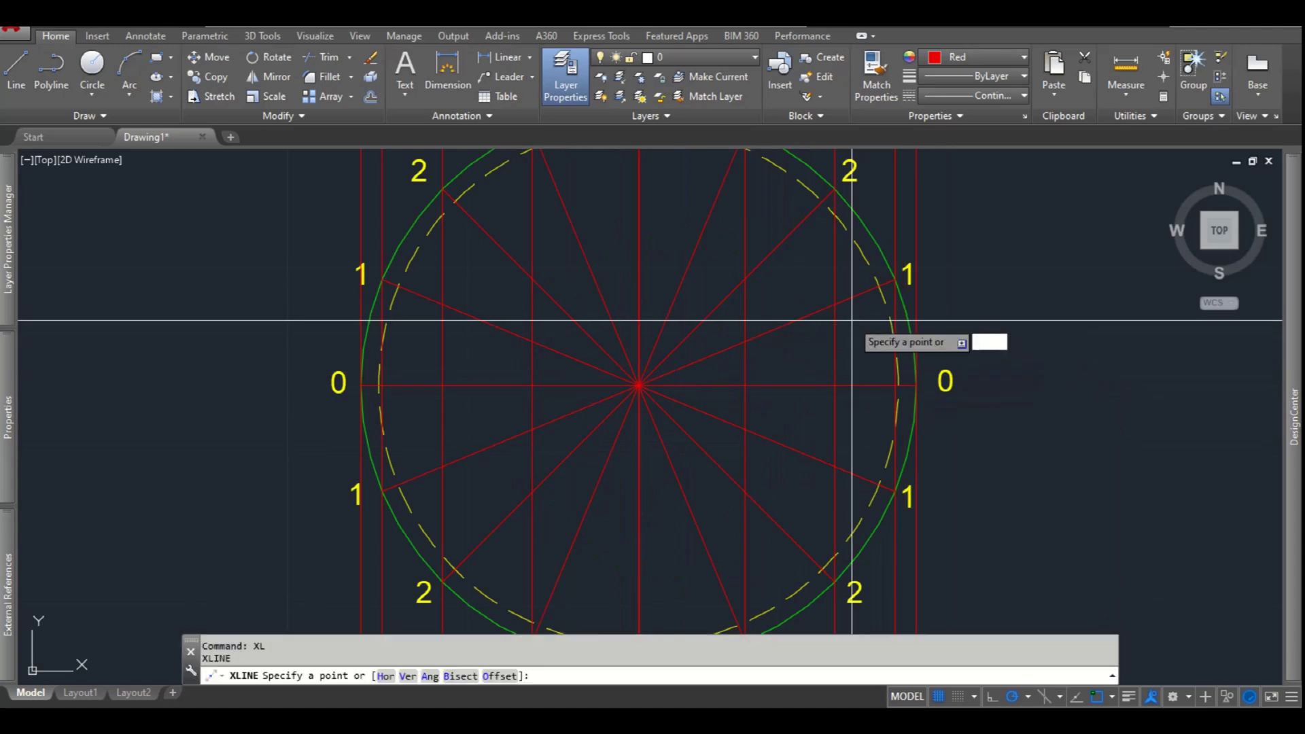
key("Return")
scroll(850, 319, "down", 10)
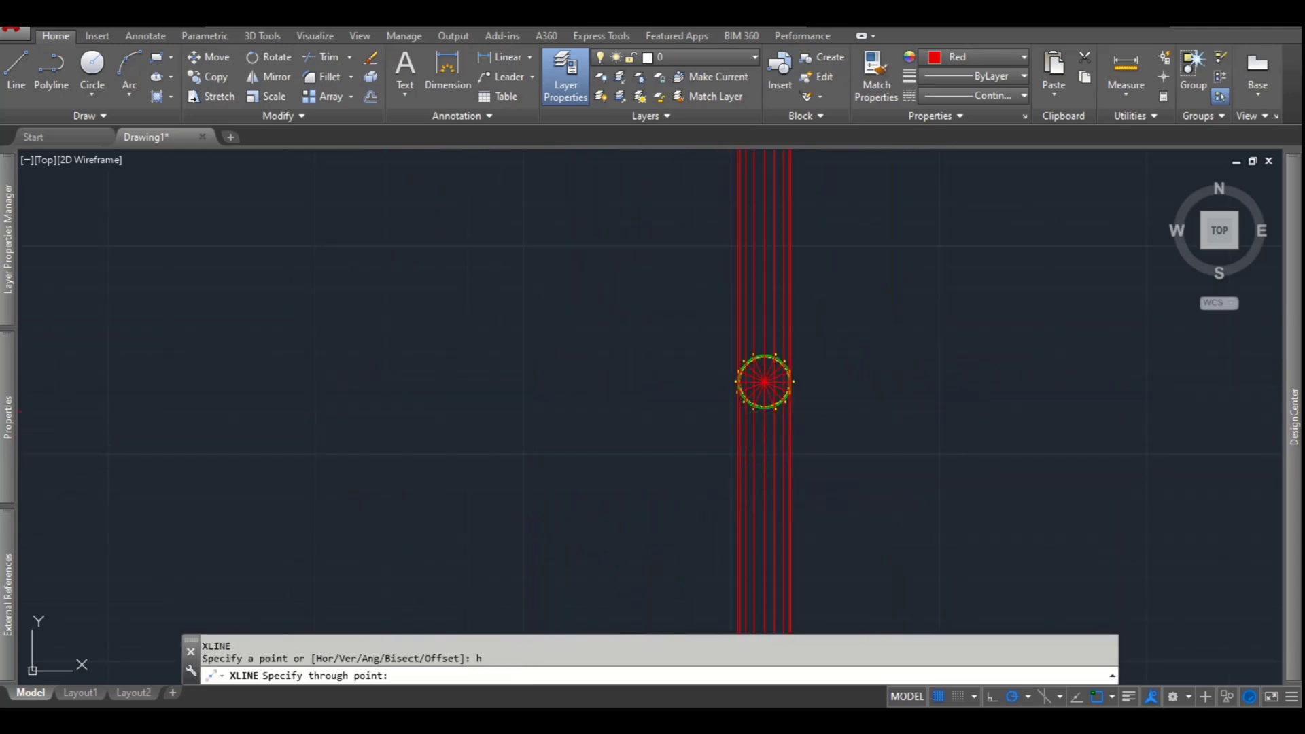
left_click(849, 482)
key("Escape")
Offset the horizontal construction line 10 units downward
key("Return")
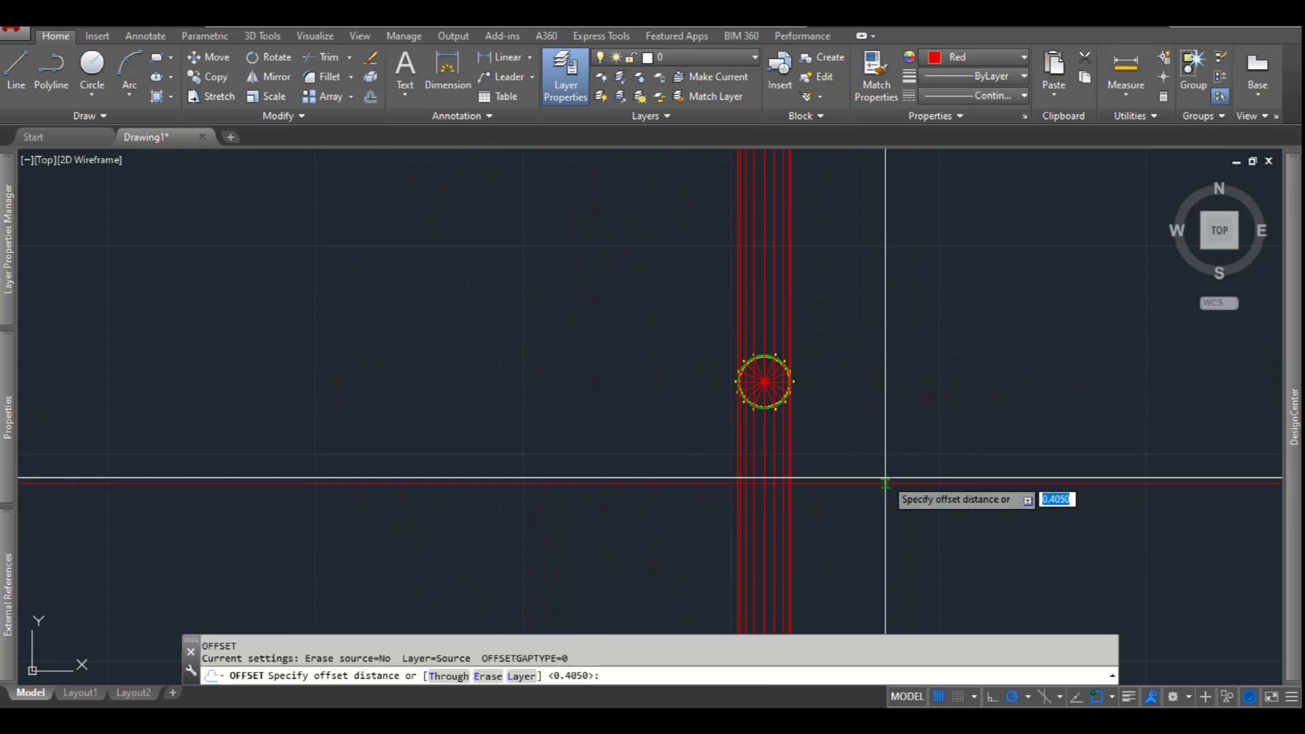
type("10")
key("Return")
left_click(884, 483)
left_click(881, 504)
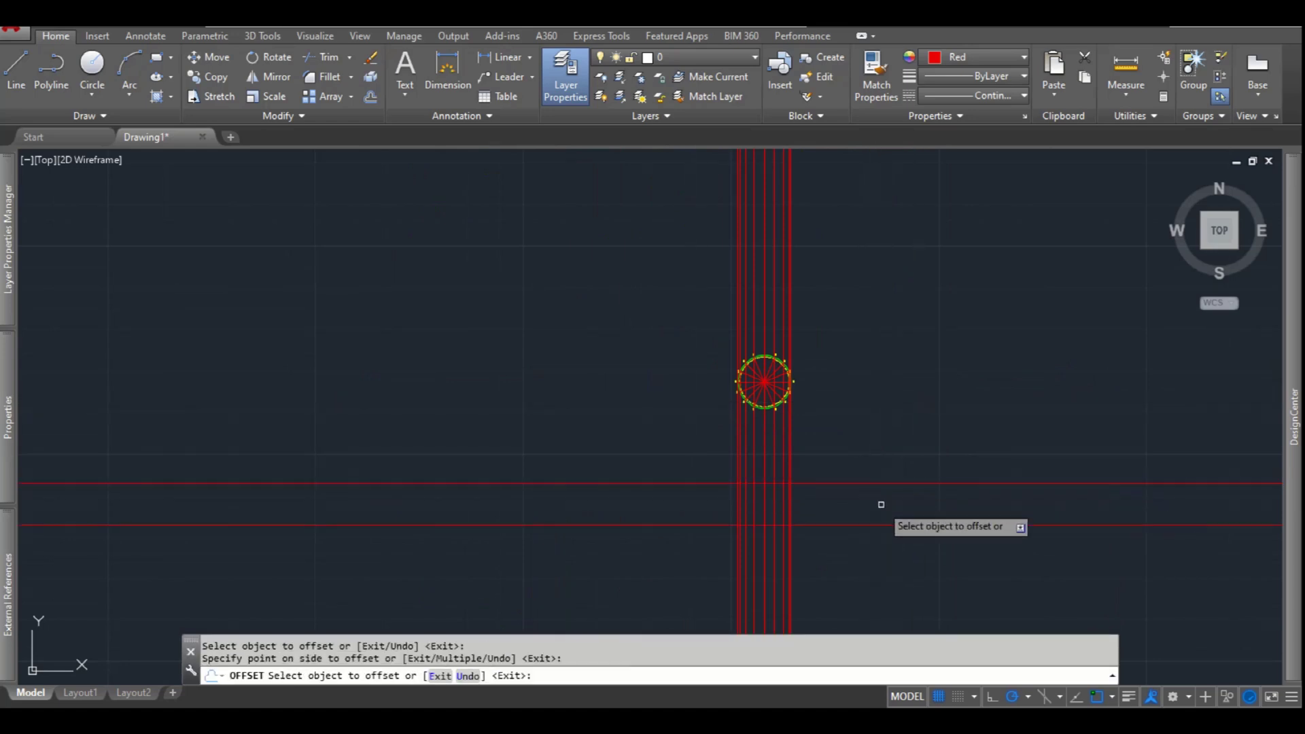
key("Escape")
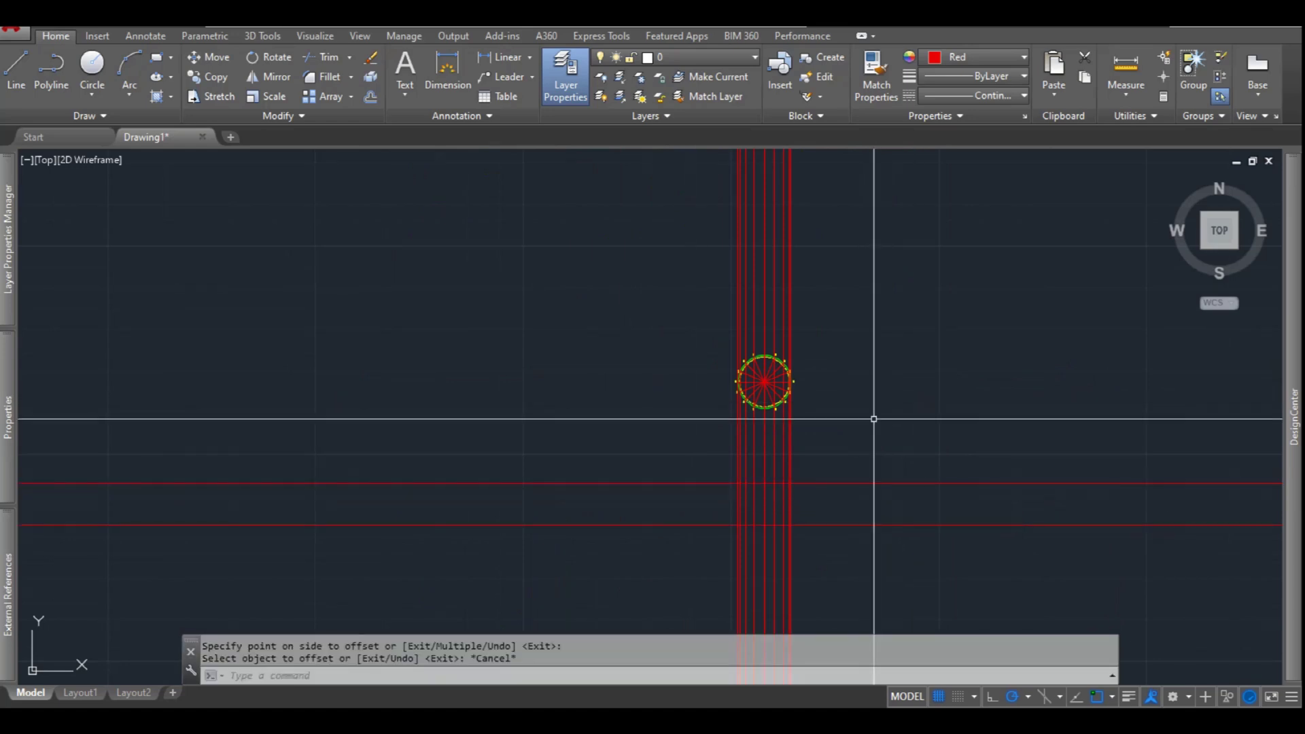
Delete the lower of the two horizontal construction lines
left_click(859, 524)
left_click(834, 542)
left_click(838, 533)
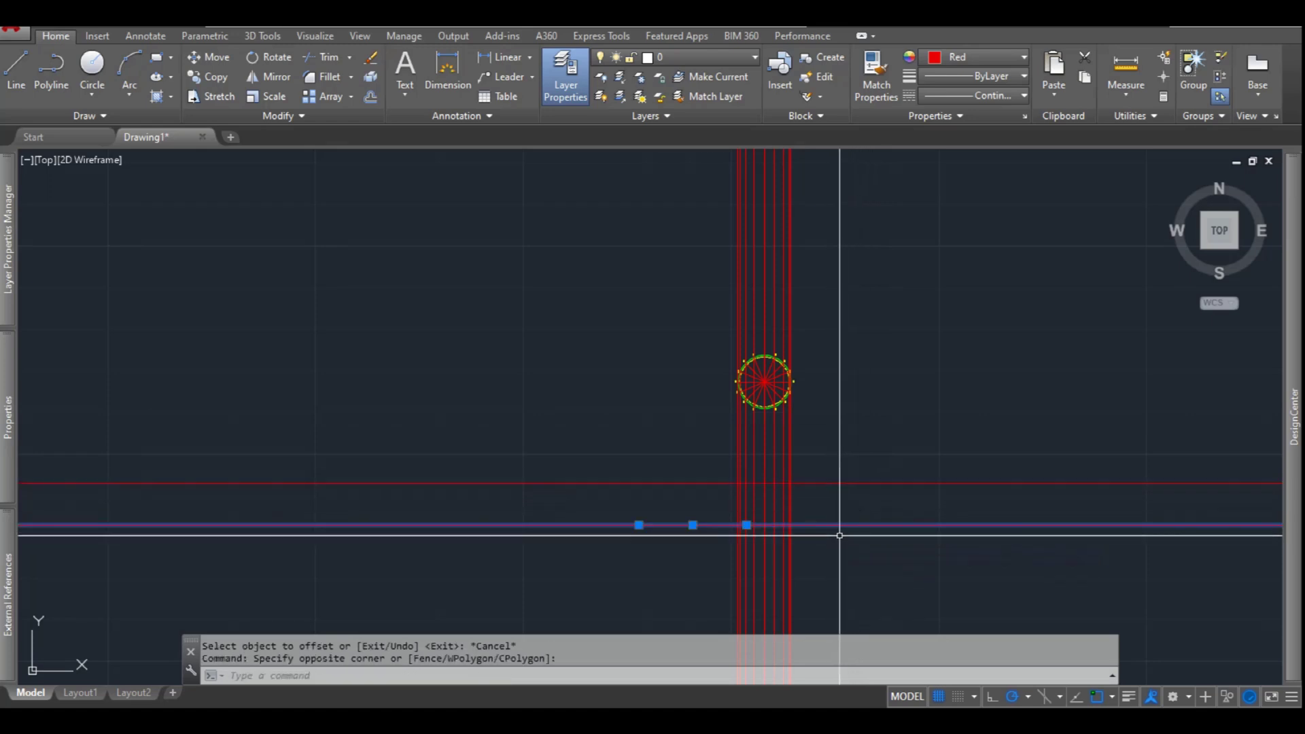
key("Delete")
Offset the remaining horizontal construction line below the circle by 10 units downward
key("Return")
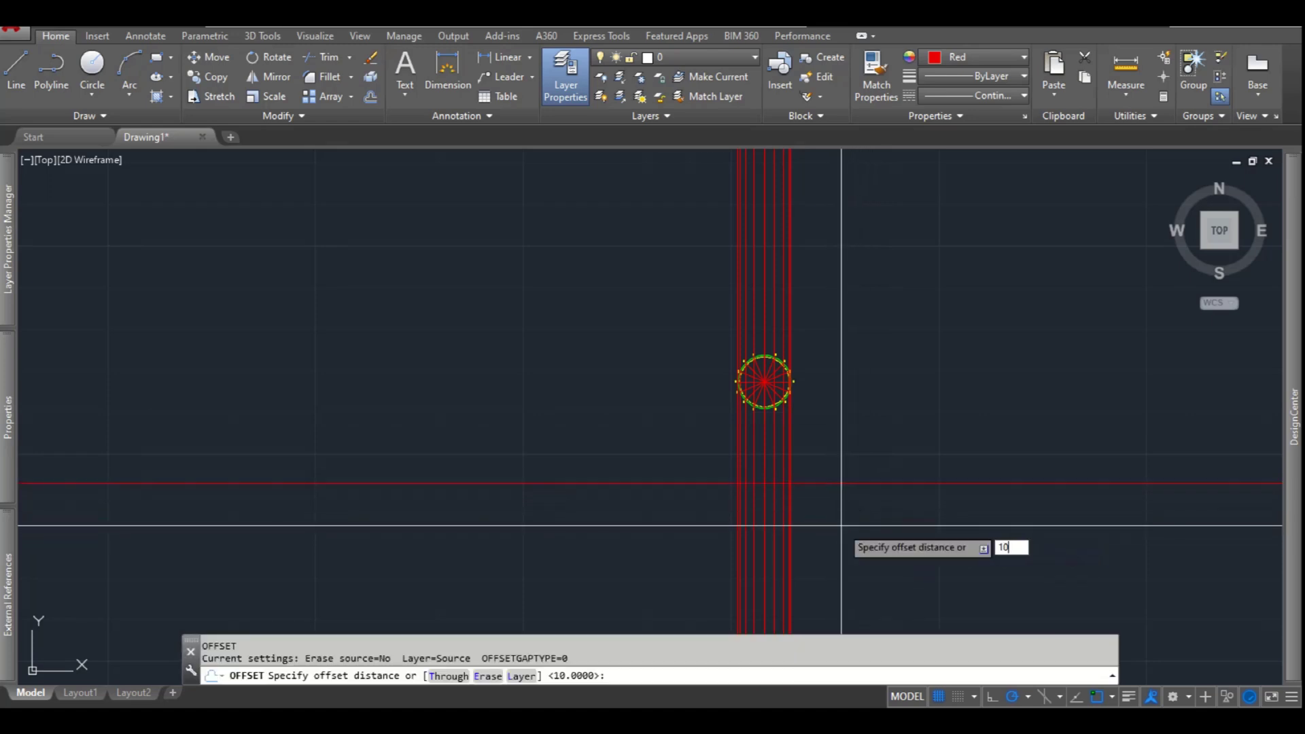
key("Return")
left_click(847, 483)
left_click(848, 504)
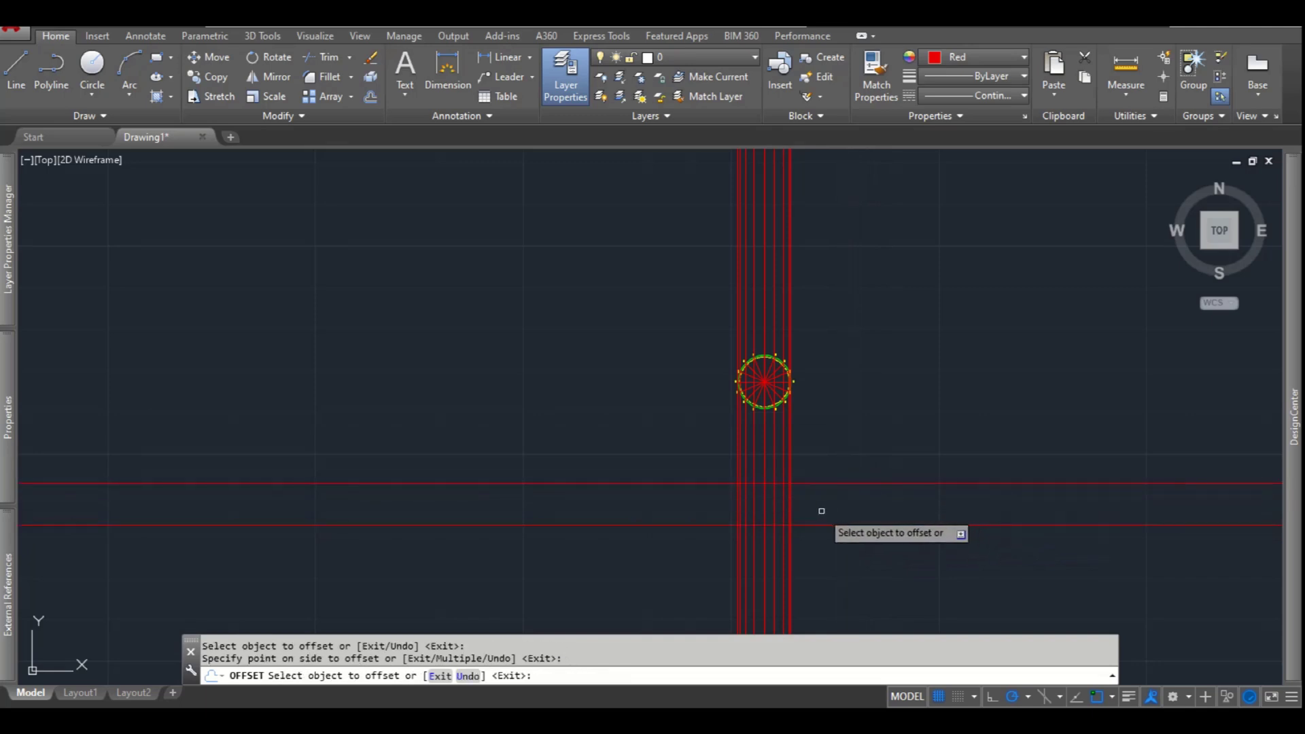
key("Escape")
key("Escape")
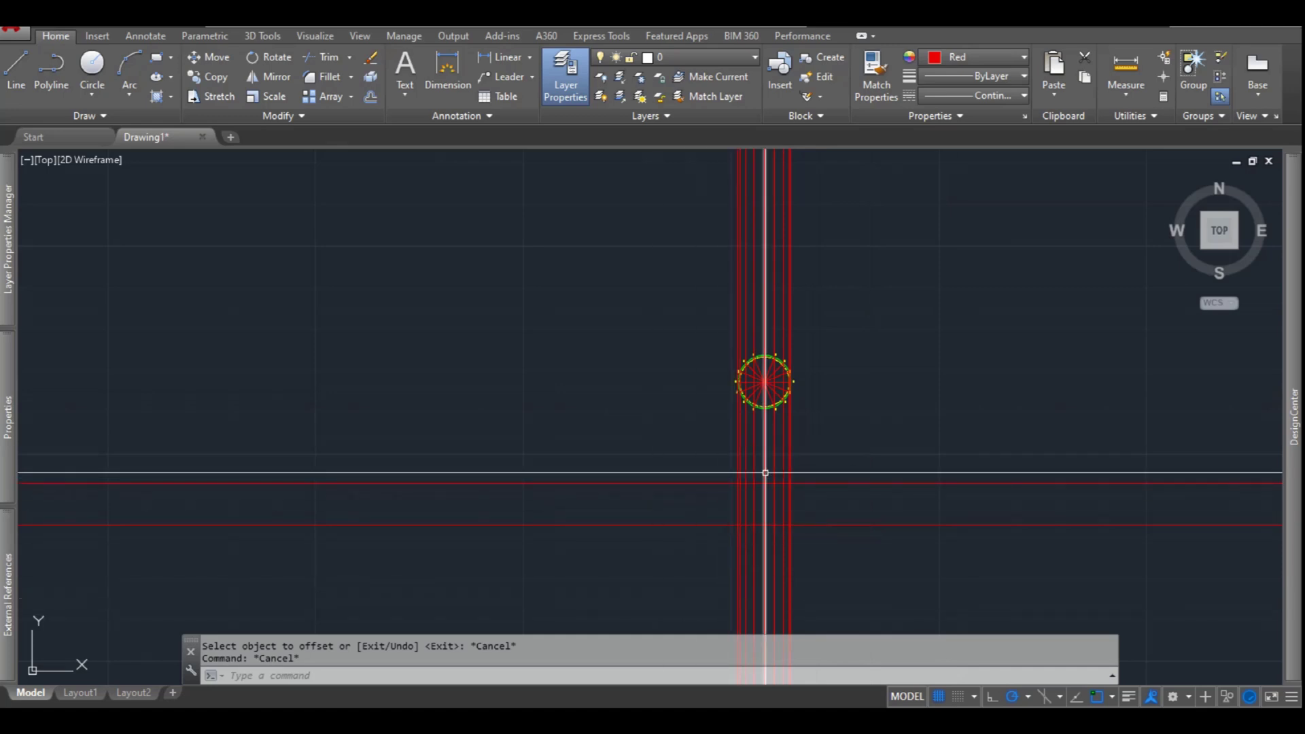
Offset the outermost left and right vertical construction lines 10 units outward from the circle
type("o")
key("Return")
key("Return")
scroll(749, 547, "up", 2)
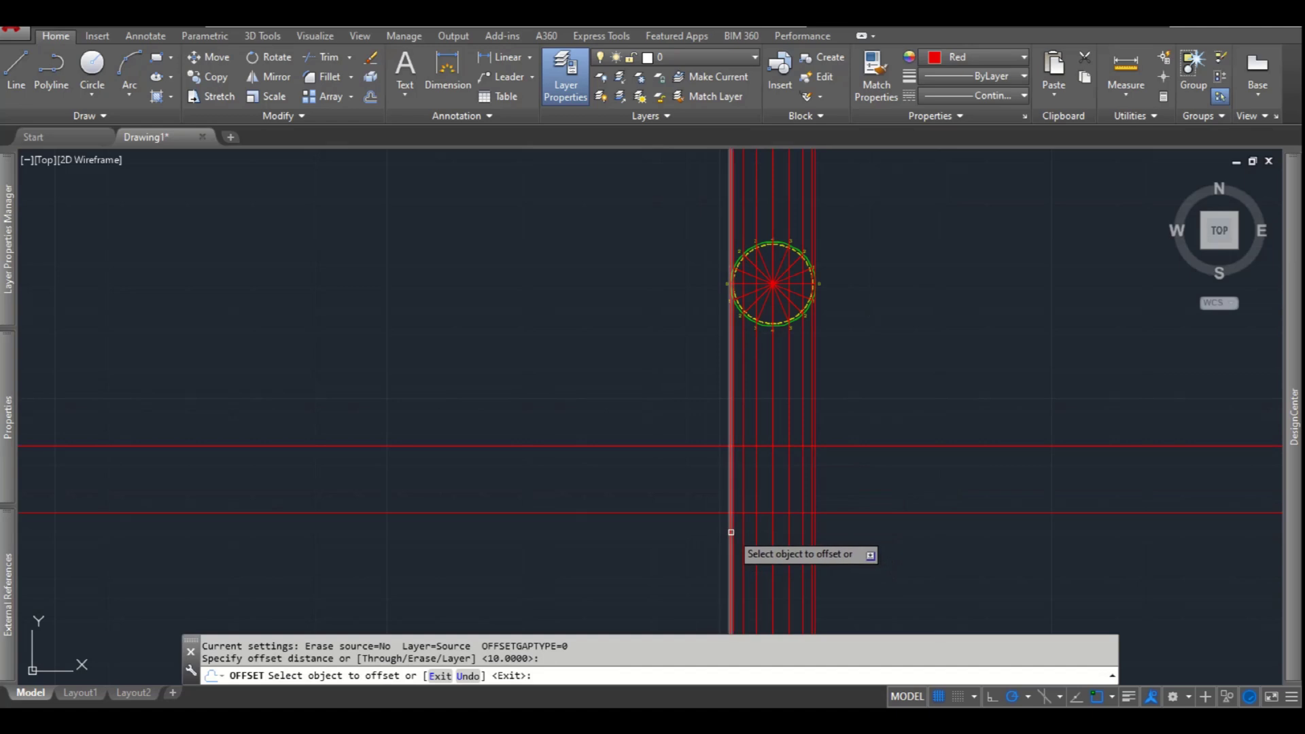
left_click(730, 532)
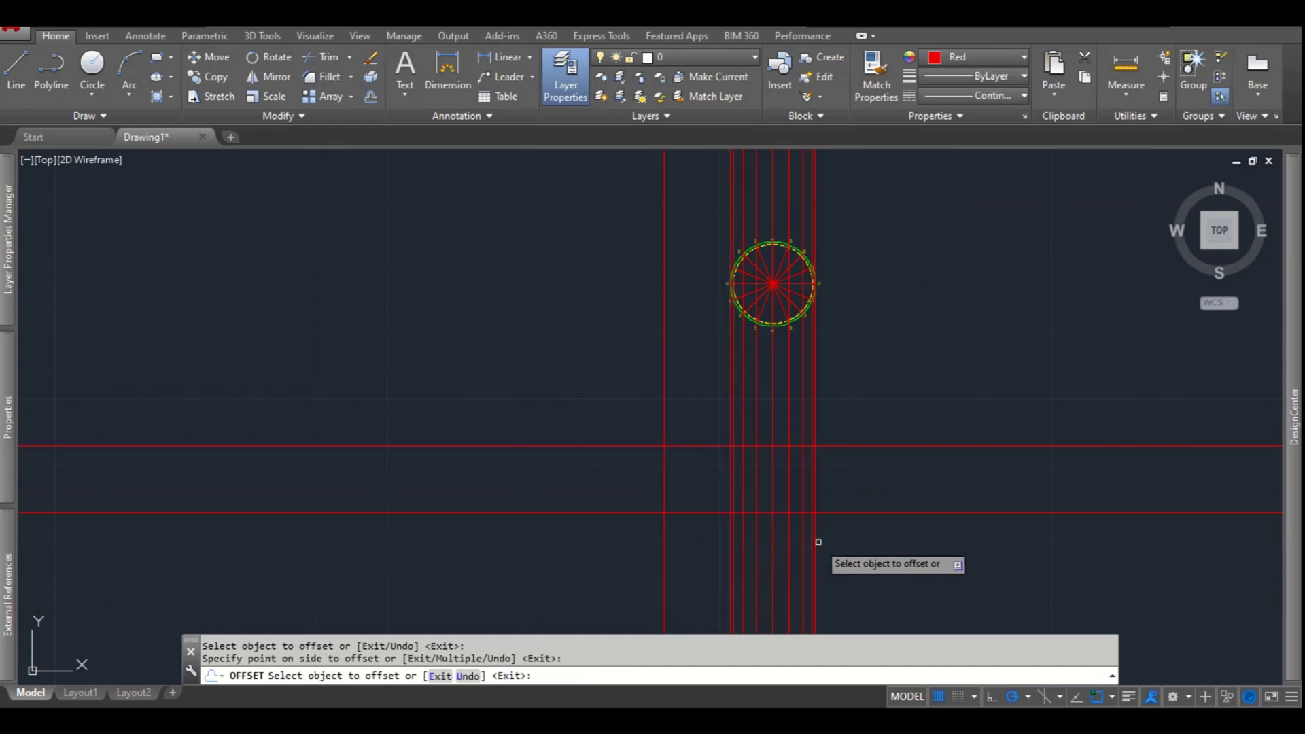
left_click(816, 539)
left_click(860, 539)
key("Escape")
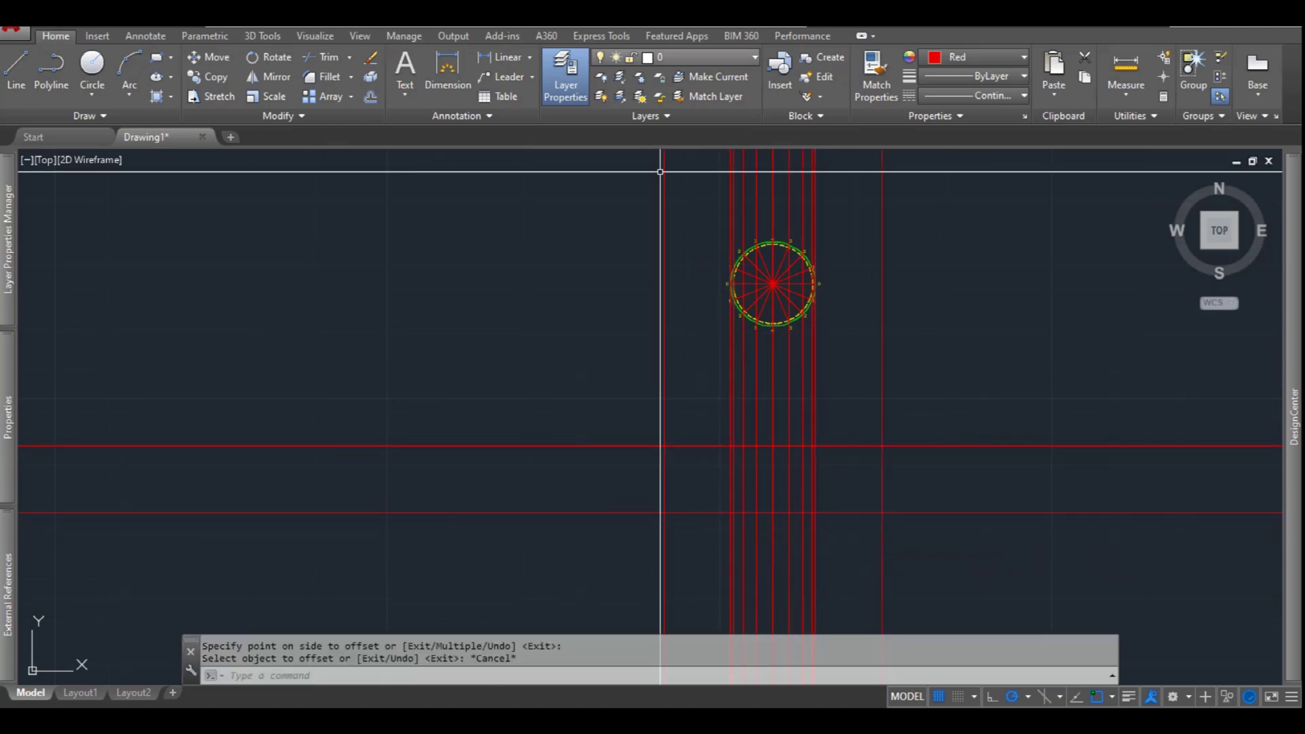
Set the current drawing colour to Green
left_click(51, 68)
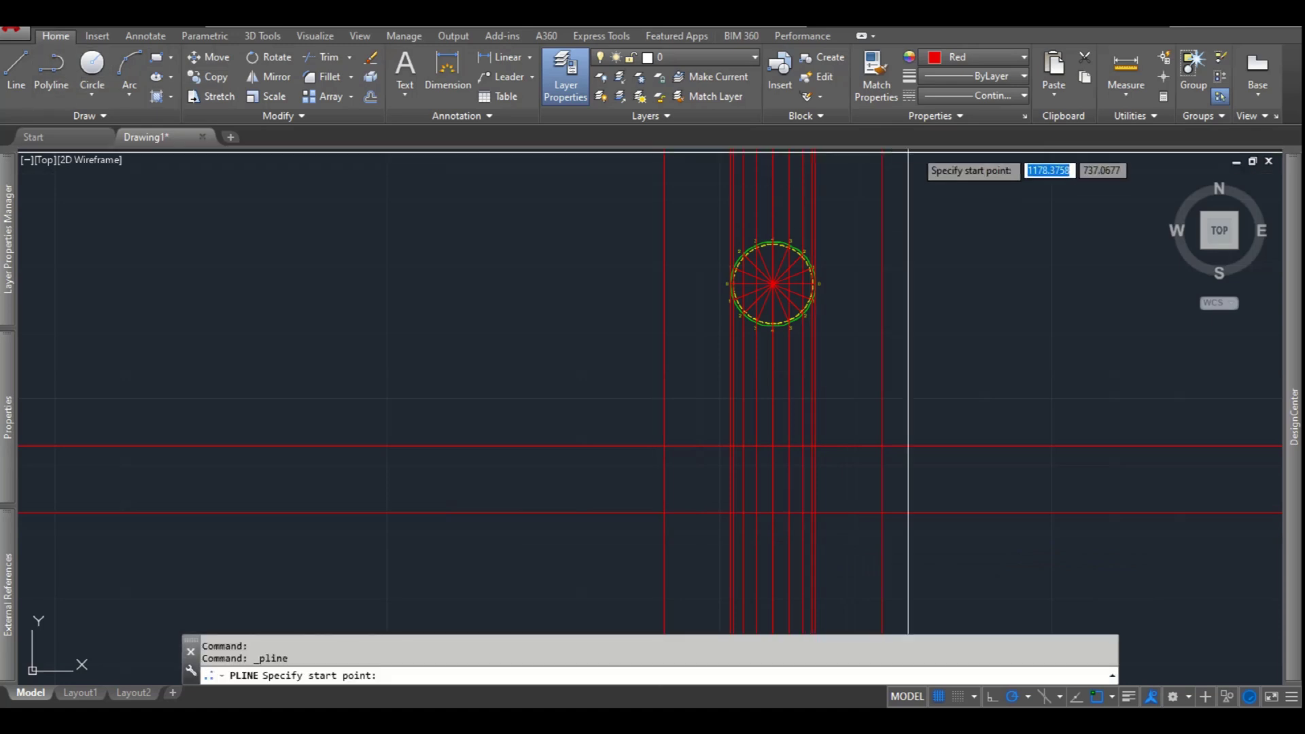
left_click(979, 57)
left_click(963, 223)
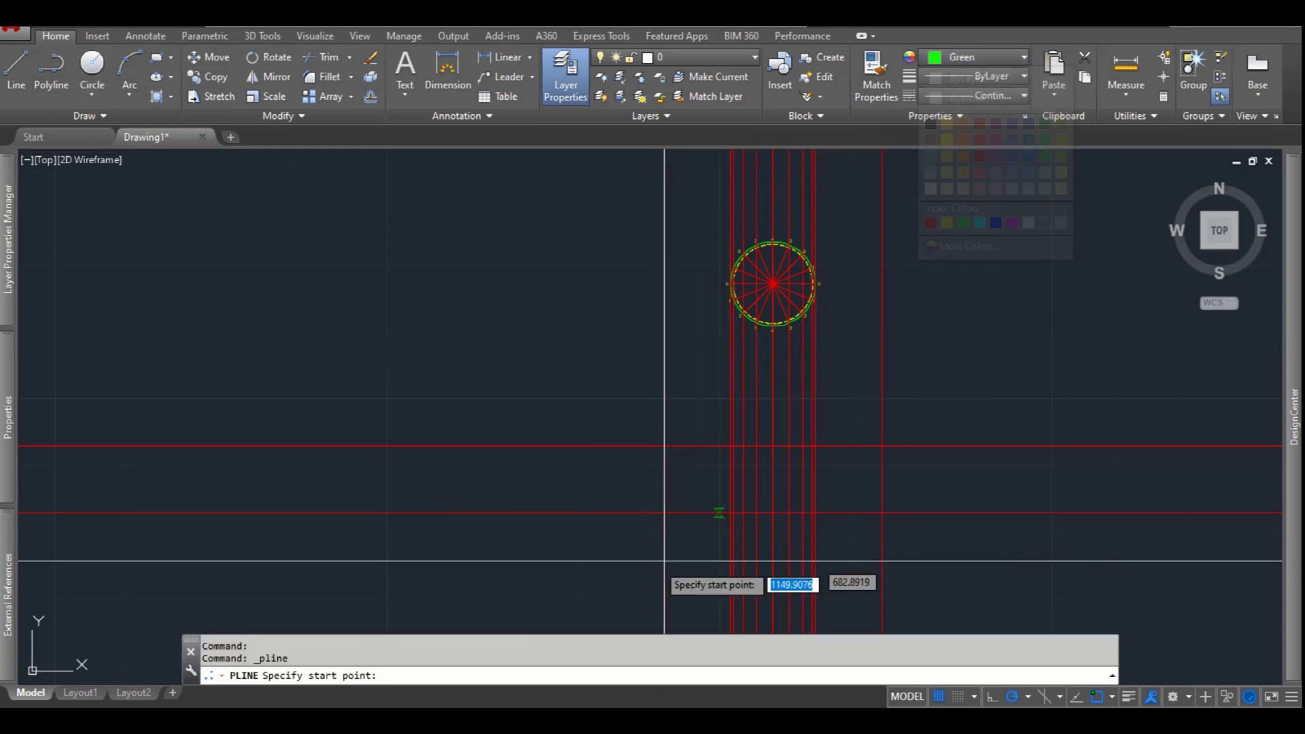
middle_click_drag(695, 390, 720, 364)
key("Escape")
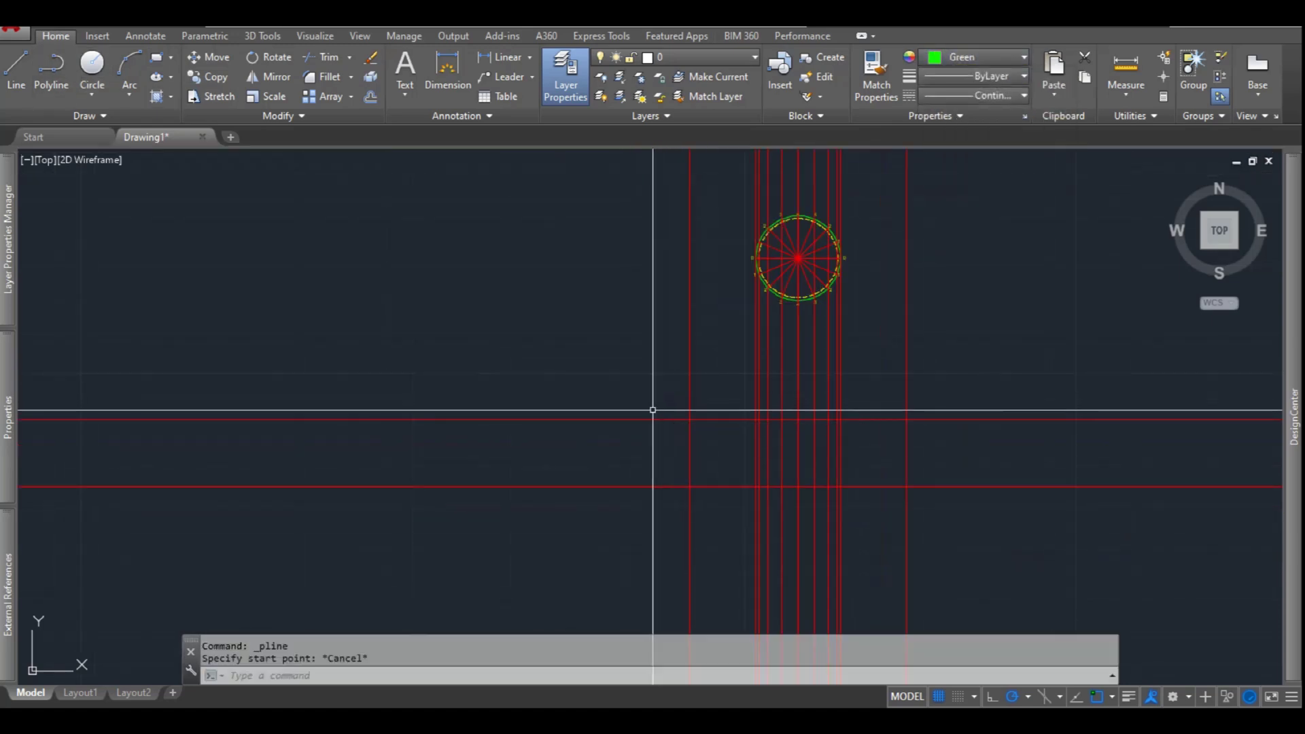
Offset the lower horizontal construction line downward twice in succession, using the outer circle's radius as the spacing
type("o")
key("Return")
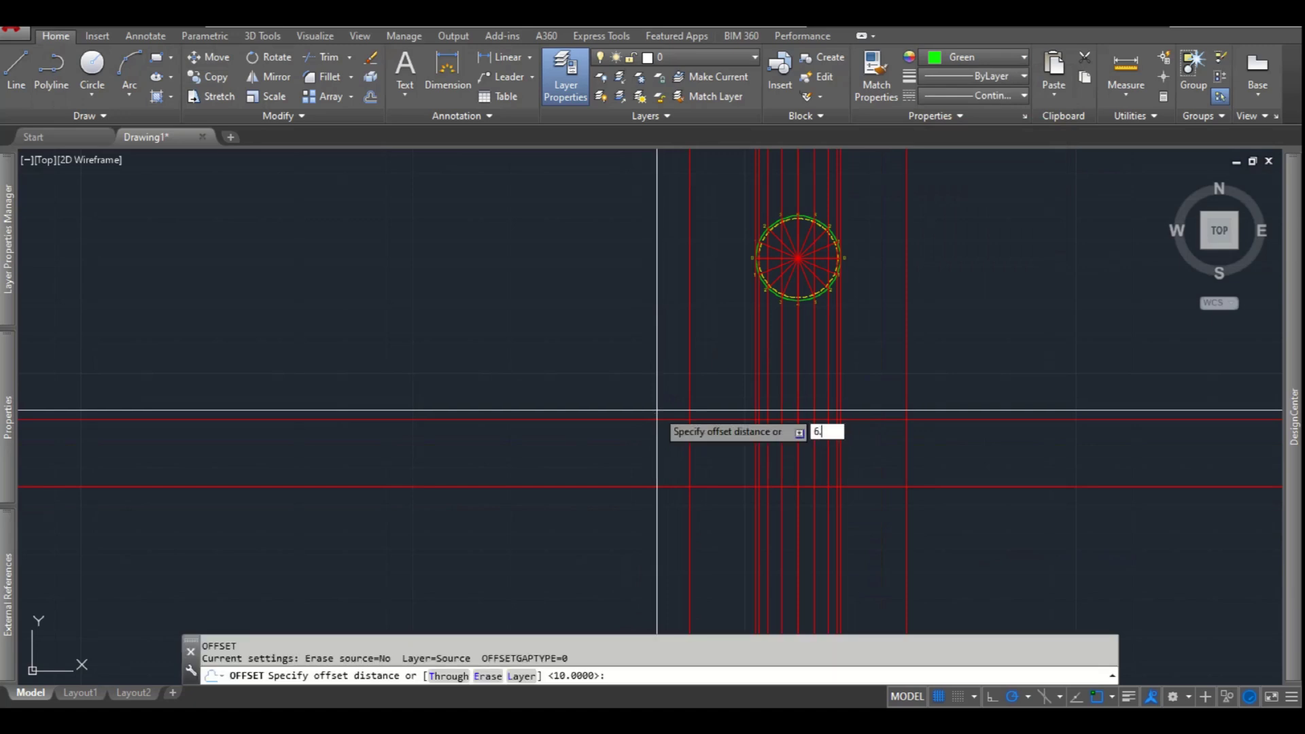
left_click(623, 486)
left_click(620, 543)
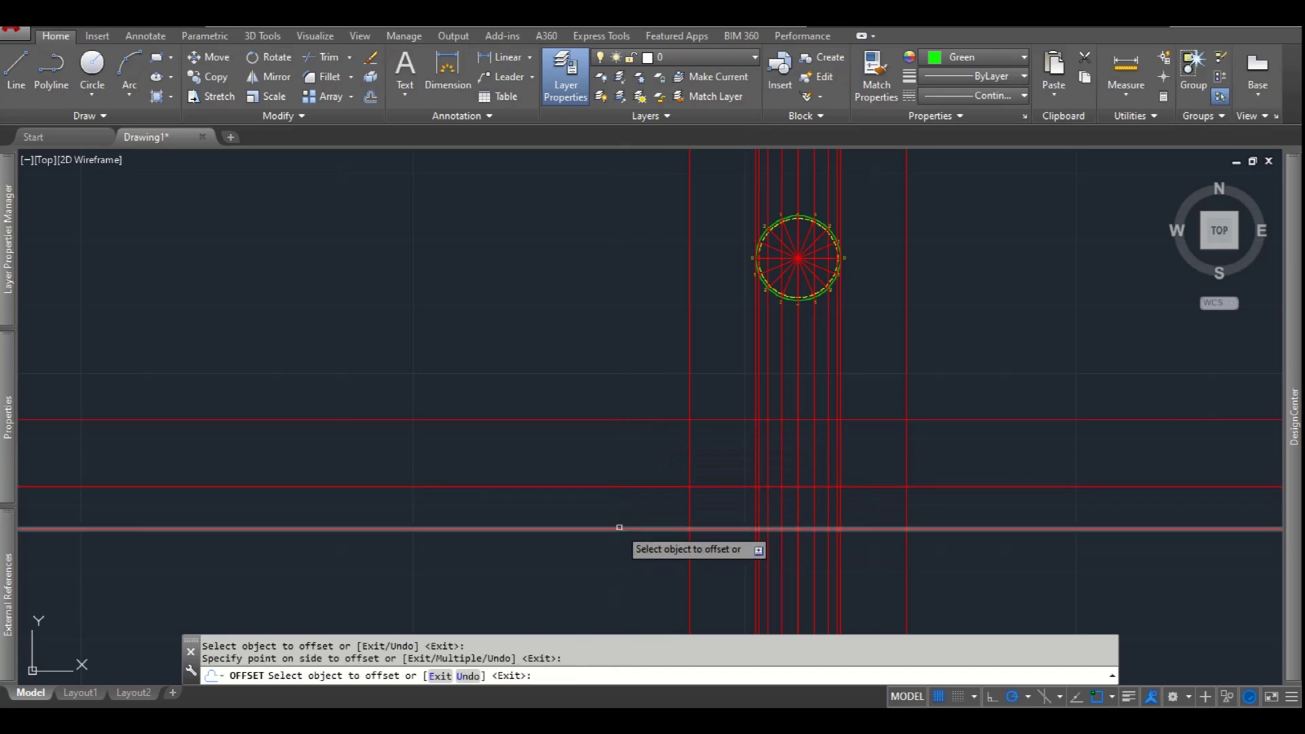
left_click(632, 528)
left_click(615, 564)
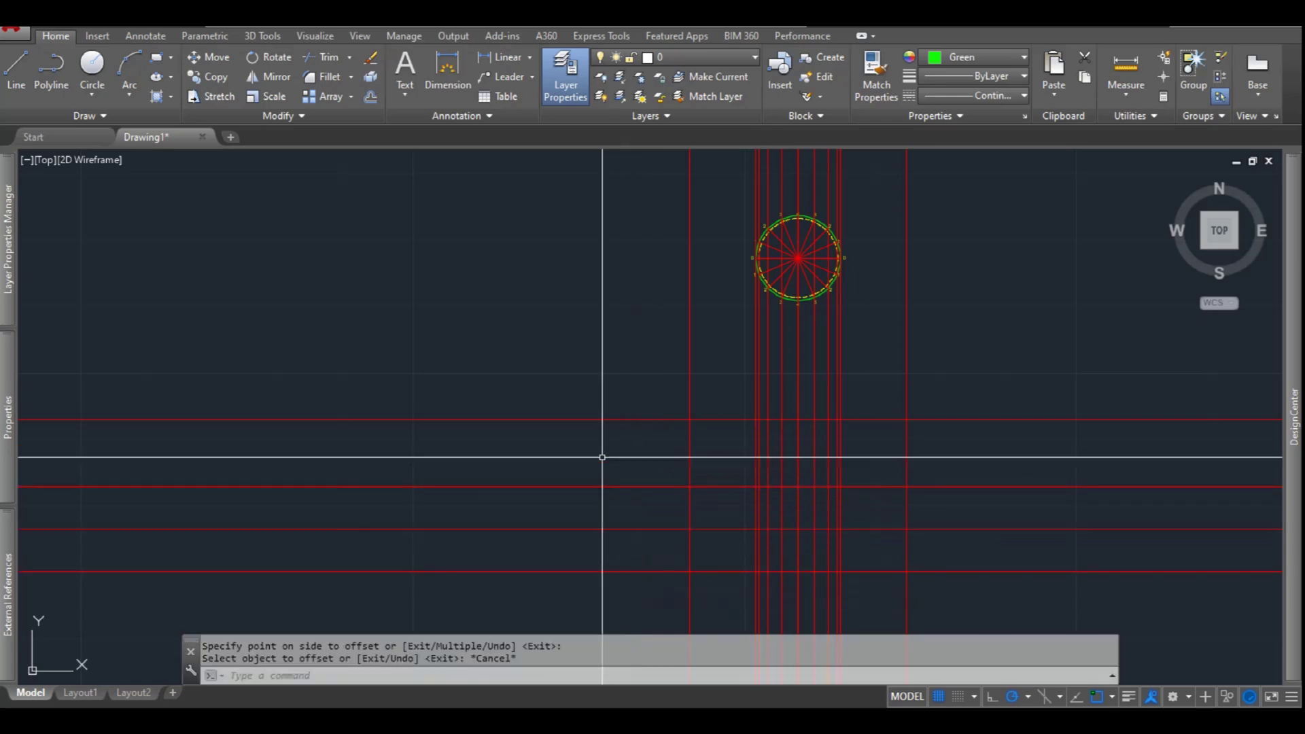
key("Escape")
Start a polyline at the left outer vertical and trace 10 units right, 10 up, 12.75 across, 10 down, then out to the right outer vertical
left_click(52, 68)
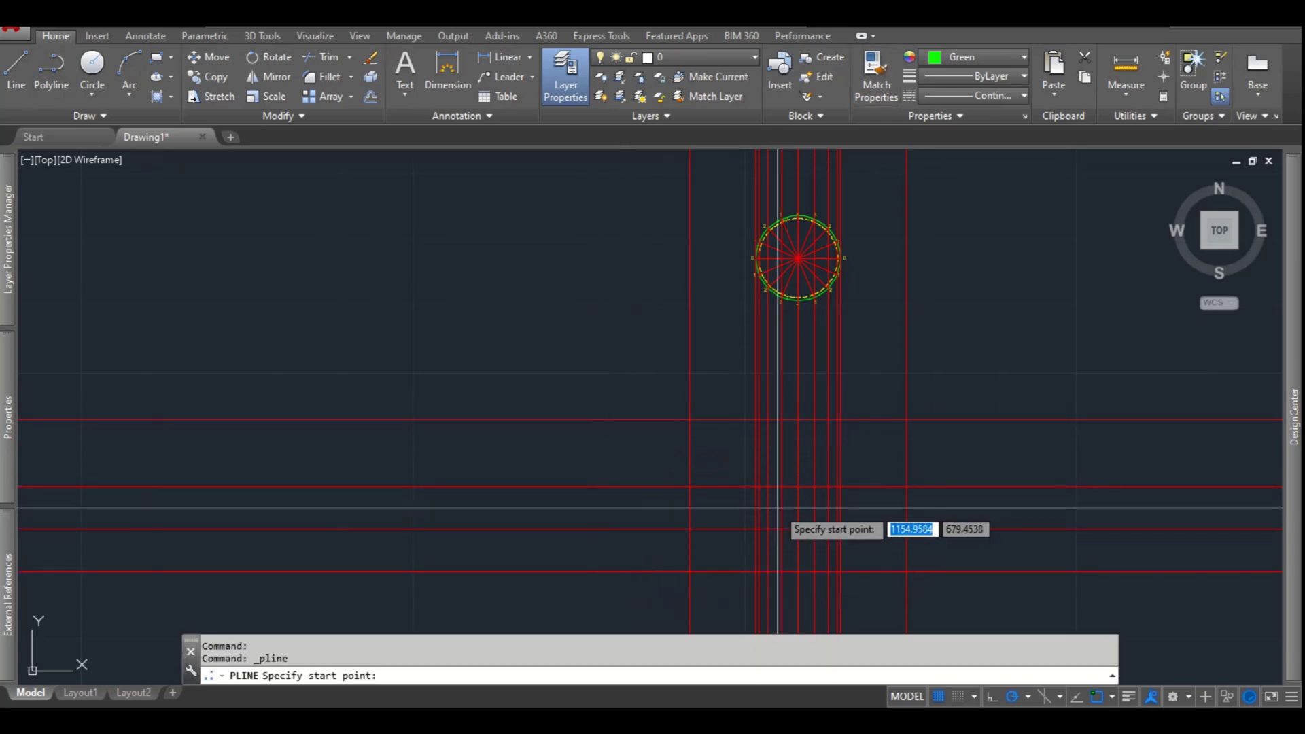
left_click(689, 486)
scroll(748, 503, "up", 6)
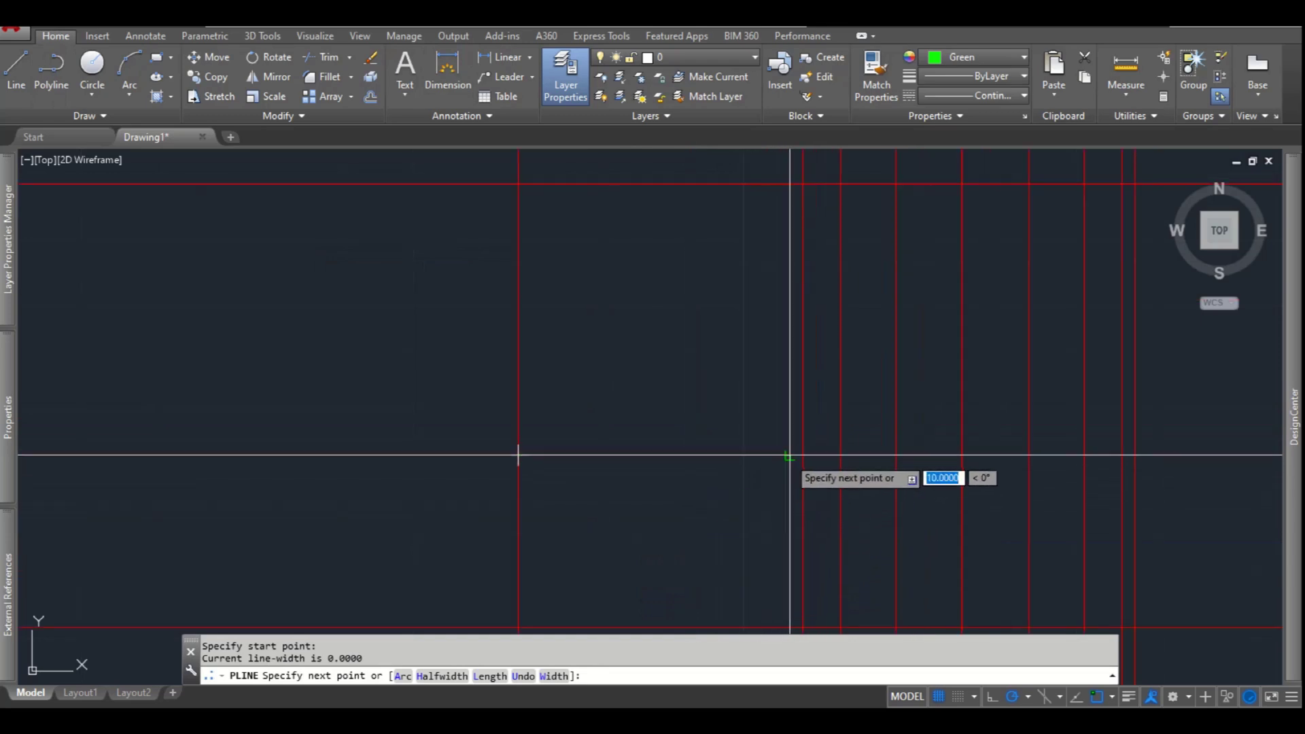
left_click(790, 454)
left_click(791, 189)
scroll(770, 193, "down", 2)
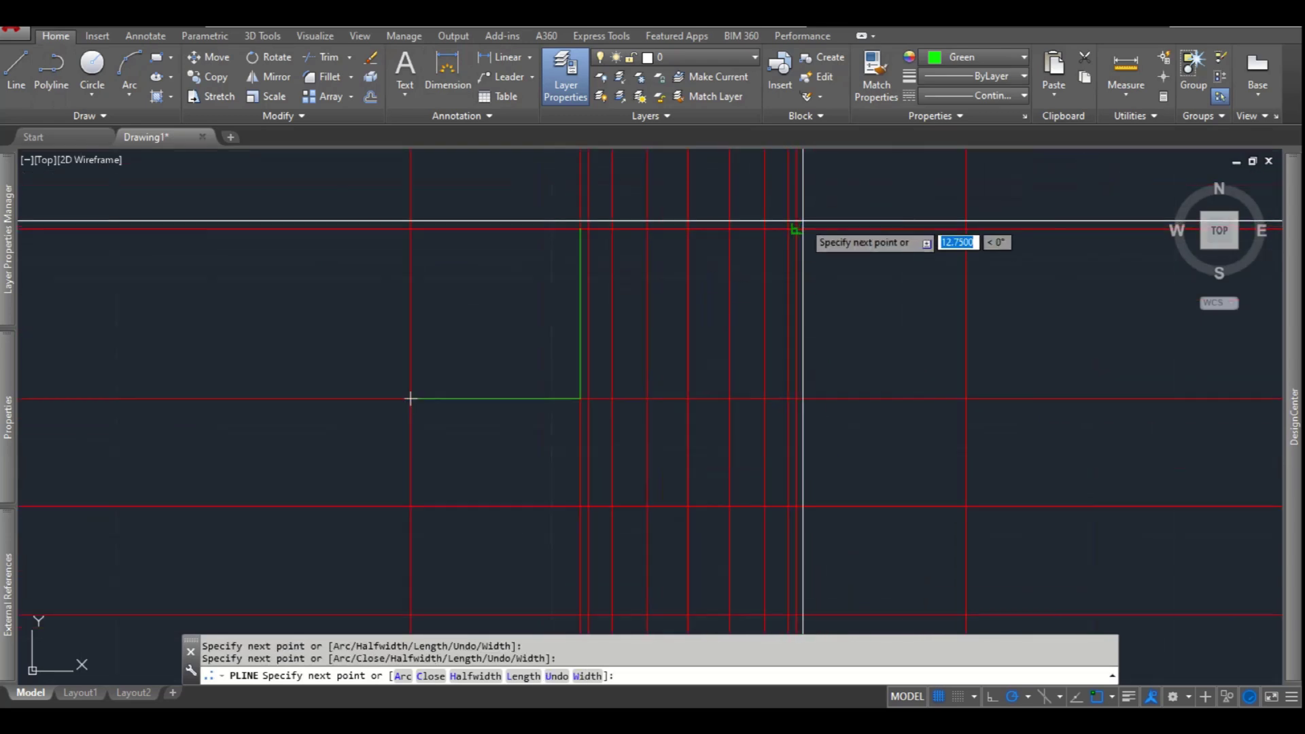
left_click(795, 229)
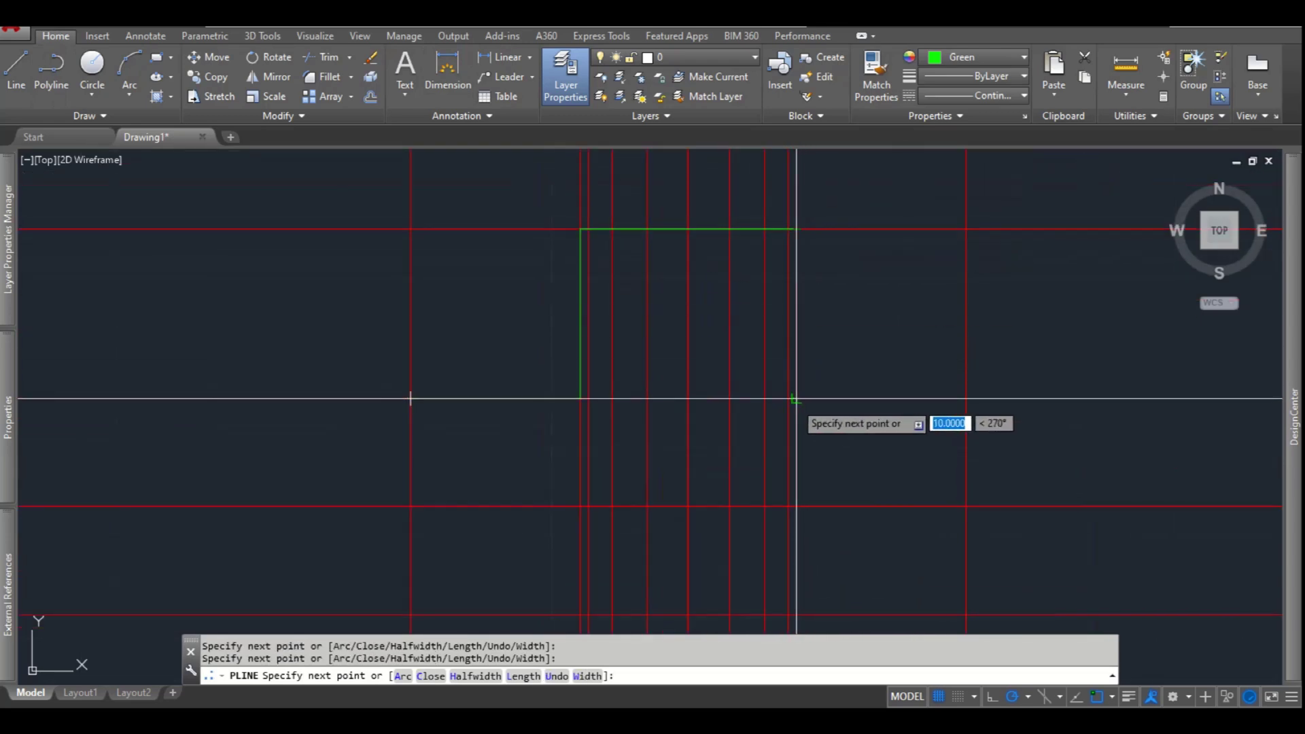
left_click(797, 398)
left_click(966, 398)
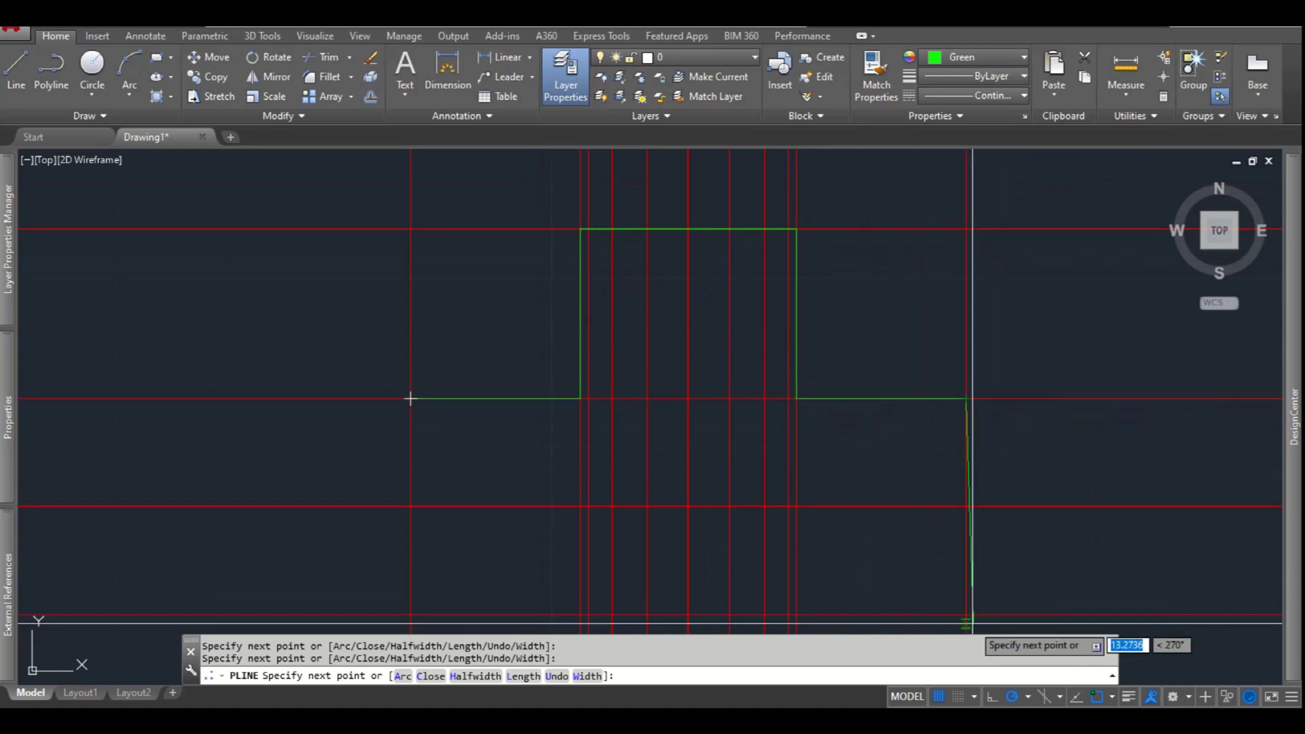
Continue the polyline down to the lowest horizontal construction line, back 32.75 units to the left outer vertical, and close the tee outline
left_click(966, 614)
scroll(965, 614, "down", 2)
middle_click_drag(768, 445, 764, 370)
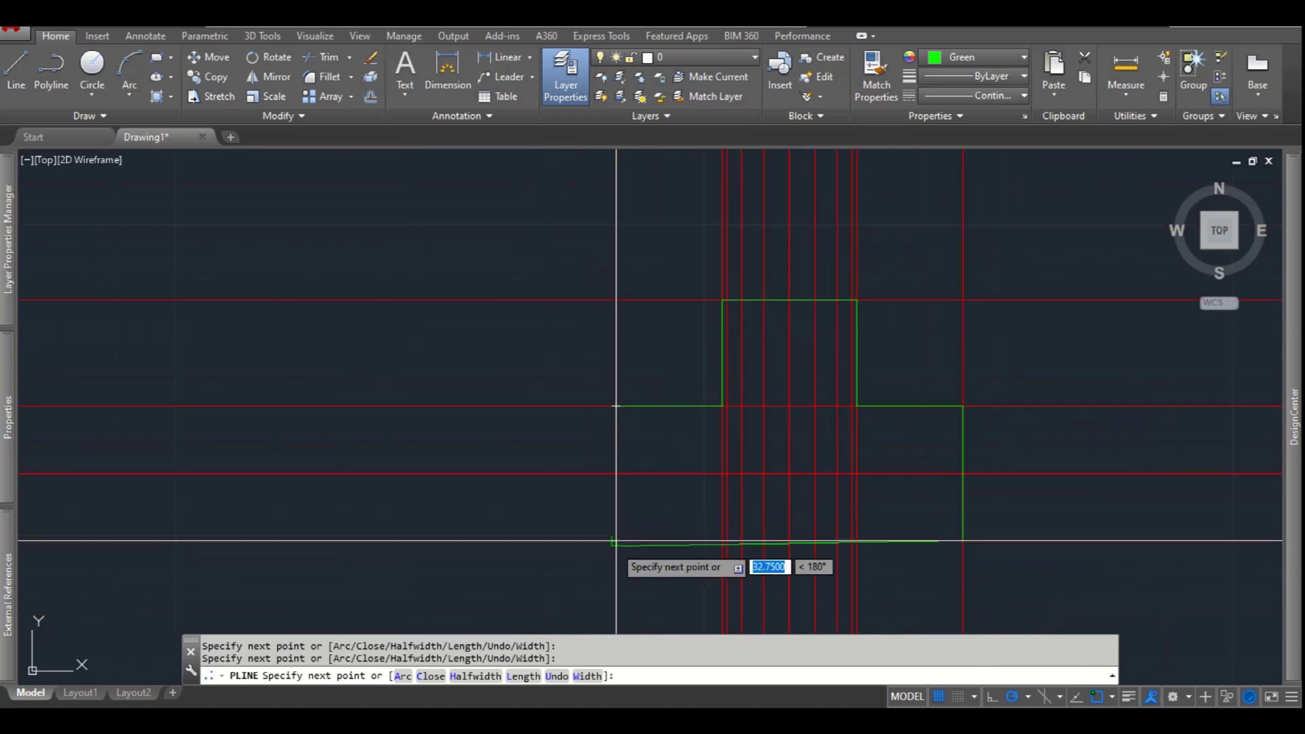
left_click(617, 540)
right_click(615, 406)
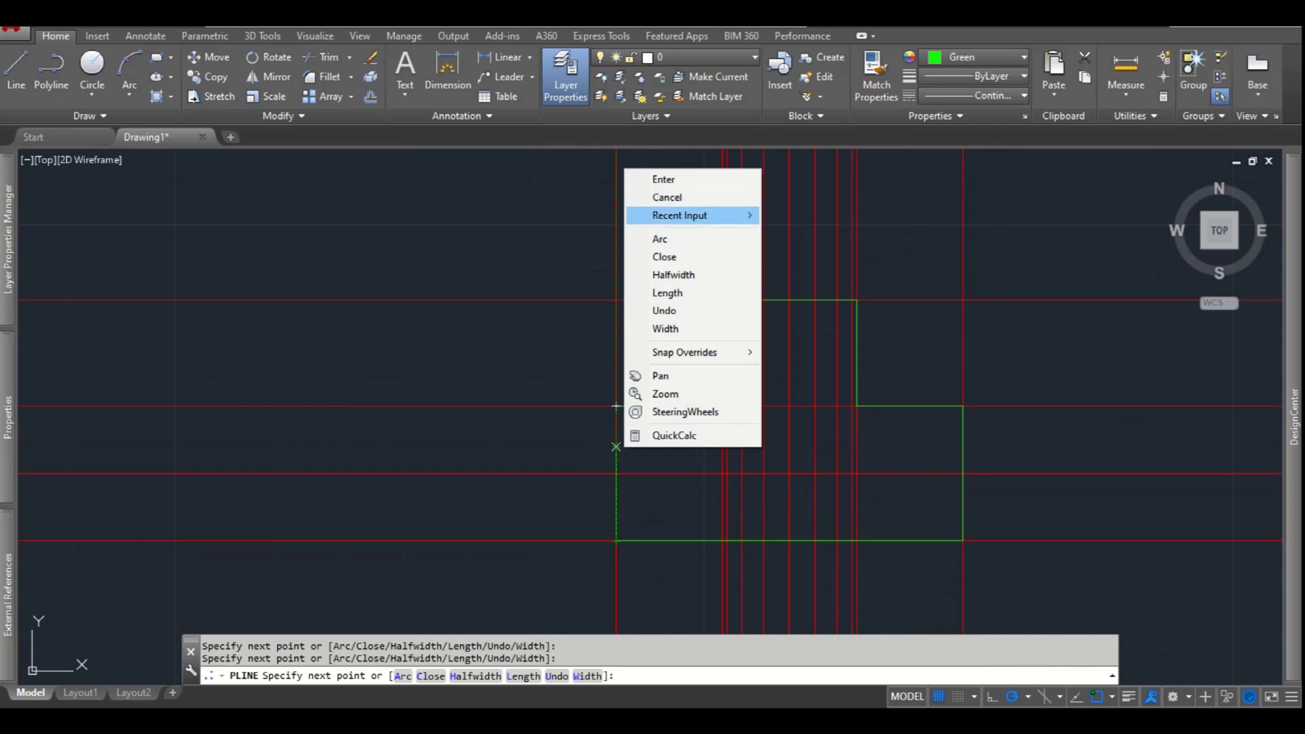
left_click(664, 256)
key("Escape")
scroll(707, 370, "down", 2)
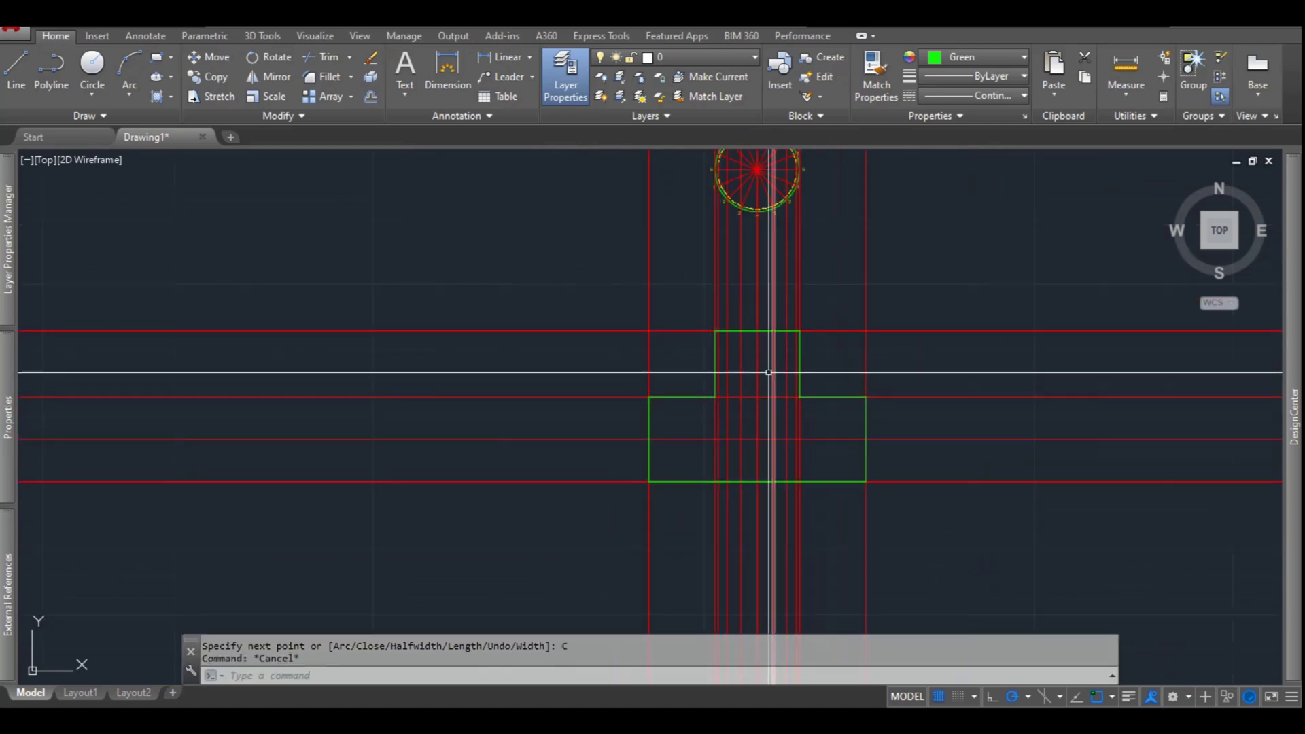
Copy the numbered, divided circle by its centre onto the middle horizontal construction line to the left of the tee outline
scroll(586, 304, "down", 2)
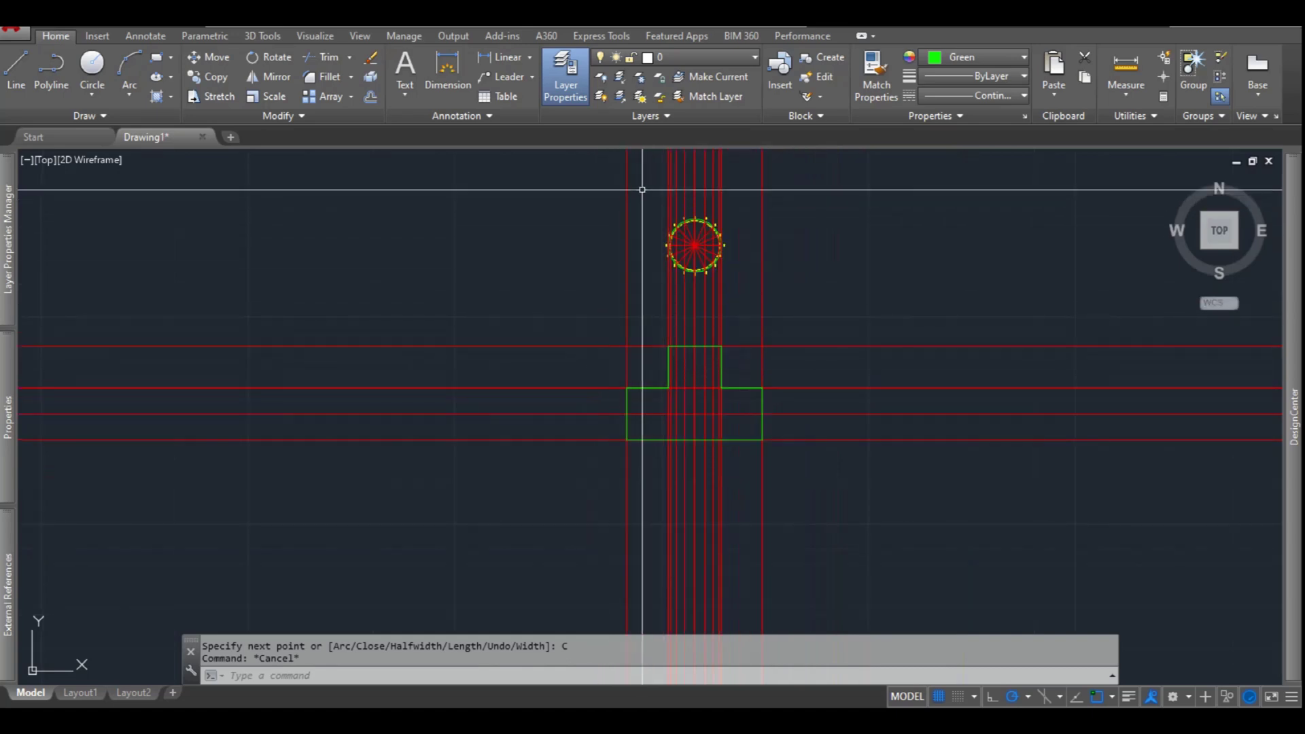
left_click(815, 301)
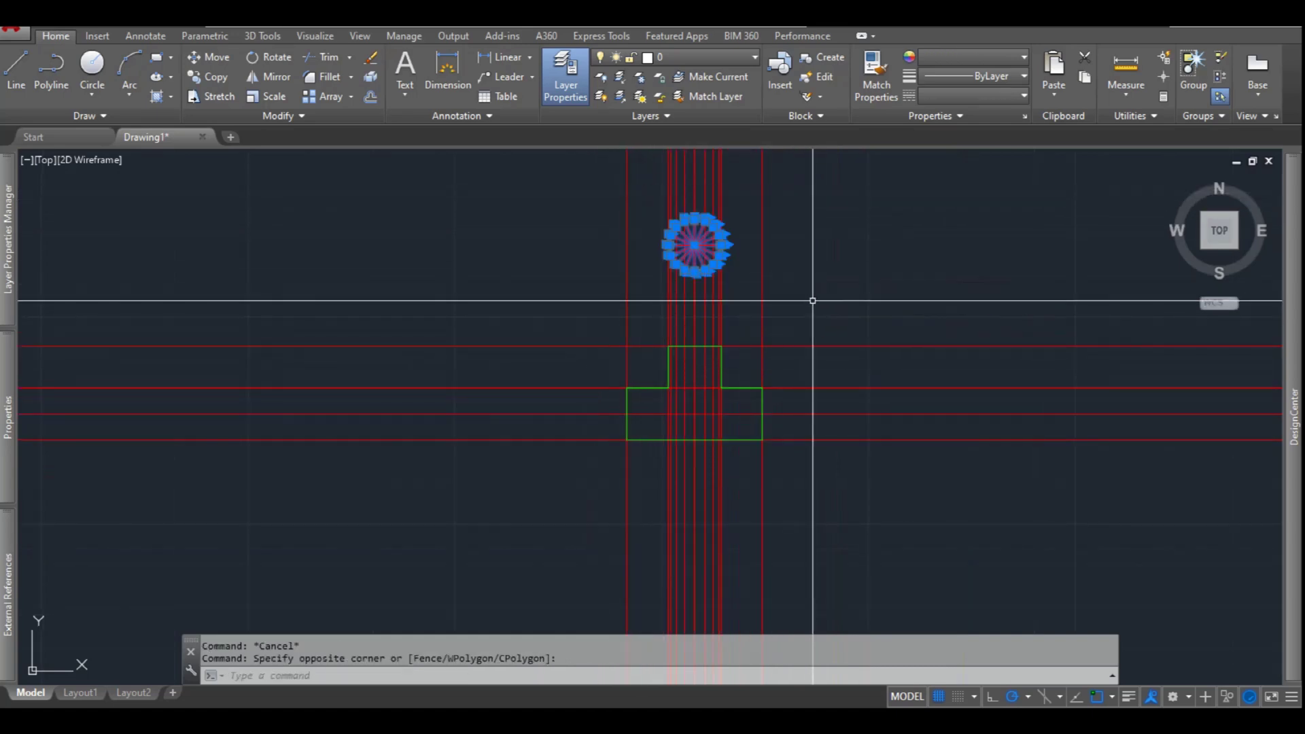
type("o")
key("Return")
scroll(632, 251, "up", 5)
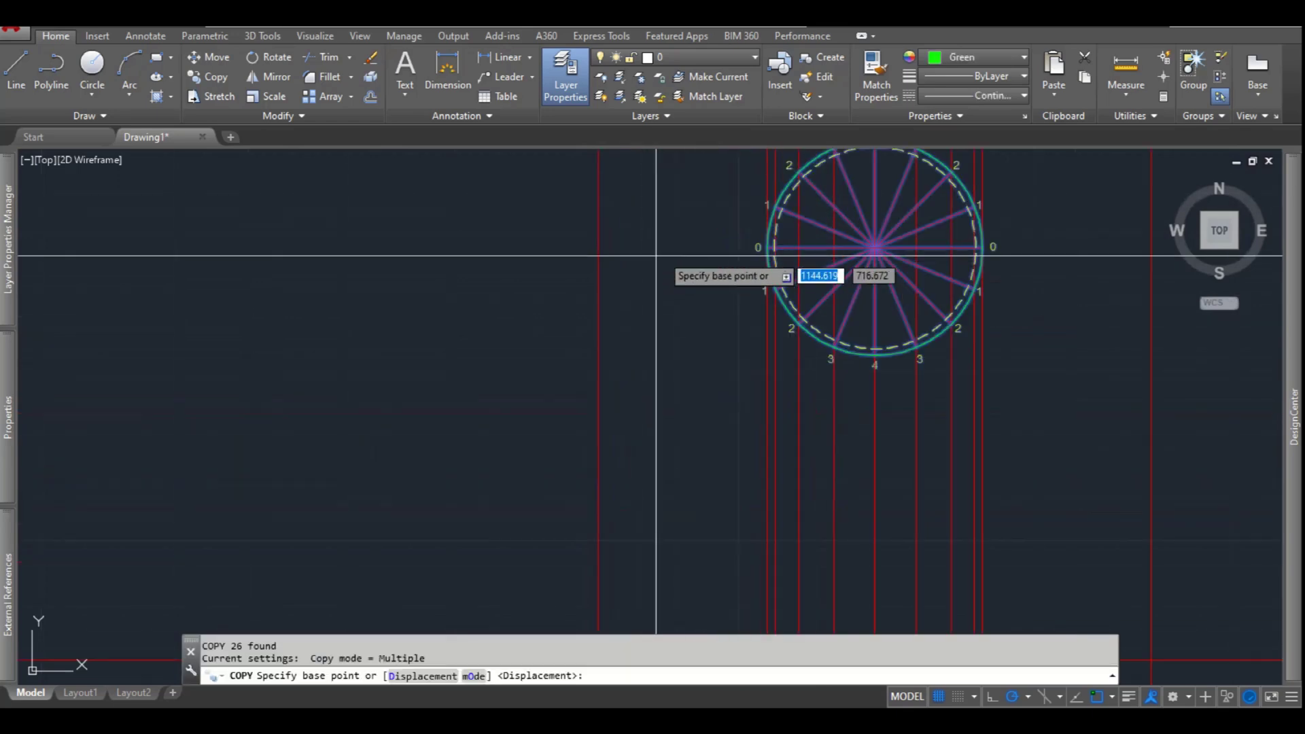
left_click(875, 248)
scroll(875, 248, "down", 4)
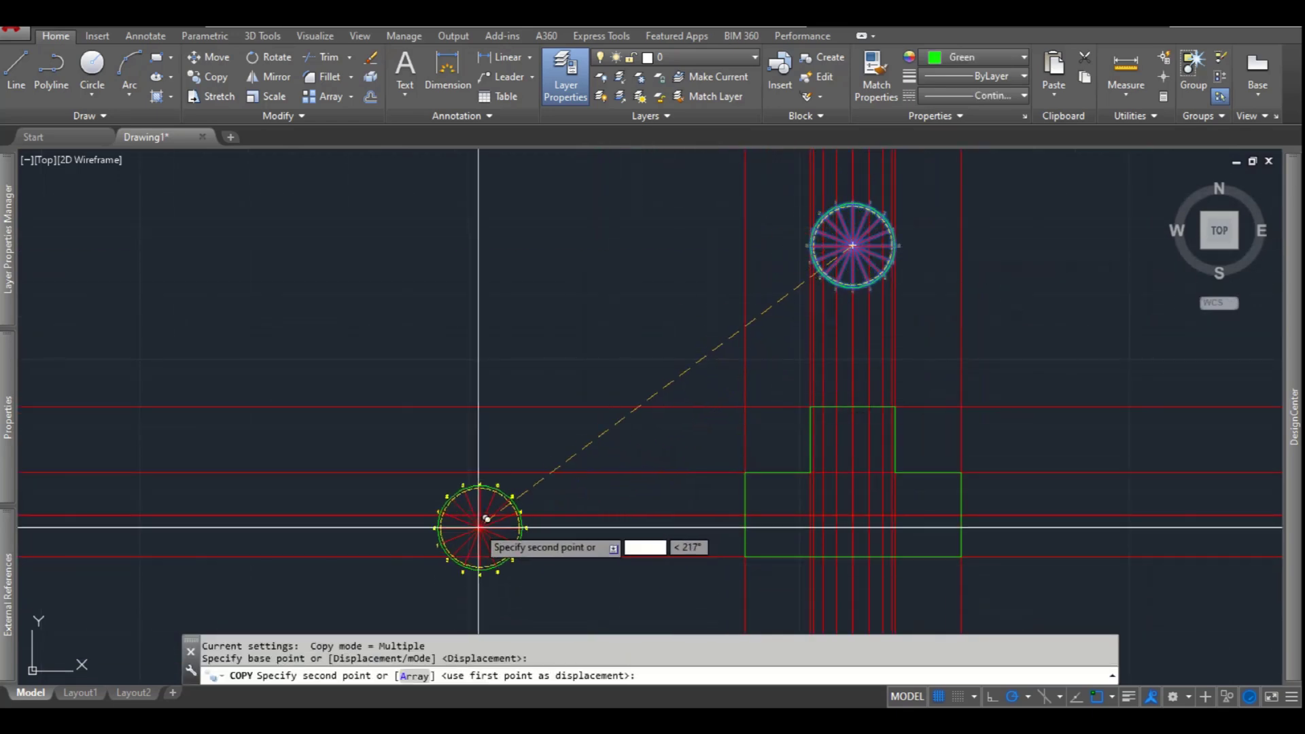
left_click(480, 505)
key("Escape")
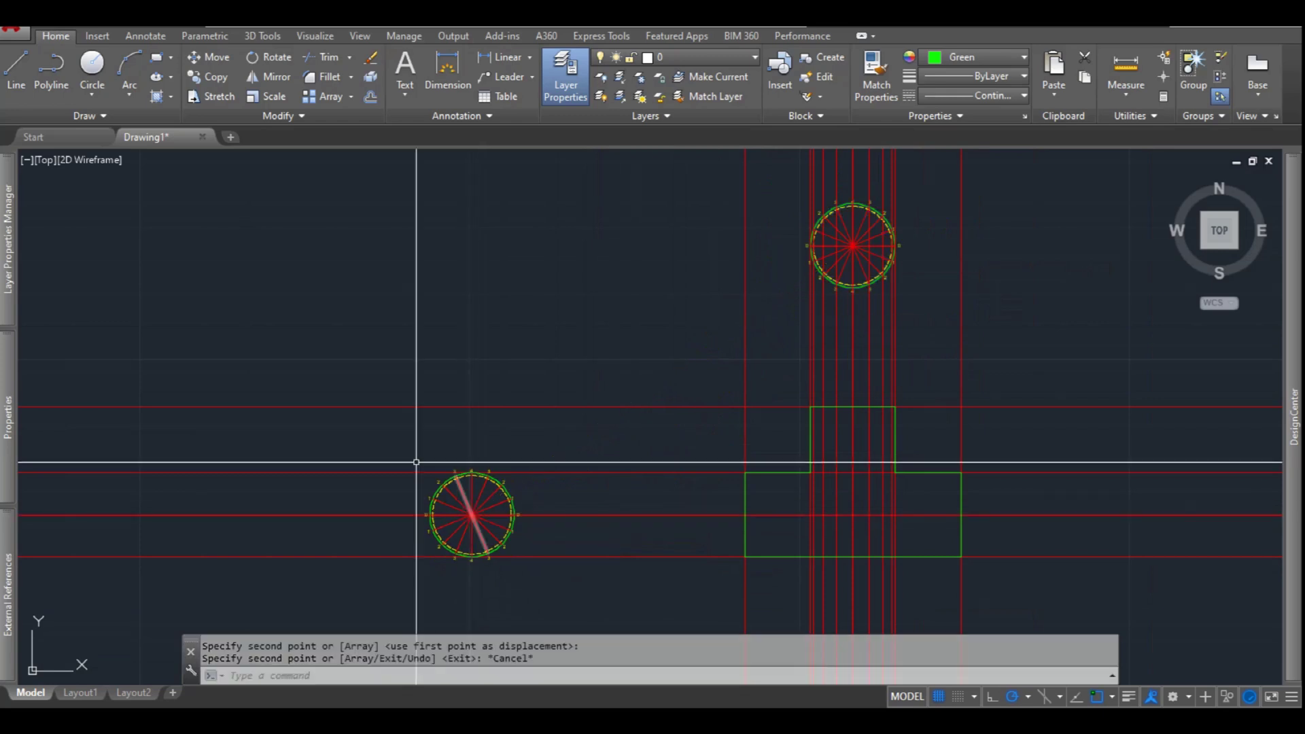
Rotate the copied circle and its numbers a quarter turn about its centre so a 0 label sits at the top
left_click(396, 443)
left_click(604, 594)
type("r")
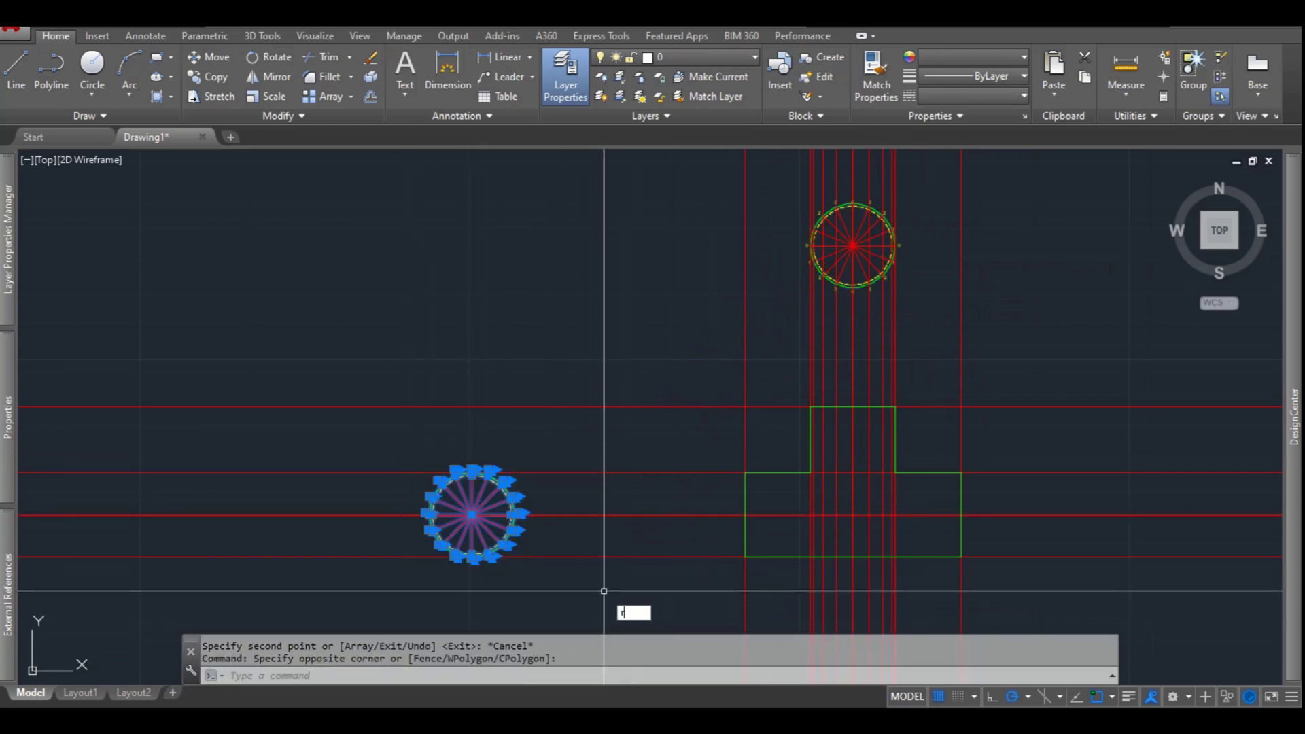
type("o")
key("Return")
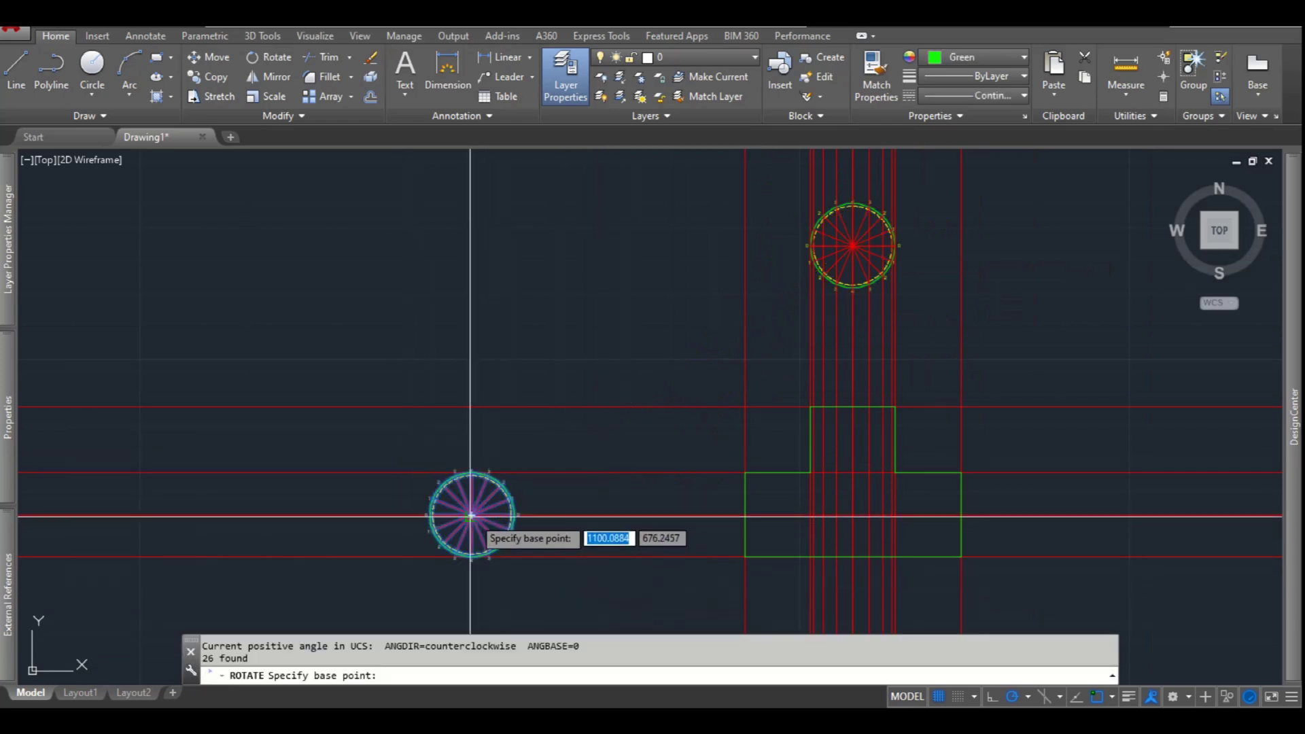
left_click(470, 516)
left_click(483, 438)
scroll(481, 445, "up", 4)
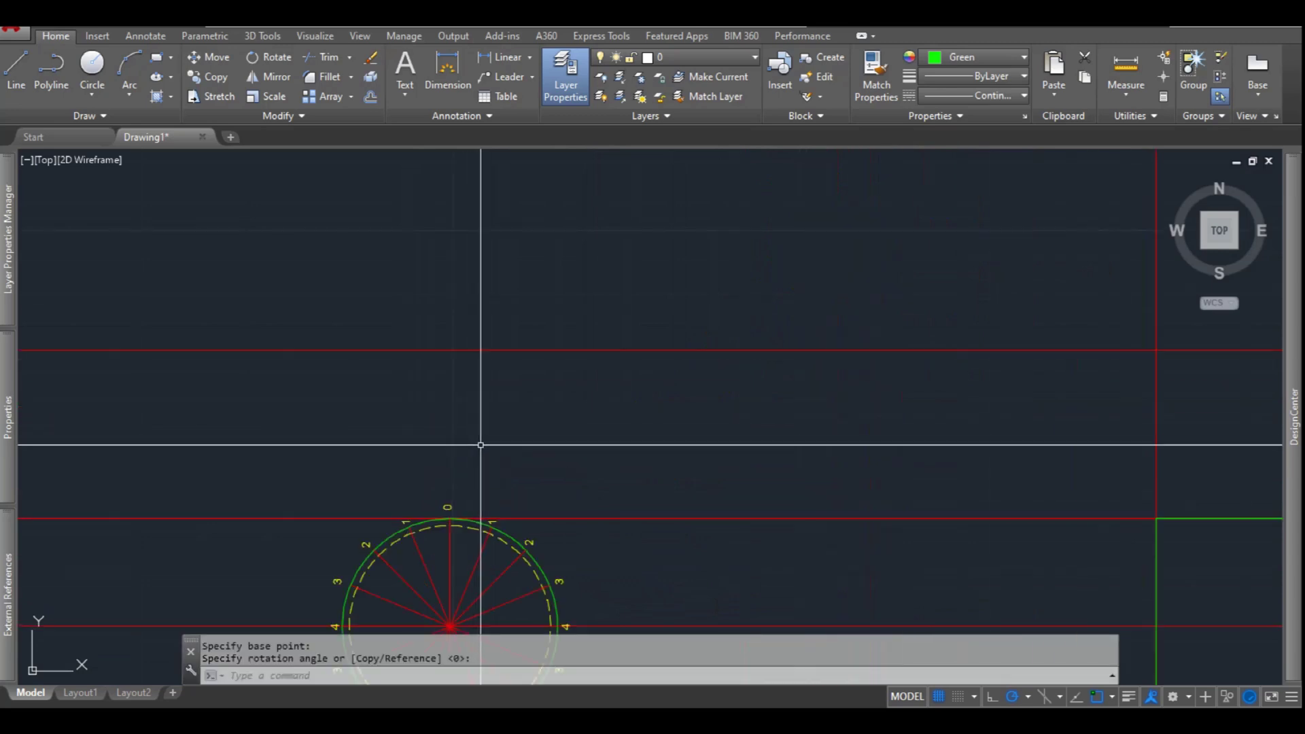
scroll(496, 455, "down", 2)
scroll(952, 373, "down", 2)
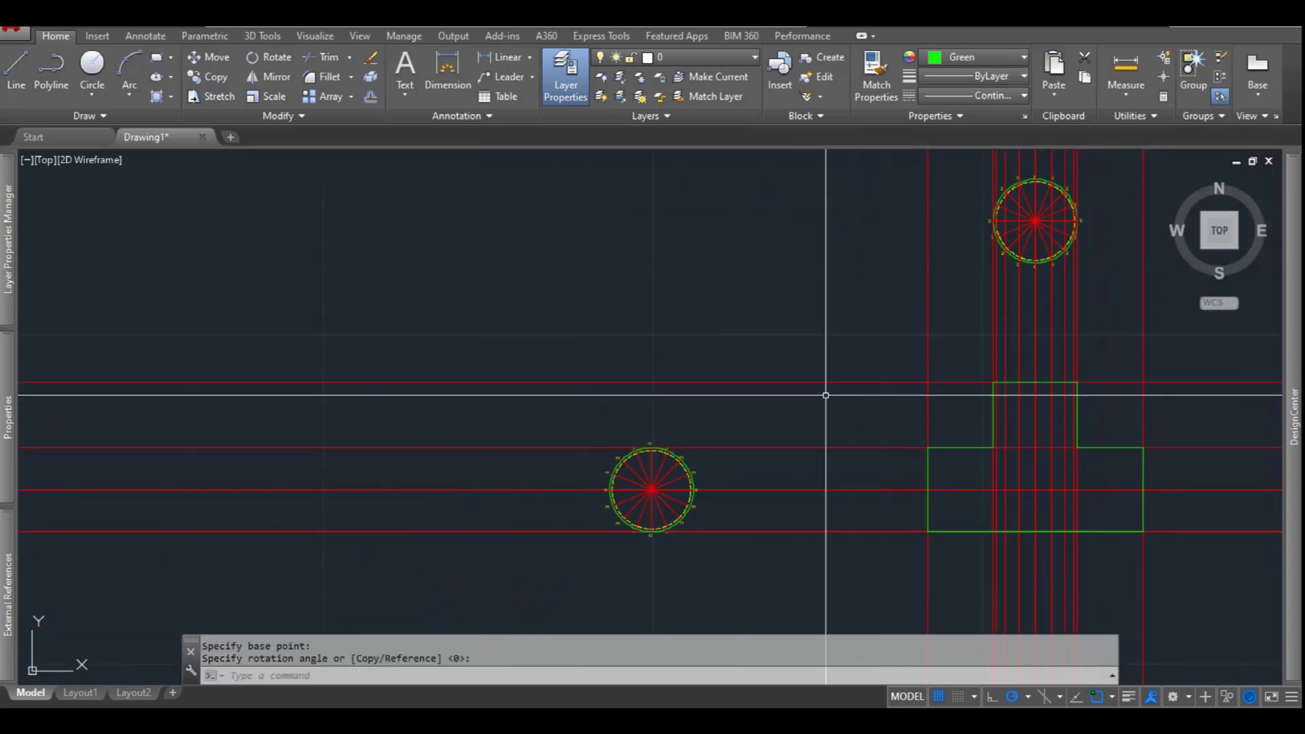
Draw horizontal construction lines through division points 1, 2, 3 and 4 on the rotated circle
type("xl")
key("Return")
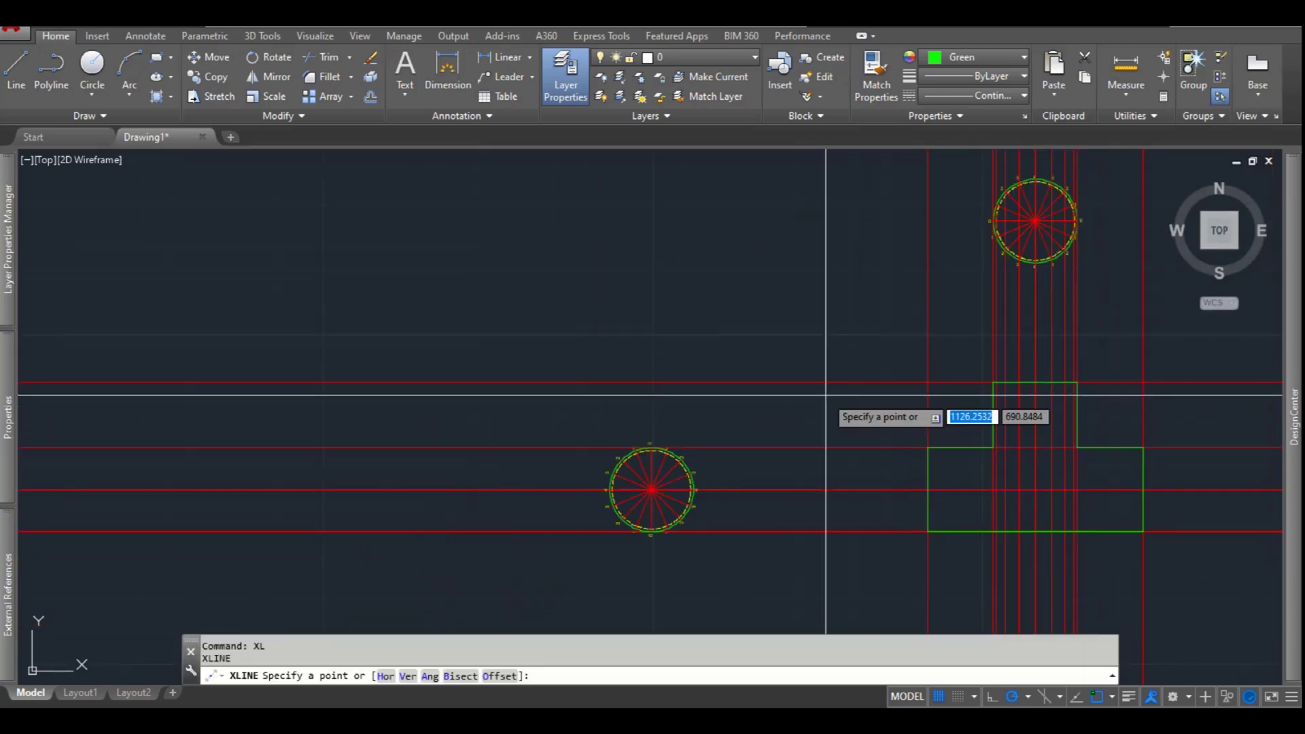
type("h")
key("Return")
scroll(672, 461, "up", 2)
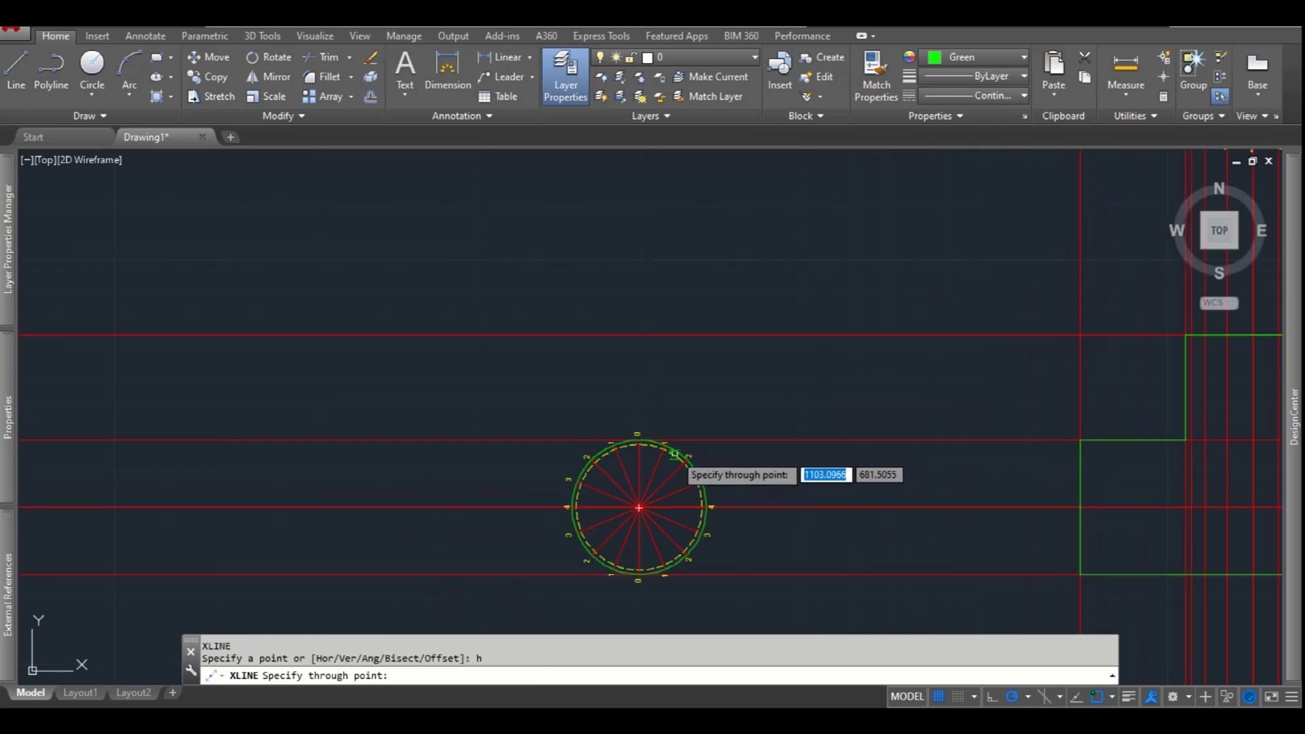
scroll(673, 452, "up", 4)
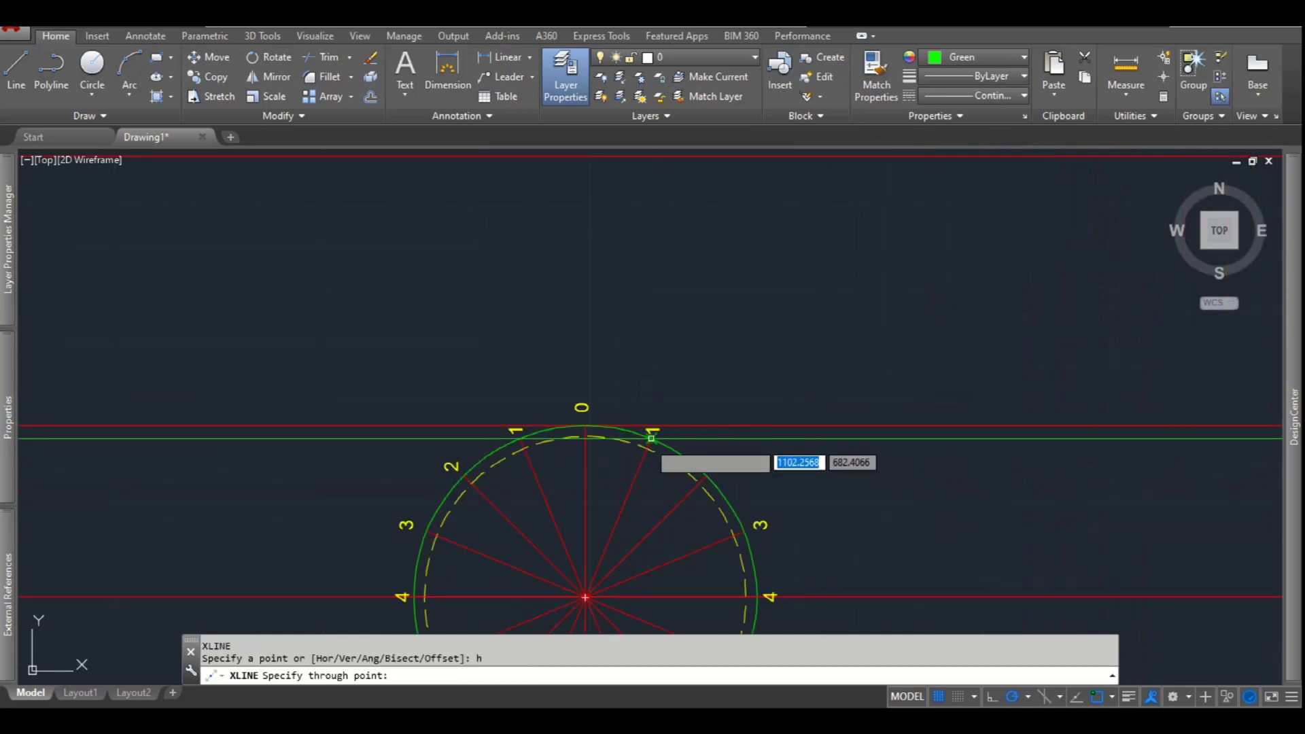
left_click(707, 476)
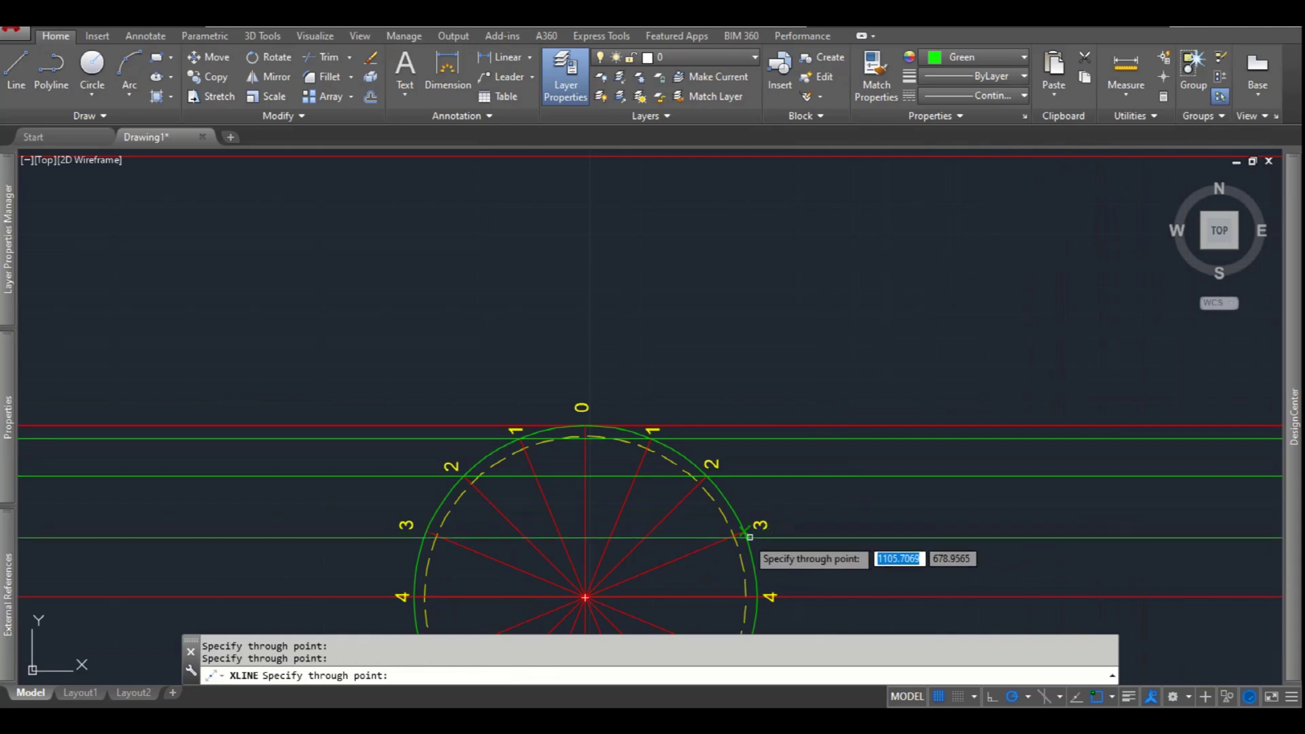
left_click(744, 531)
scroll(742, 541, "down", 4)
scroll(741, 564, "up", 4)
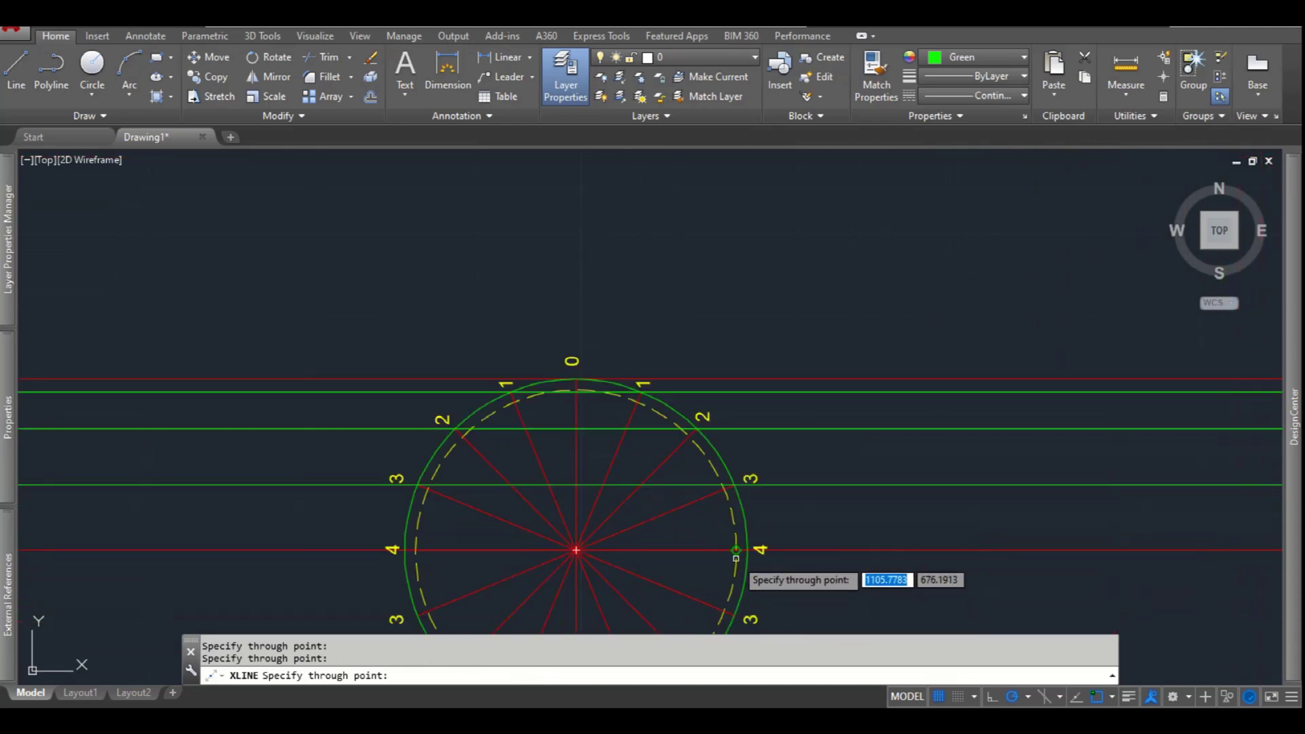
left_click(747, 550)
scroll(421, 435, "down", 8)
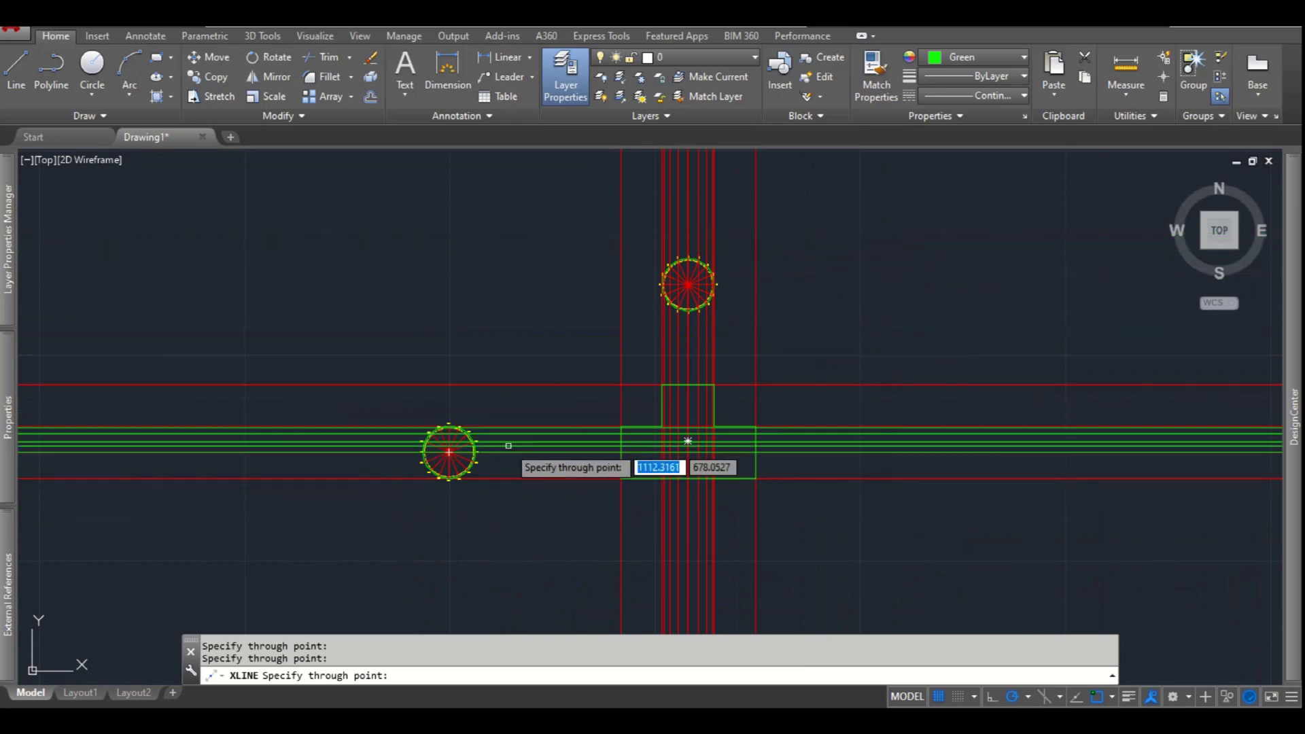
key("Escape")
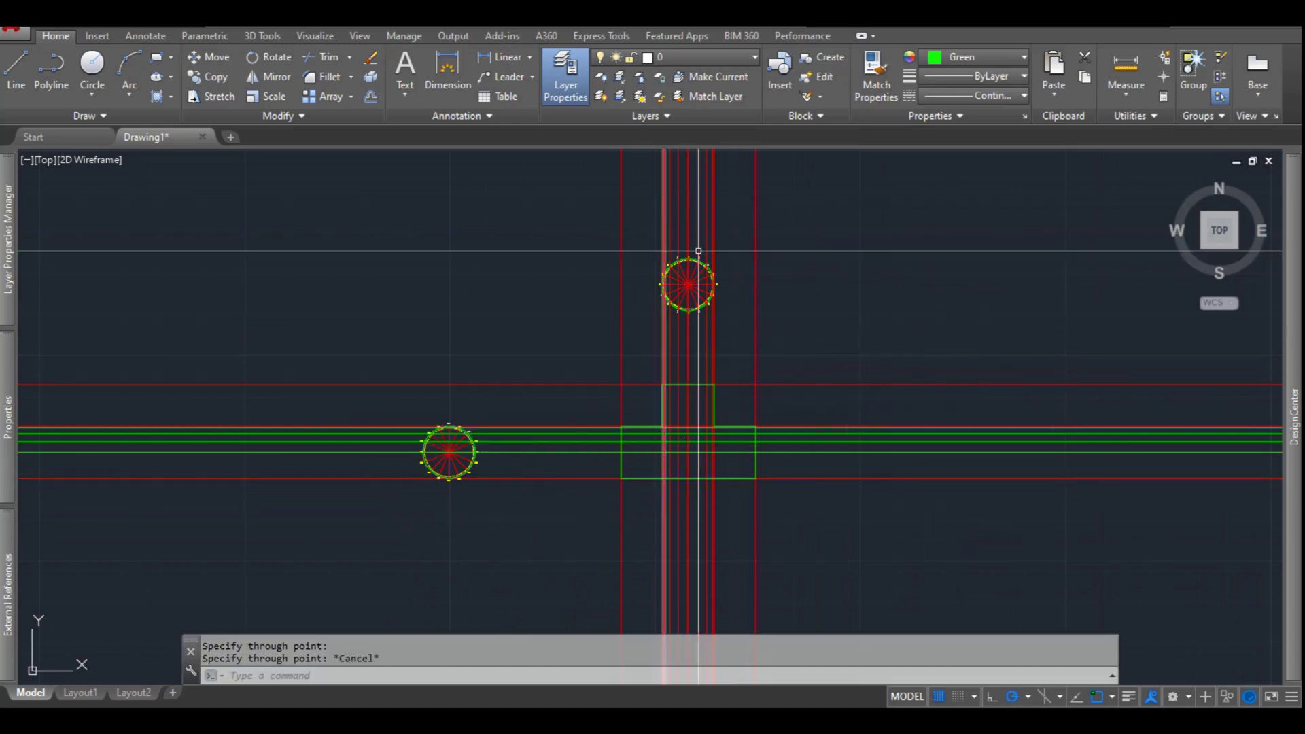
Draw a small green circle centred on the tee outline's left inner corner, where the branch meets the main pipe
scroll(655, 454, "up", 6)
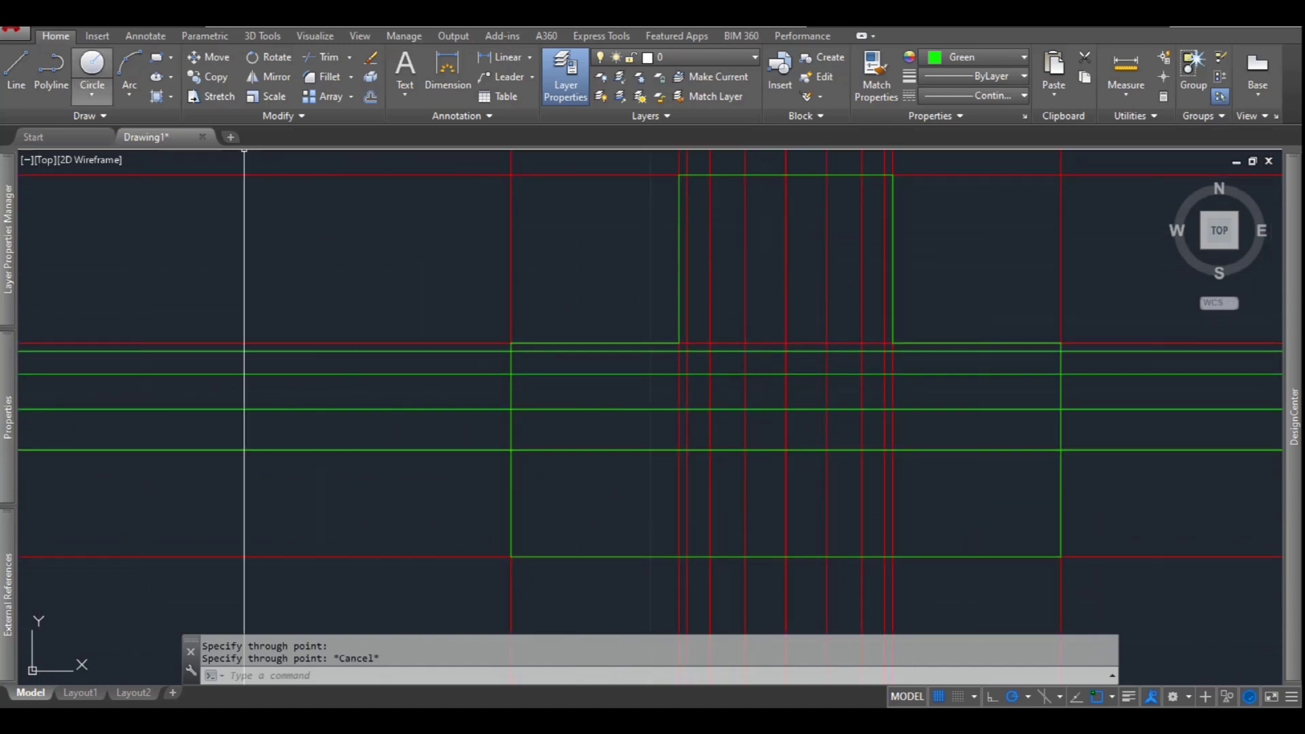
left_click(92, 68)
scroll(655, 365, "up", 4)
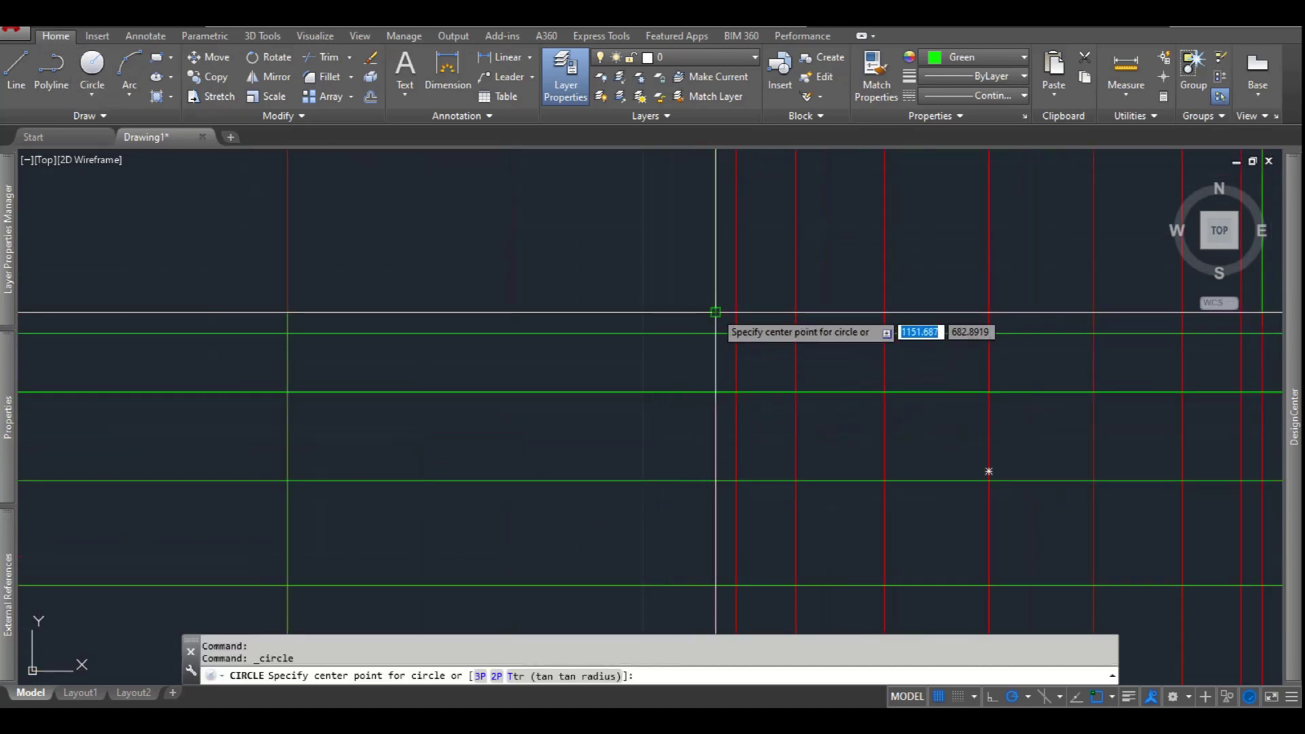
scroll(715, 312, "up", 4)
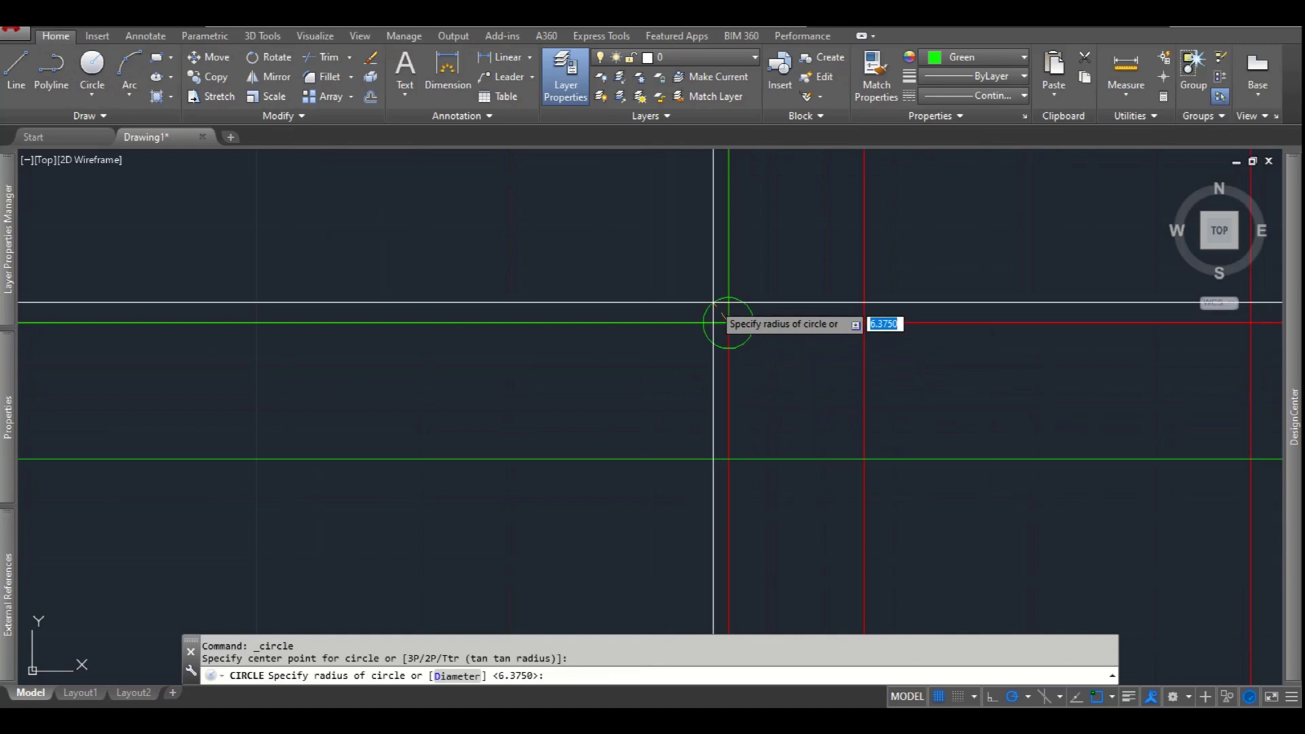
key("Escape")
Set the small corner circle's radius to 0.1
left_click(704, 307)
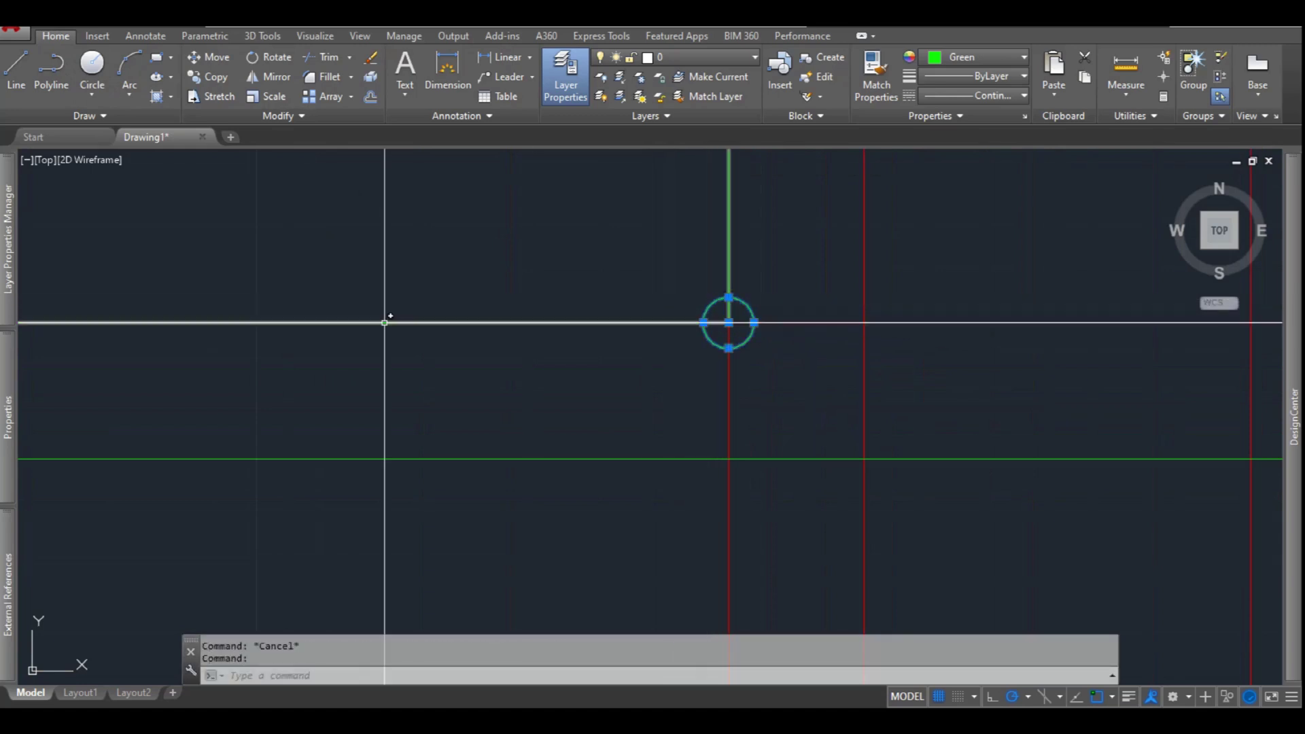
key("ctrl+1")
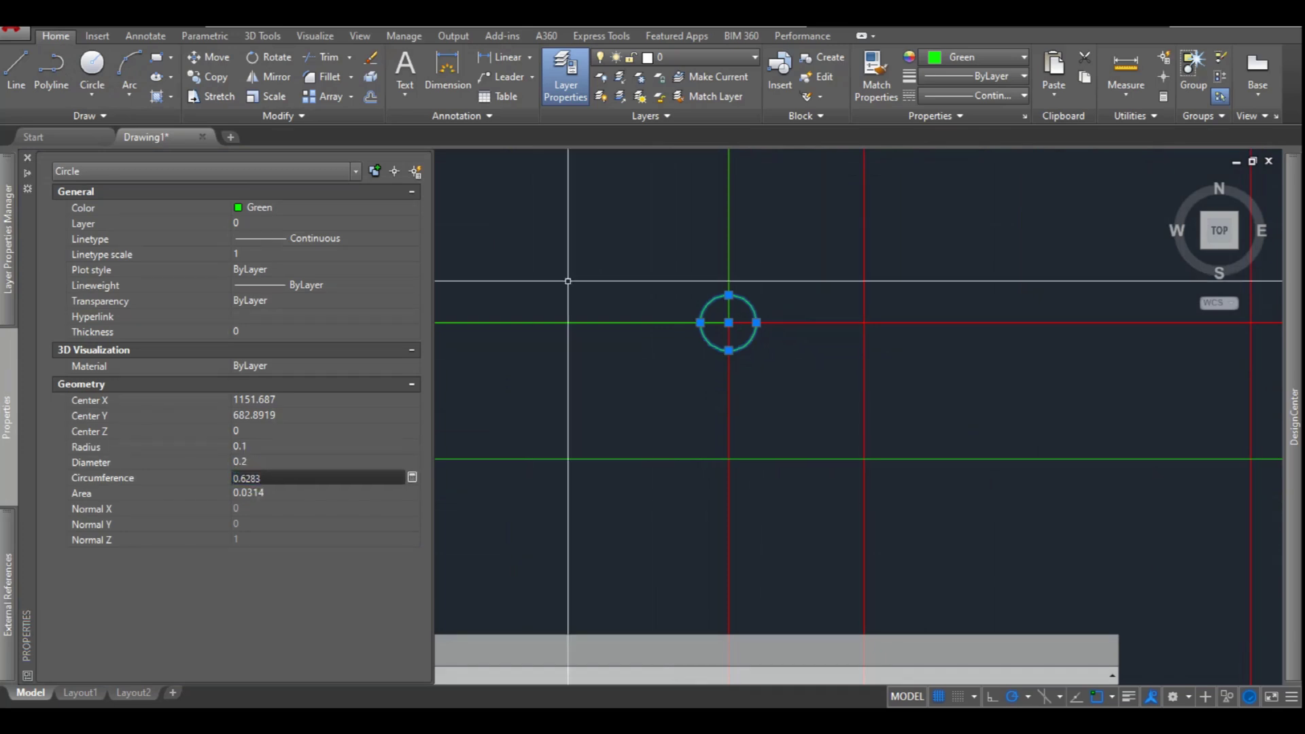
key("ctrl+1")
key("Escape")
Copy the small circle by its centre onto the matching line intersections descending from the left inner corner to the tee's vertical centreline
left_click(698, 299)
left_click(707, 303)
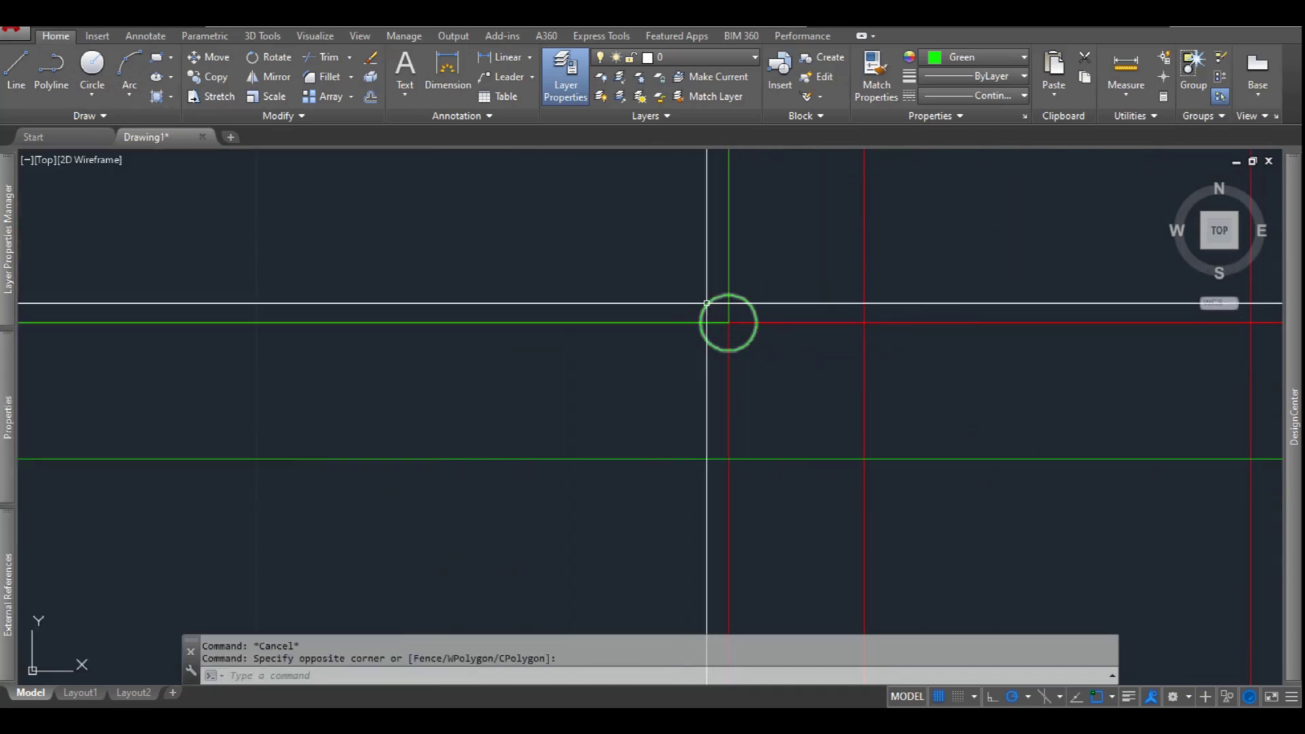
type("co")
key("Return")
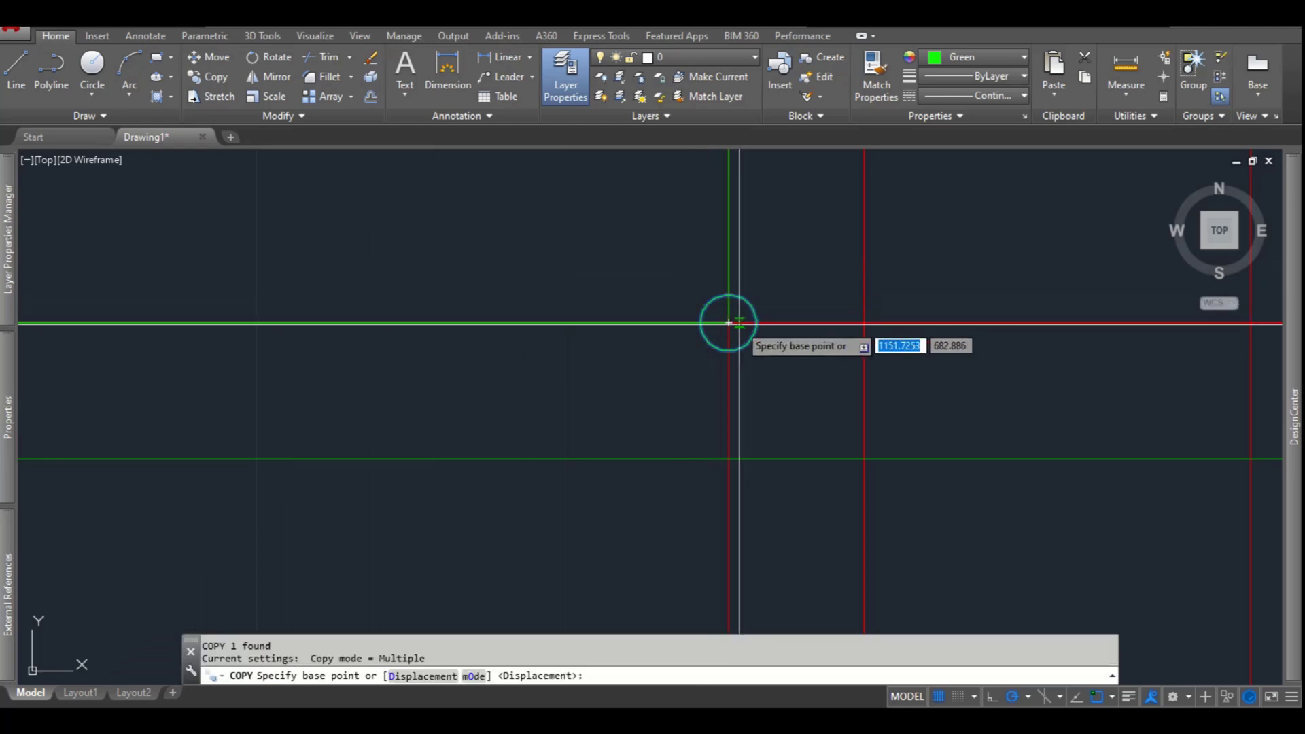
left_click(729, 322)
scroll(729, 322, "down", 4)
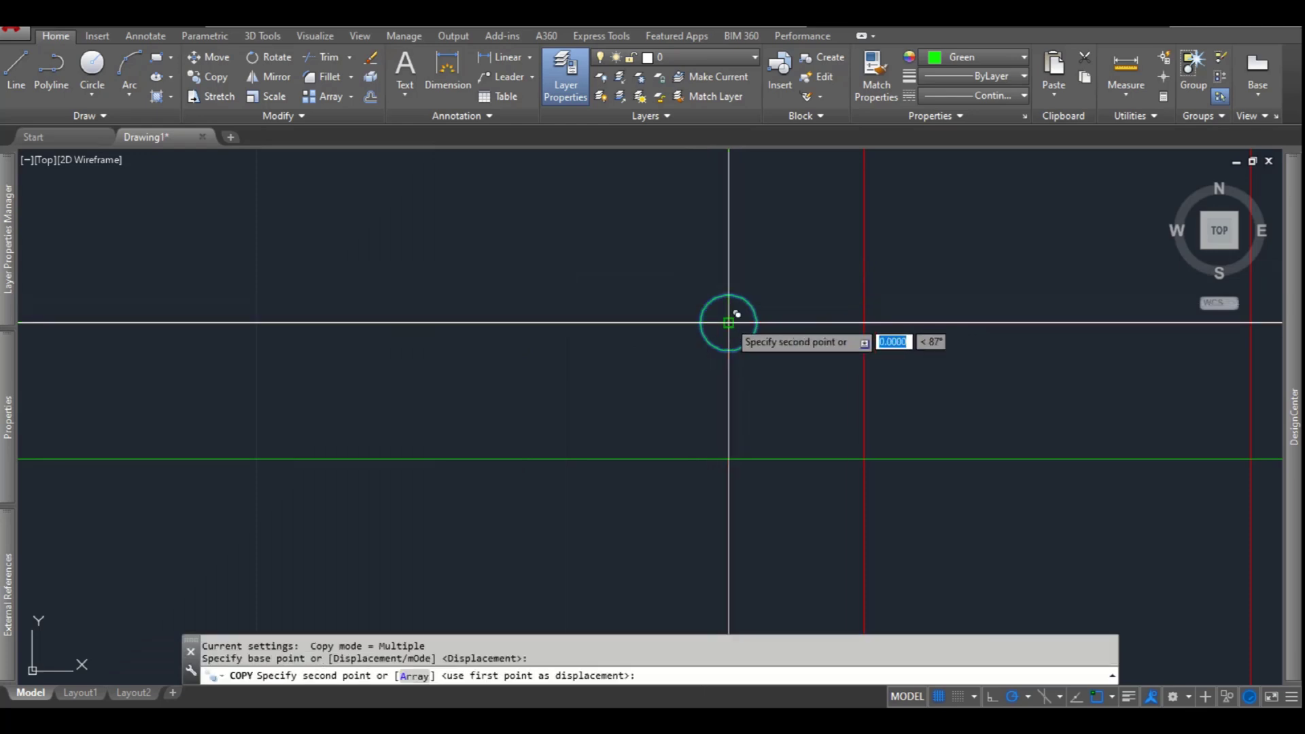
left_click(779, 374)
scroll(748, 379, "down", 4)
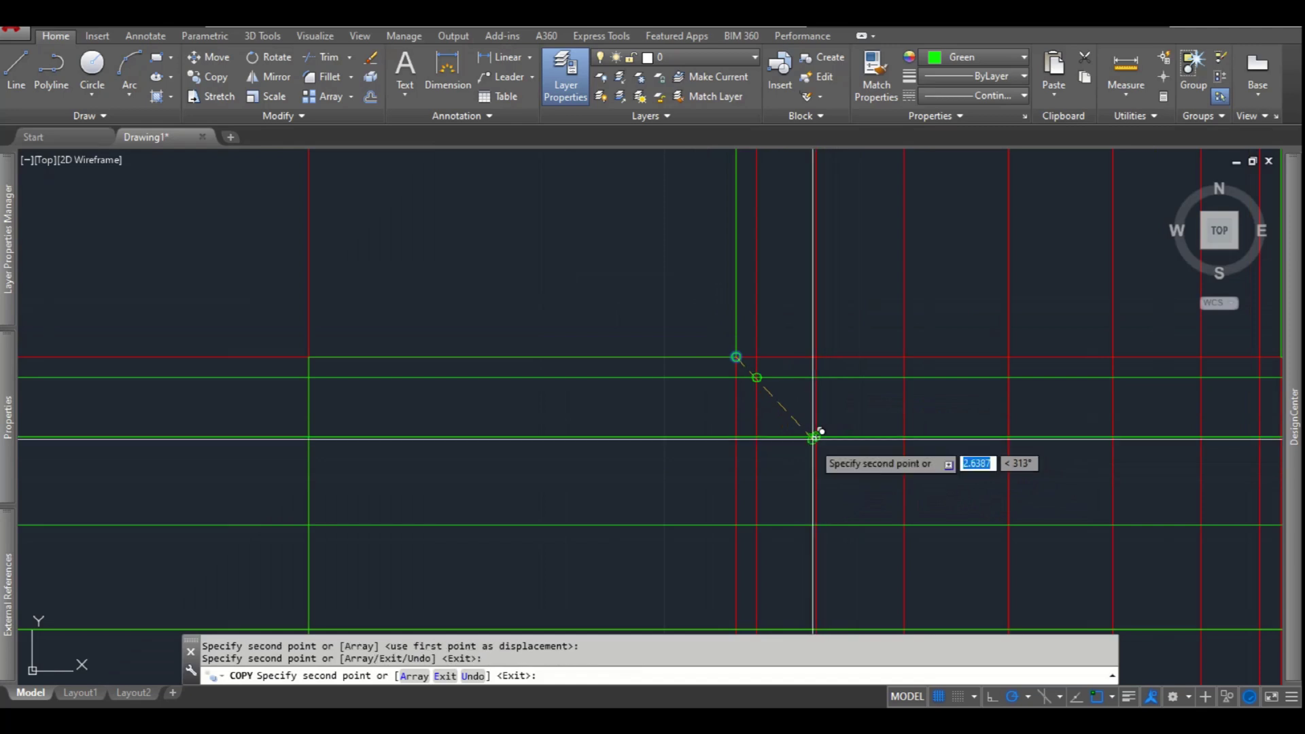
left_click(820, 431)
left_click(906, 515)
scroll(873, 554, "down", 3)
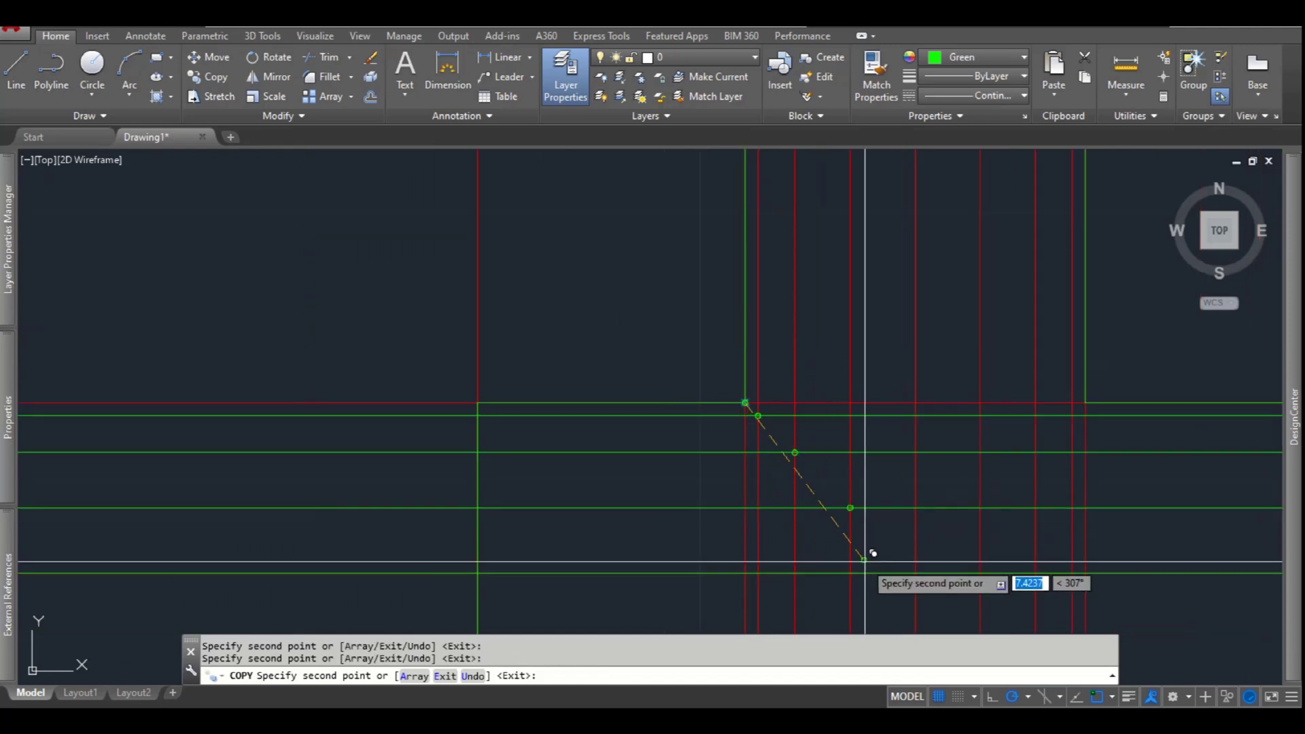
left_click(915, 572)
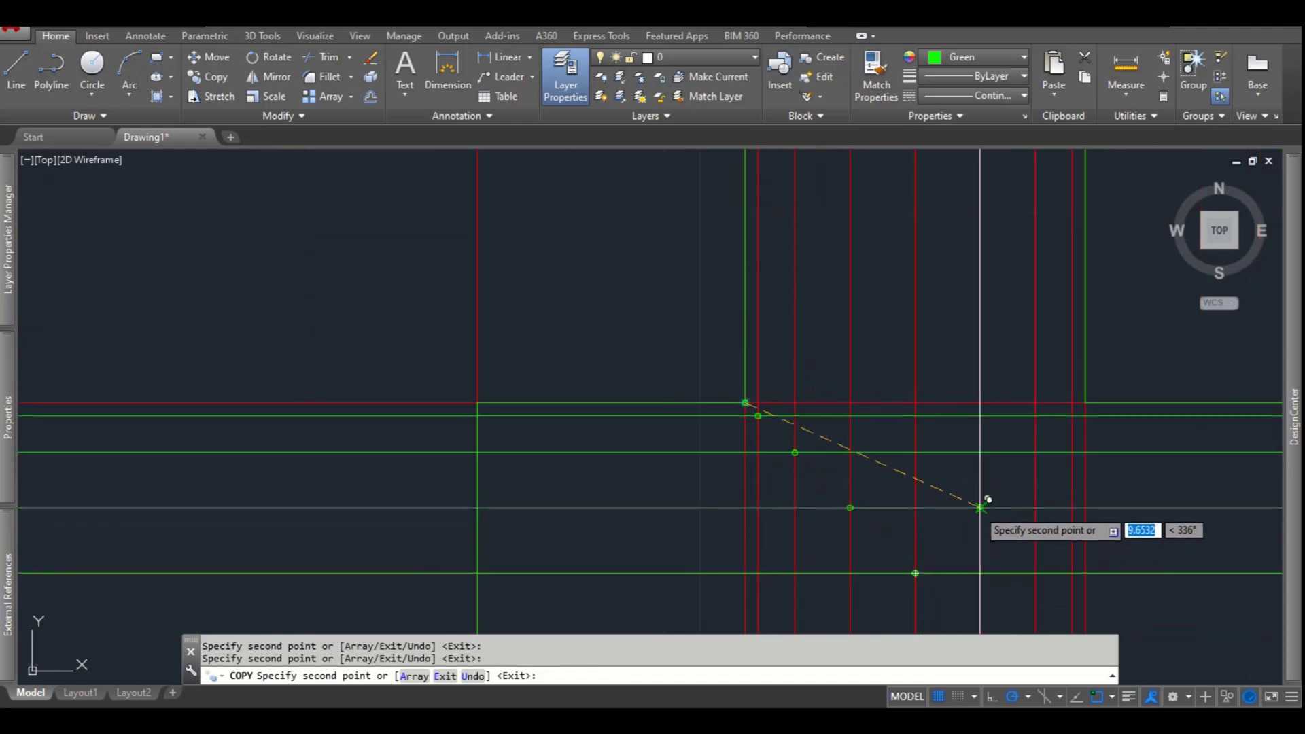
Place further circle copies on the matching intersections rising from the centreline to the tee's right inner corner
left_click(980, 507)
left_click(1035, 452)
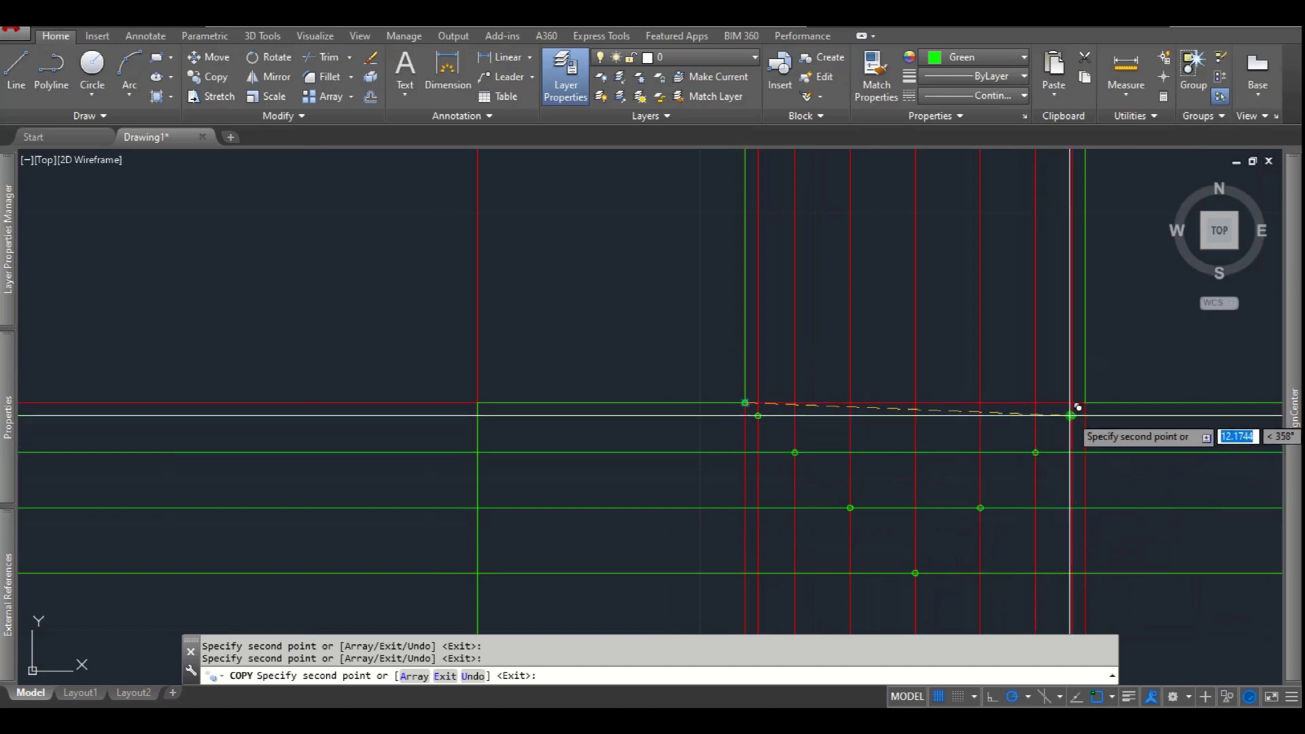
scroll(1078, 394, "up", 5)
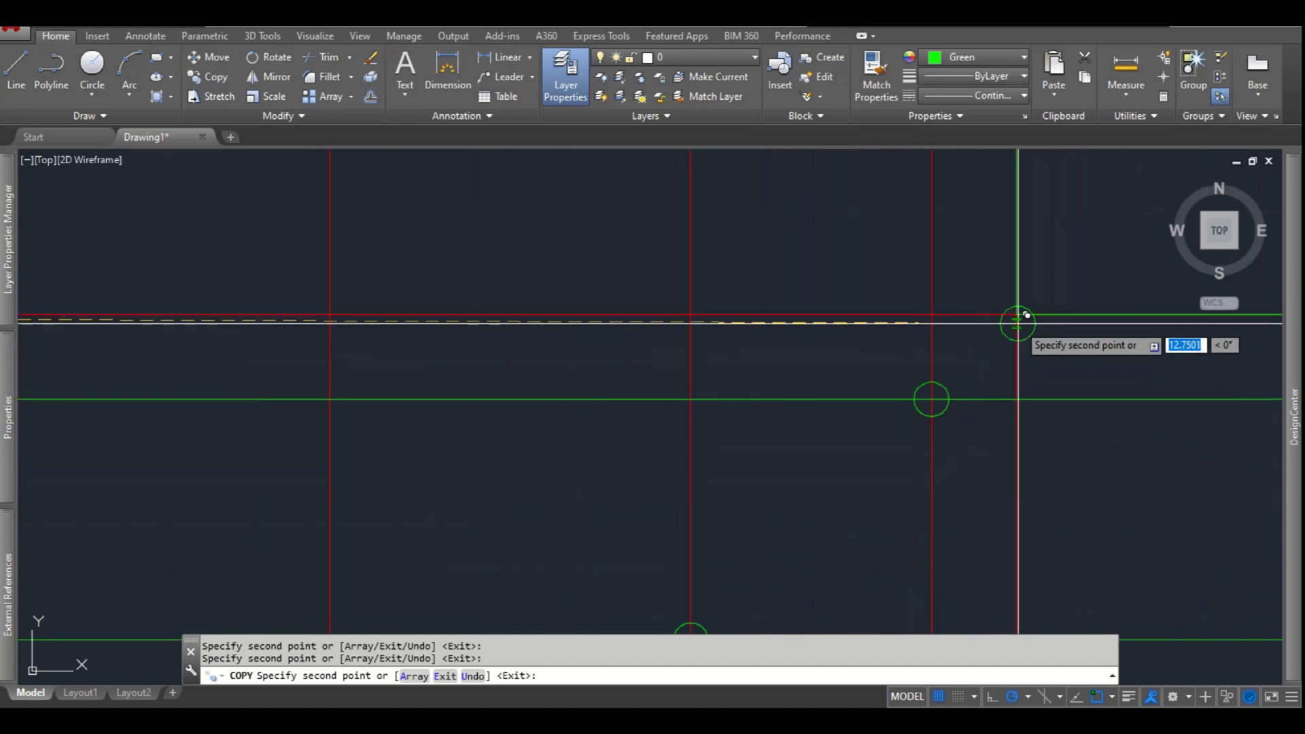
scroll(1012, 316, "down", 3)
key("Escape")
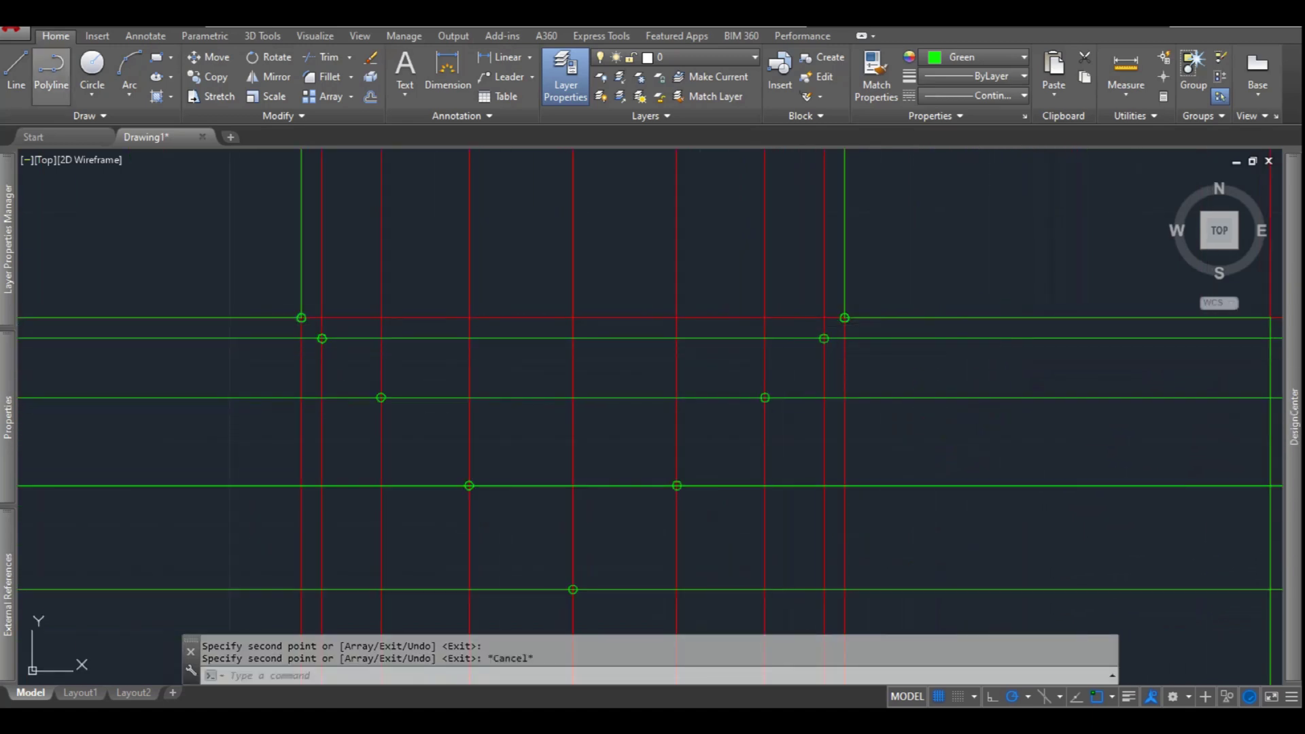
Draw a polyline from the left inner corner through the small circles' centres down to the lowest circle on the centreline
left_click(51, 75)
scroll(303, 316, "up", 2)
left_click(305, 331)
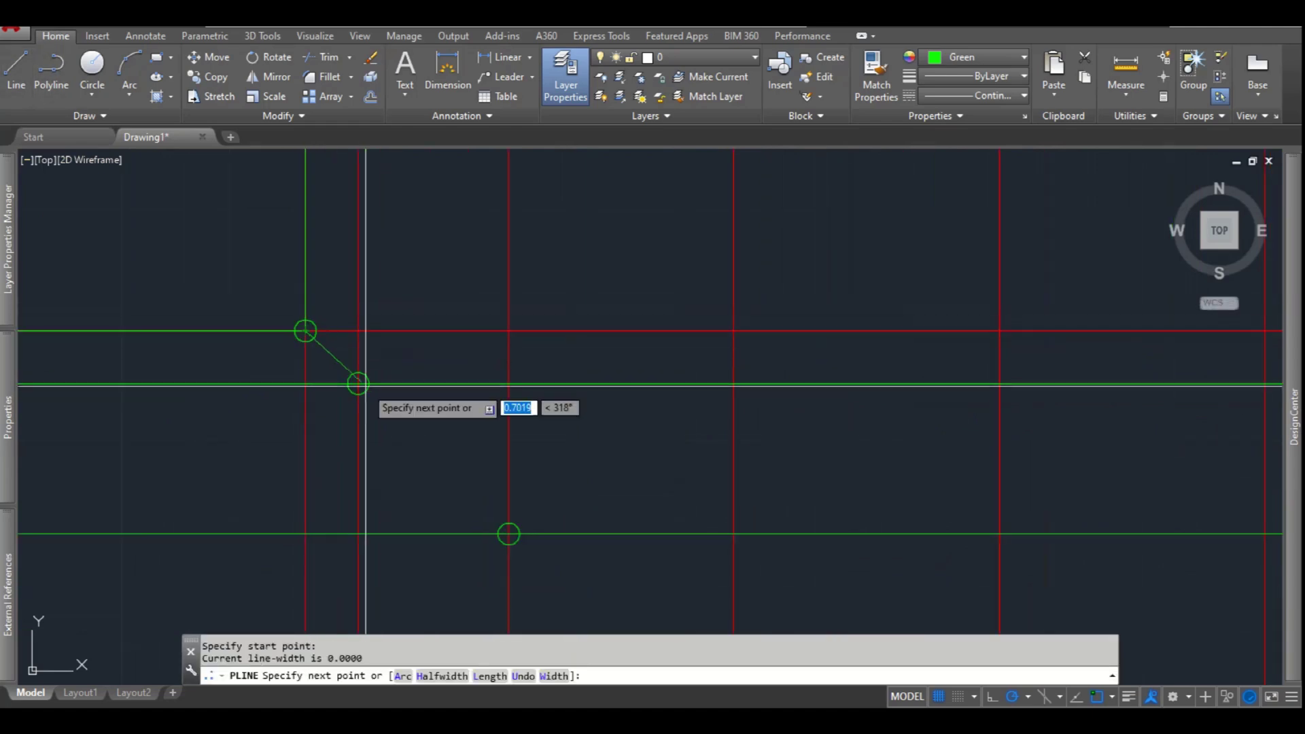
left_click(358, 383)
scroll(292, 292, "down", 4)
scroll(349, 364, "up", 2)
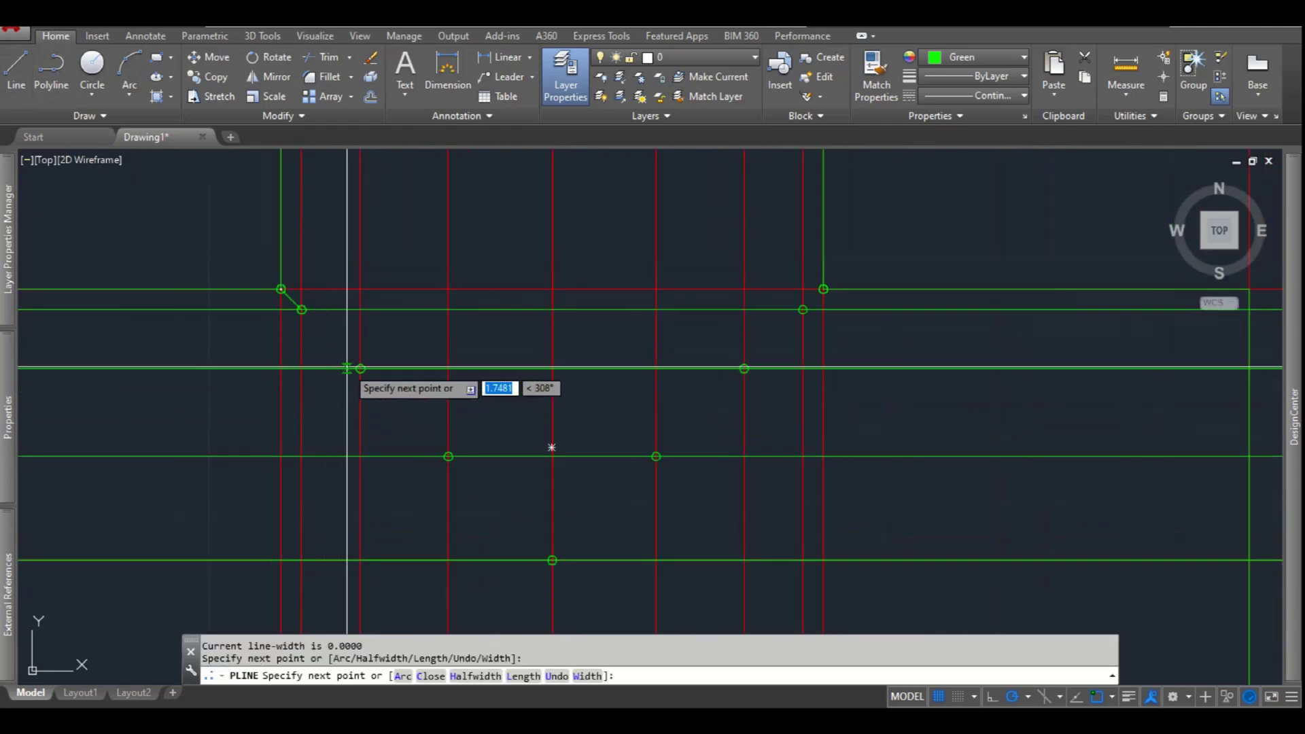
left_click(508, 534)
left_click(502, 507)
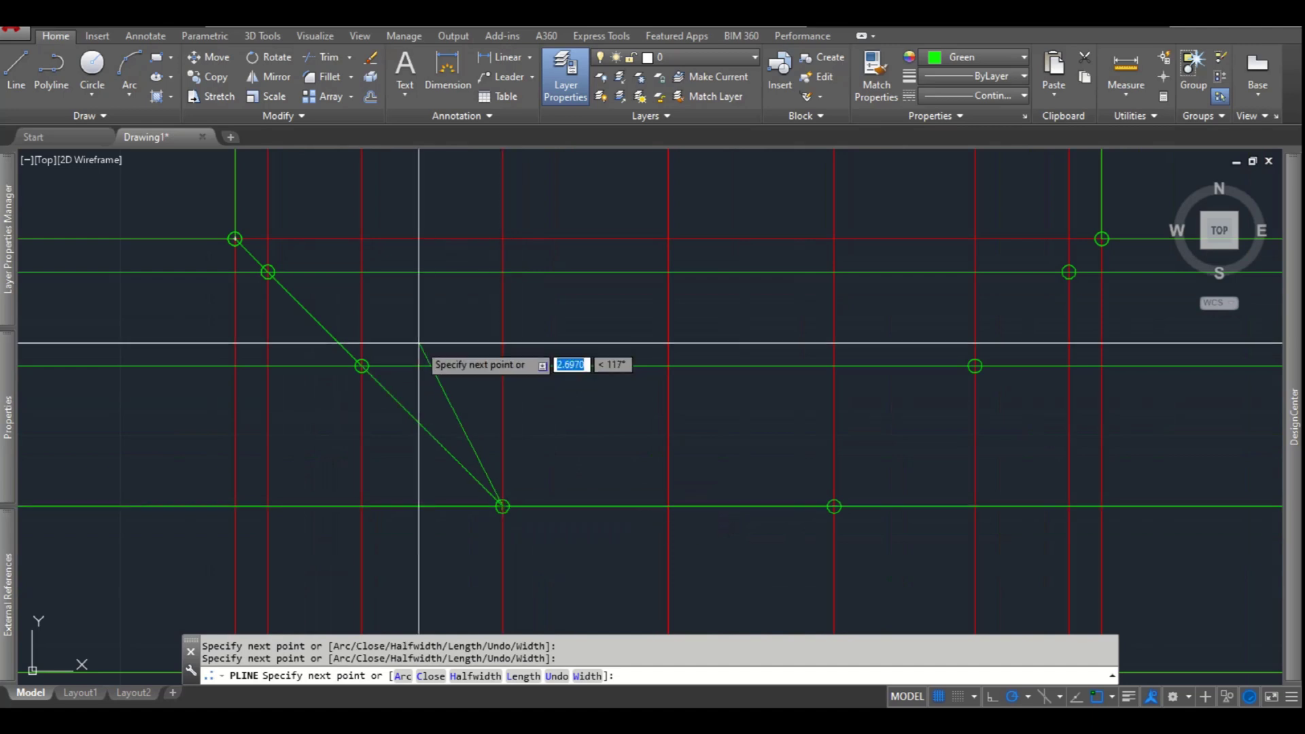
scroll(541, 523, "up", 2)
left_click(626, 613)
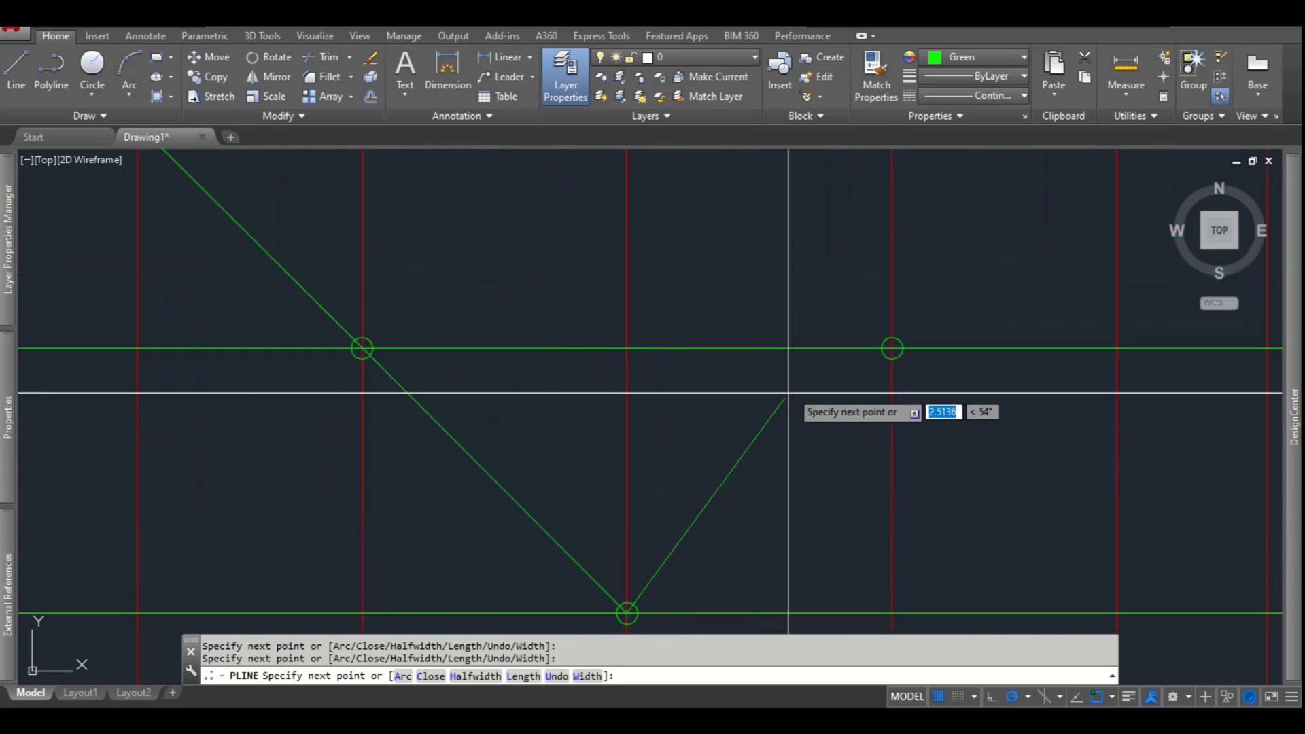
Continue the polyline through the remaining circle centres up to the tee's right inner corner and end it there
left_click(892, 348)
scroll(408, 188, "down", 2)
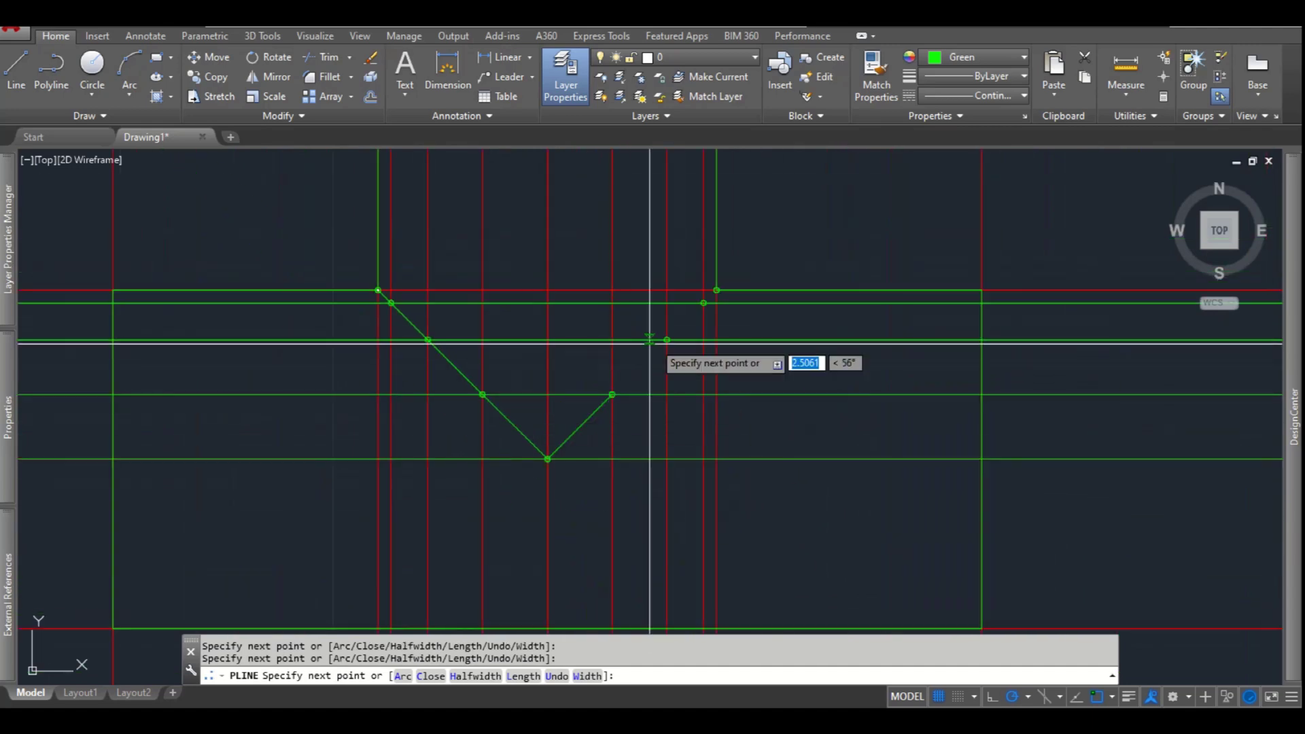
scroll(691, 349, "up", 2)
left_click(689, 353)
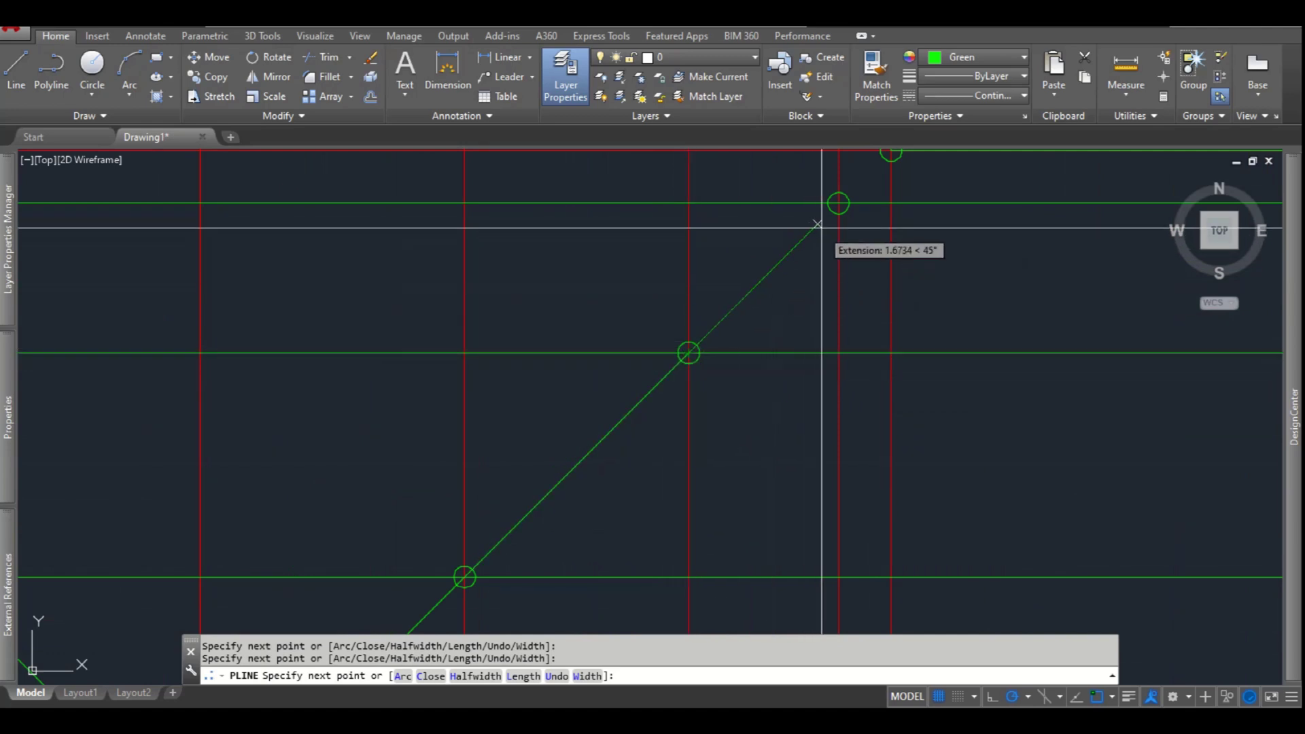
left_click(838, 202)
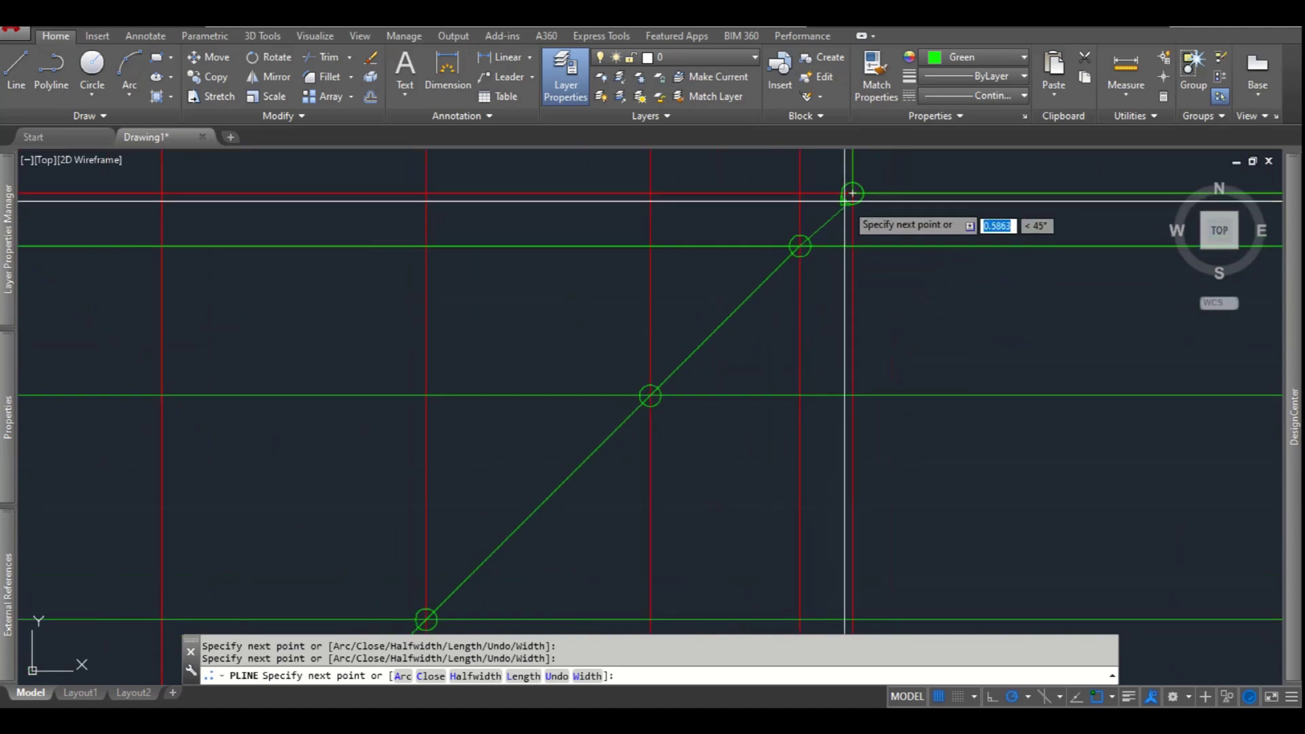
key("Escape")
scroll(771, 285, "down", 2)
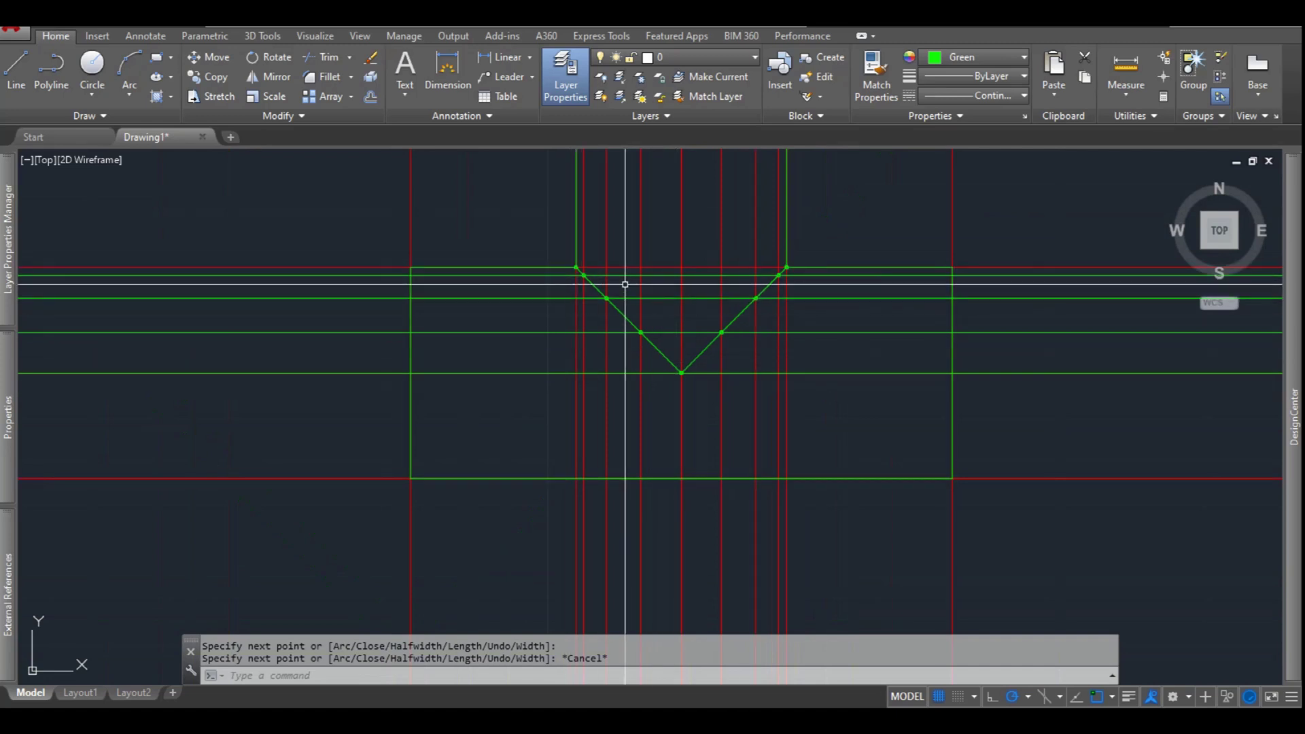
Erase the vertical and horizontal projection lines crossing the tee, keeping both centrelines and the line along its bottom edge
scroll(632, 524, "down", 4)
scroll(625, 506, "up", 3)
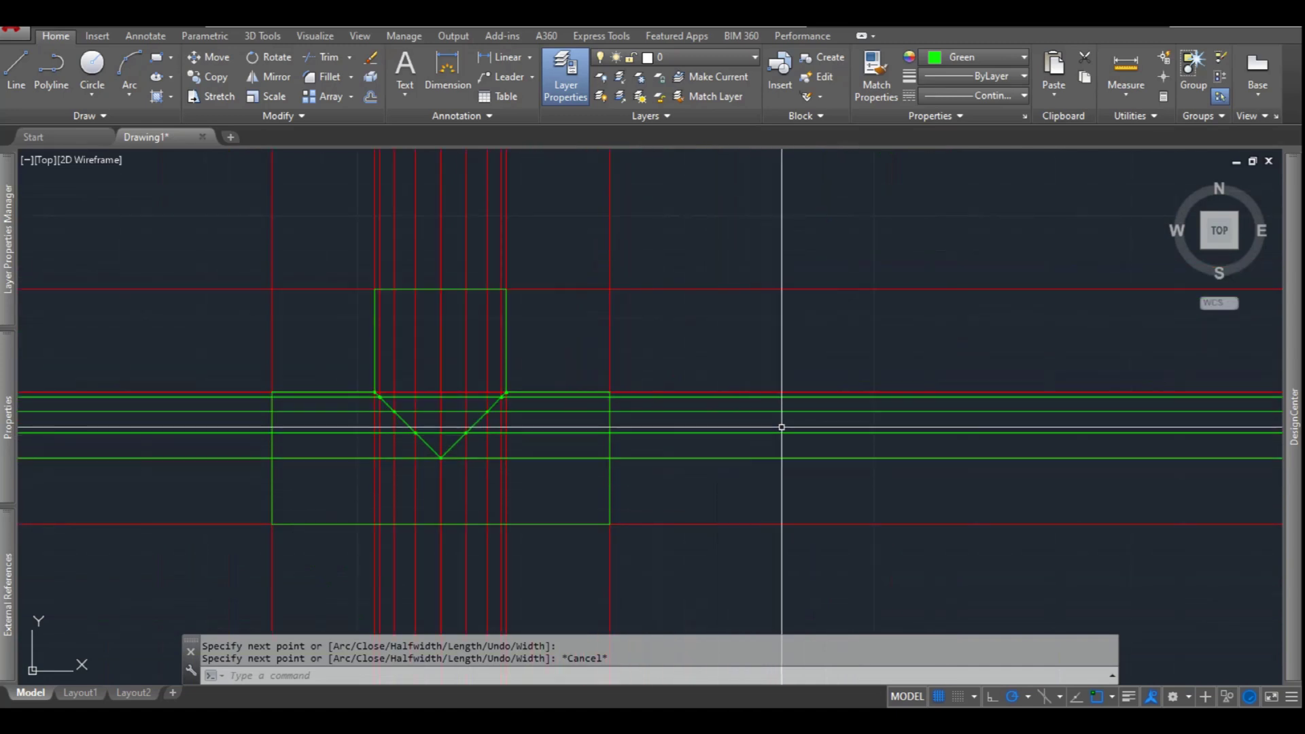
left_click(785, 443)
left_click(751, 321)
left_click(775, 309)
left_click(714, 268)
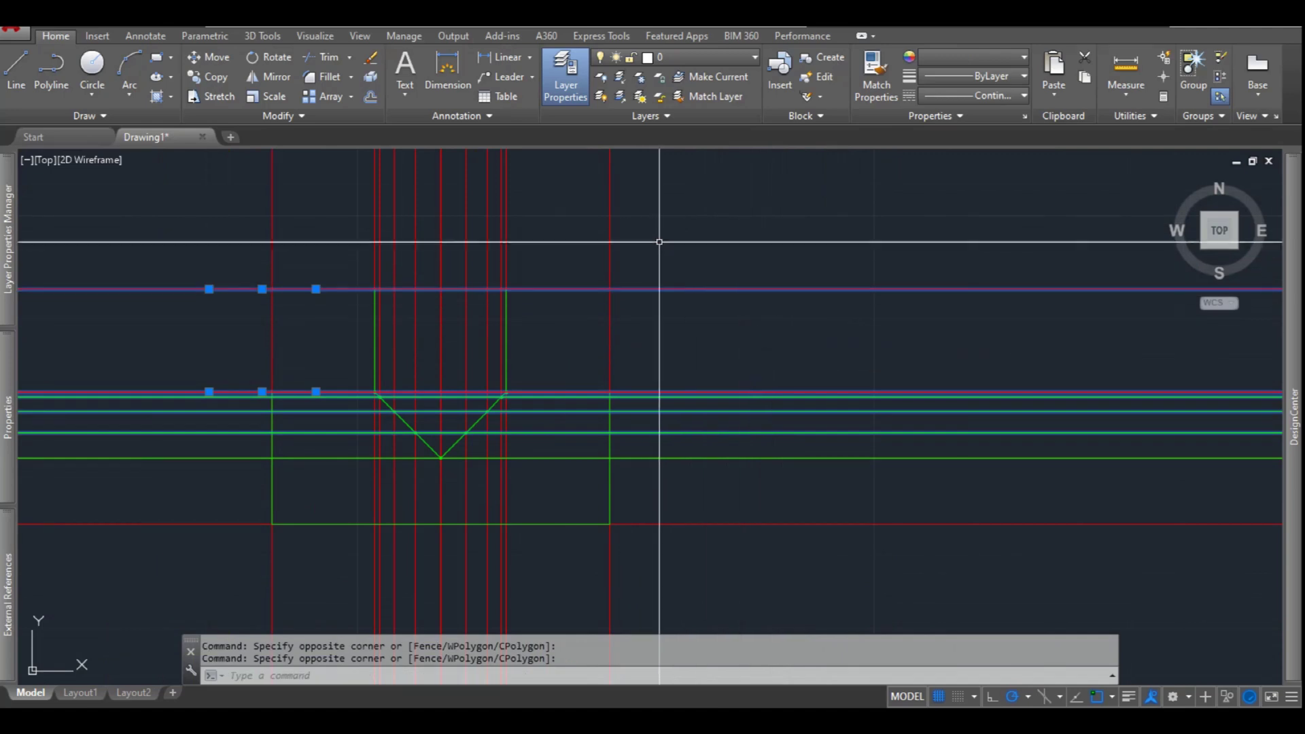
left_click(659, 239)
left_click(451, 222)
left_click(423, 221)
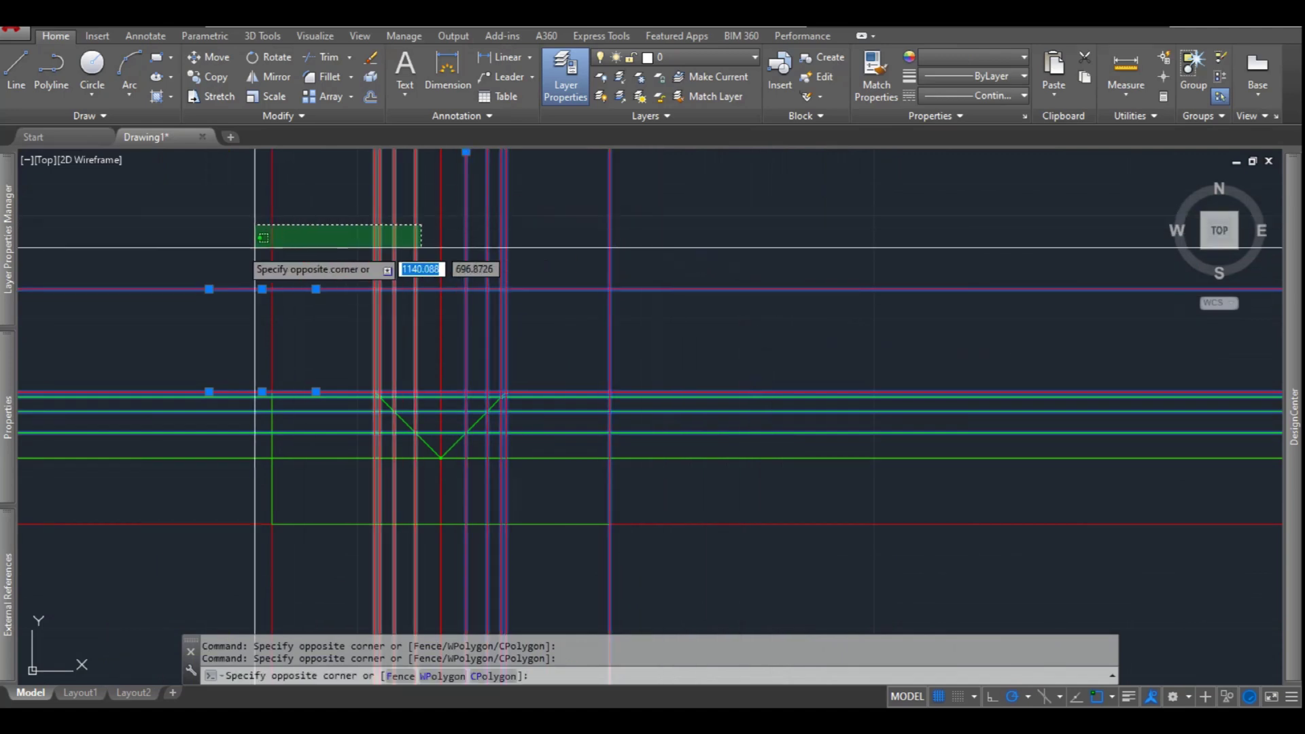
left_click(222, 241)
key("Delete")
Erase the red horizontal construction line running along the tee's bottom edge
scroll(495, 370, "down", 2)
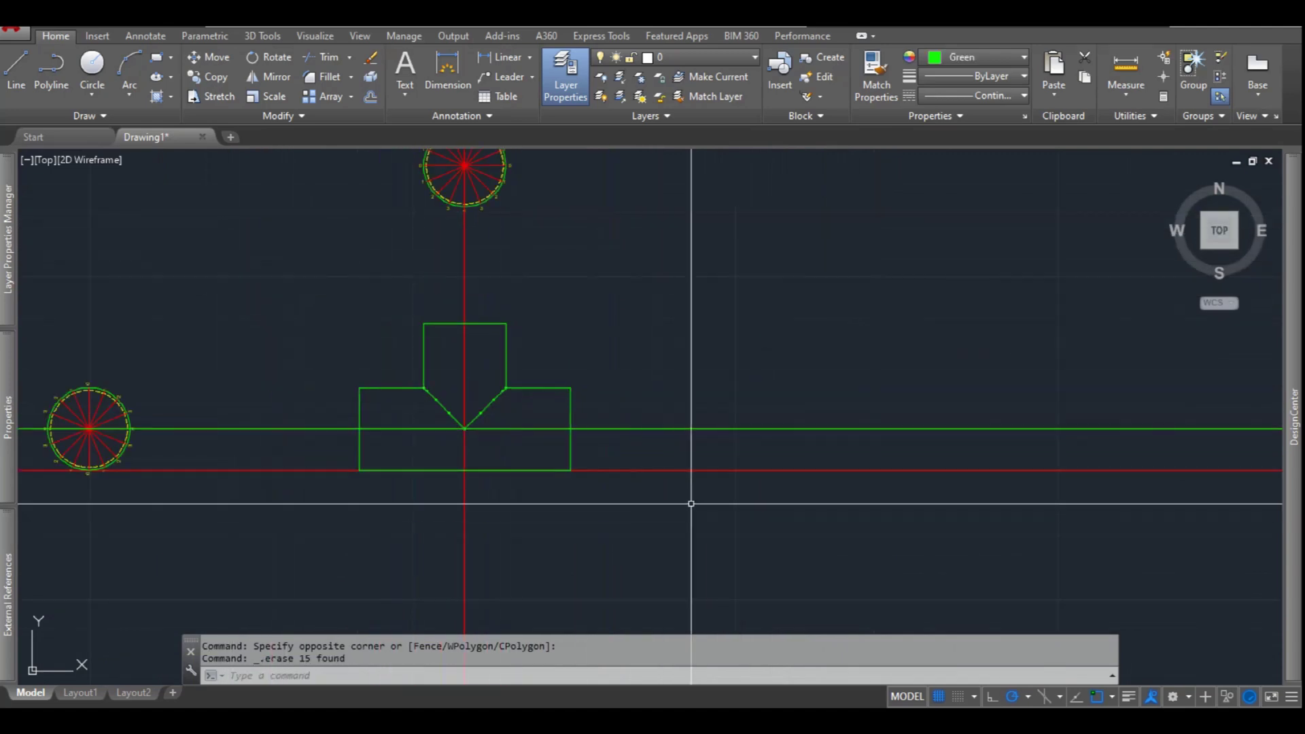
left_click(666, 470)
key("Delete")
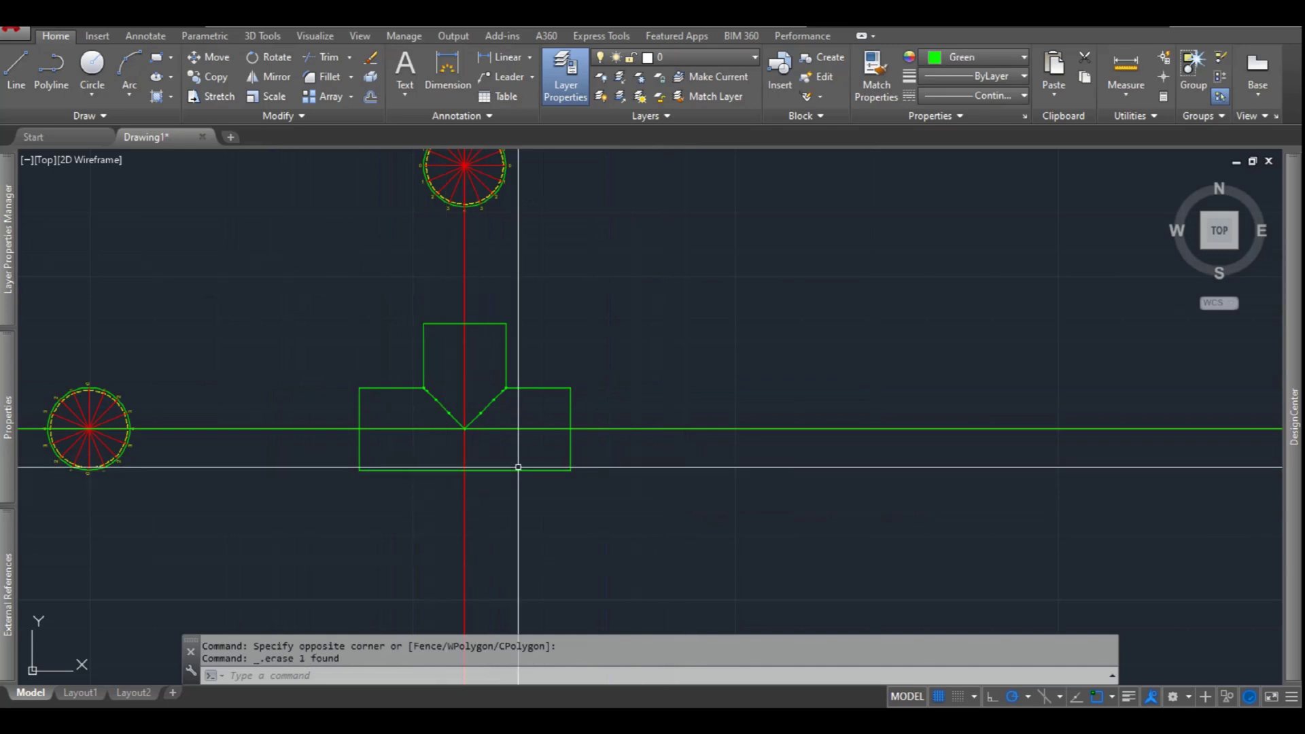
scroll(501, 475, "down", 2)
scroll(594, 442, "up", 2)
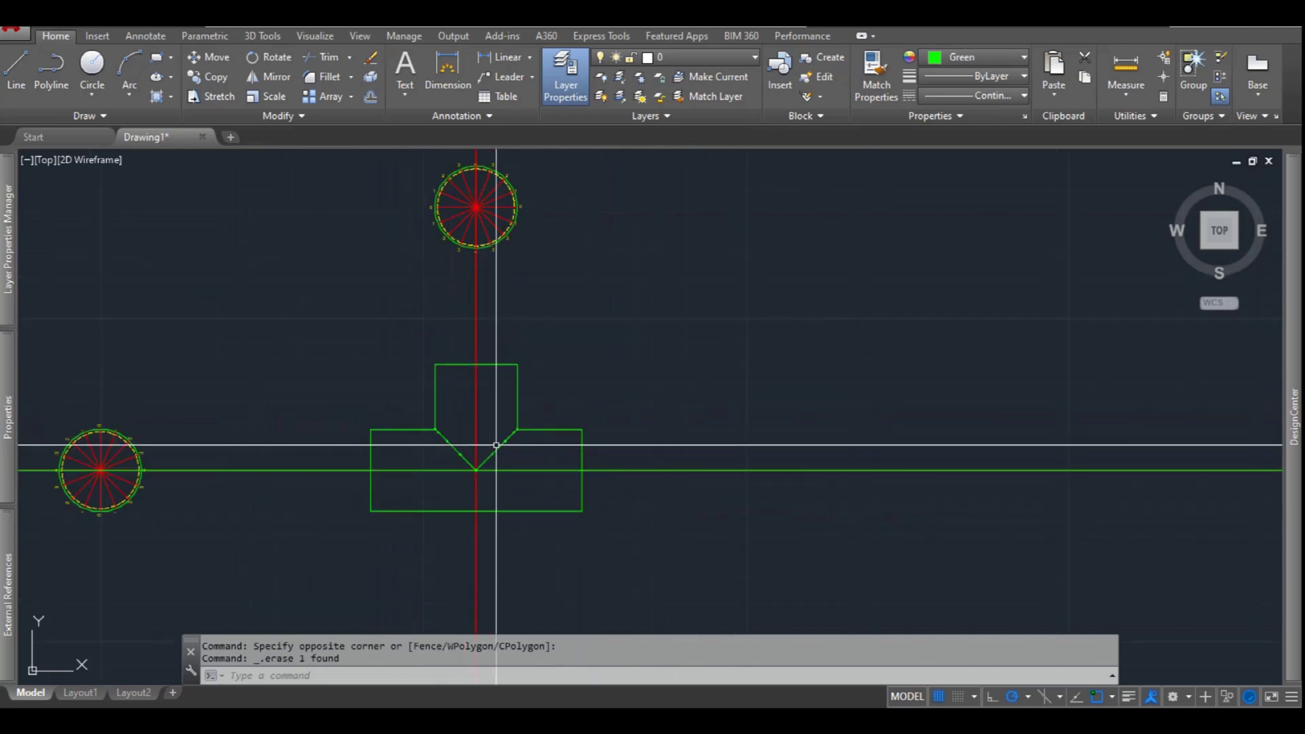
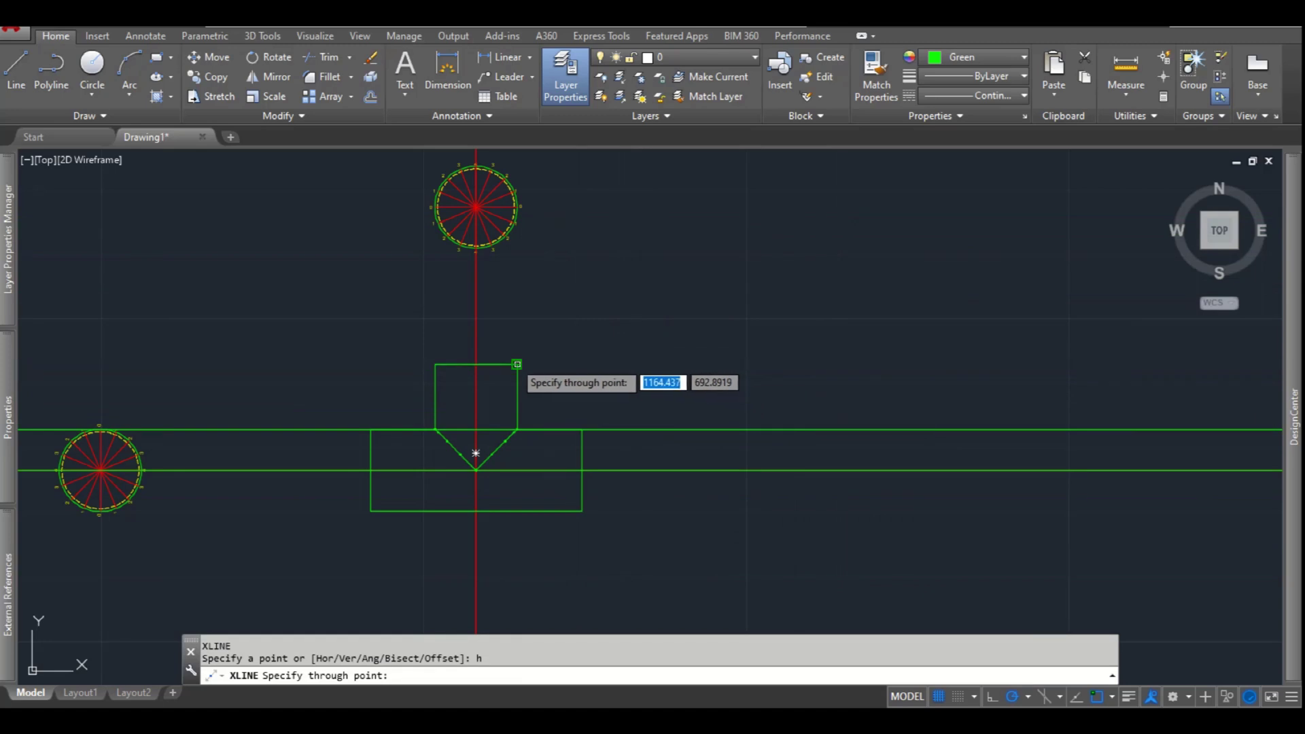
Finish the horizontal construction line along the branch's top edge and draw a vertical one in the empty area right of the tee
key("Escape")
key("Escape")
key("Escape")
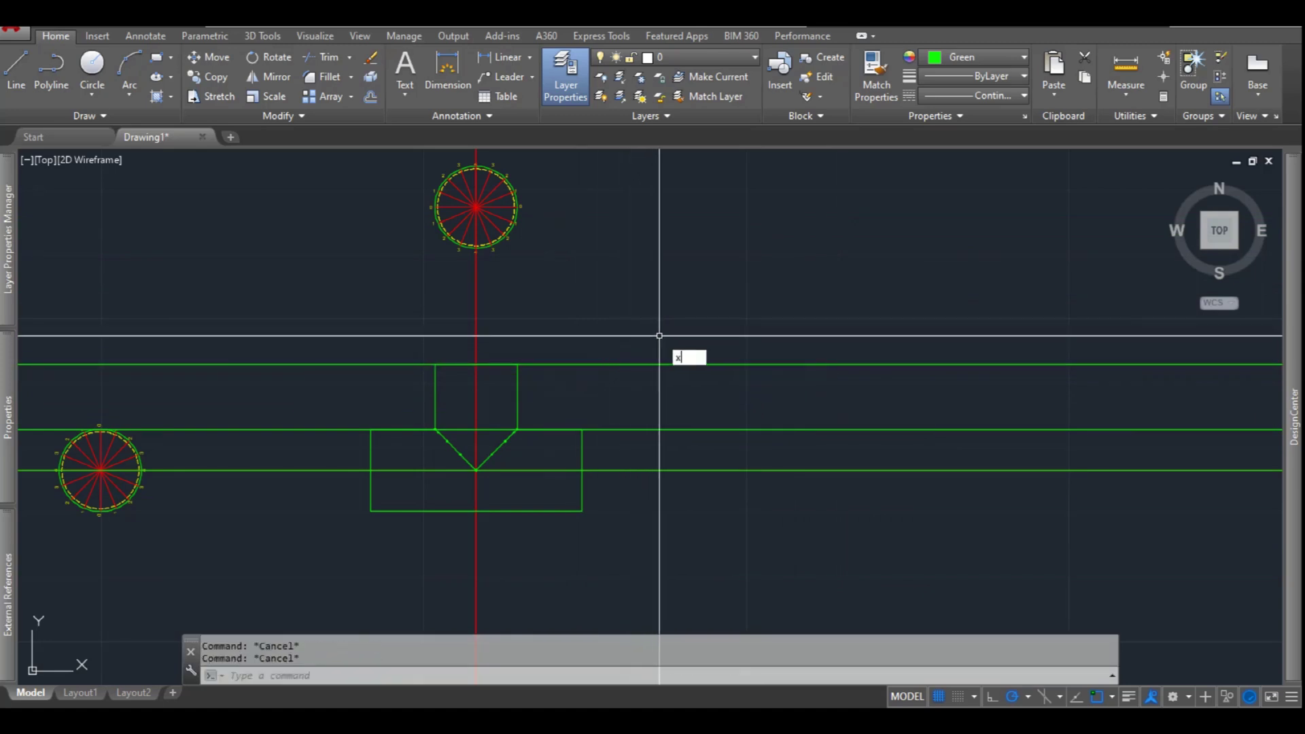
type("xl")
key("Return")
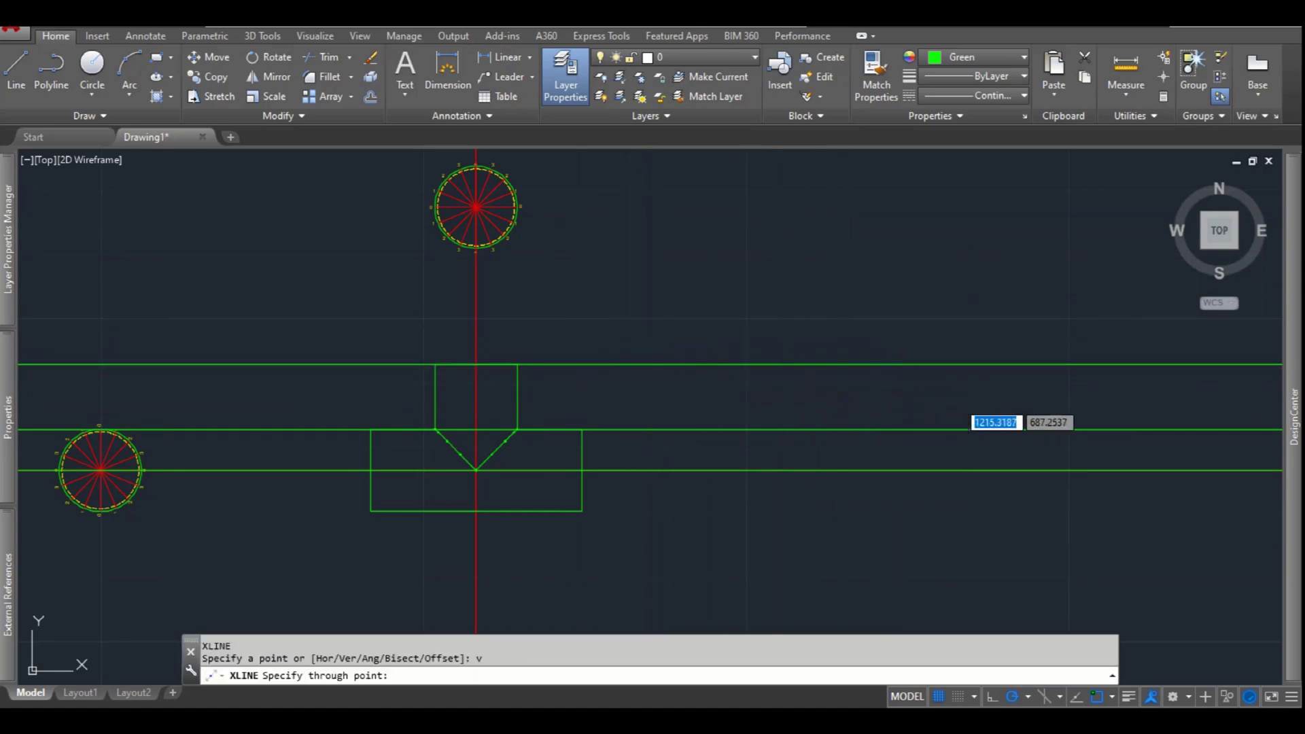
left_click(845, 401)
key("Escape")
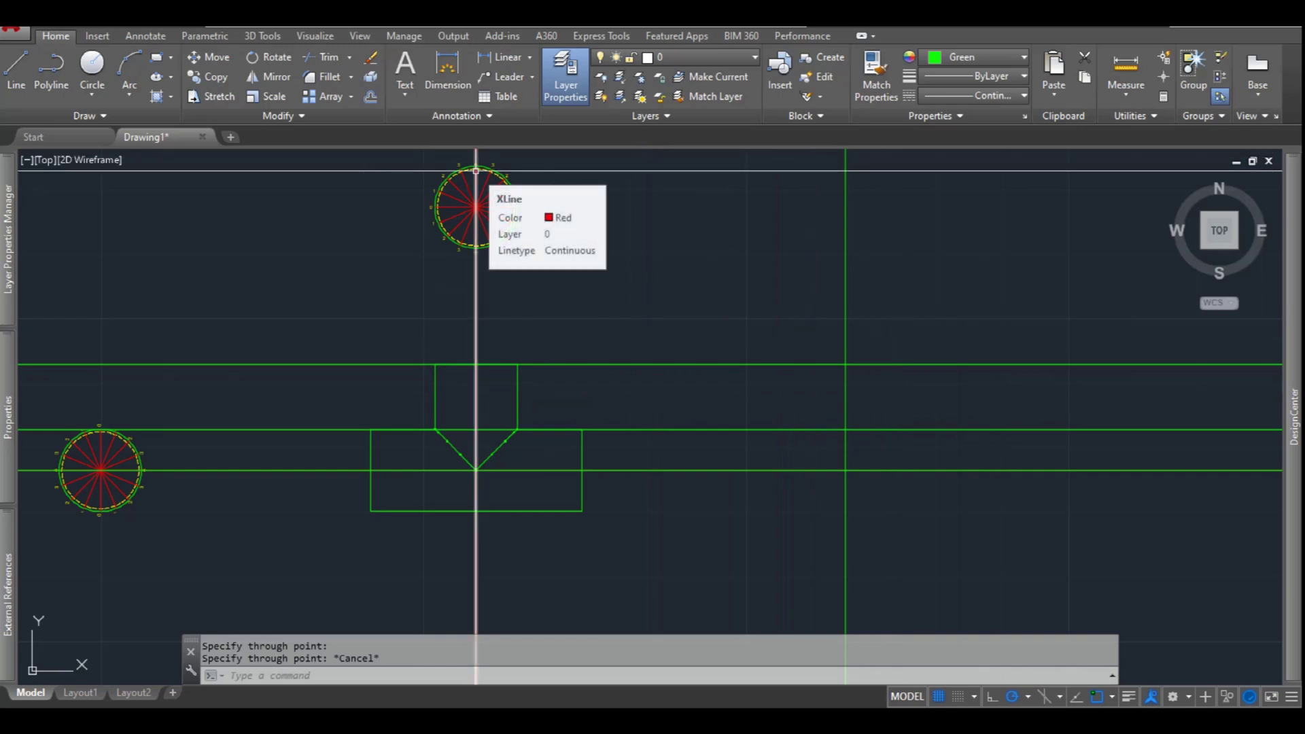
Offset the vertical construction line 2.503 to the right, repeating from each new line until there are nine evenly spaced lines
type("o")
key("Return")
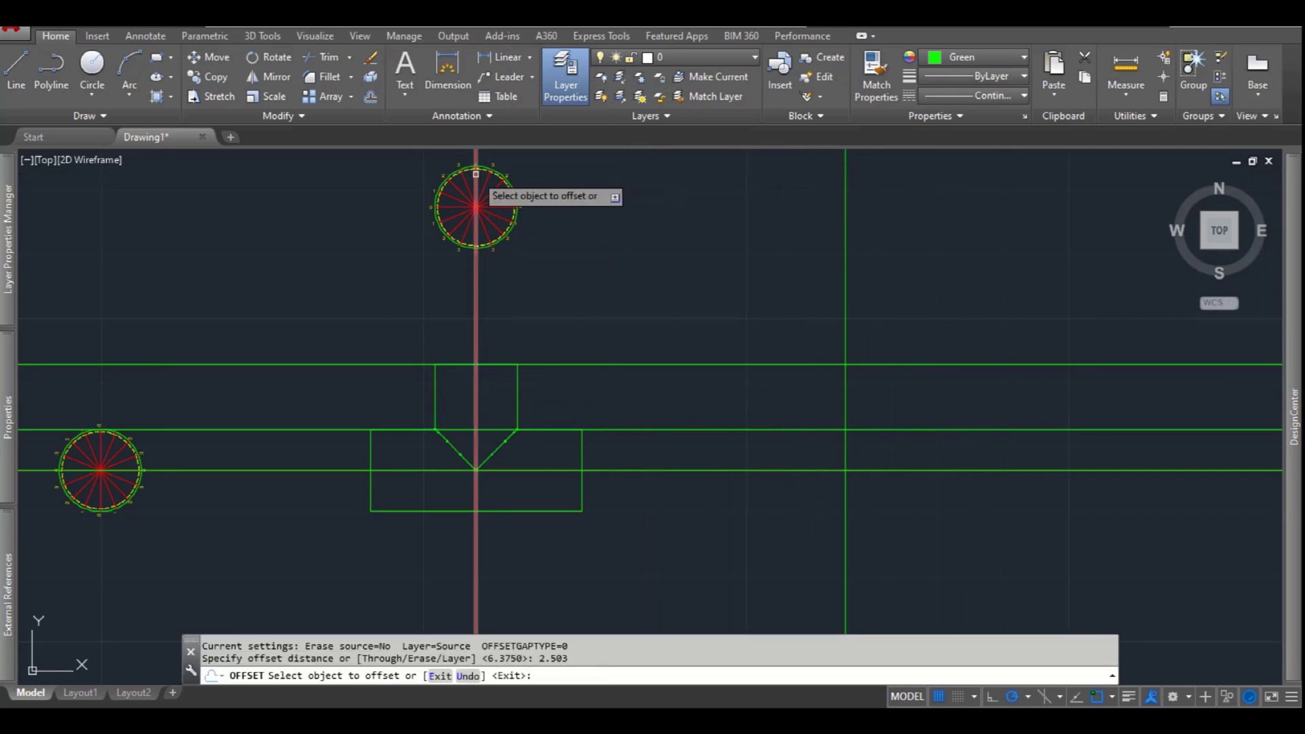
left_click(847, 333)
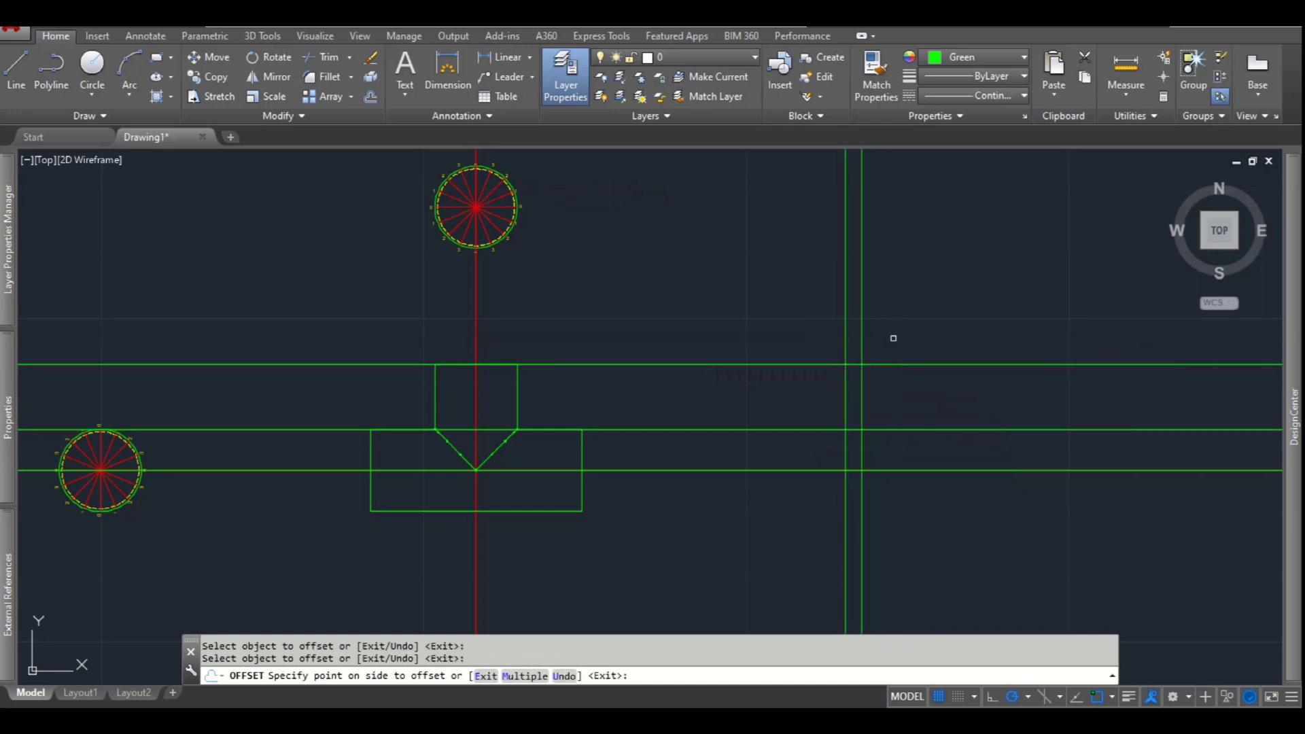
left_click(860, 329)
left_click(883, 334)
left_click(878, 333)
left_click(896, 333)
left_click(894, 332)
left_click(916, 330)
left_click(910, 331)
left_click(936, 329)
left_click(927, 326)
left_click(953, 323)
left_click(940, 323)
left_click(958, 328)
left_click(957, 331)
left_click(999, 330)
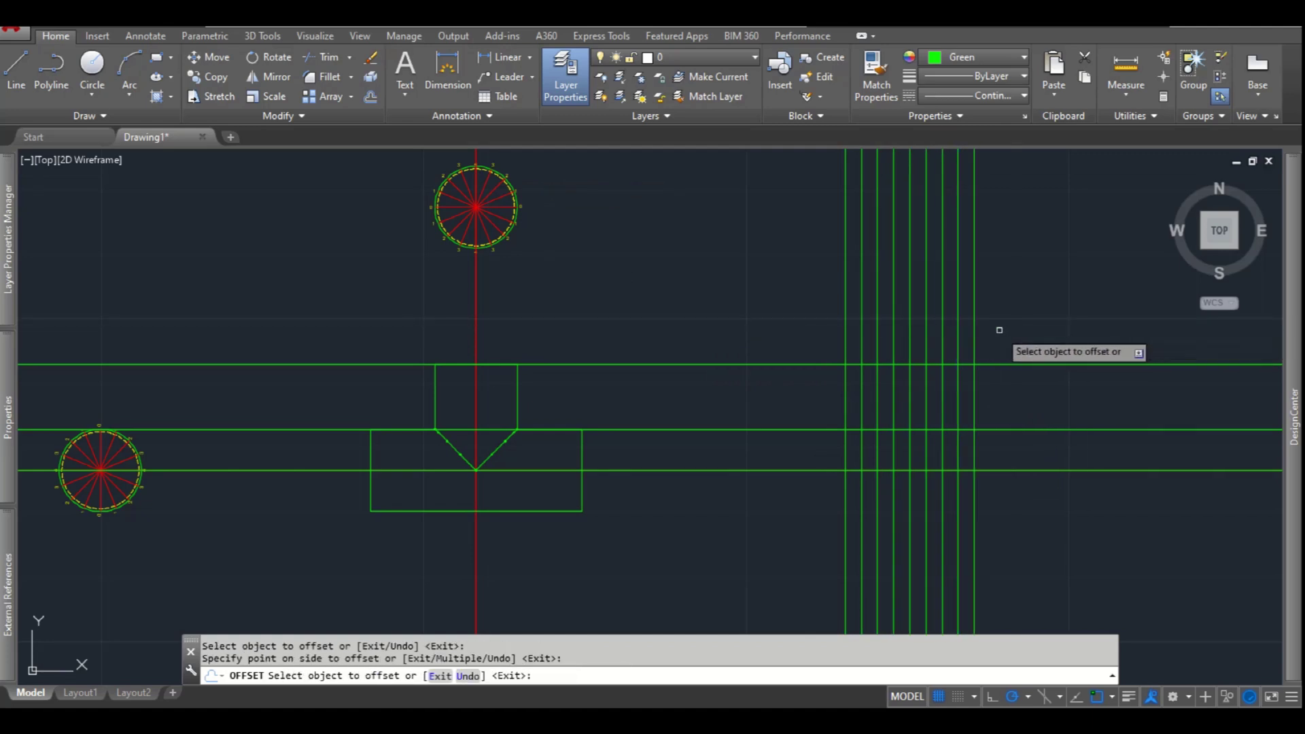
key("Escape")
Mirror the first eight vertical lines about the ninth line, keeping the originals
left_click(966, 336)
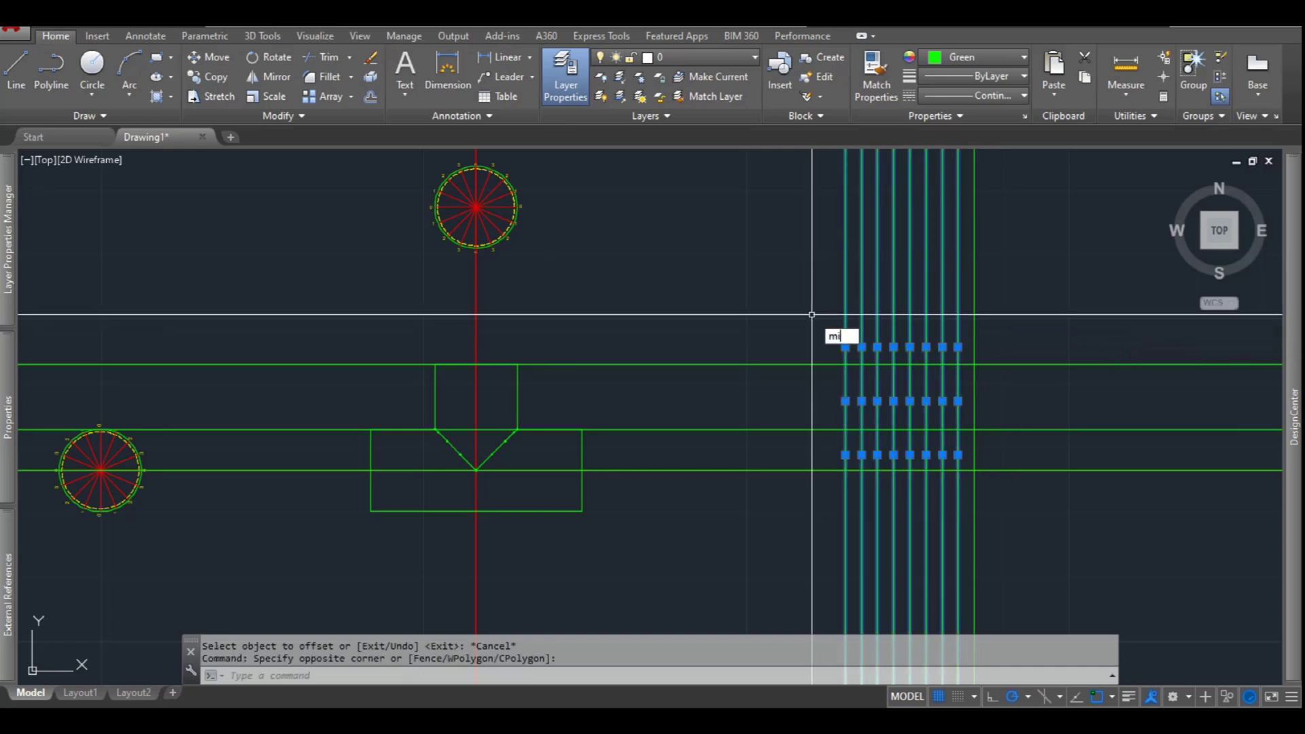
key("Return")
left_click(974, 302)
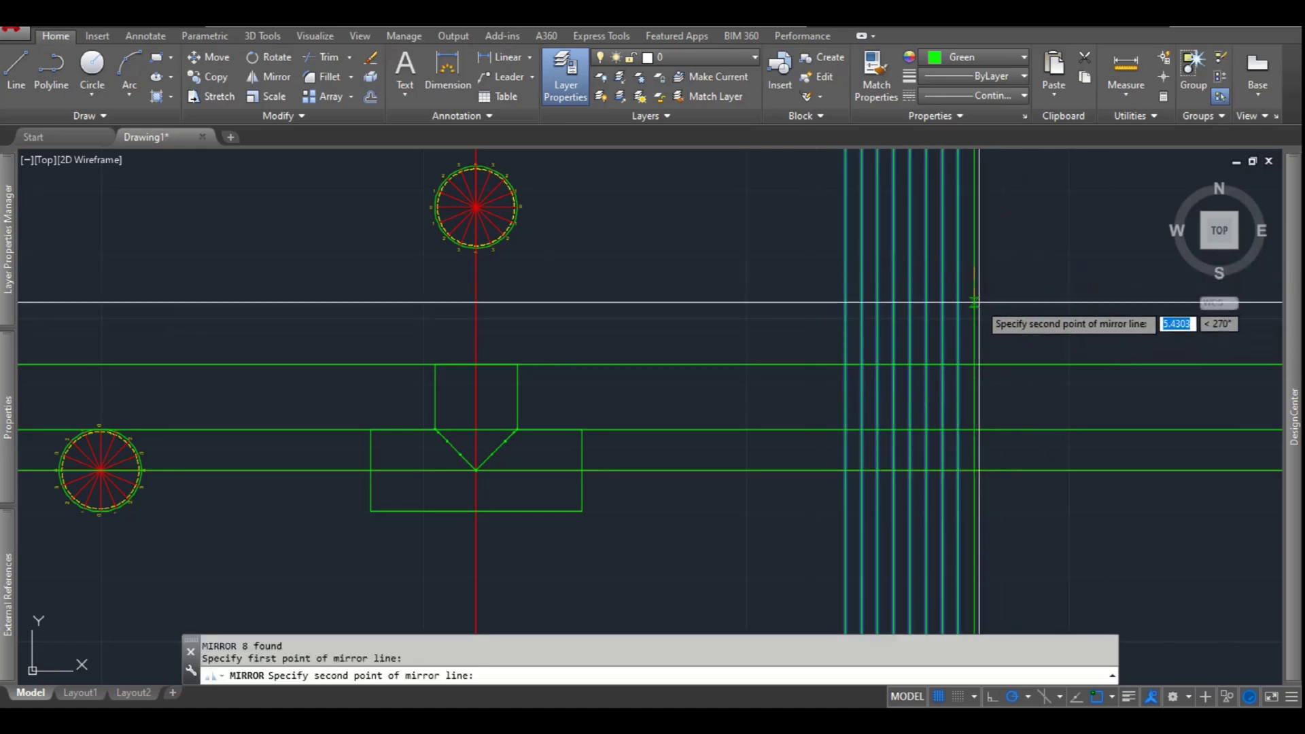
left_click(975, 303)
key("Return")
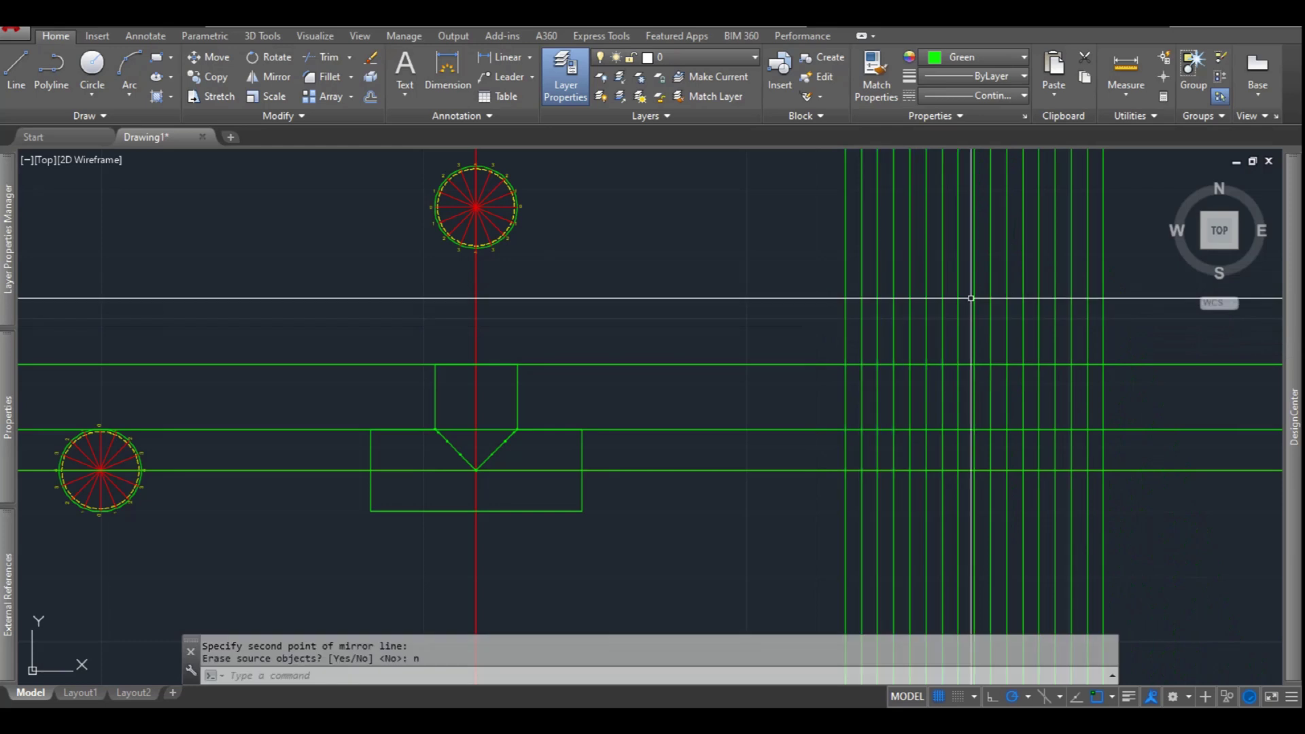
scroll(640, 329, "down", 2)
left_click(960, 283)
left_click(618, 349)
left_click(707, 312)
left_click(654, 487)
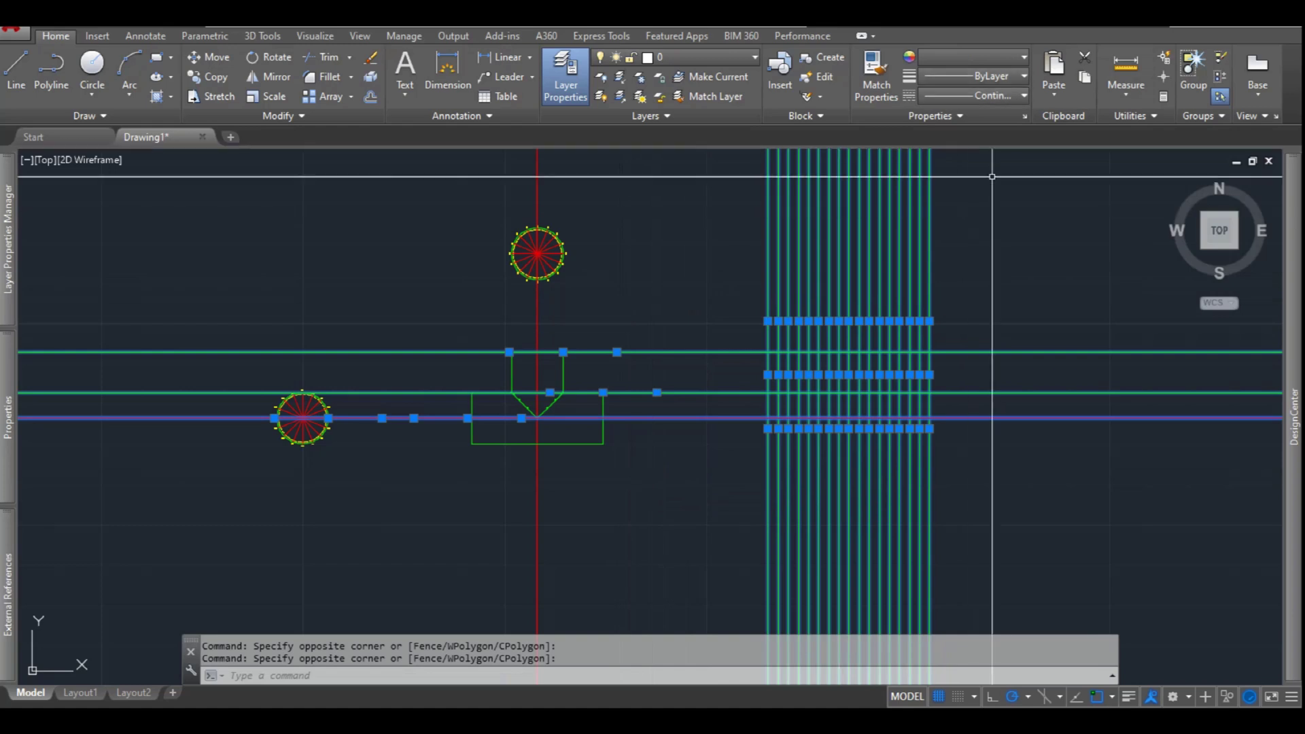
left_click(972, 57)
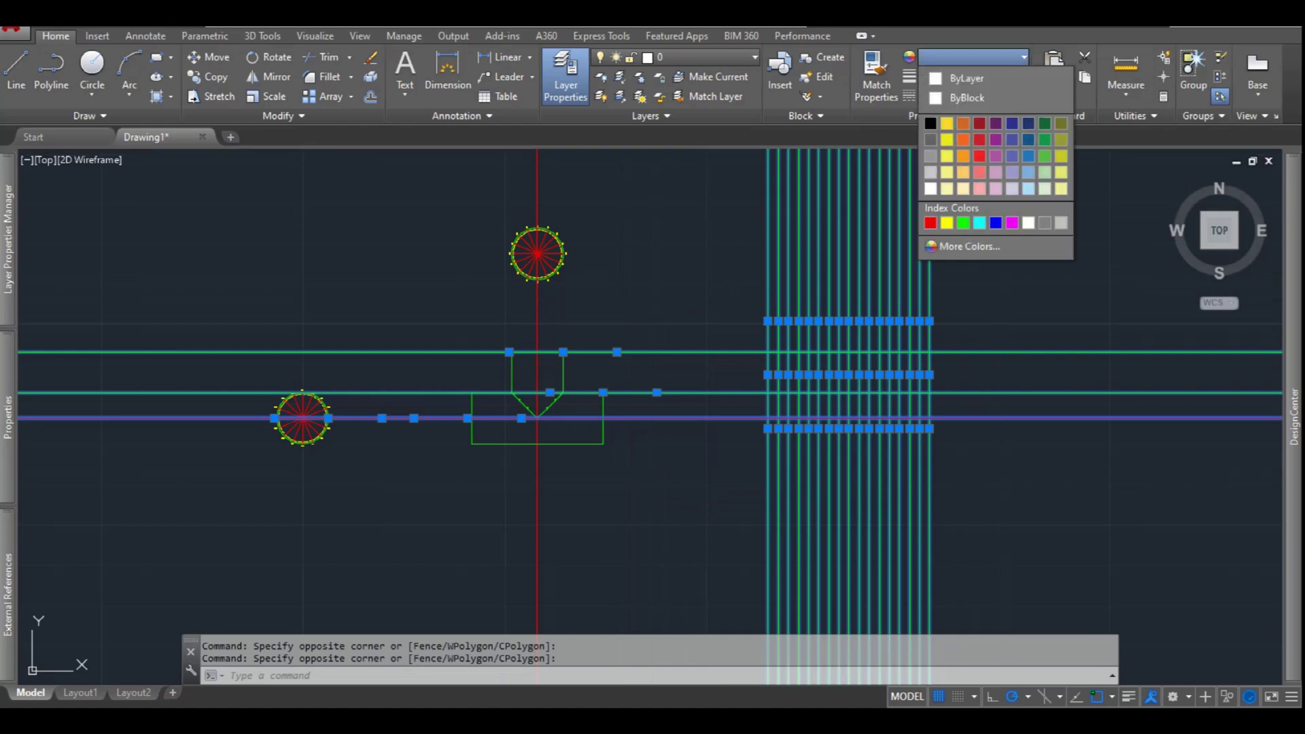
left_click(961, 195)
left_click(978, 203)
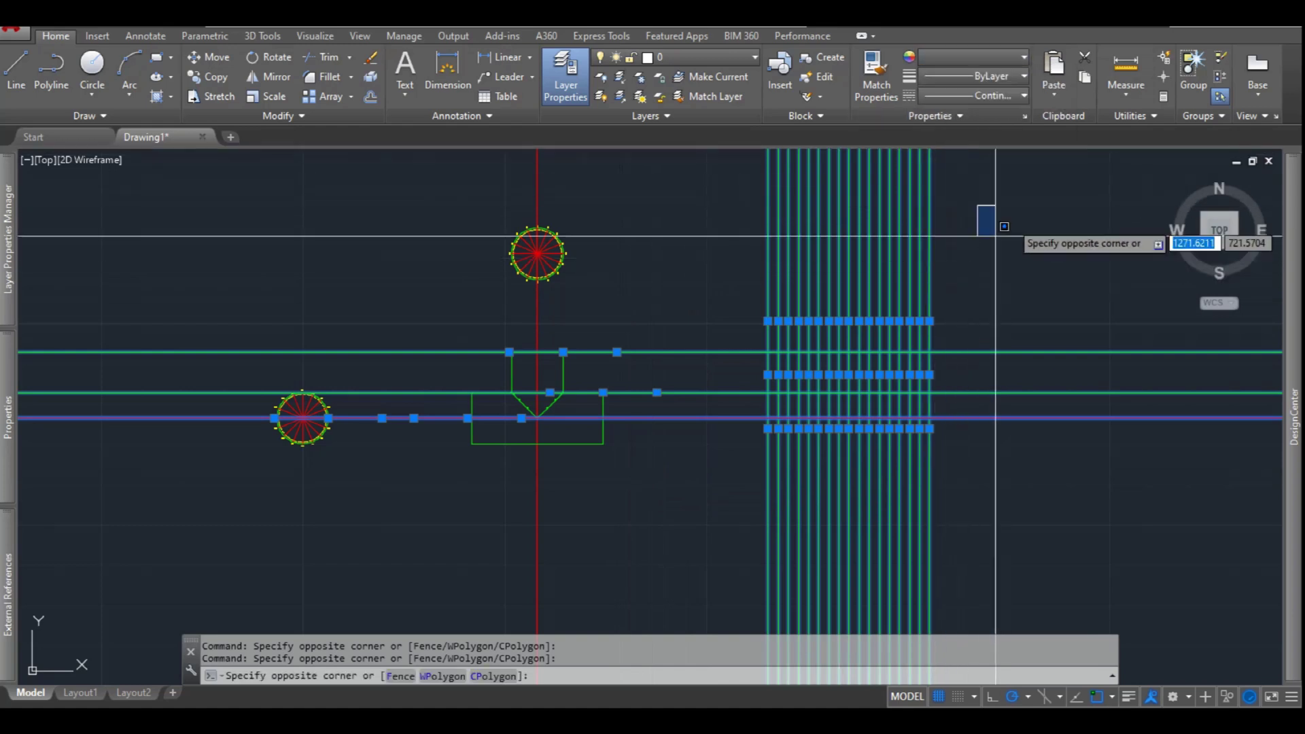
left_click(972, 57)
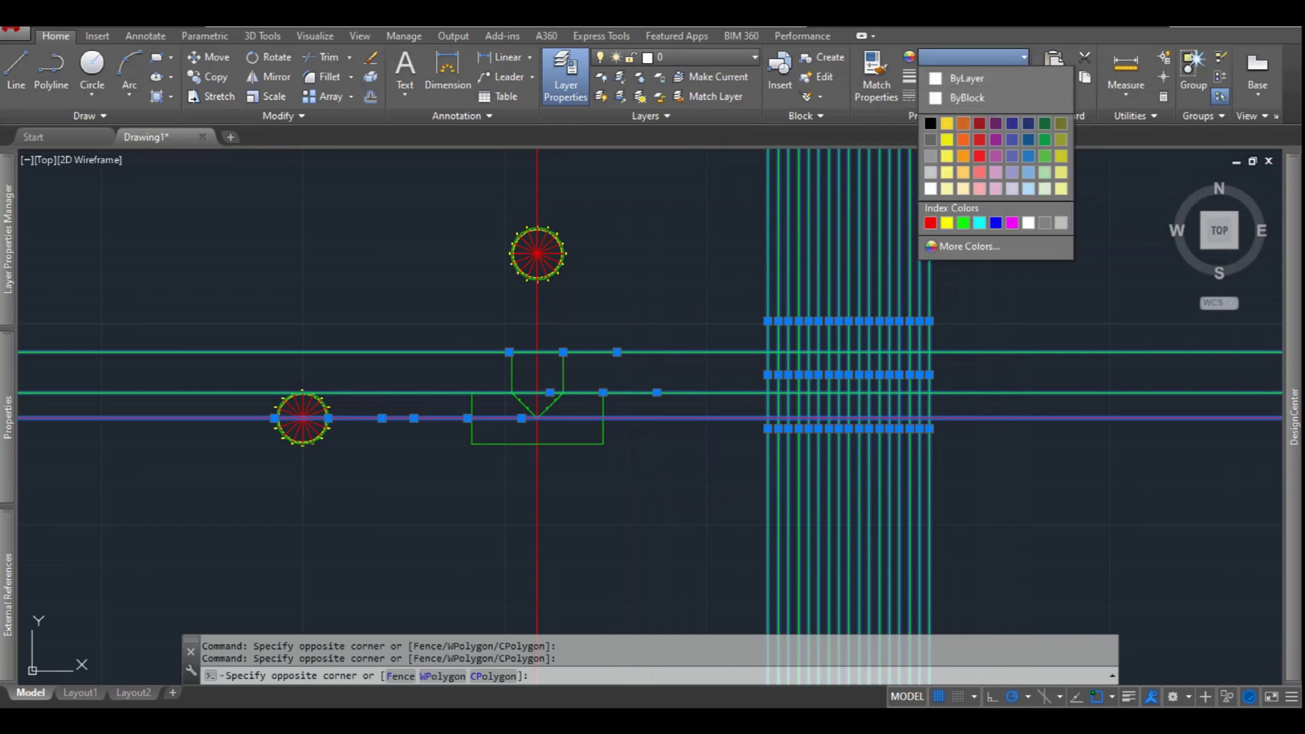
left_click(963, 223)
left_click(976, 204)
key("Escape")
Change the colour of all vertical grid lines and the horizontal construction lines crossing them to red
left_click(994, 299)
left_click(652, 578)
left_click(971, 56)
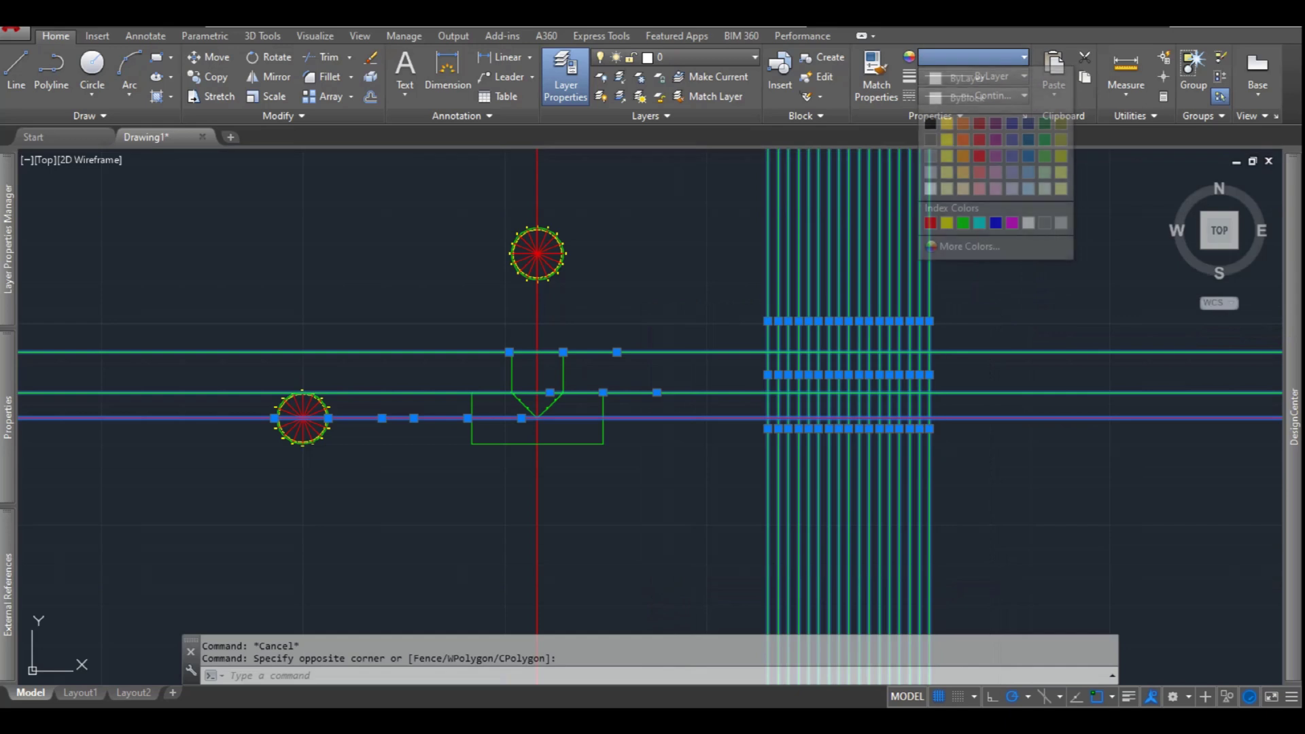
left_click(930, 223)
key("Escape")
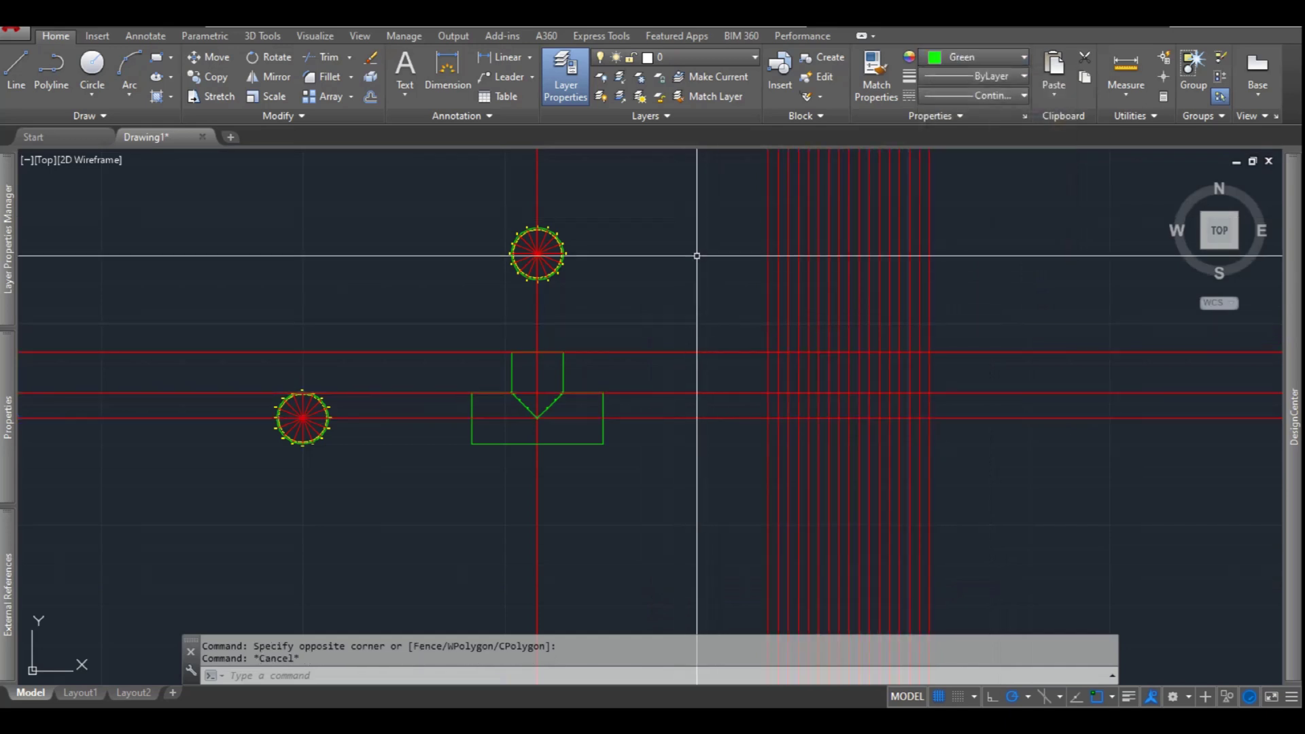
Draw vertical construction lines through the numbered division points of the circle above the branch
type("xl")
key("Return")
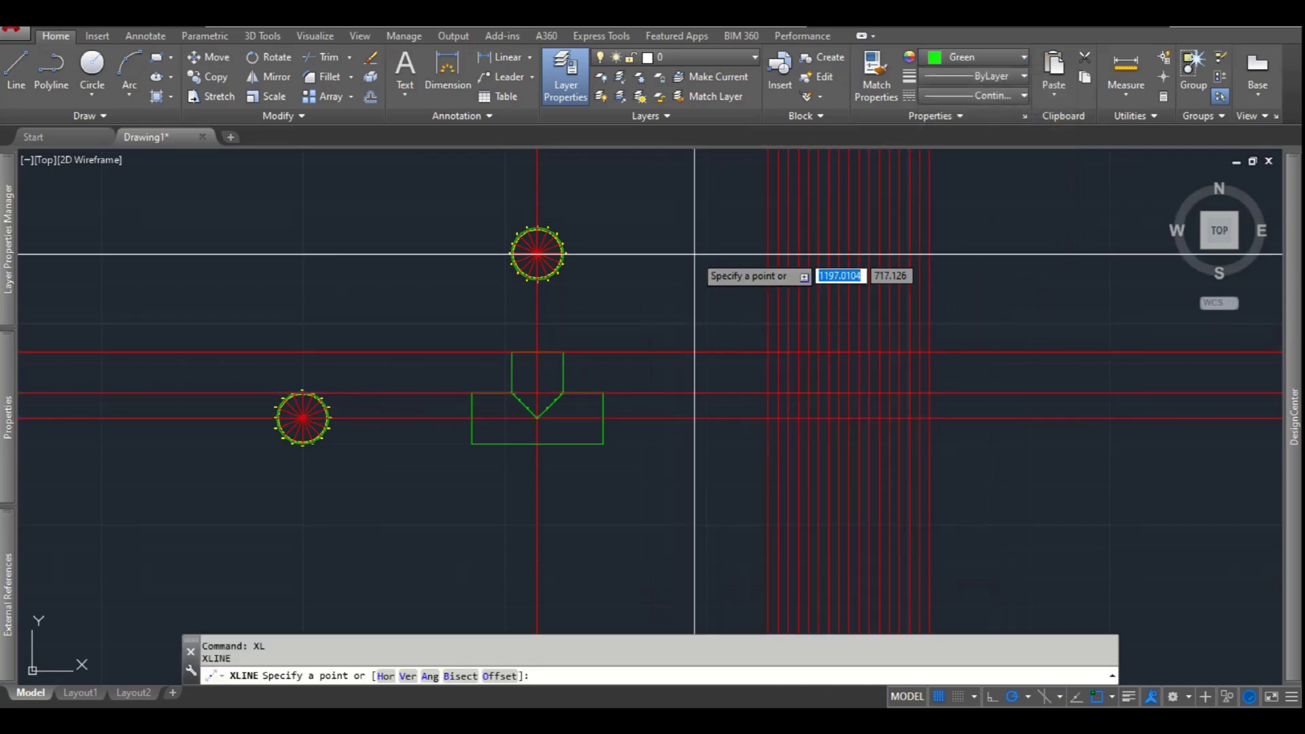
type("v")
key("Return")
scroll(537, 253, "up", 10)
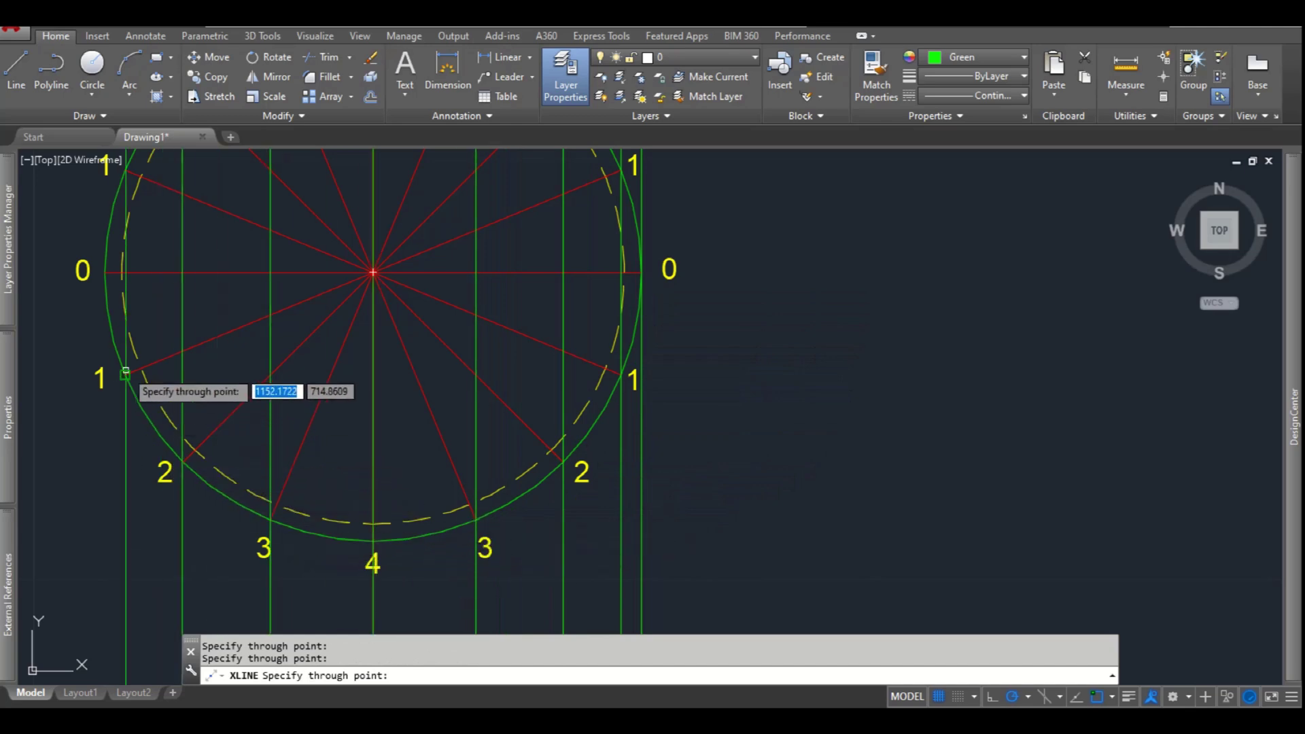
scroll(104, 272, "down", 5)
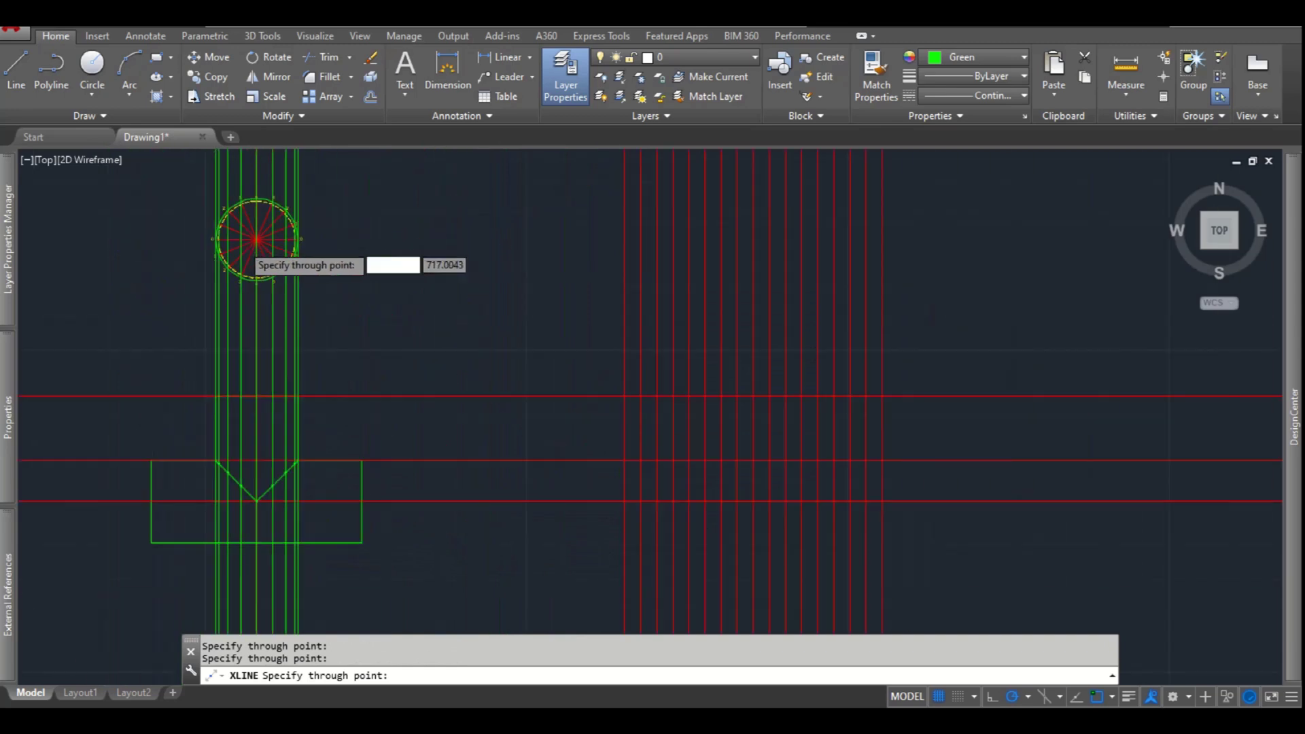
key("Escape")
Draw horizontal construction lines through the marked points along the right half of the tee's V-shaped intersection line
scroll(213, 338, "up", 5)
type("xl")
key("Return")
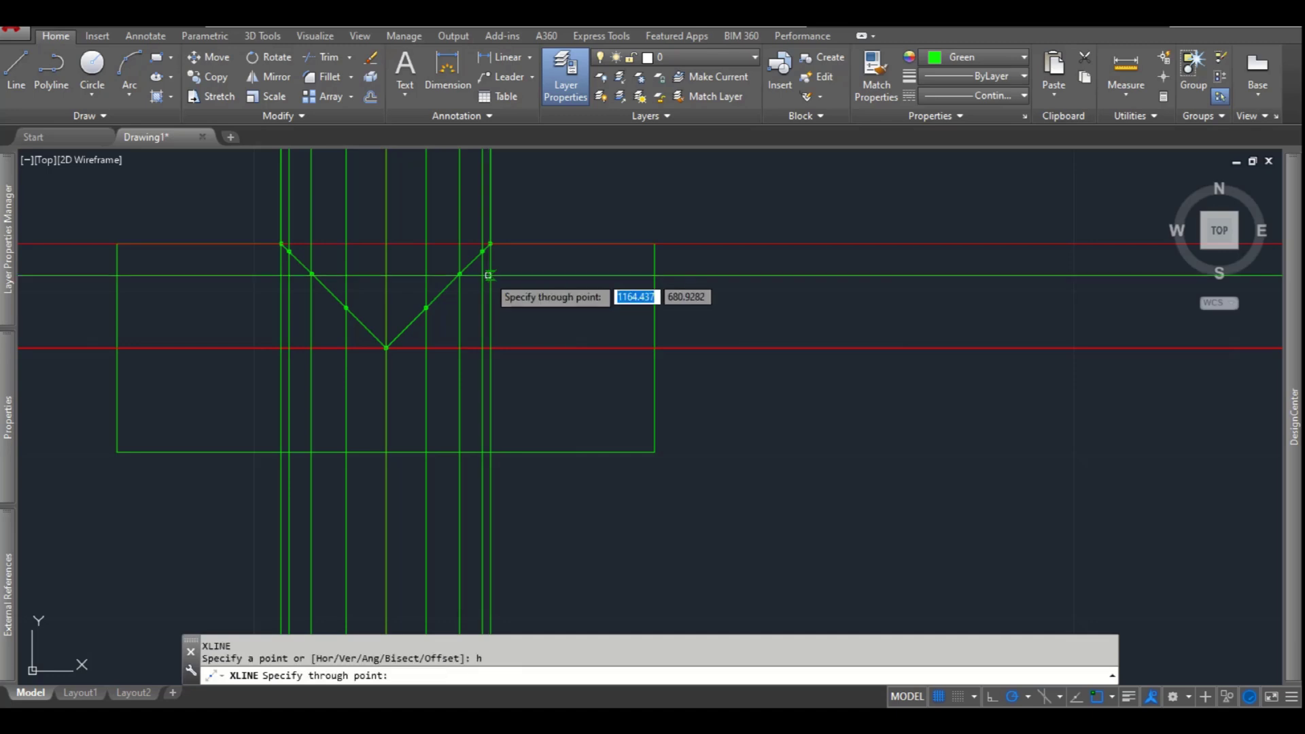
scroll(485, 253, "up", 5)
left_click(483, 298)
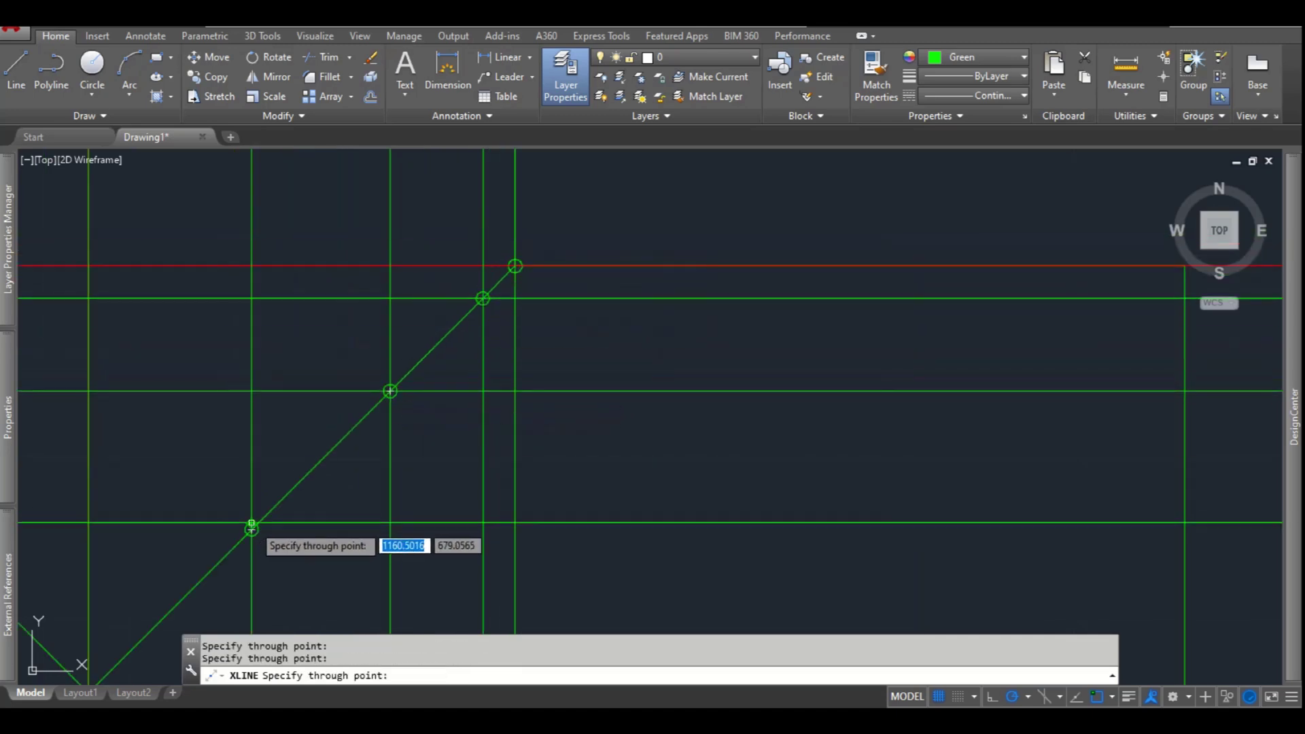
middle_click_drag(252, 530, 367, 398)
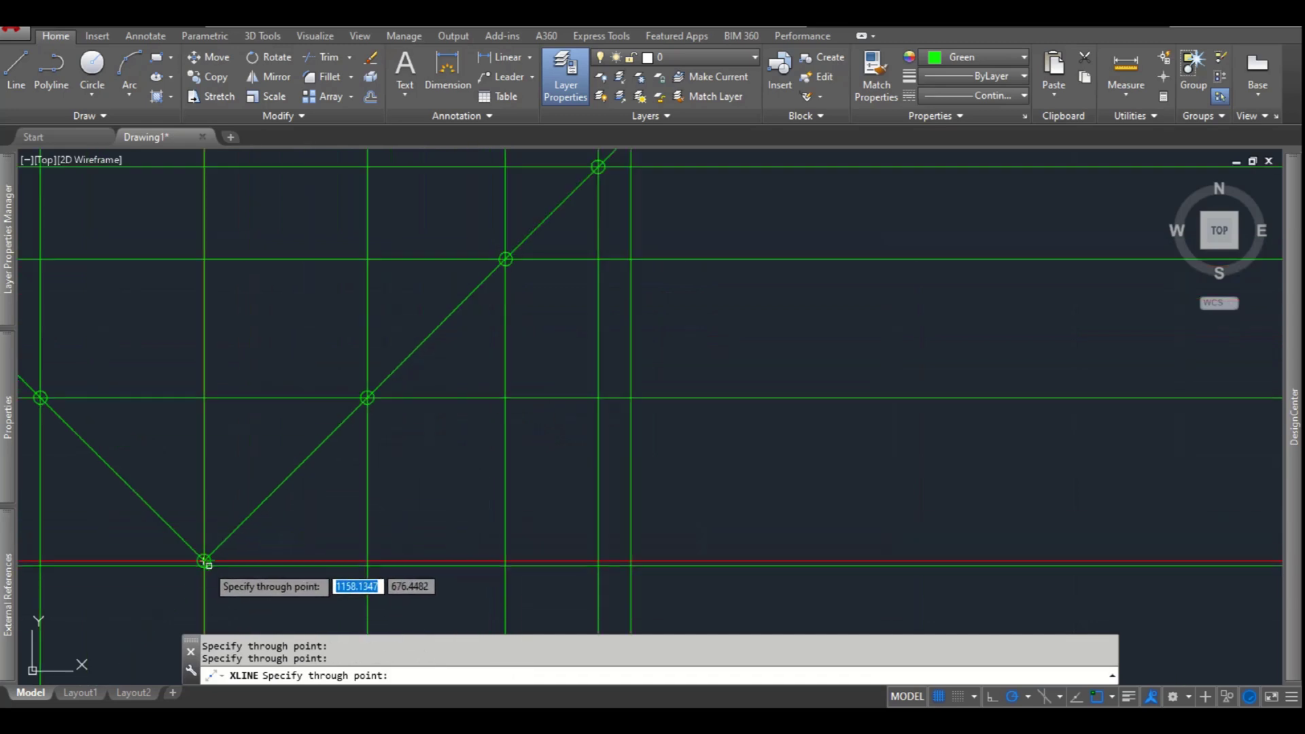
scroll(272, 476, "down", 8)
key("Escape")
Change the colour of the horizontal construction lines through the tee's intersection points to red
scroll(483, 398, "up", 2)
left_click(486, 416)
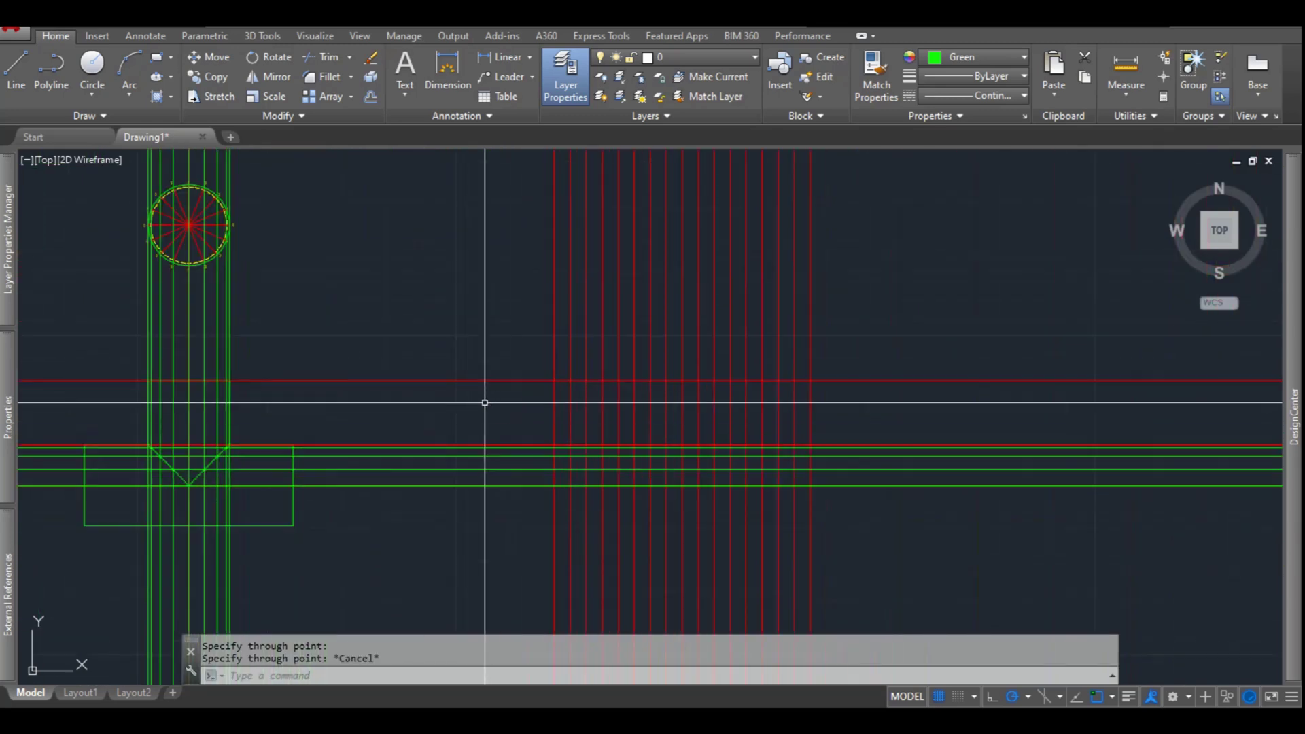
left_click(408, 577)
left_click(979, 57)
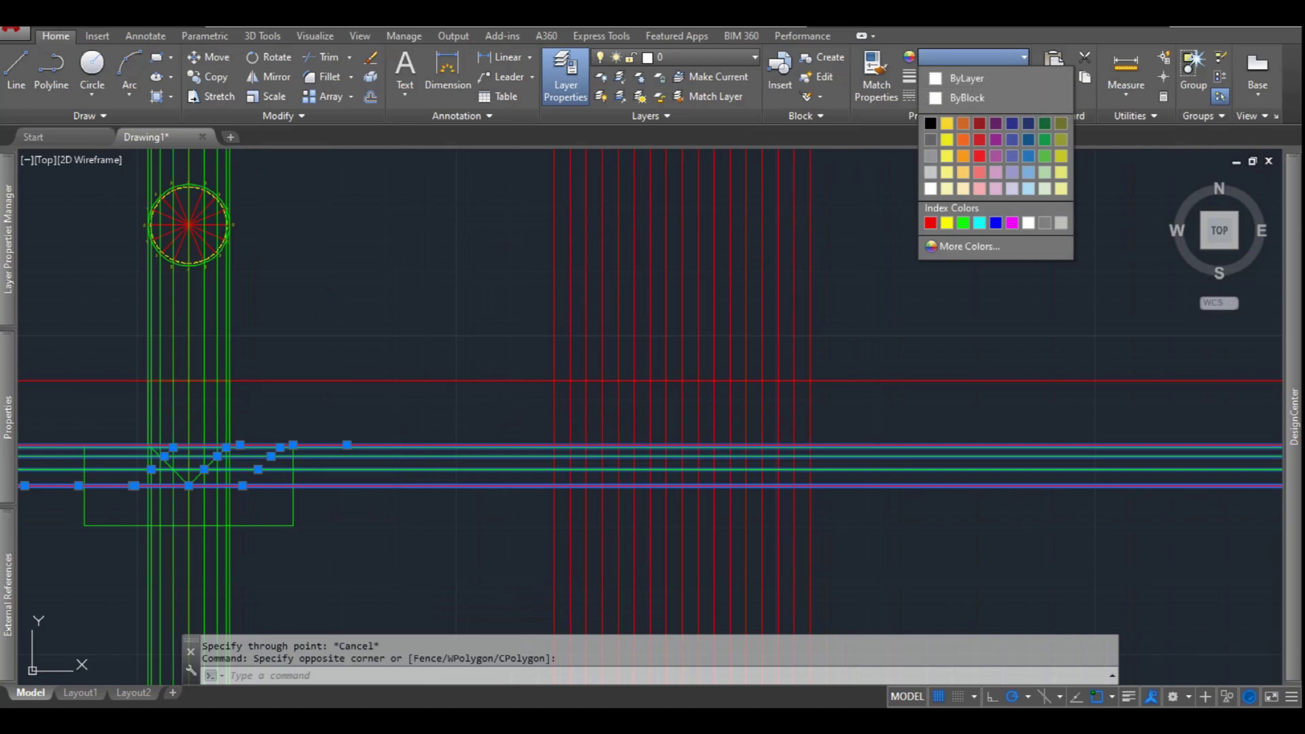
left_click(930, 223)
scroll(245, 442, "up", 3)
key("Escape")
Copy the marker circle at the intersection line's upper right end onto the first five vertical grid lines, one horizontal line lower each time
scroll(326, 333, "up", 6)
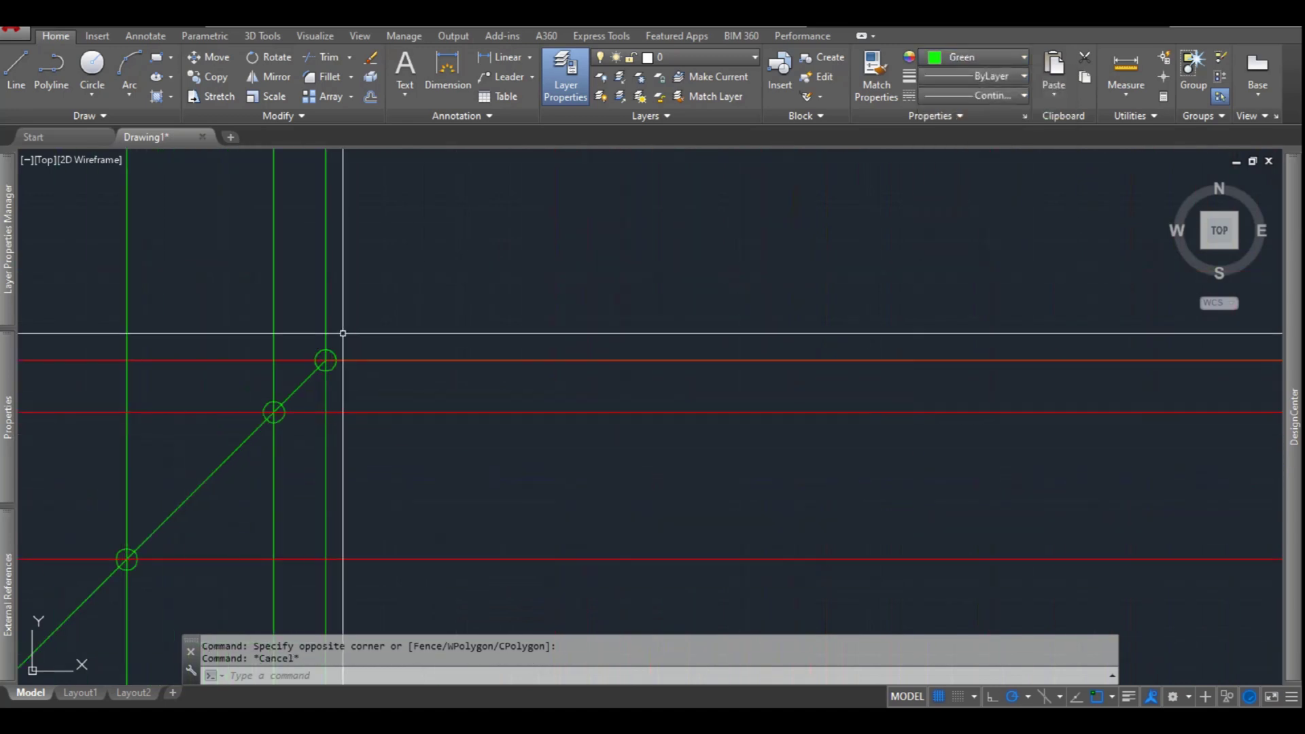
left_click(355, 403)
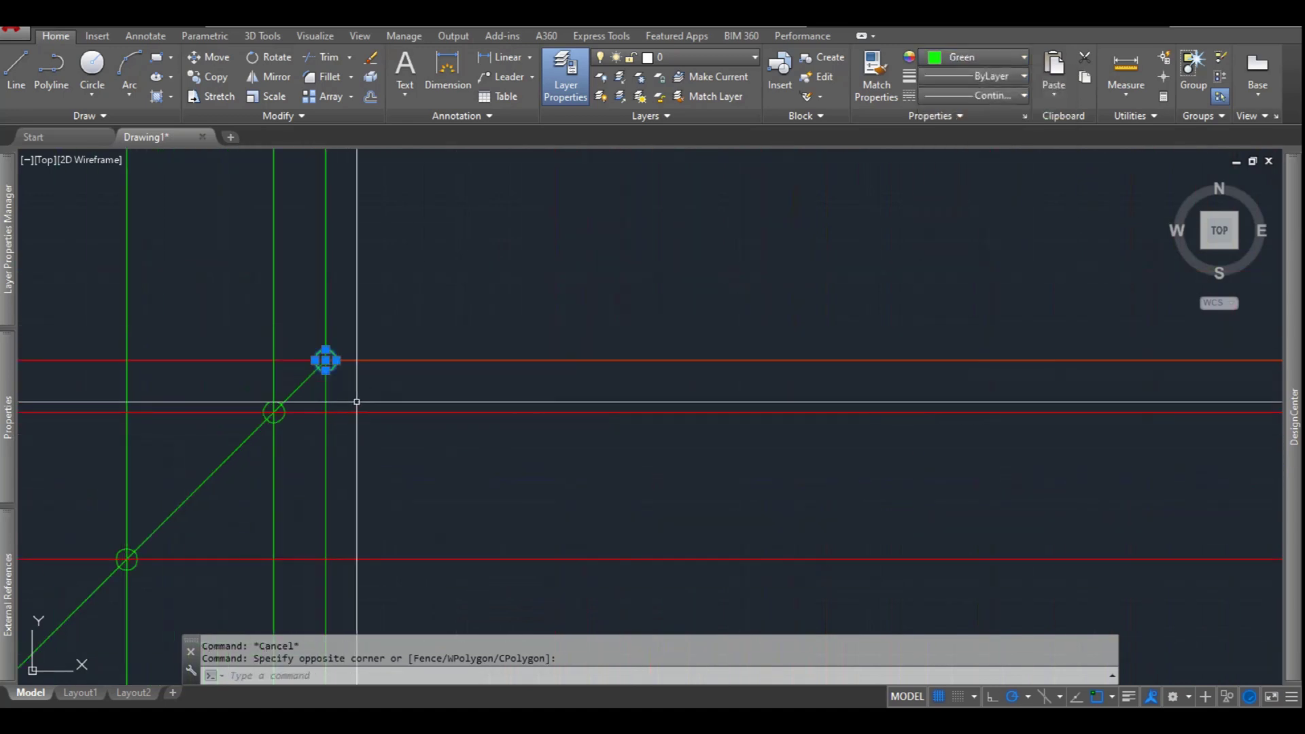
key("Return")
scroll(319, 370, "up", 2)
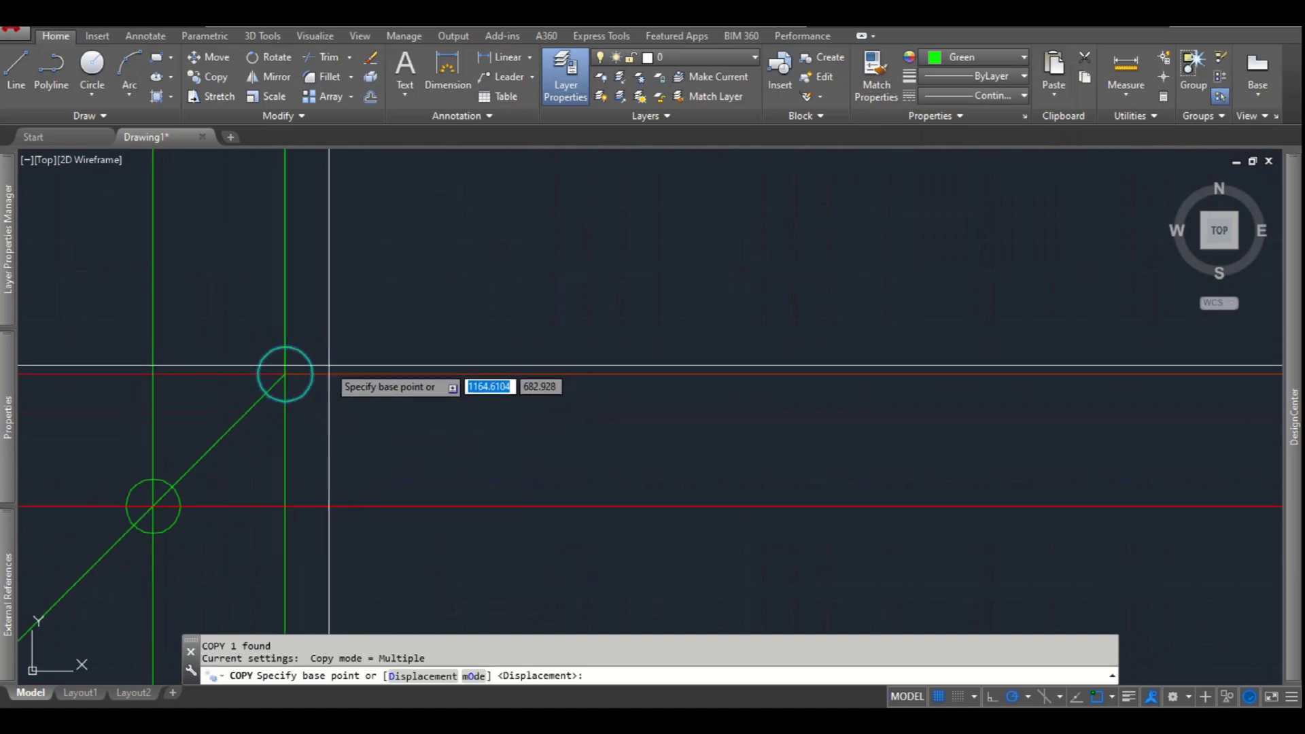
left_click(285, 373)
scroll(272, 391, "down", 5)
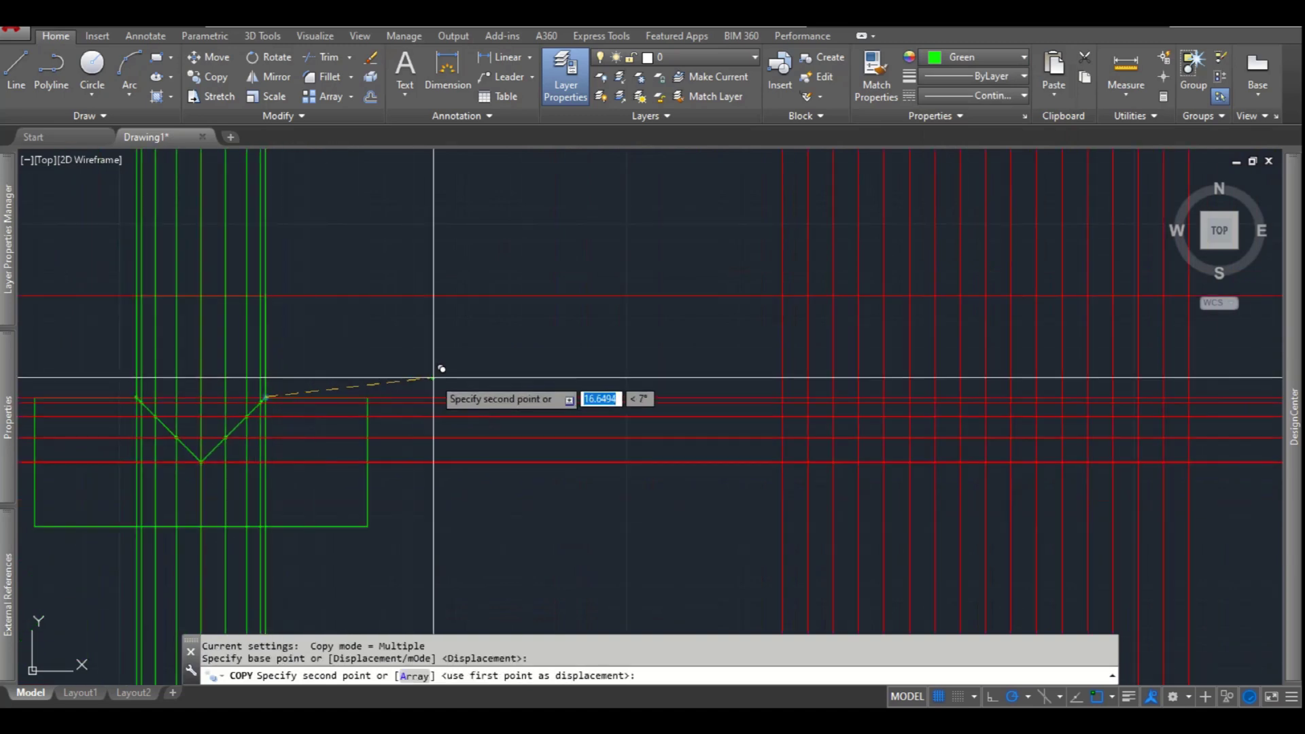
scroll(728, 407, "up", 6)
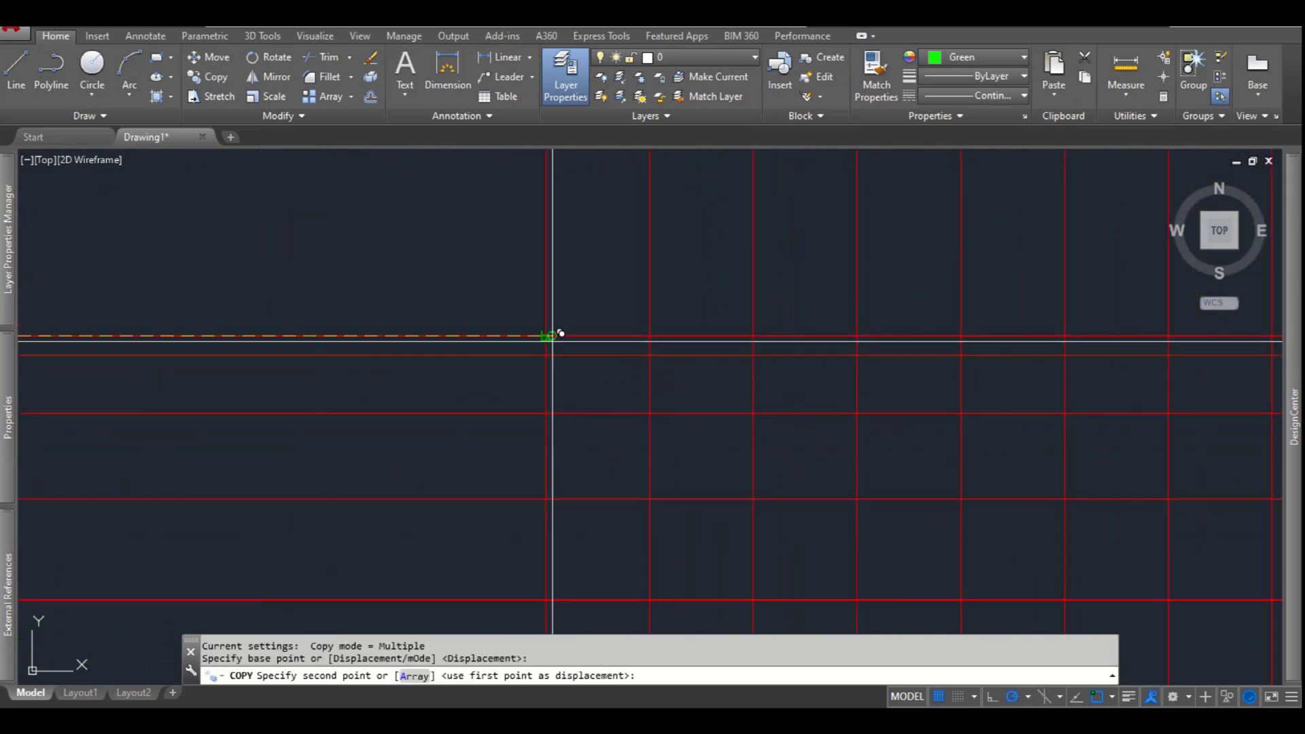
left_click(650, 356)
left_click(753, 413)
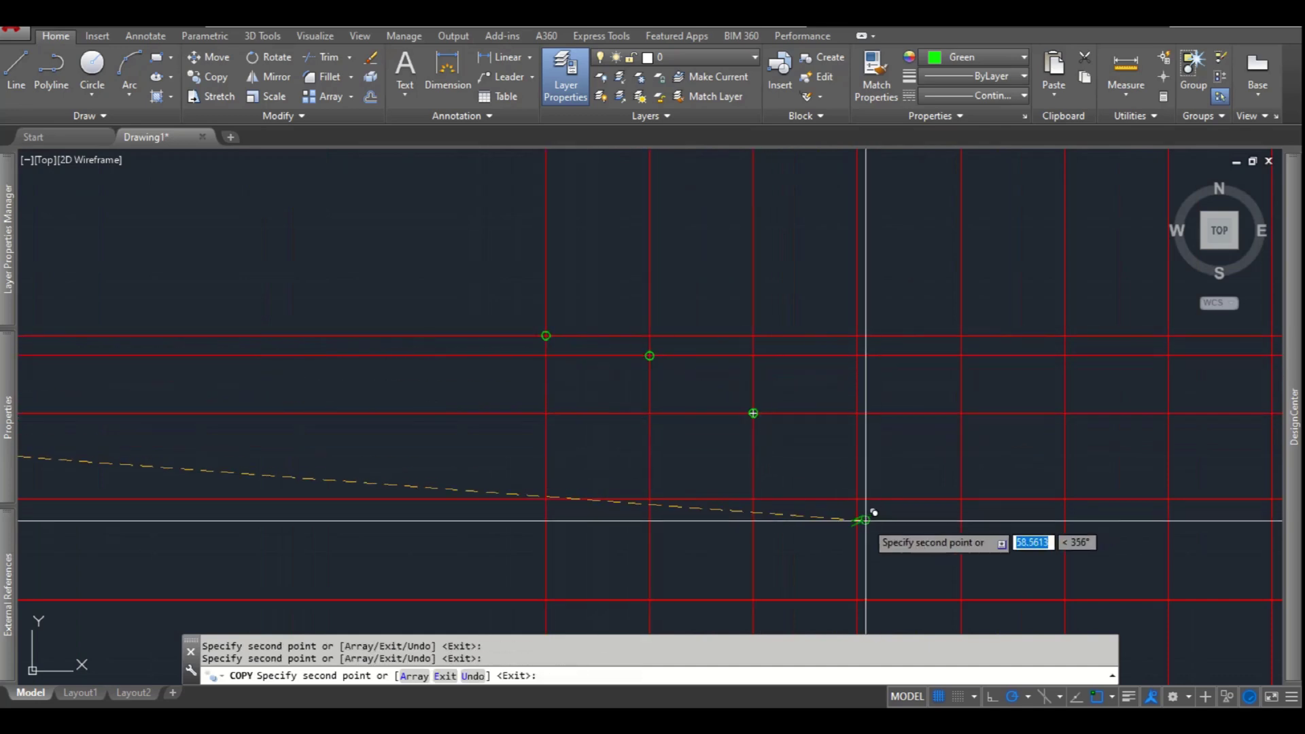
left_click(857, 499)
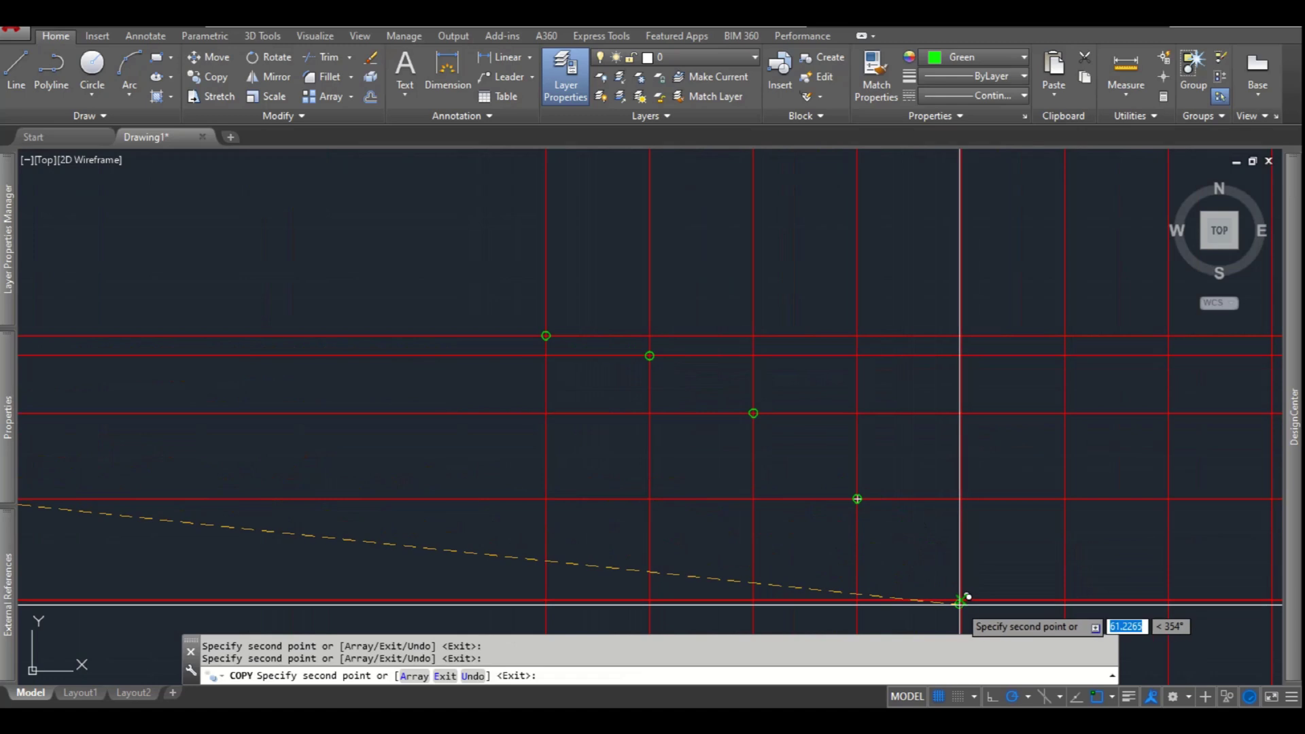
scroll(883, 543, "down", 3)
scroll(871, 498, "up", 3)
Continue the circle copies on the sixth to thirteenth grid lines, rising to the intersection line's top level at the ninth and descending again
scroll(768, 523, "down", 2)
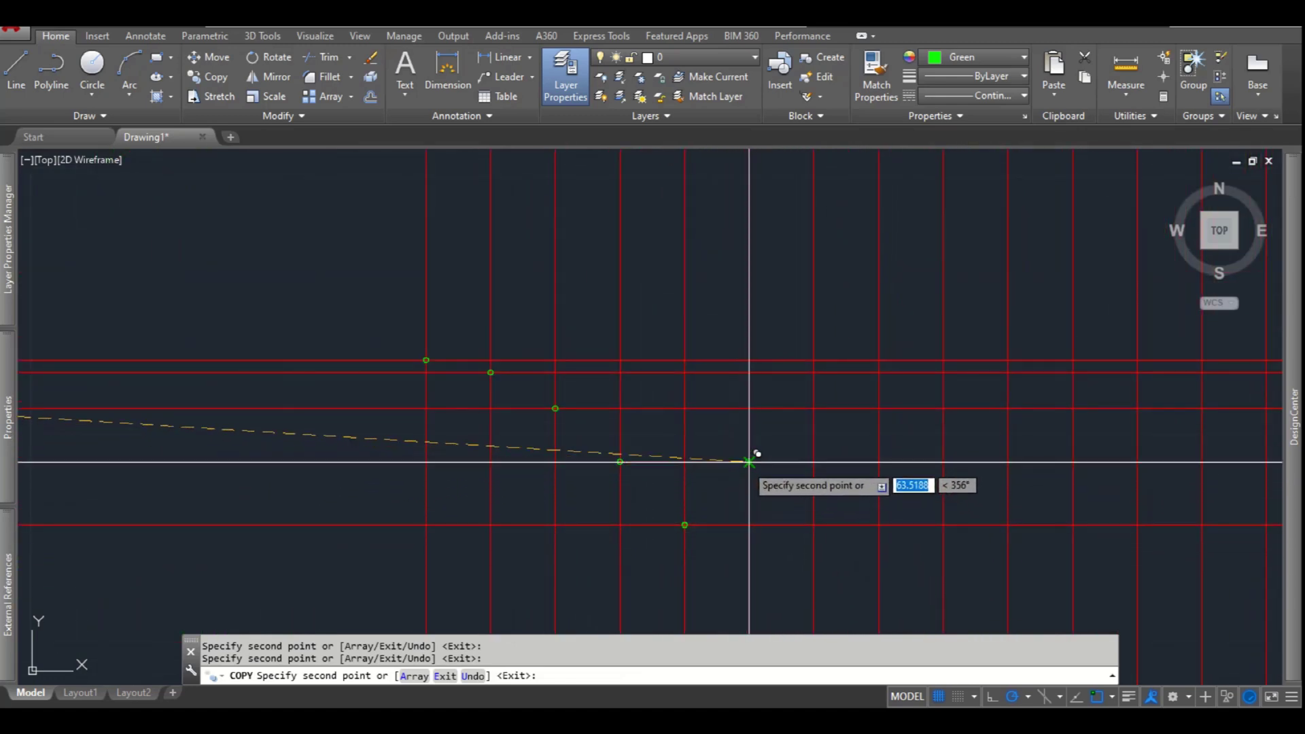
left_click(748, 463)
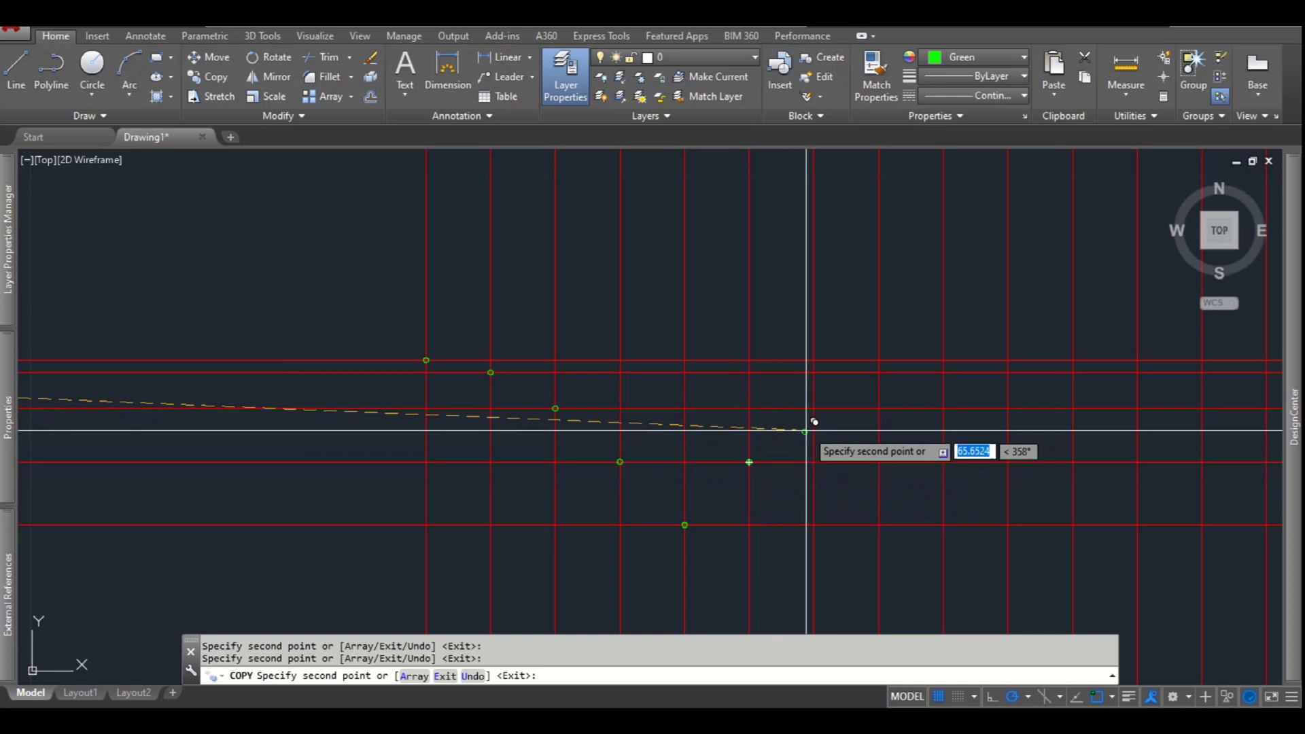
left_click(881, 373)
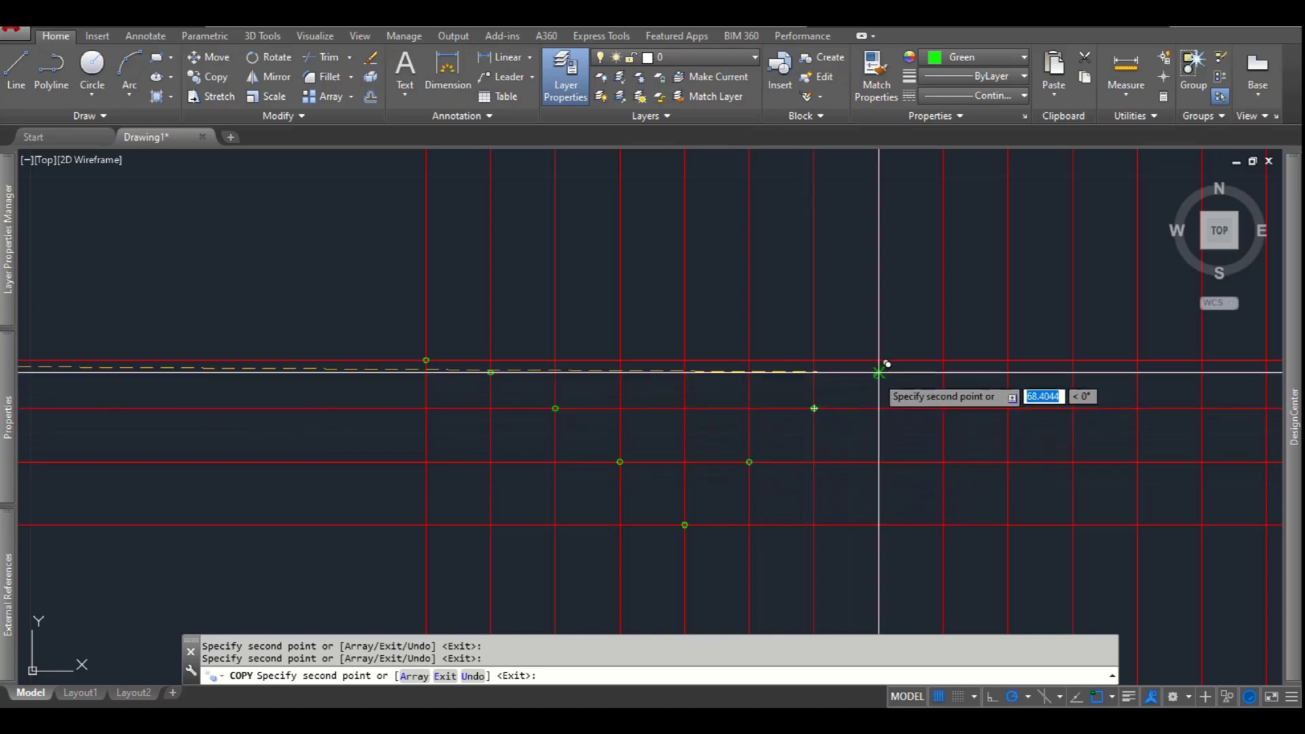
left_click(943, 360)
left_click(1009, 372)
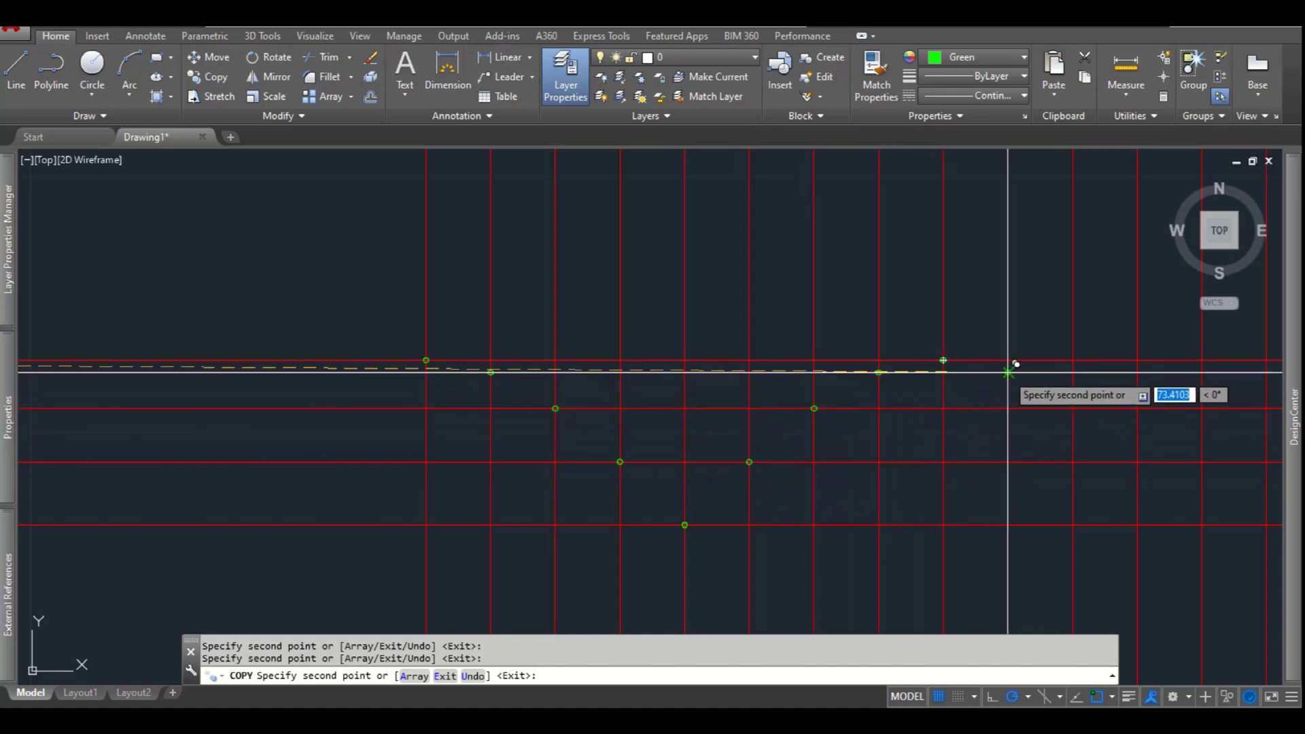
left_click(1074, 409)
left_click(1137, 462)
scroll(434, 283, "down", 2)
scroll(994, 418, "up", 2)
left_click(867, 445)
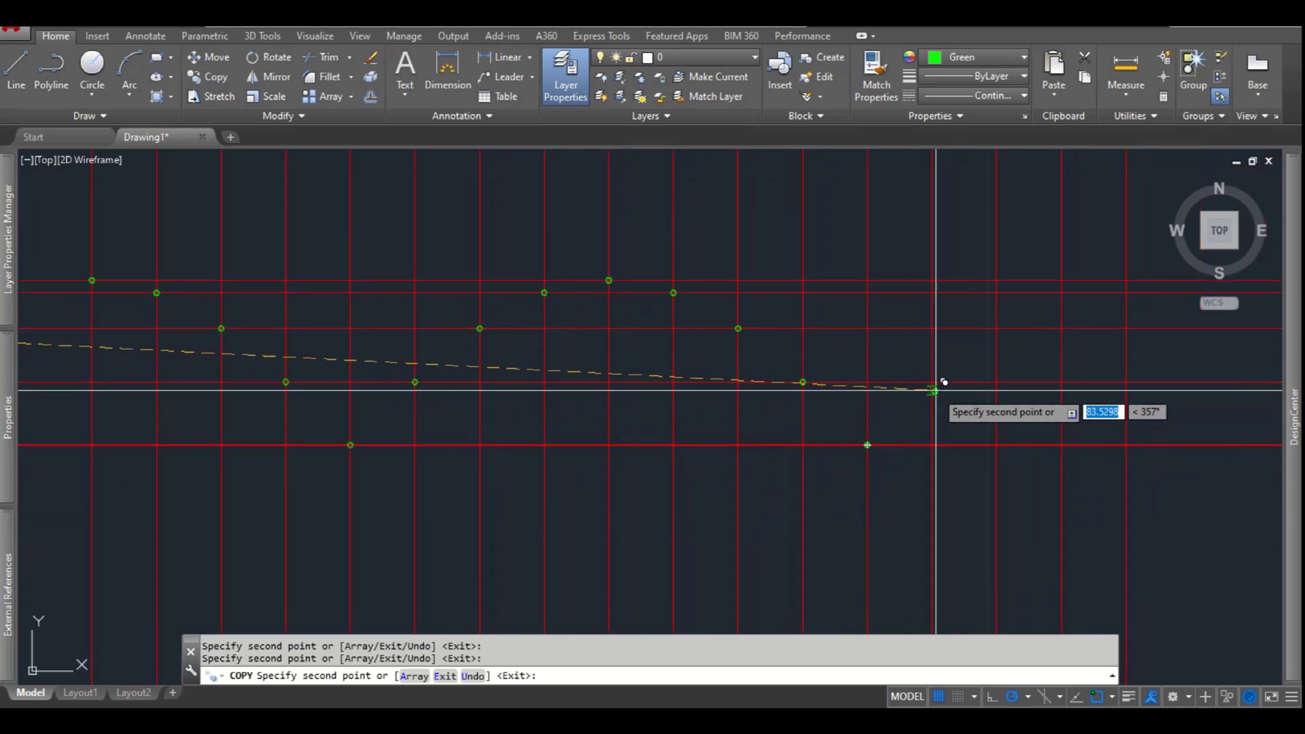
Place the last circle copies on the fourteenth to seventeenth grid lines, rising back to the intersection line's top level
left_click(932, 382)
left_click(997, 328)
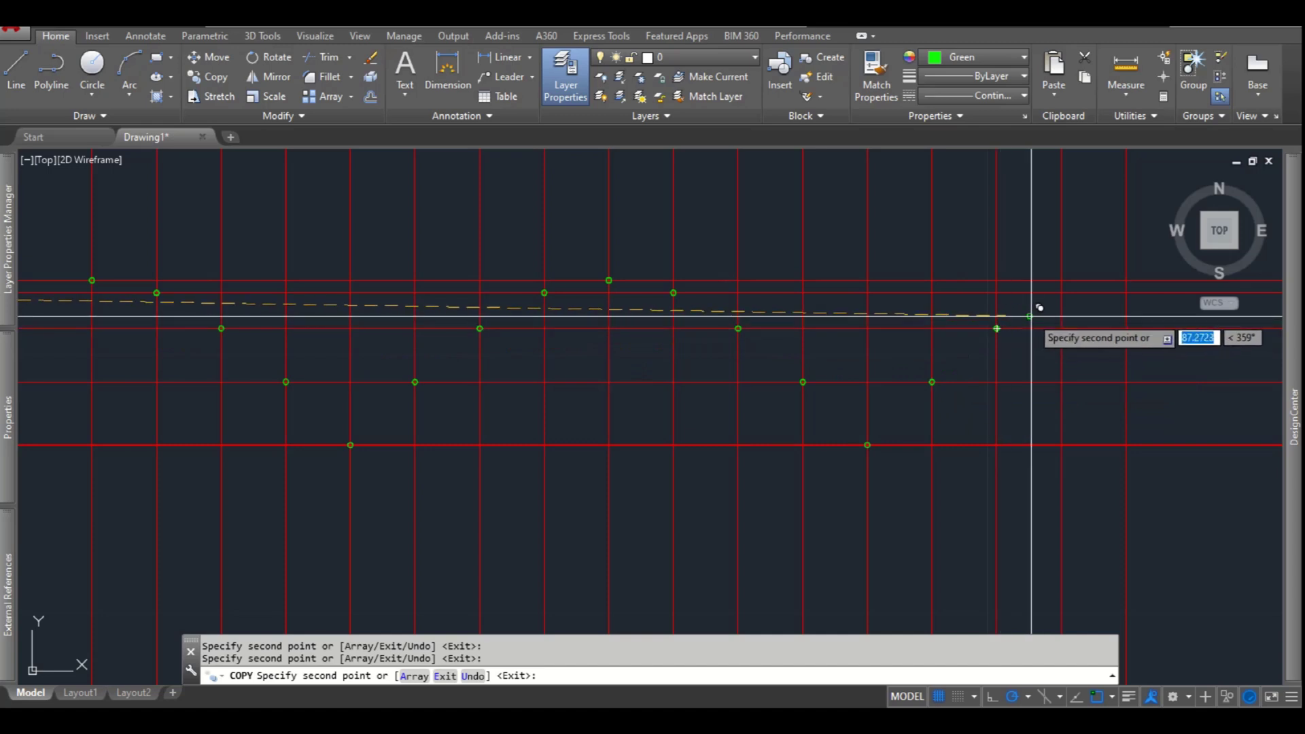
left_click(1061, 293)
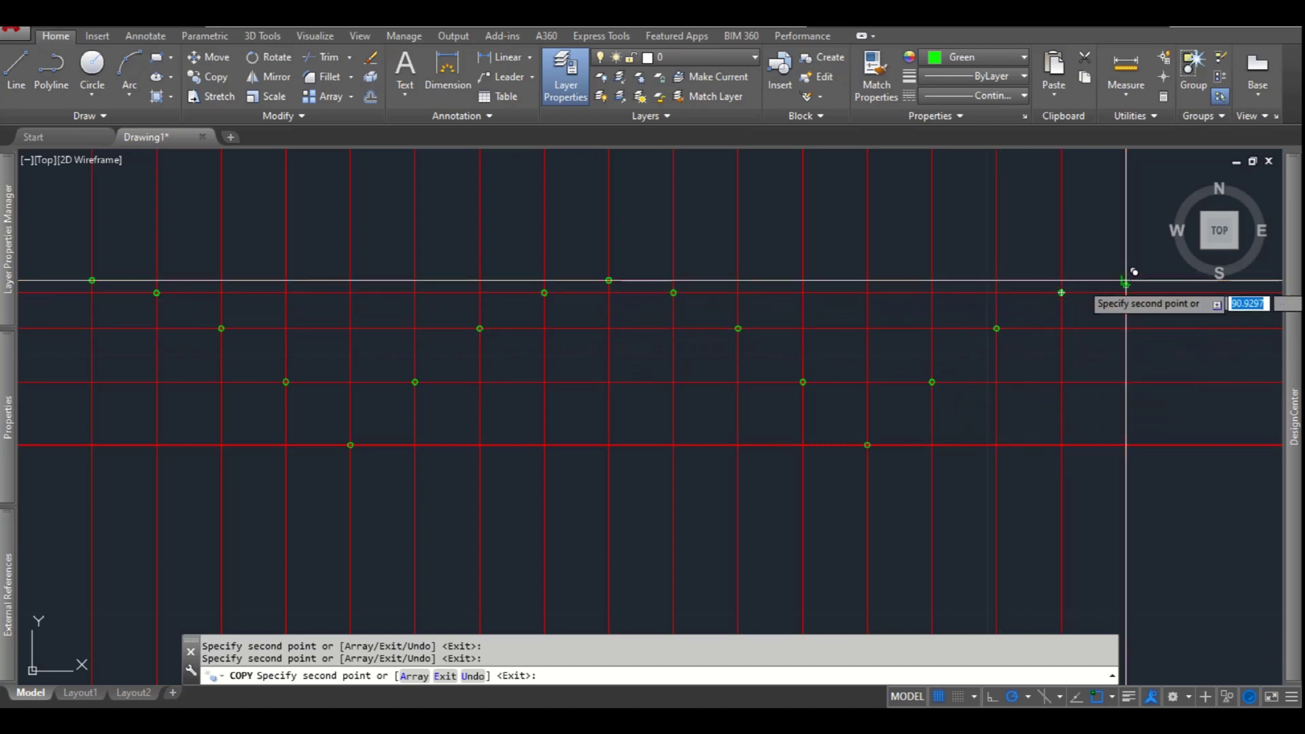
key("Escape")
scroll(708, 323, "down", 3)
Start a fit-point spline at the marker circle on the first vertical grid line and pass it through the second line's circle
scroll(452, 305, "up", 2)
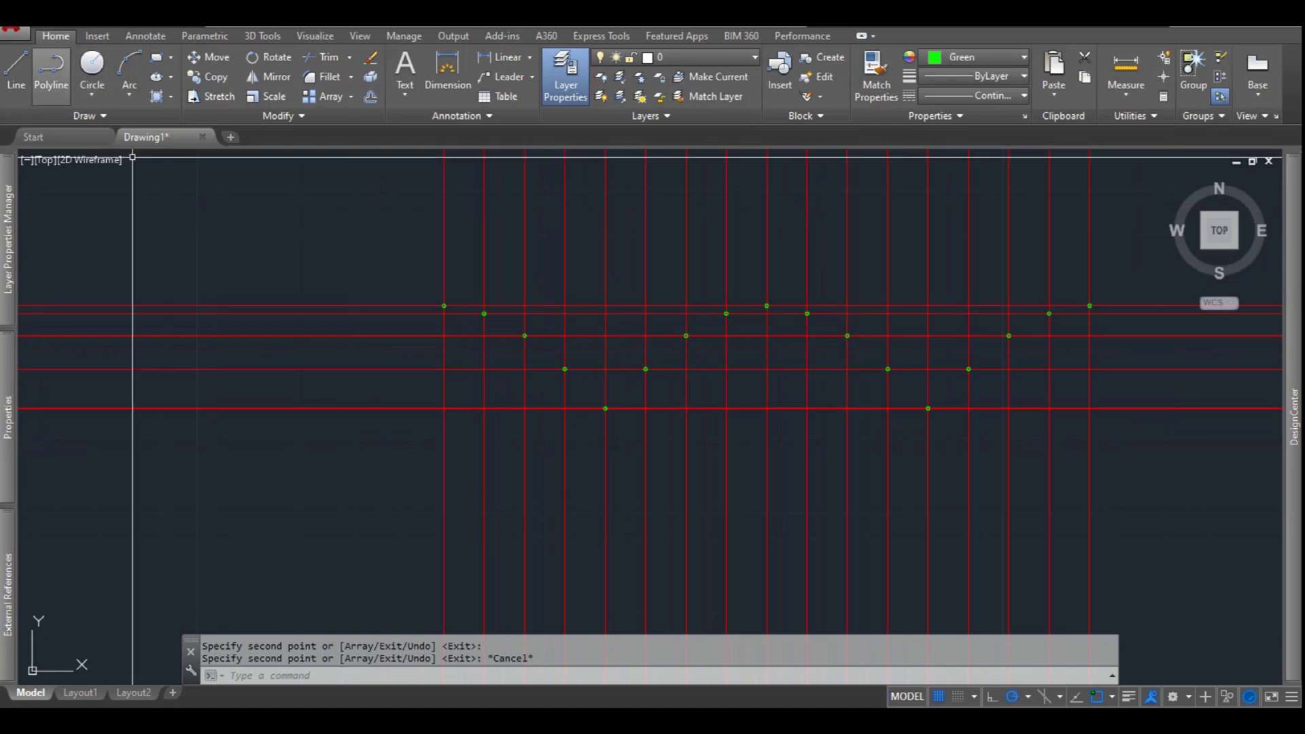
left_click(87, 116)
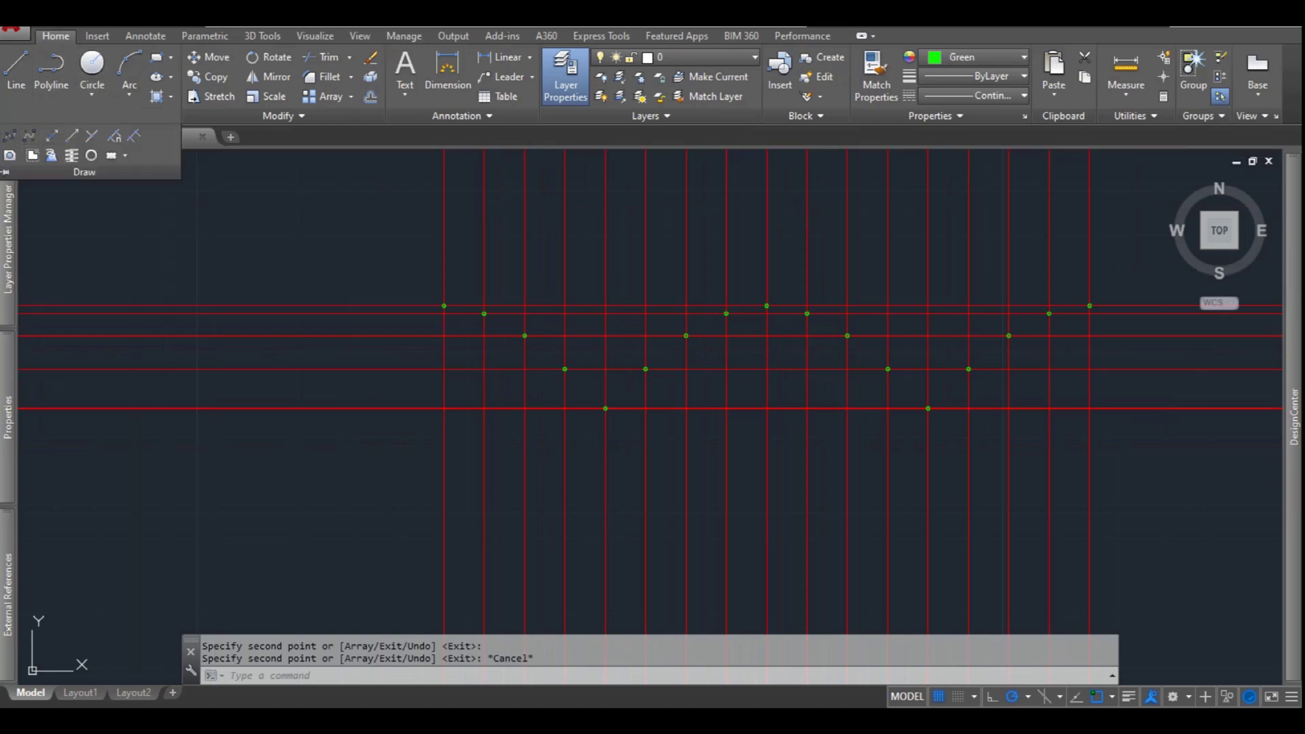
left_click(10, 136)
scroll(448, 299, "up", 2)
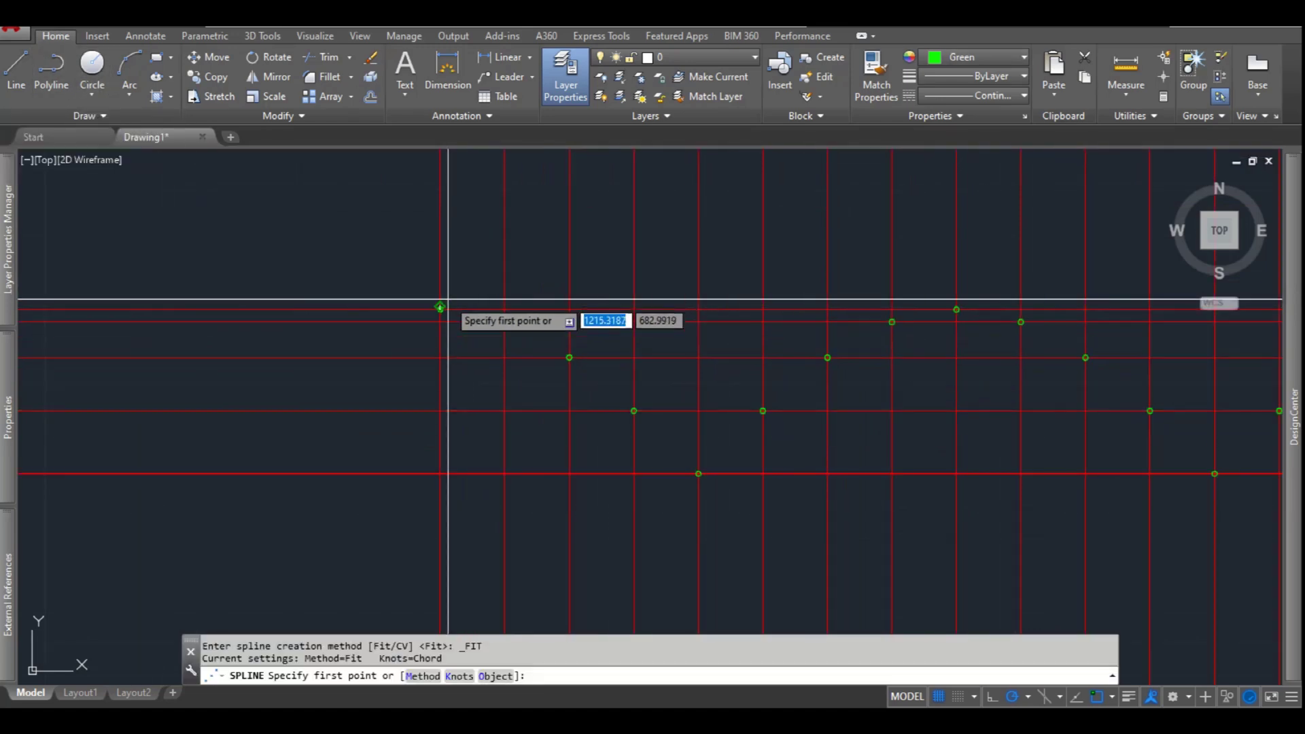
scroll(448, 299, "up", 2)
scroll(381, 292, "up", 3)
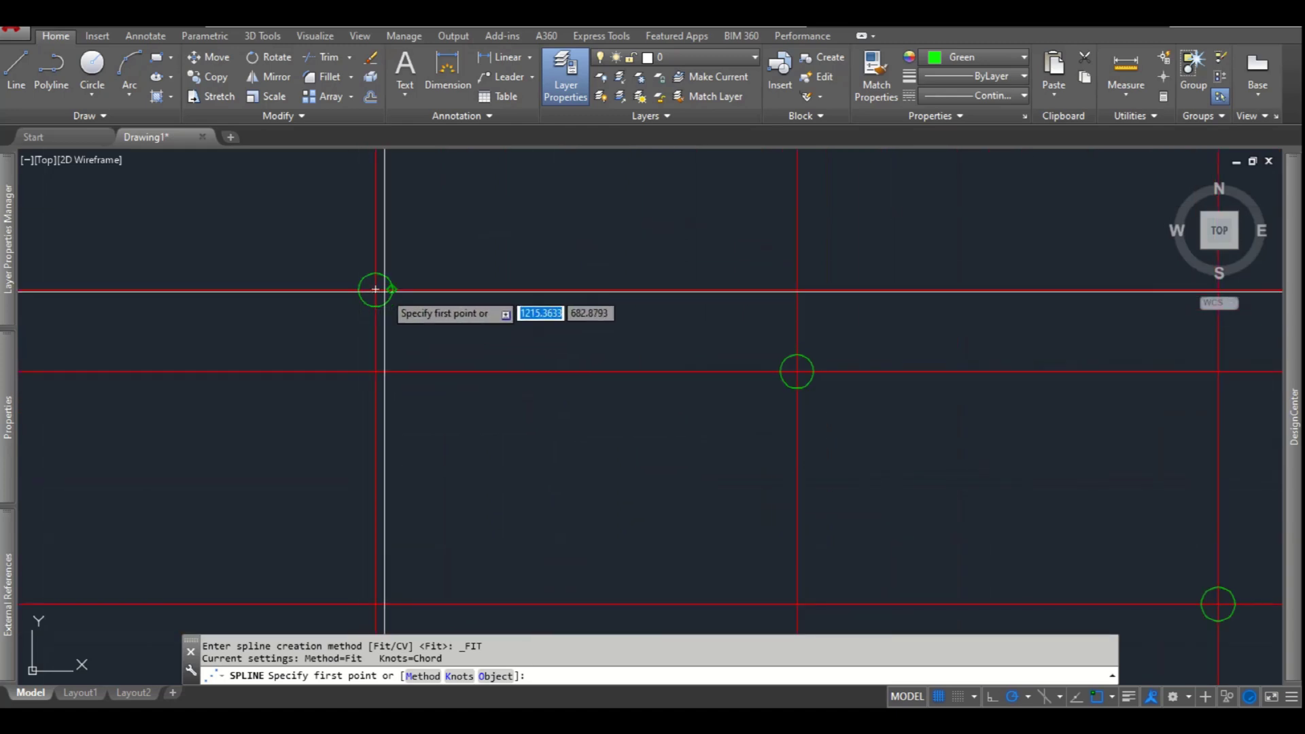
left_click(375, 290)
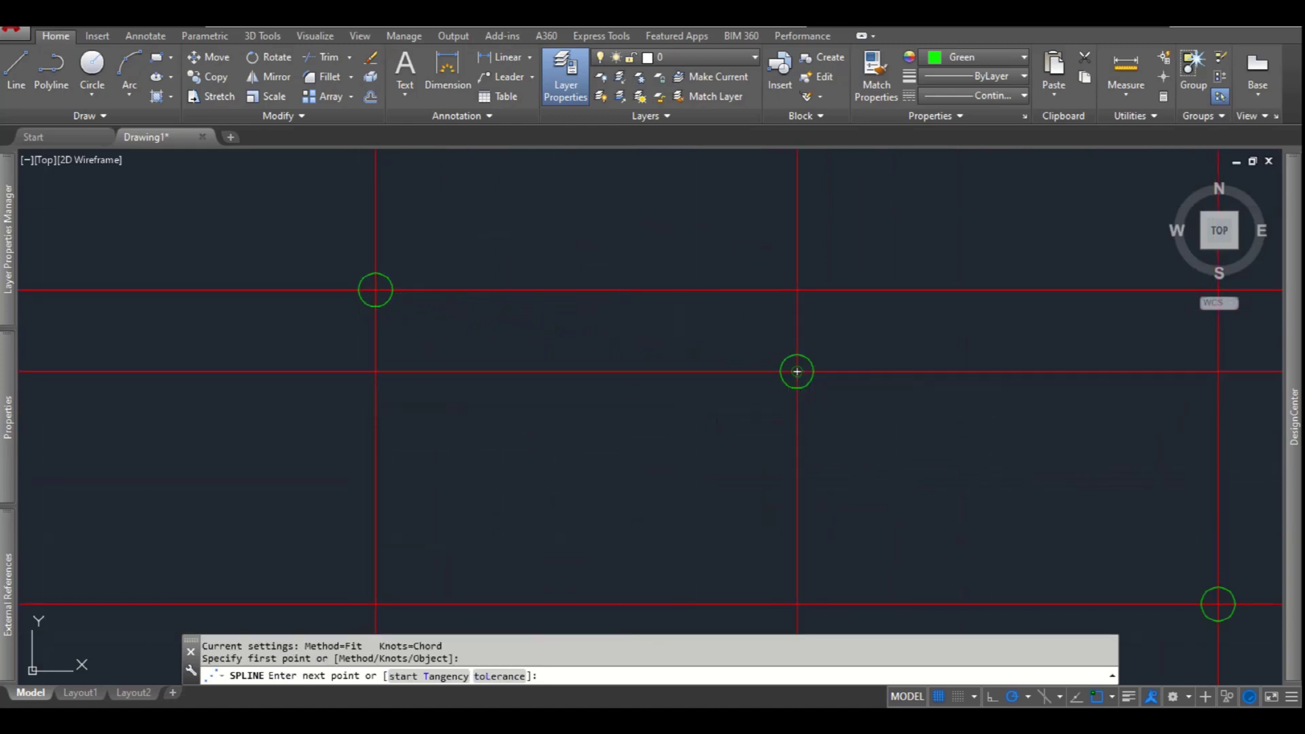
left_click(797, 371)
Continue the spline through the circles on the third and fourth grid lines and end it at the fifth line's circle
scroll(797, 371, "down", 5)
scroll(752, 382, "up", 4)
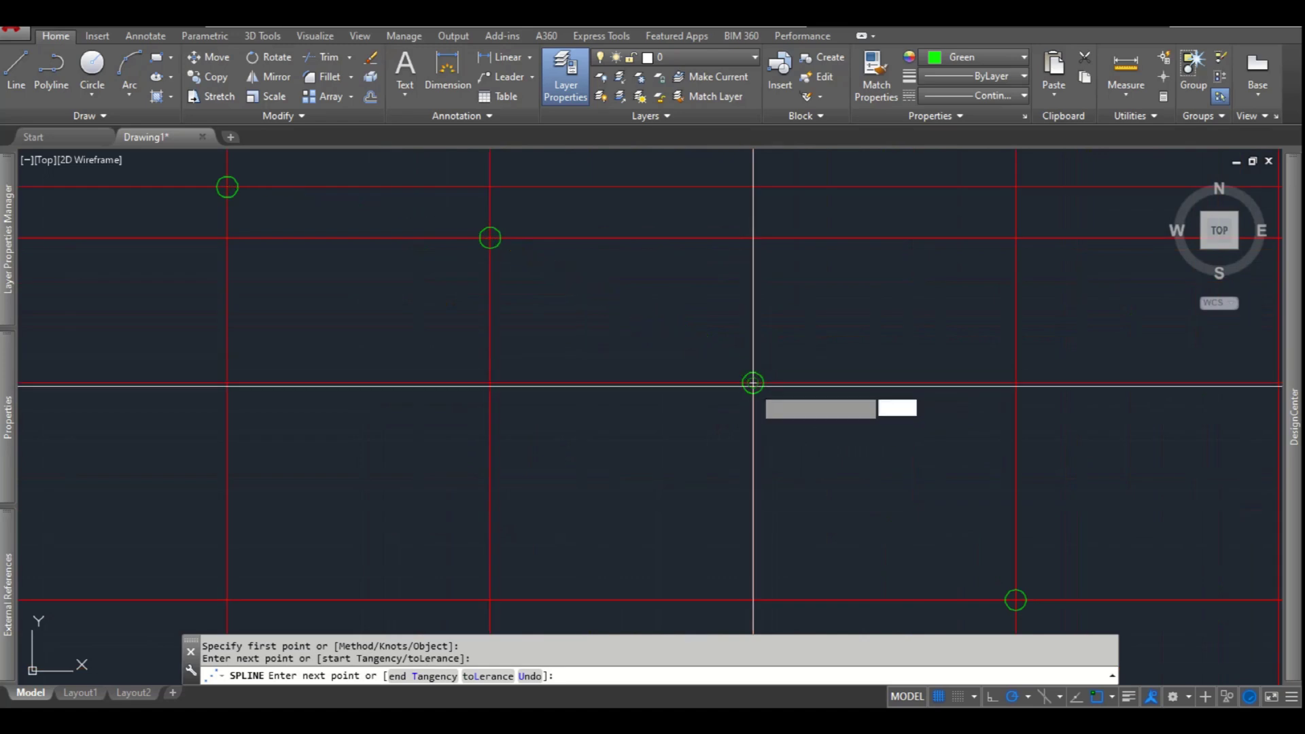
left_click(752, 383)
left_click(1015, 600)
scroll(1016, 600, "down", 5)
scroll(553, 233, "up", 4)
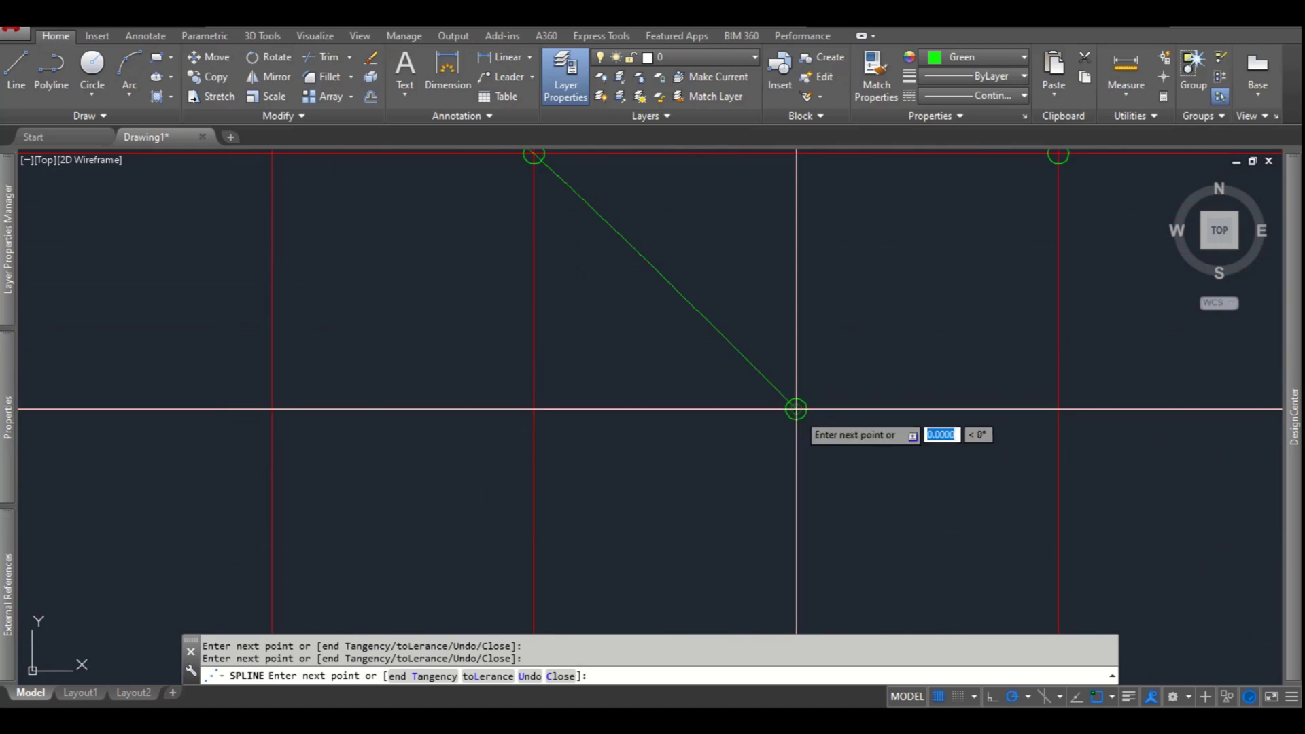
left_click(795, 408)
key("Return")
Mirror the finished spline about a vertical axis near the middle of the grid, keeping the source curve
scroll(685, 477, "down", 6)
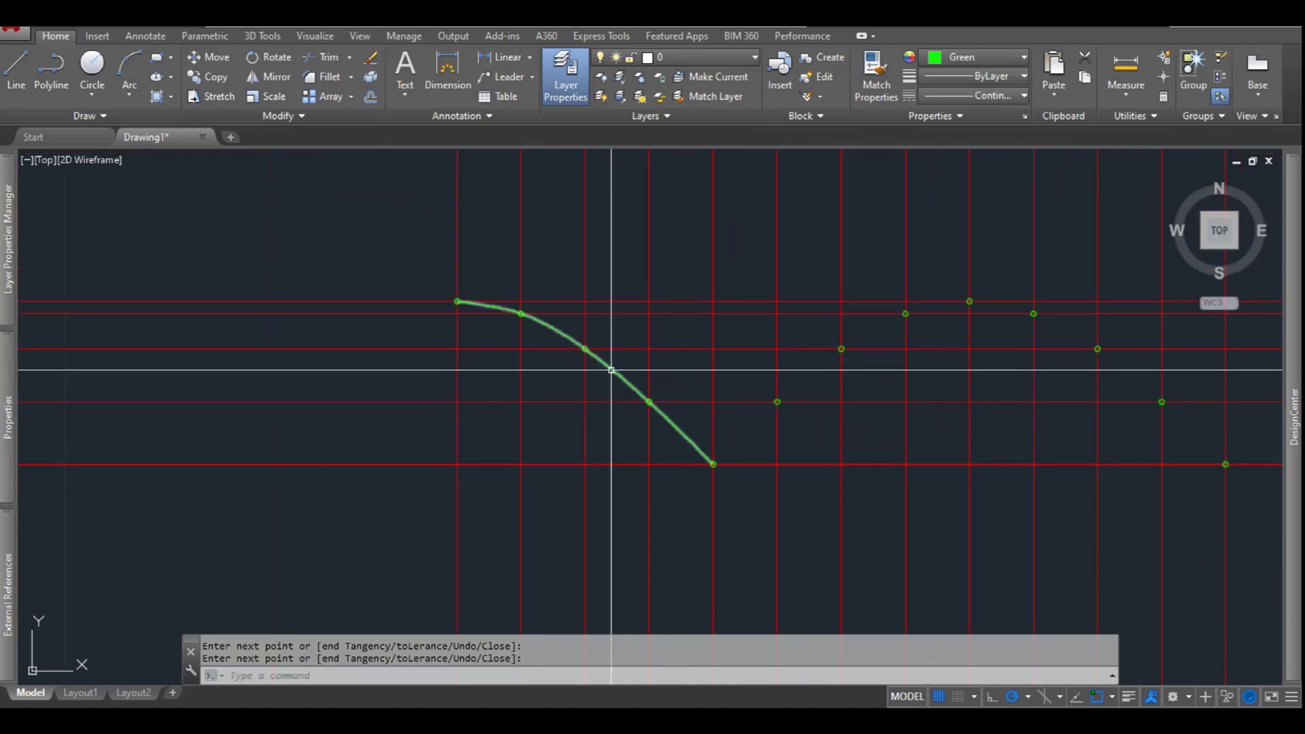
type("mi")
key("Return")
scroll(781, 361, "down", 2)
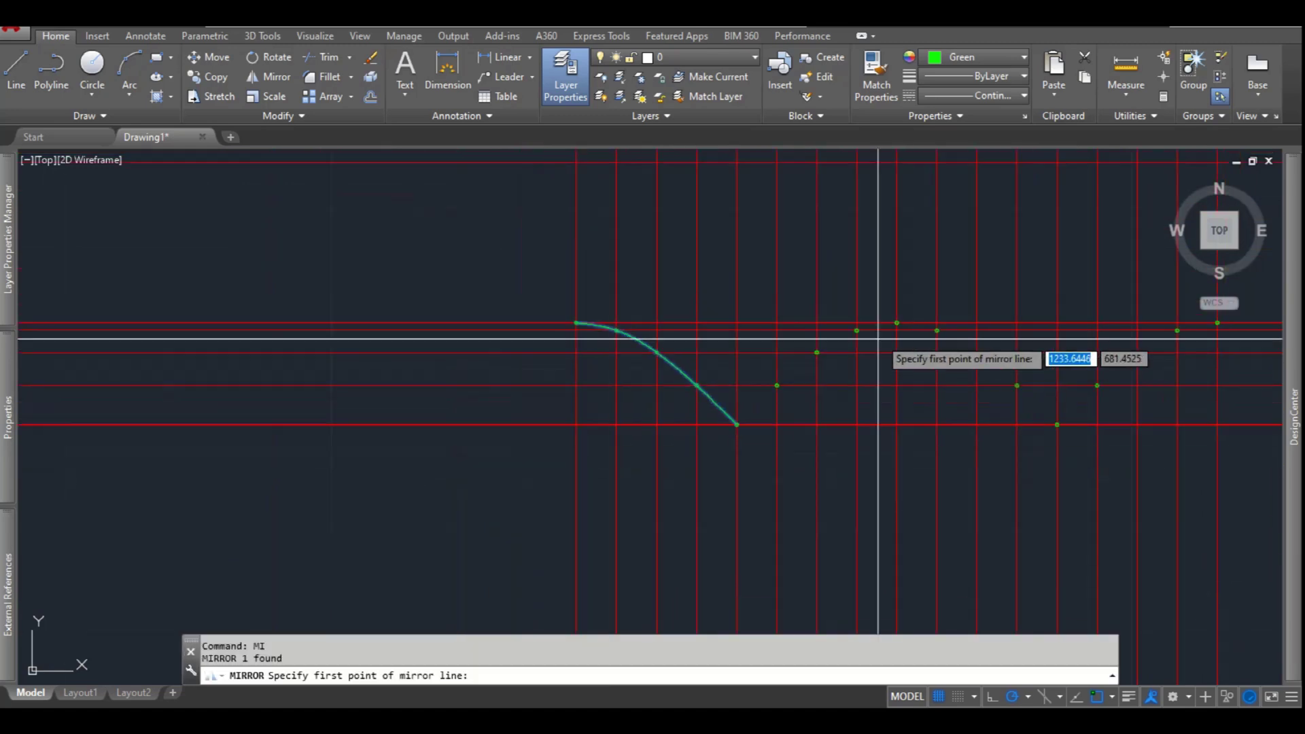
left_click(930, 289)
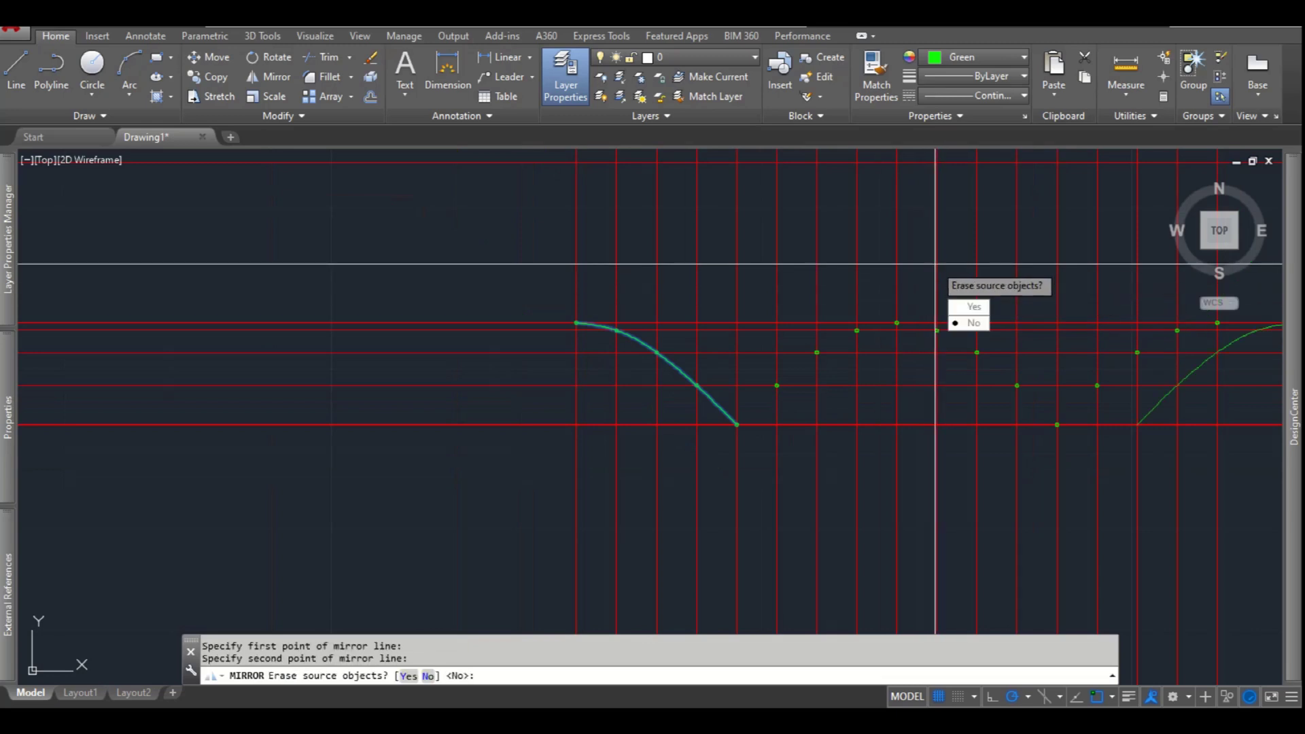
key("Return")
scroll(712, 317, "down", 2)
scroll(1062, 338, "up", 2)
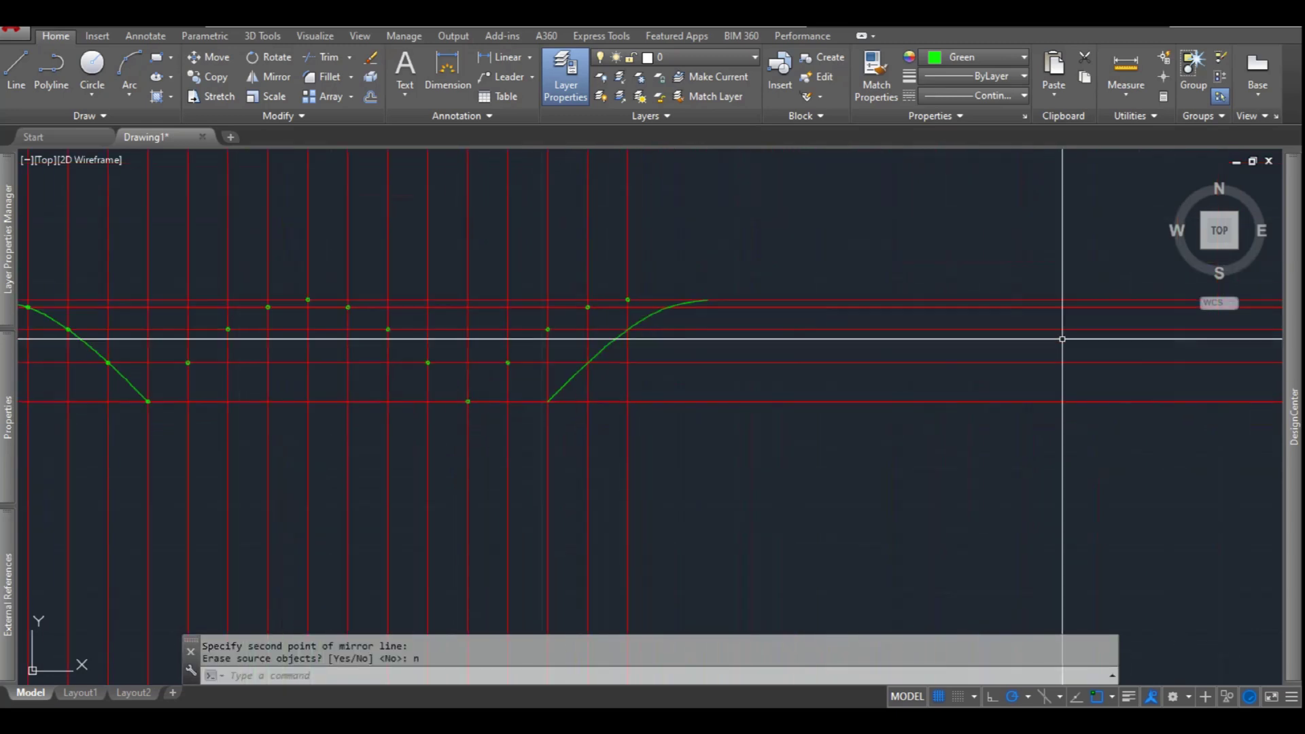
key("Escape")
key("Escape")
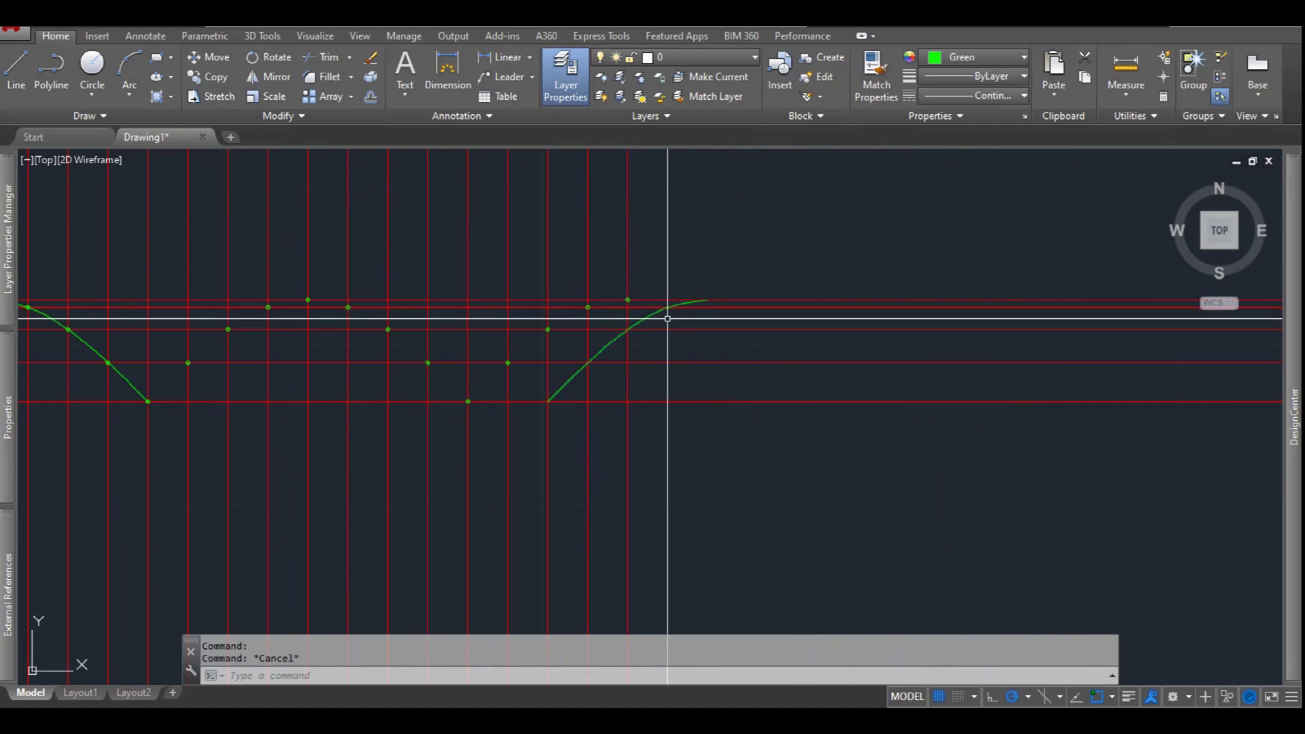
Move the mirrored spline by its upper end onto the centre of the marker circle on the seventeenth grid line
left_click(648, 317)
type("m")
key("Return")
scroll(716, 274, "up", 2)
left_click(701, 316)
scroll(449, 367, "up", 5)
left_click(417, 296)
scroll(586, 241, "down", 5)
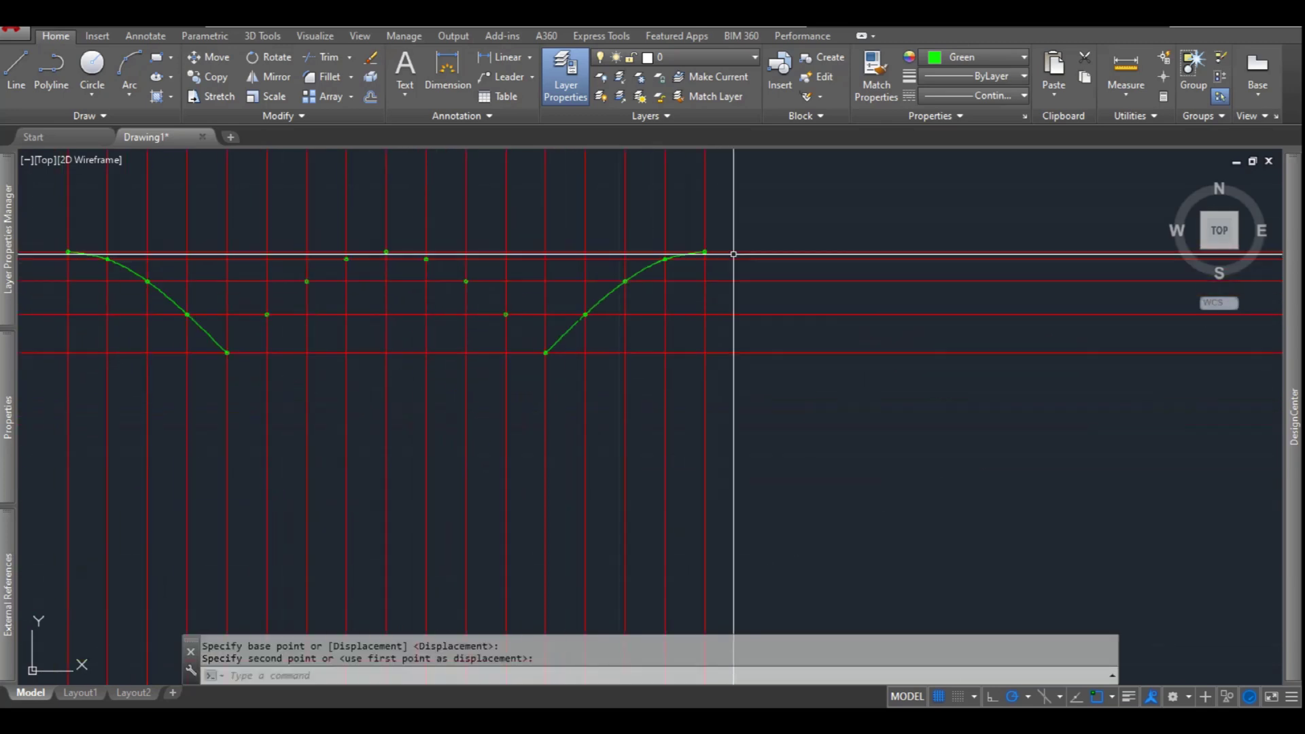
key("Escape")
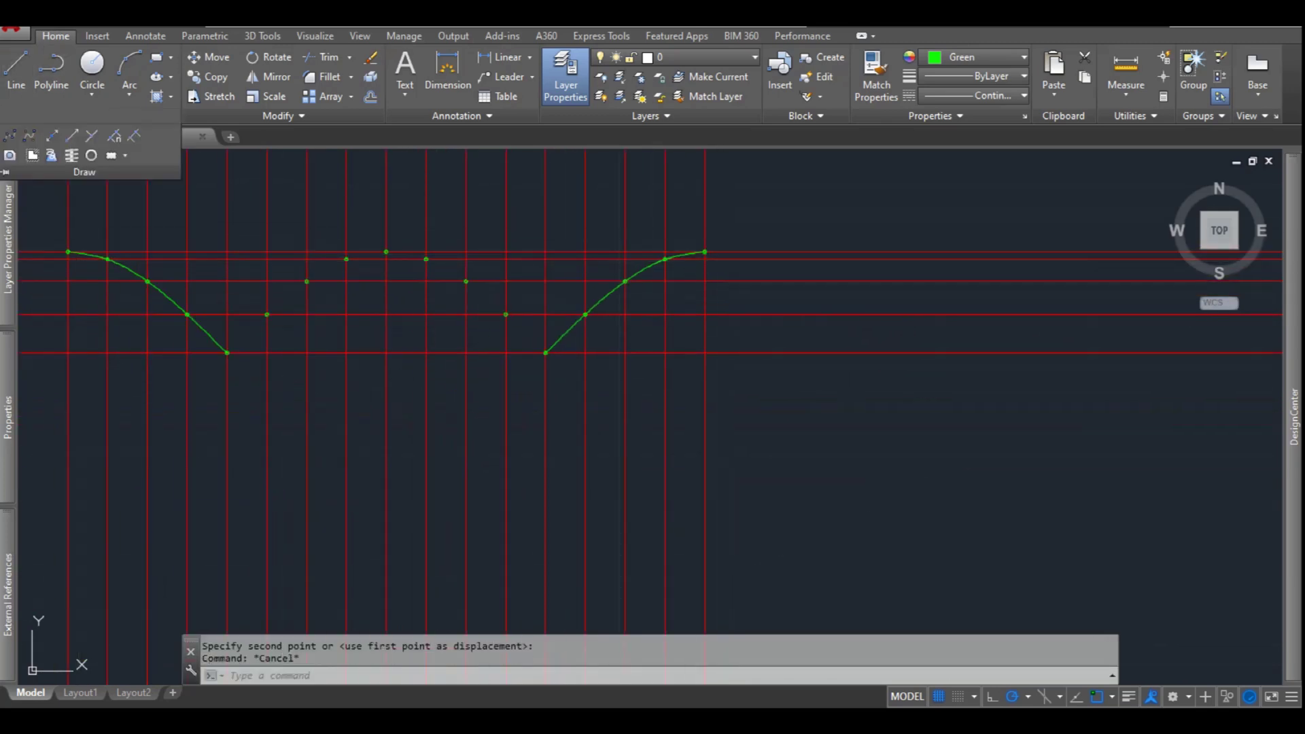
left_click(10, 135)
scroll(312, 364, "up", 3)
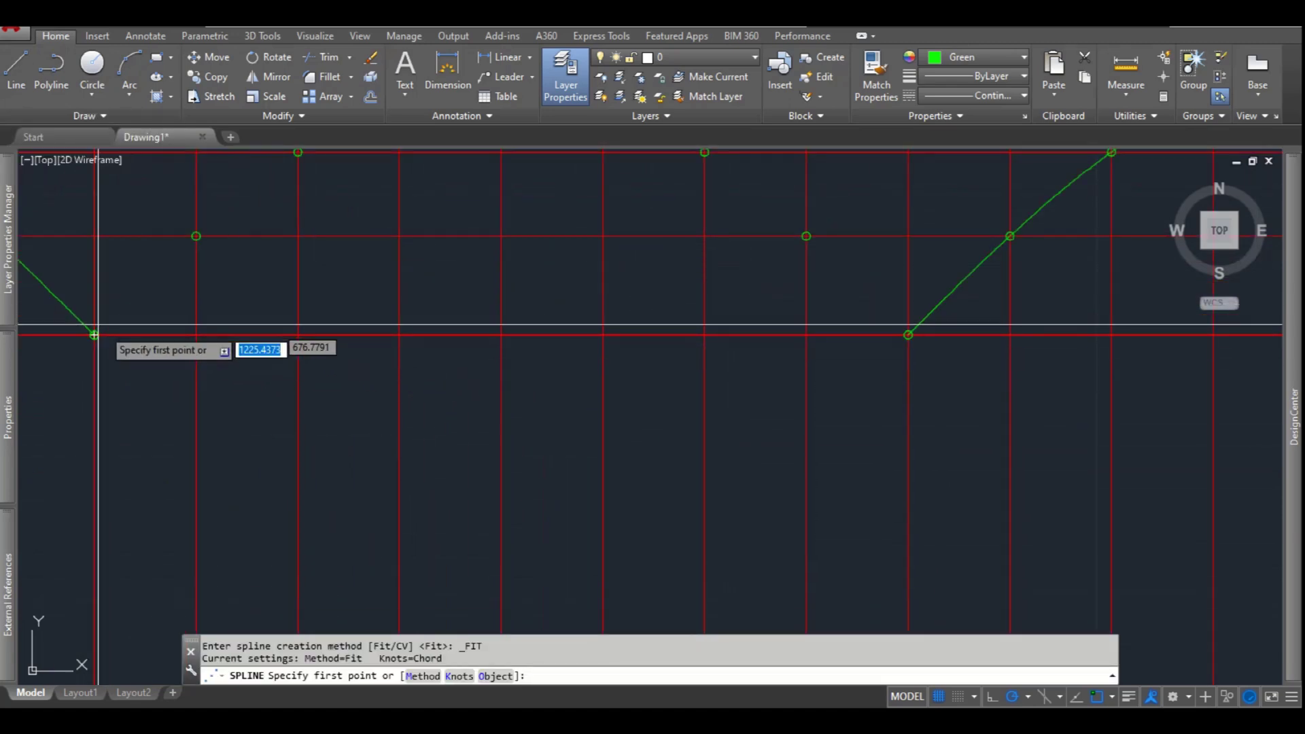
scroll(56, 348, "up", 4)
left_click(56, 348)
scroll(344, 365, "down", 5)
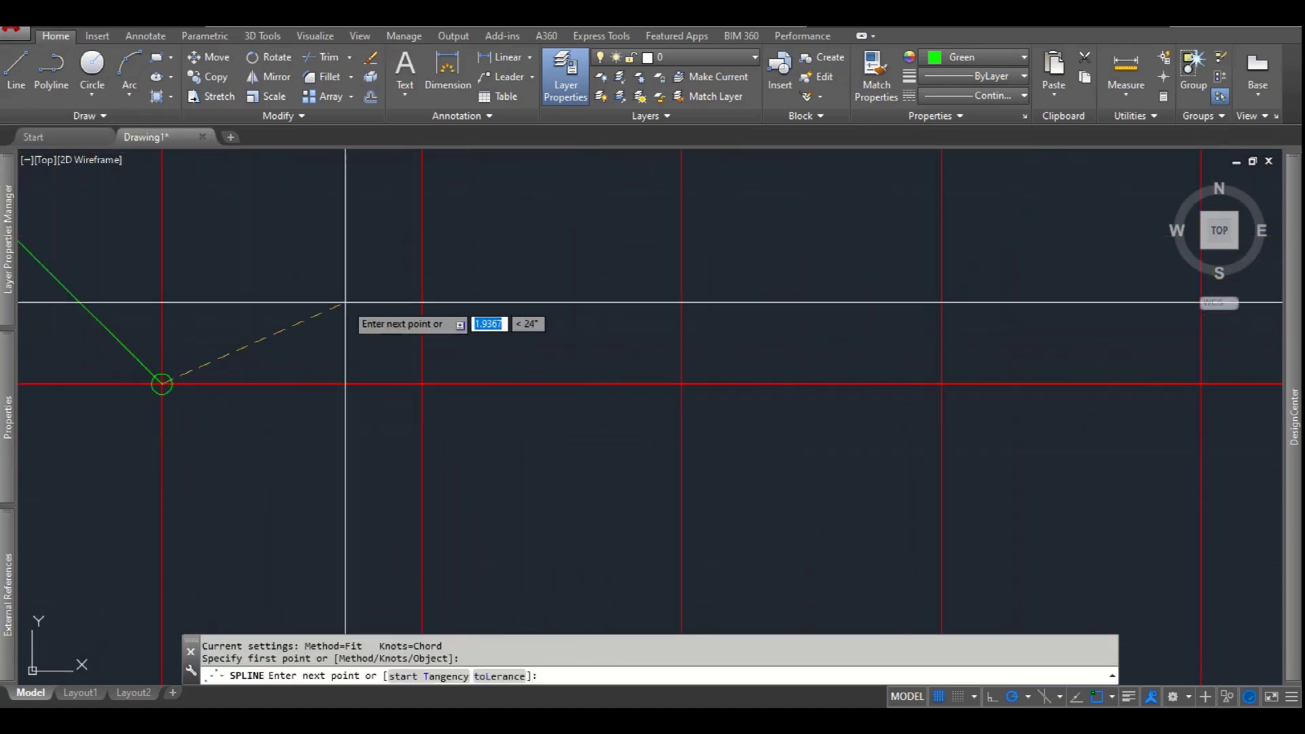
scroll(397, 259, "up", 4)
left_click(397, 260)
scroll(544, 273, "down", 4)
scroll(551, 231, "up", 5)
left_click(551, 233)
scroll(652, 233, "down", 4)
scroll(656, 251, "up", 4)
left_click(916, 202)
scroll(387, 246, "down", 4)
scroll(609, 267, "up", 4)
left_click(352, 197)
scroll(355, 197, "up", 4)
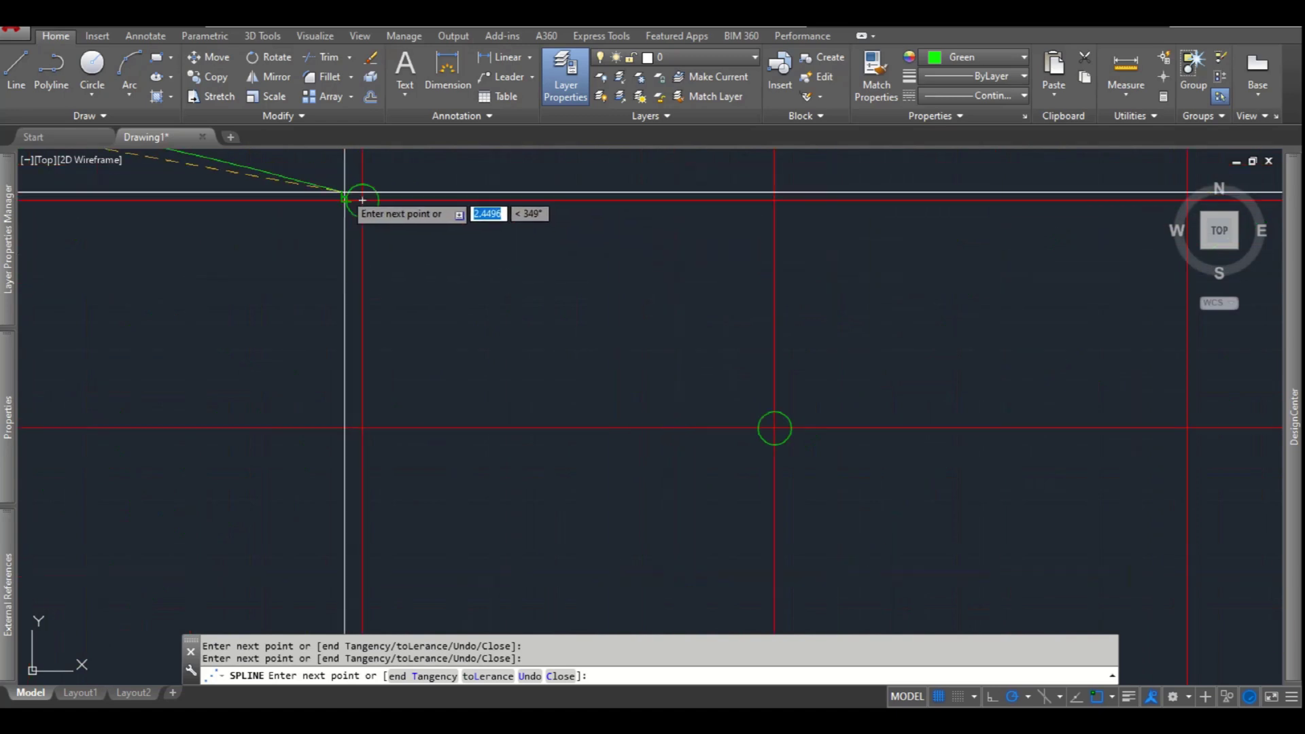
left_click(774, 428)
scroll(694, 379, "down", 4)
scroll(794, 480, "up", 4)
left_click(795, 480)
scroll(794, 475, "down", 4)
scroll(786, 446, "up", 4)
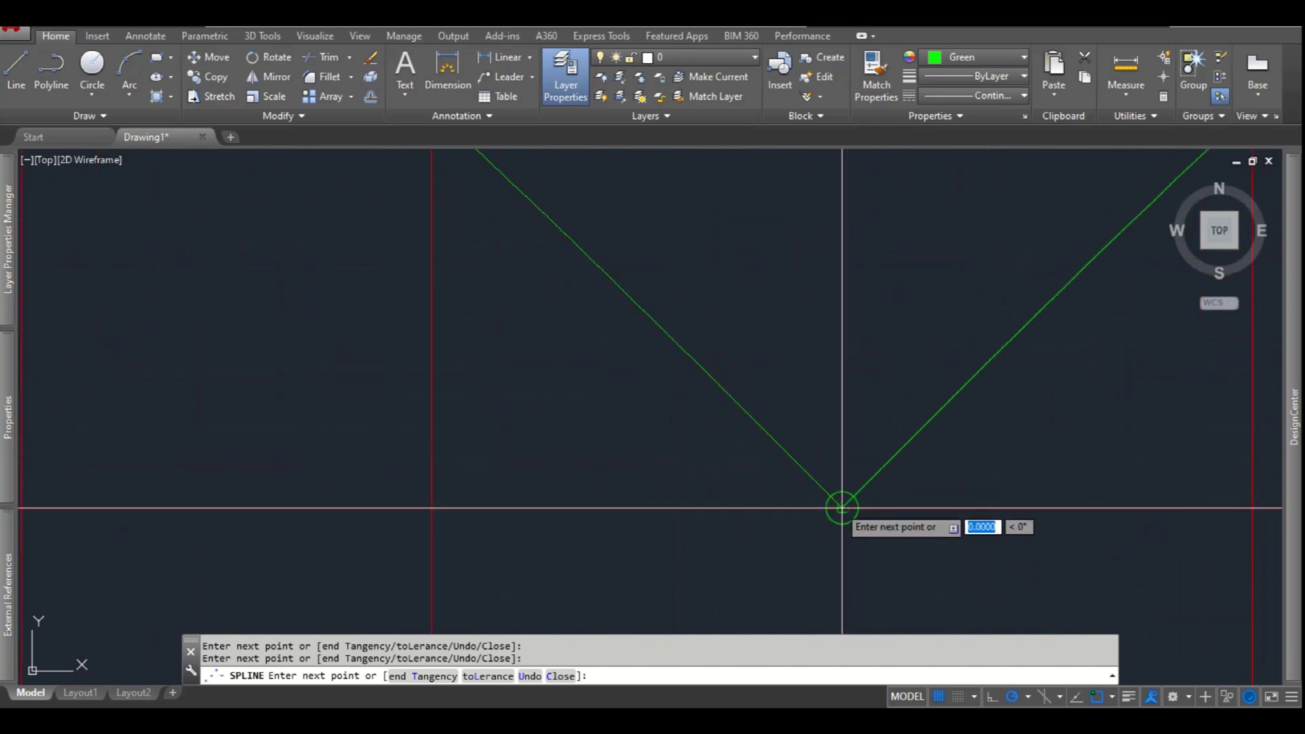
scroll(842, 508, "down", 4)
key("Escape")
Draw a polyline from the first curve's upper end up to the top horizontal line, across it, and down to the last marker circle
scroll(782, 469, "up", 3)
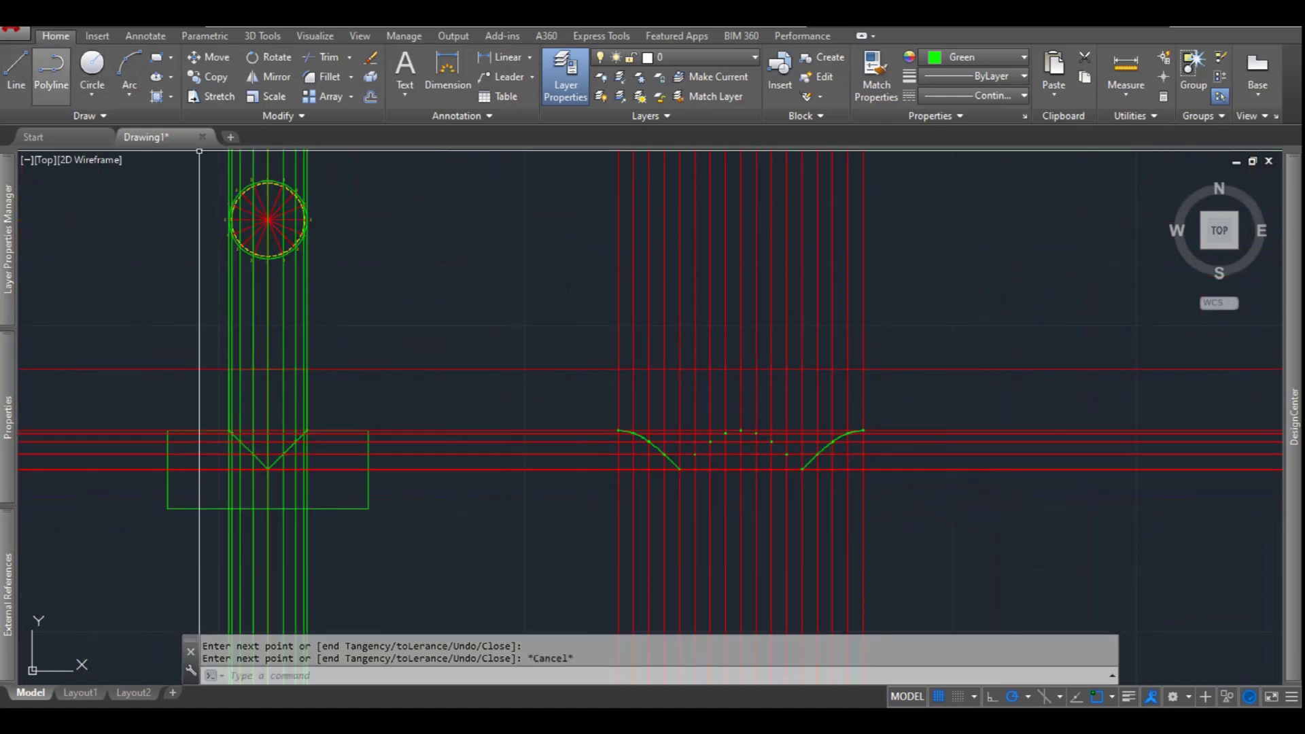
left_click(51, 71)
scroll(632, 438, "up", 5)
scroll(627, 516, "up", 3)
left_click(623, 524)
scroll(629, 305, "down", 5)
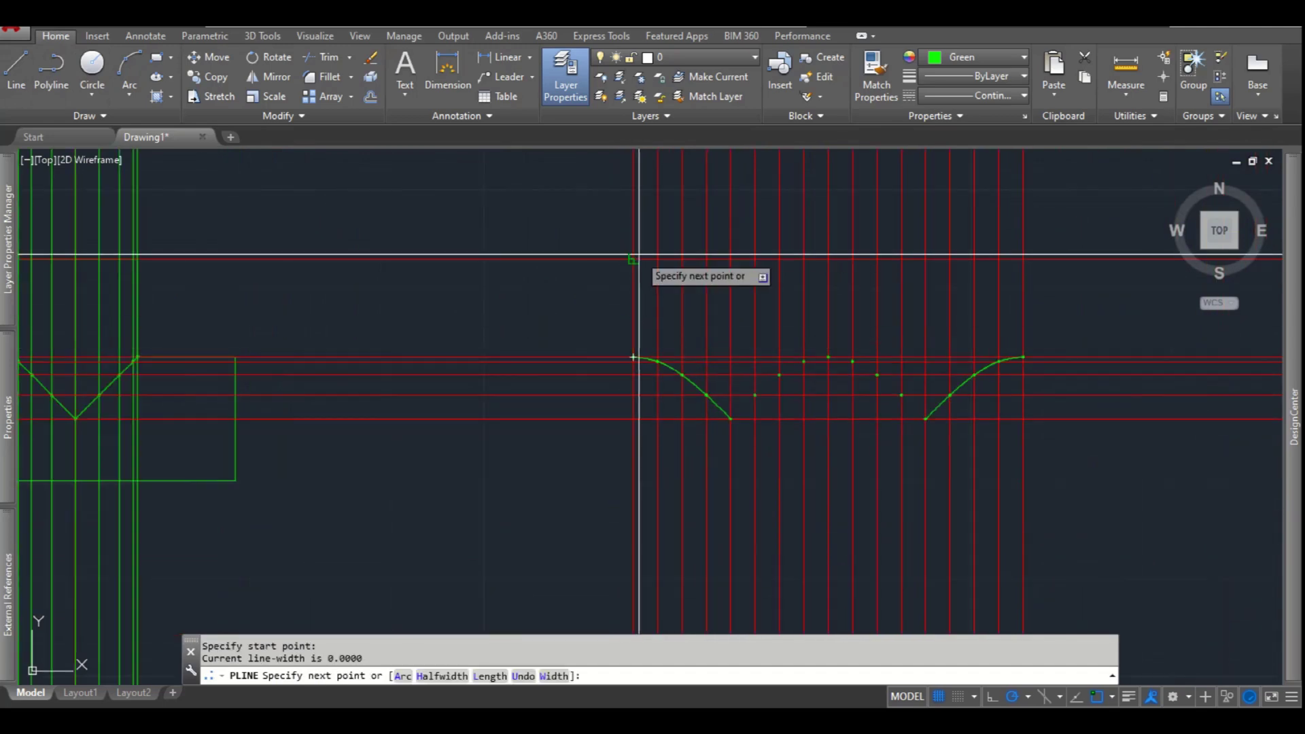
left_click(633, 259)
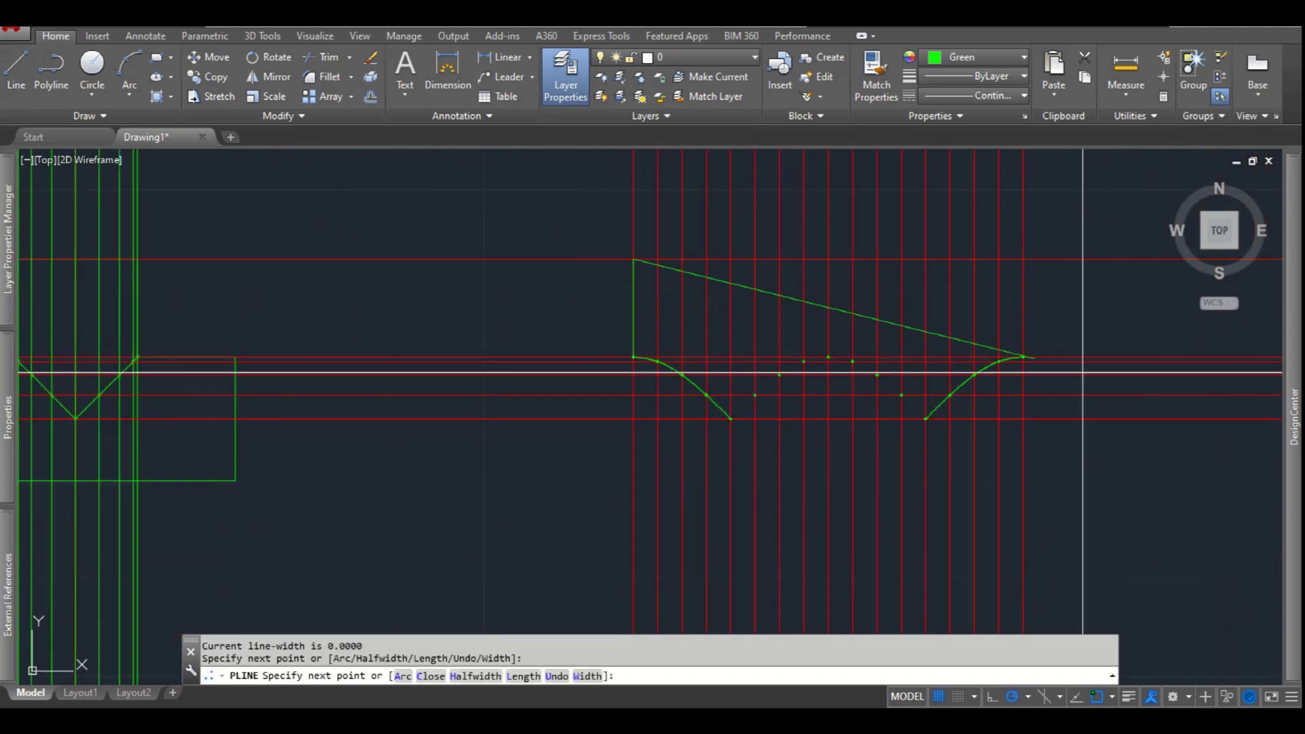
left_click(1020, 259)
scroll(1022, 357, "up", 5)
left_click(1120, 221)
scroll(815, 435, "down", 5)
key("Escape")
left_click(901, 240)
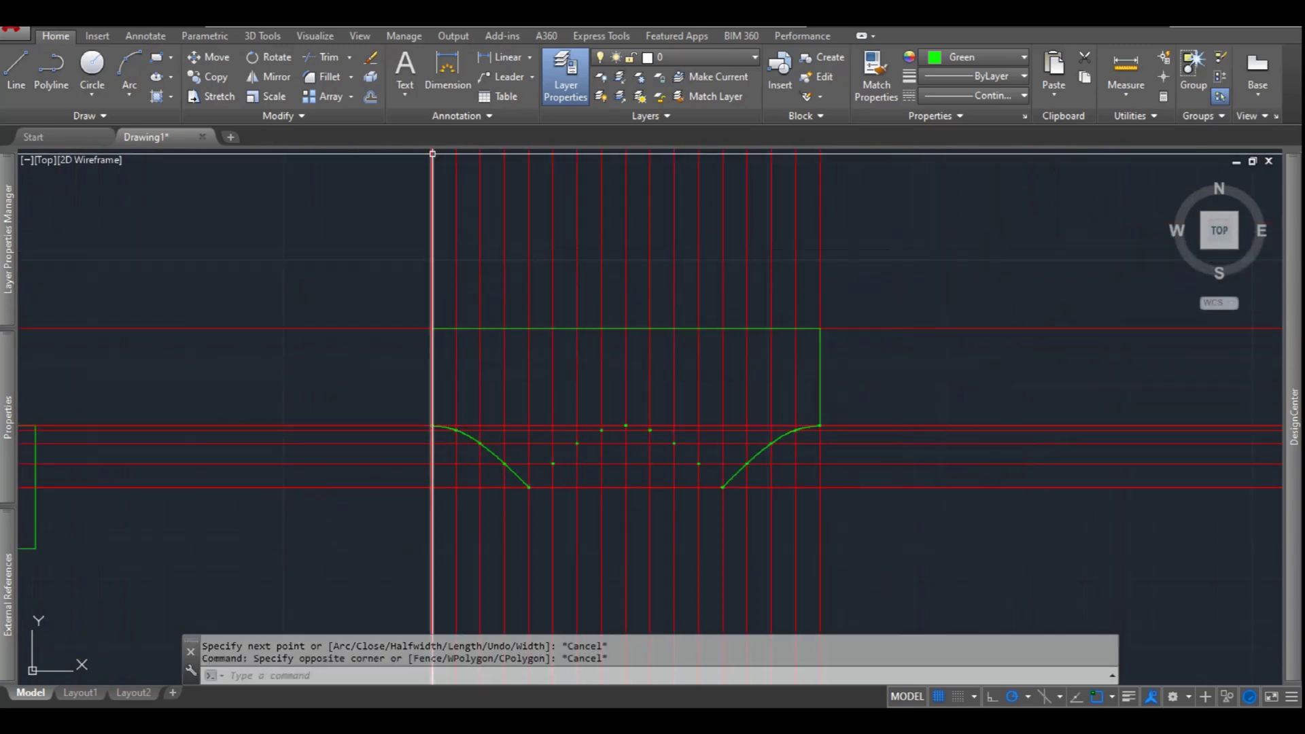
left_click(51, 68)
key("Escape")
key("Escape")
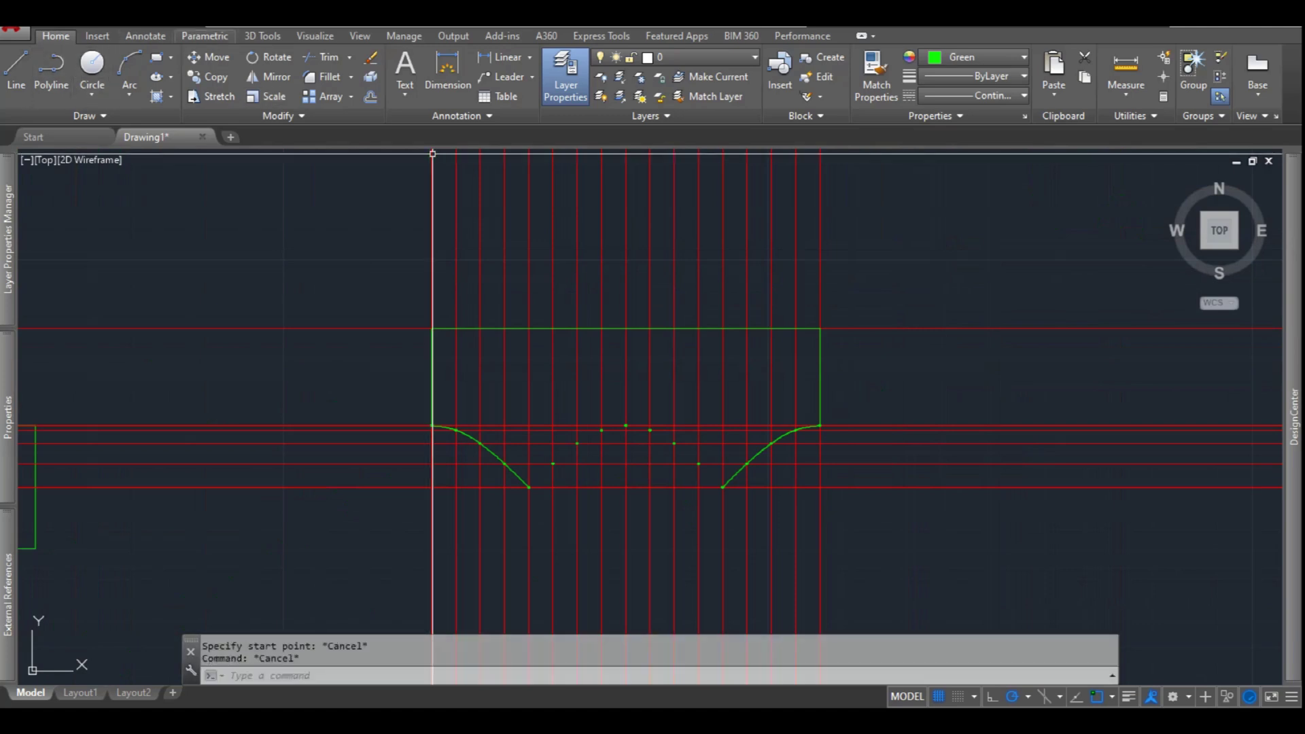
Trim off the parts of the vertical grid lines that extend above the pattern's top edge
left_click(324, 57)
key("Return")
left_click(879, 206)
left_click(414, 221)
left_click(871, 564)
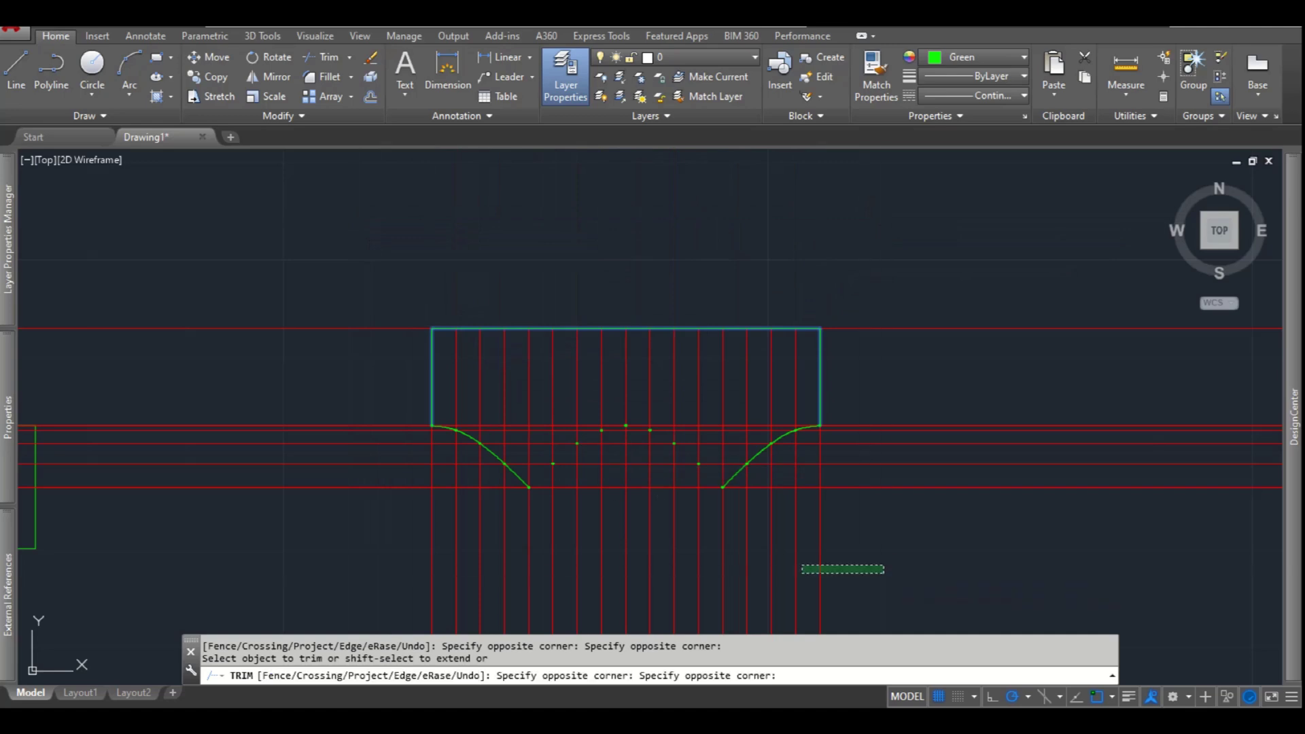
key("Escape")
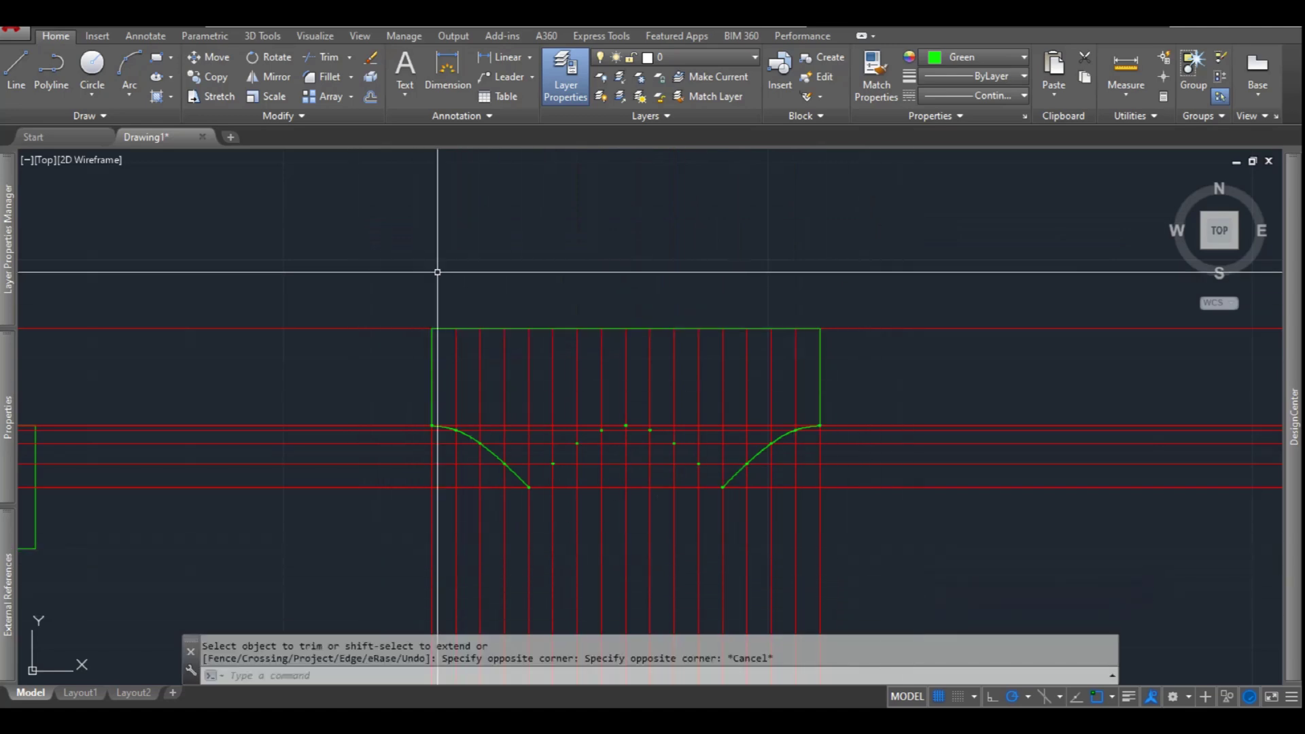
Start a fit-point spline at the left curve's lower end and pass it through the circle on the sixth grid line
scroll(573, 442, "up", 6)
scroll(437, 457, "down", 2)
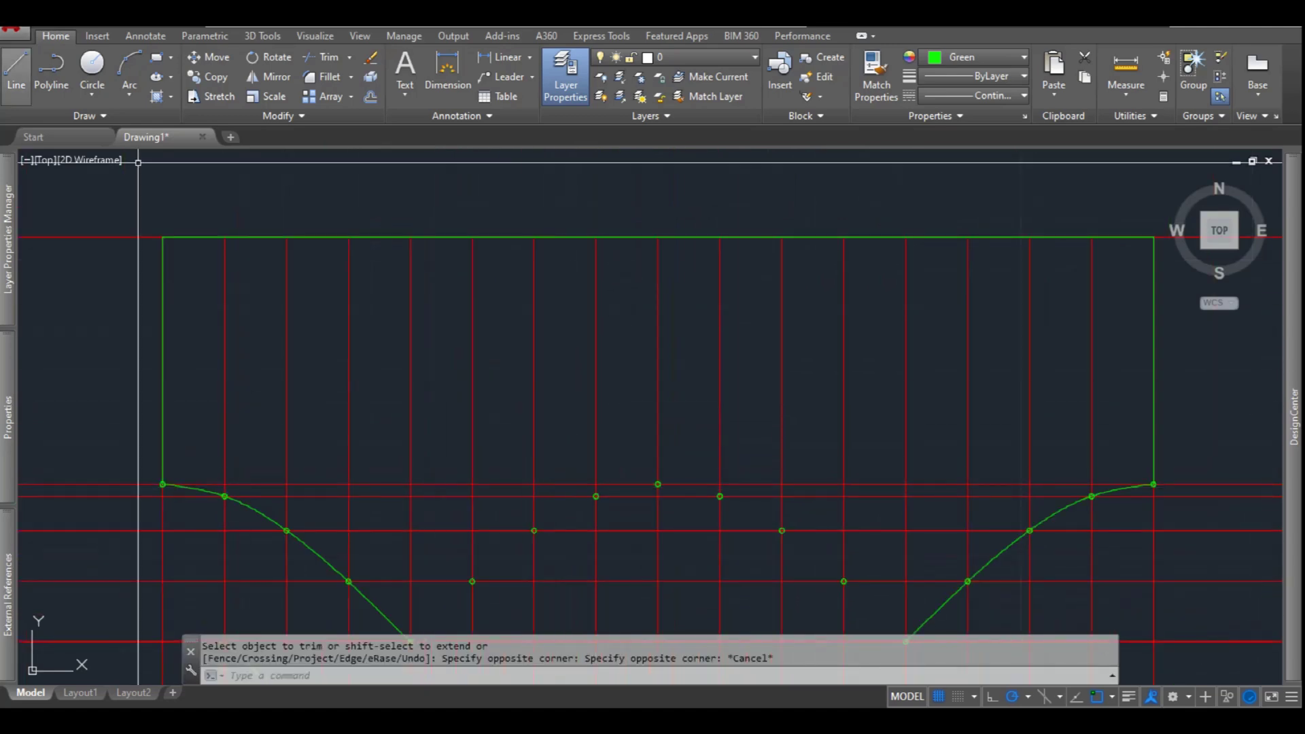
left_click(84, 115)
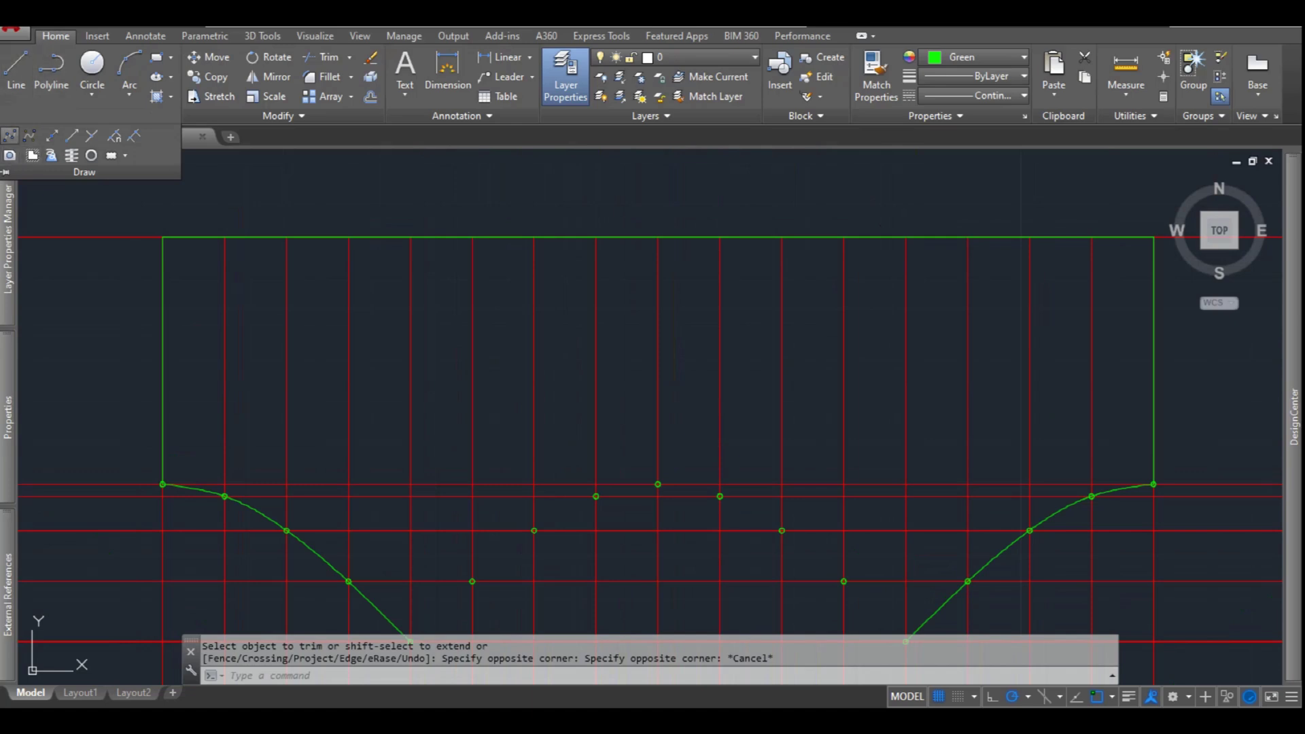
left_click(9, 135)
scroll(394, 292, "down", 4)
scroll(467, 186, "up", 8)
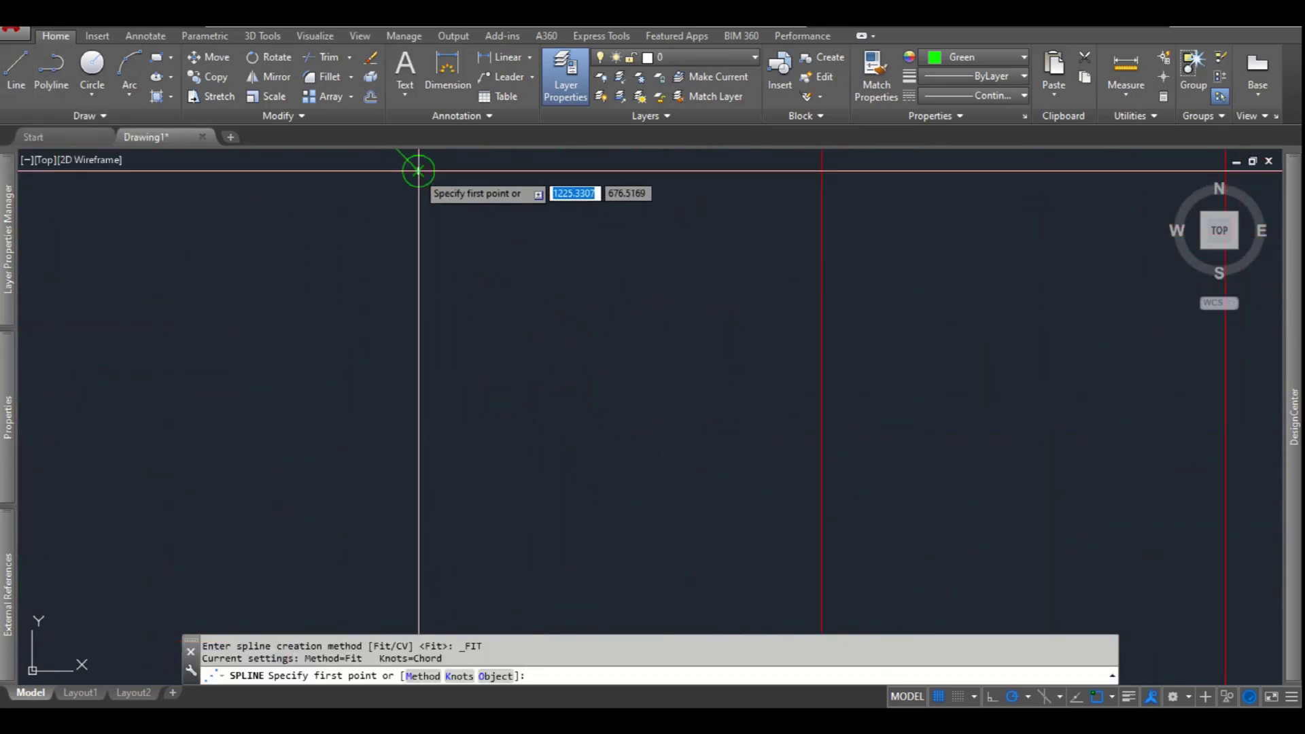
left_click(419, 171)
scroll(421, 272, "down", 3)
scroll(476, 218, "up", 3)
left_click(542, 181)
Continue the middle spline over the crest through the circles on the seventh to tenth grid lines
scroll(479, 342, "down", 5)
scroll(480, 280, "up", 5)
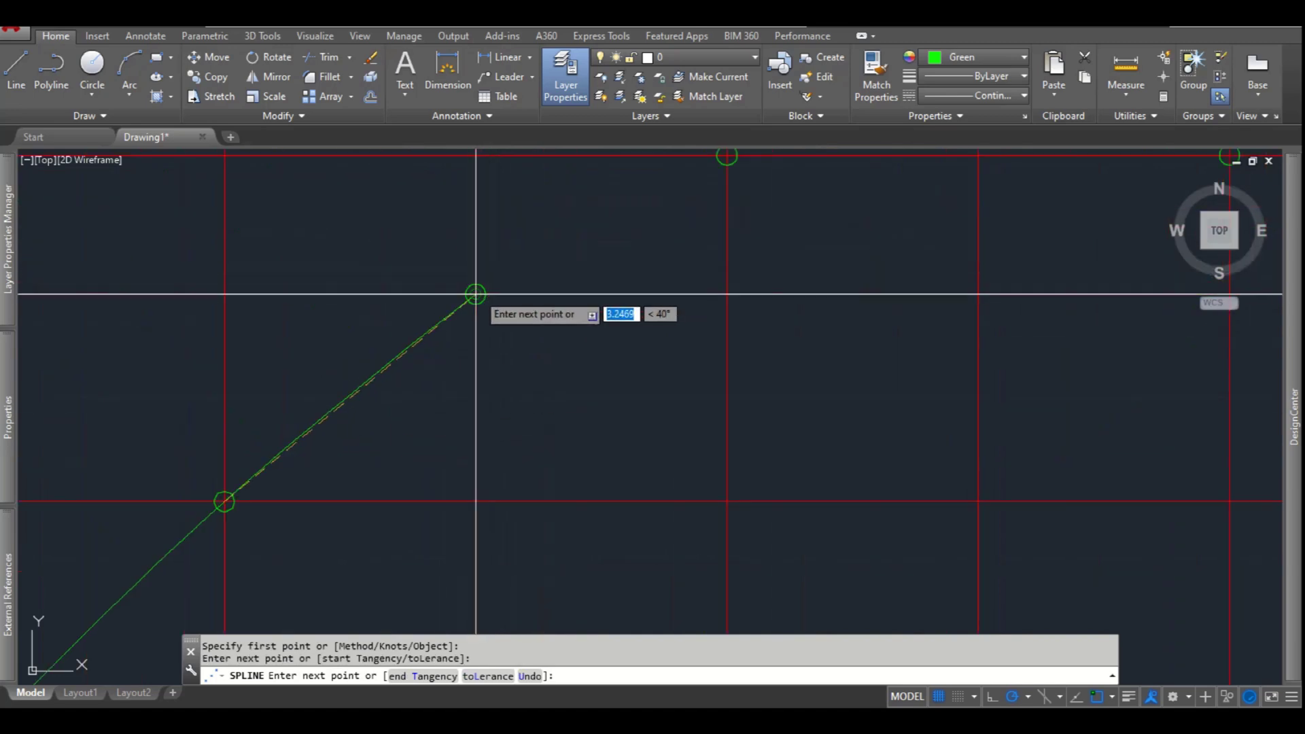
left_click(480, 280)
left_click(726, 156)
scroll(727, 156, "down", 5)
scroll(443, 467, "up", 3)
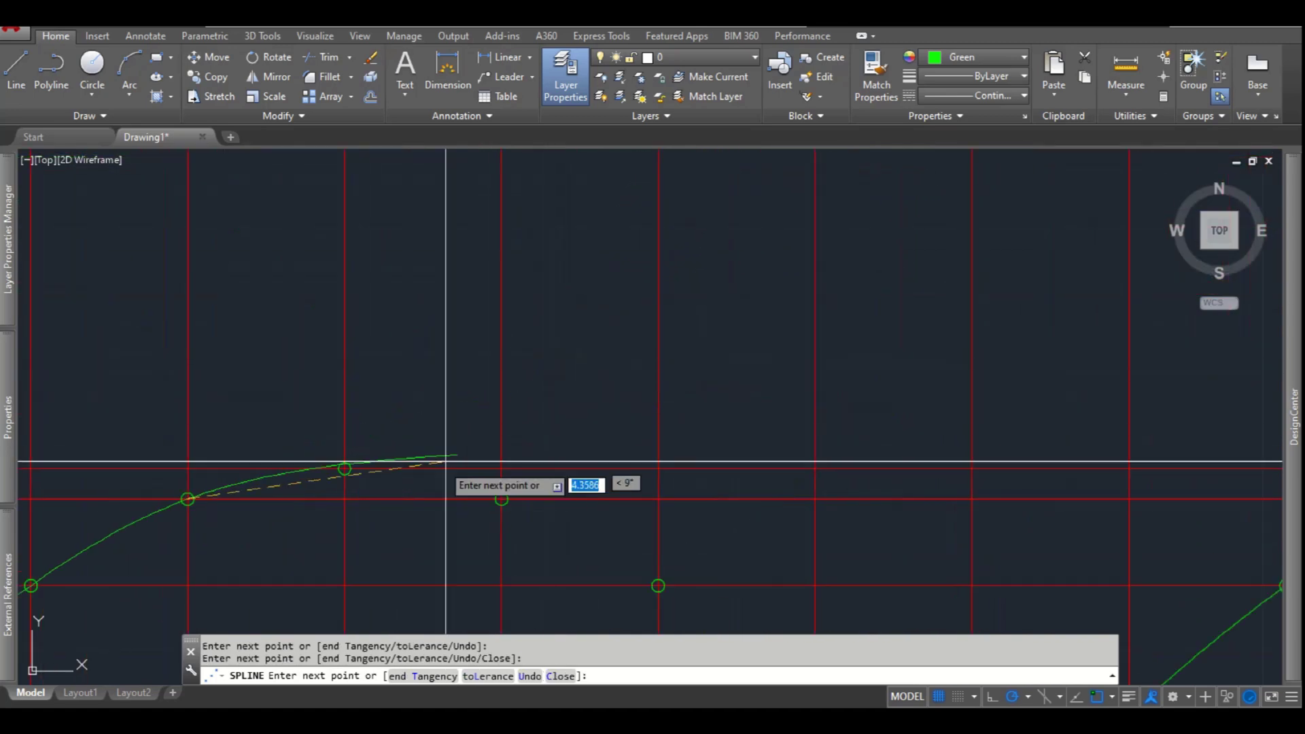
left_click(502, 499)
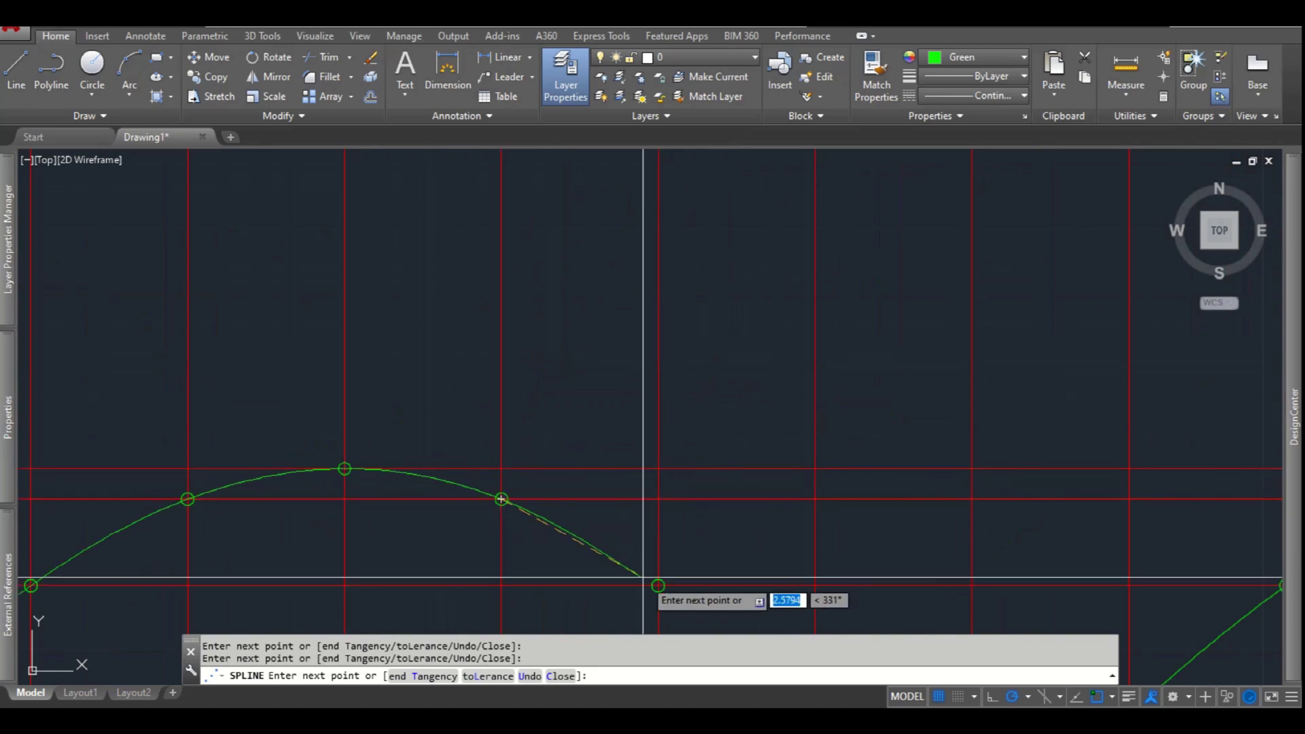
Run the middle spline down through the eleventh and twelfth lines' circles and end it at the thirteenth, where the right curve starts
left_click(658, 585)
scroll(407, 340, "down", 4)
scroll(555, 461, "up", 5)
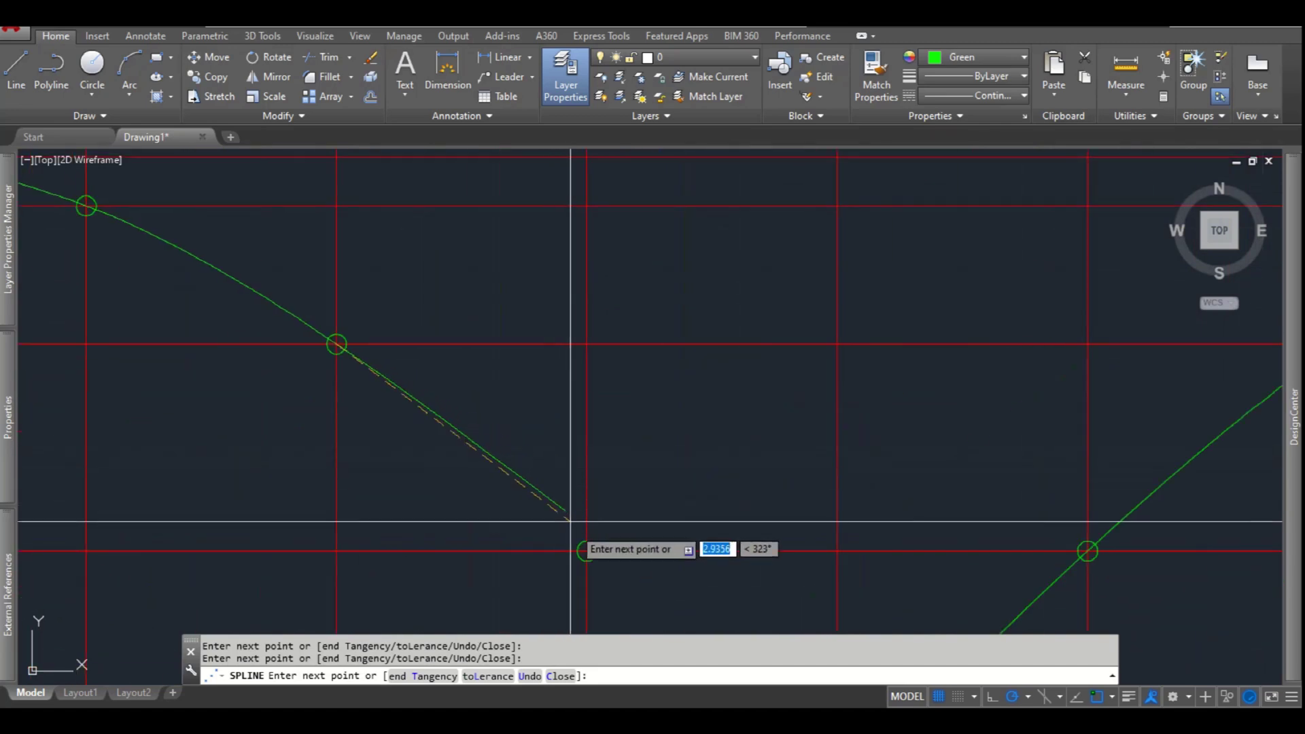
left_click(585, 548)
scroll(489, 267, "down", 5)
scroll(595, 384, "up", 5)
scroll(595, 384, "up", 5)
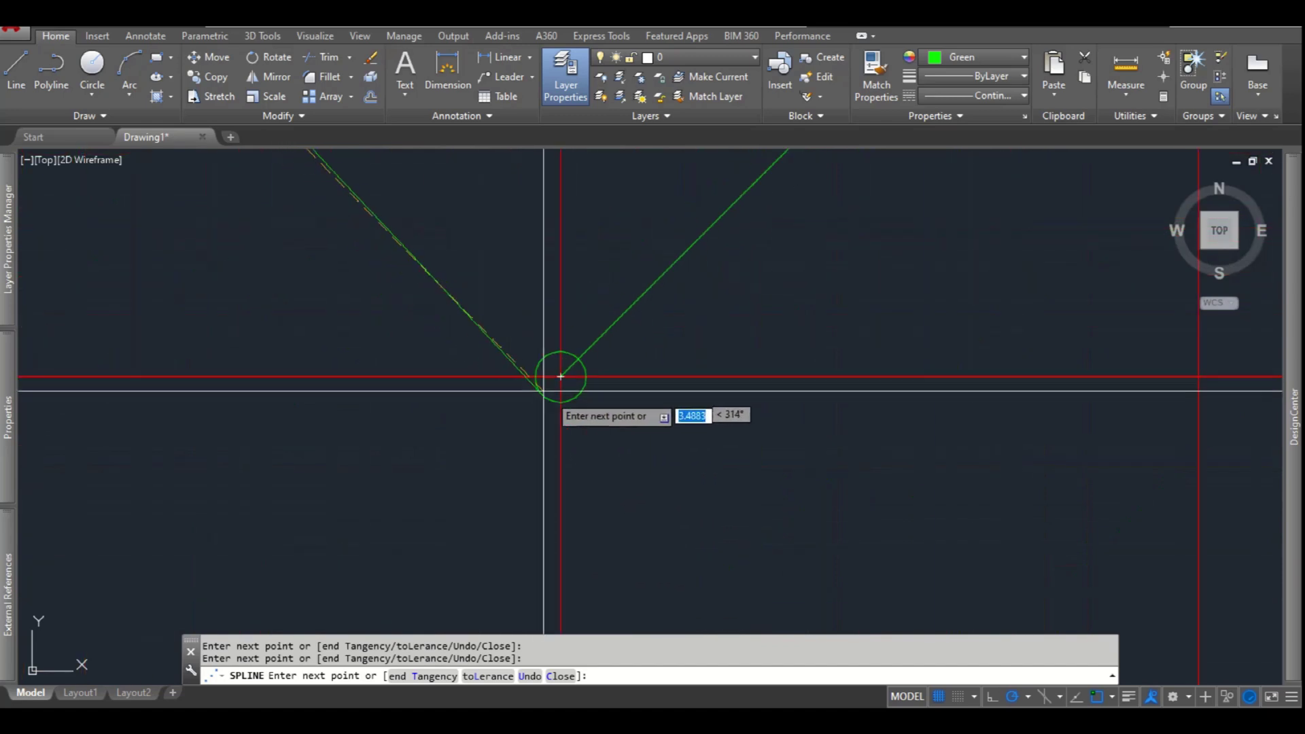
left_click(560, 376)
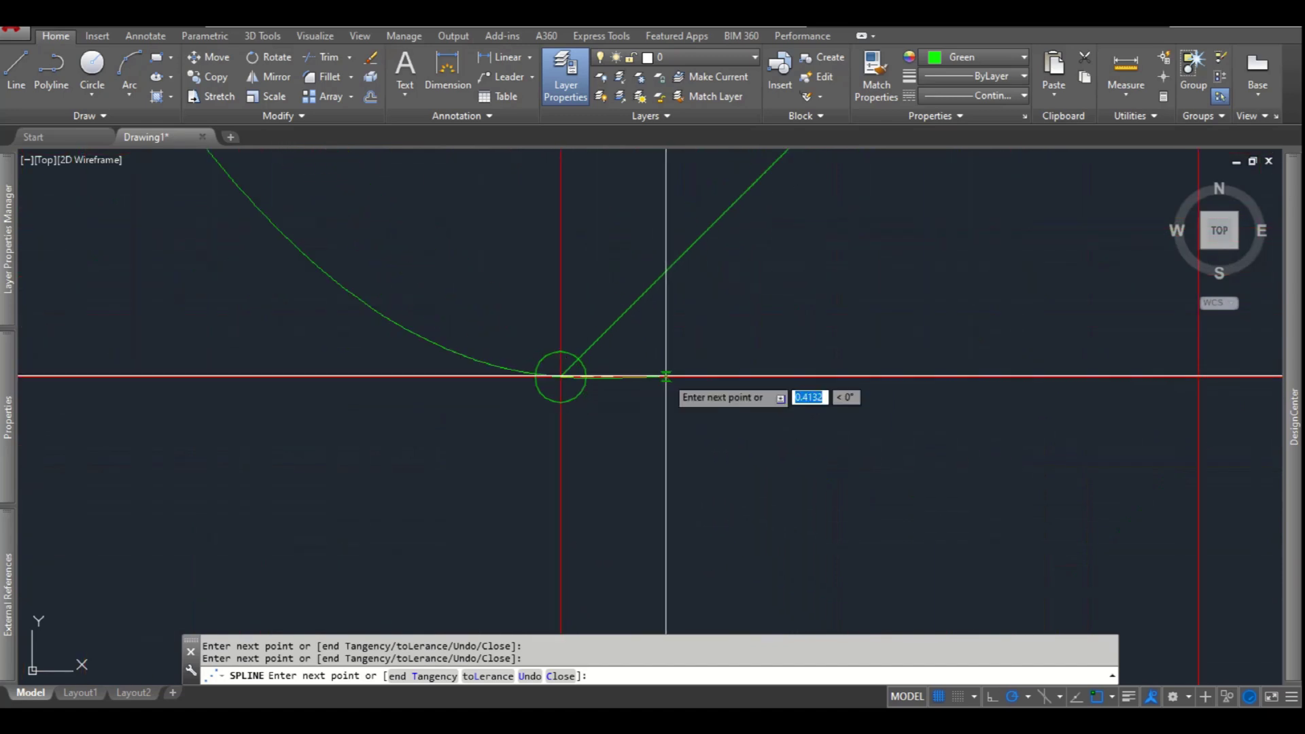
scroll(598, 422, "down", 5)
key("Escape")
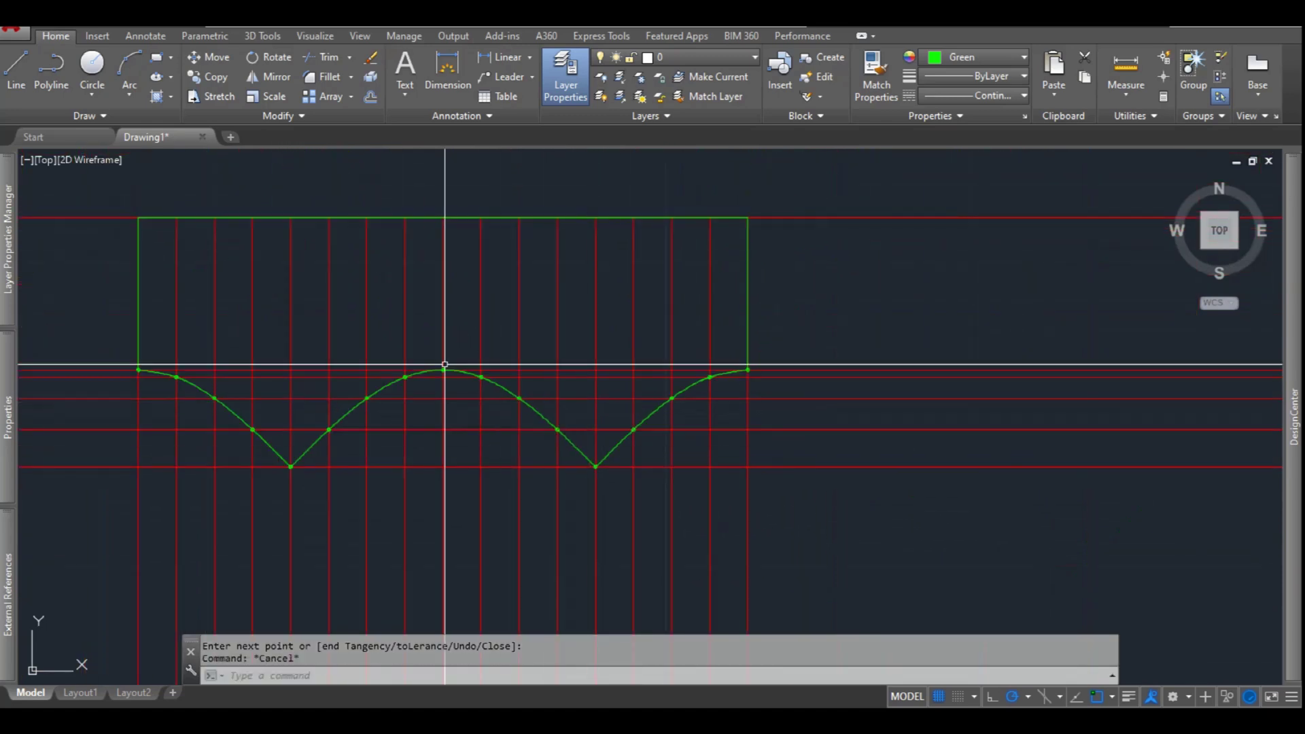
left_click(328, 57)
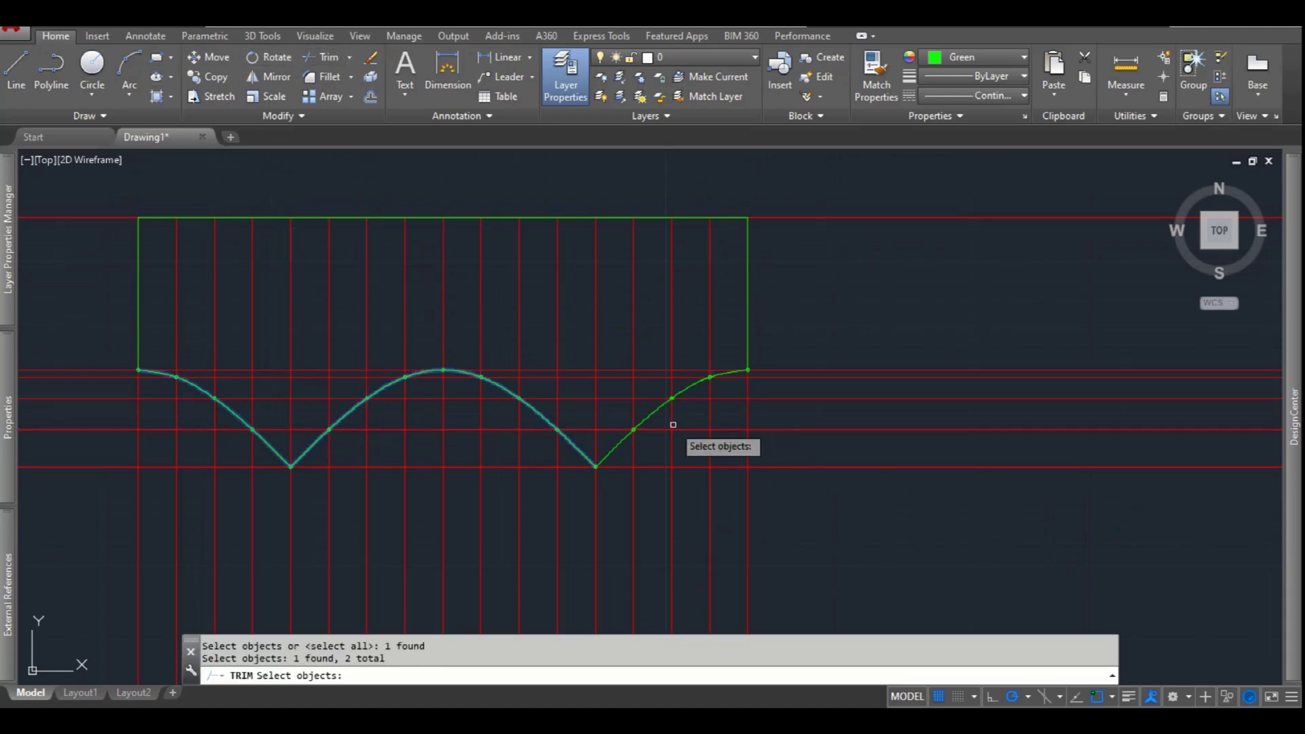
scroll(651, 414, "down", 6)
key("Escape")
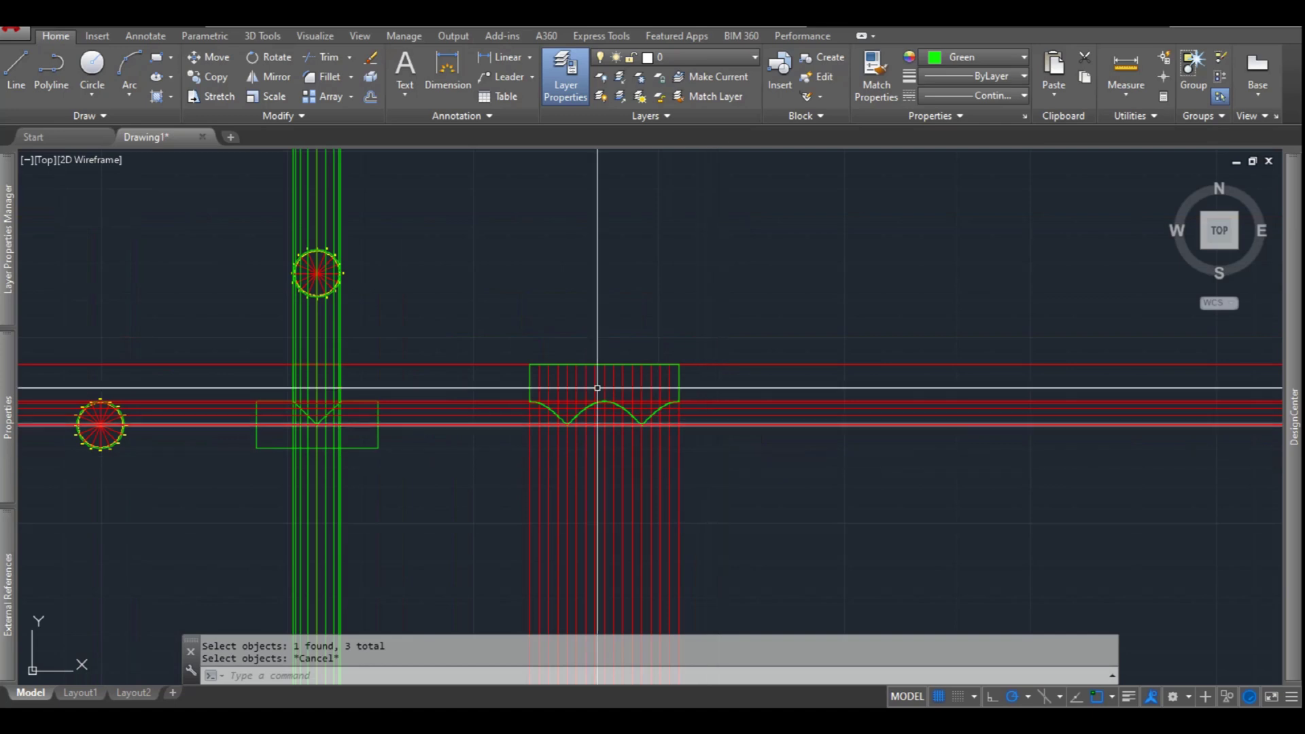
Trim the vertical grid lines below the flat pattern, using its three lower curves as cutting edges
key("Return")
scroll(532, 353, "up", 4)
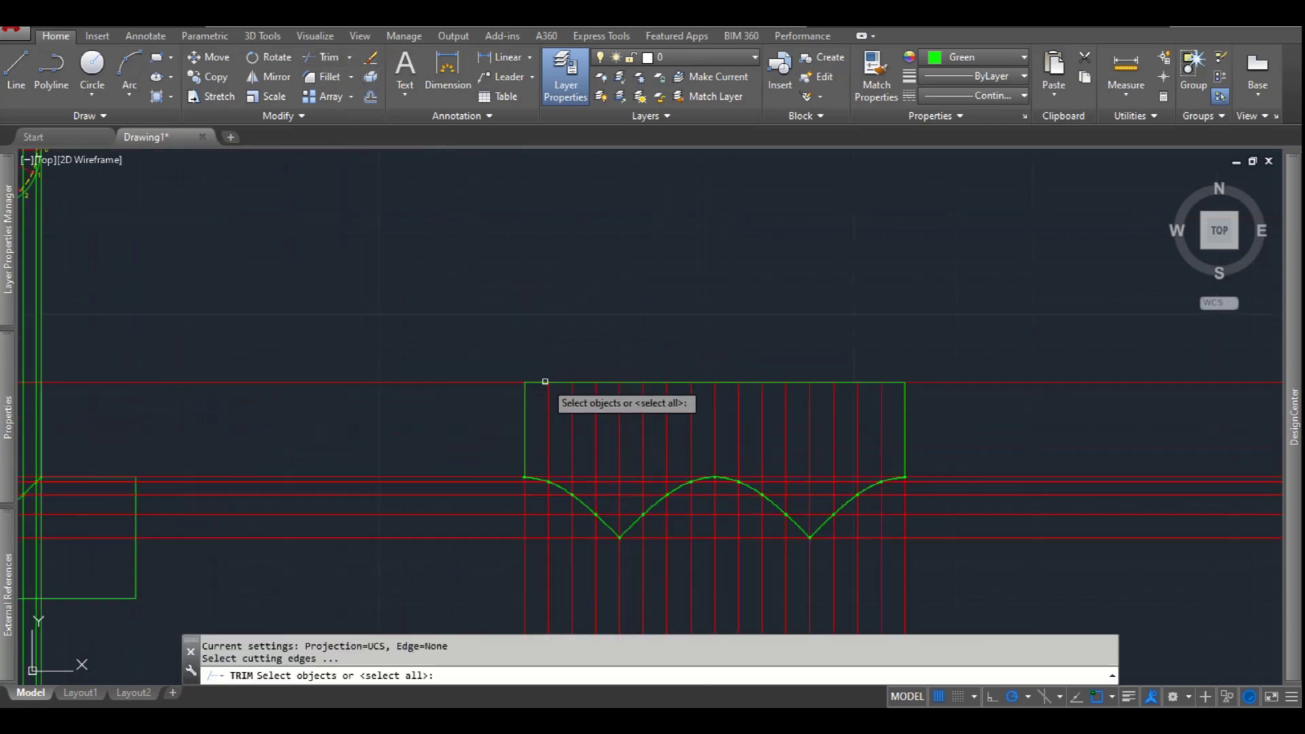
left_click(561, 482)
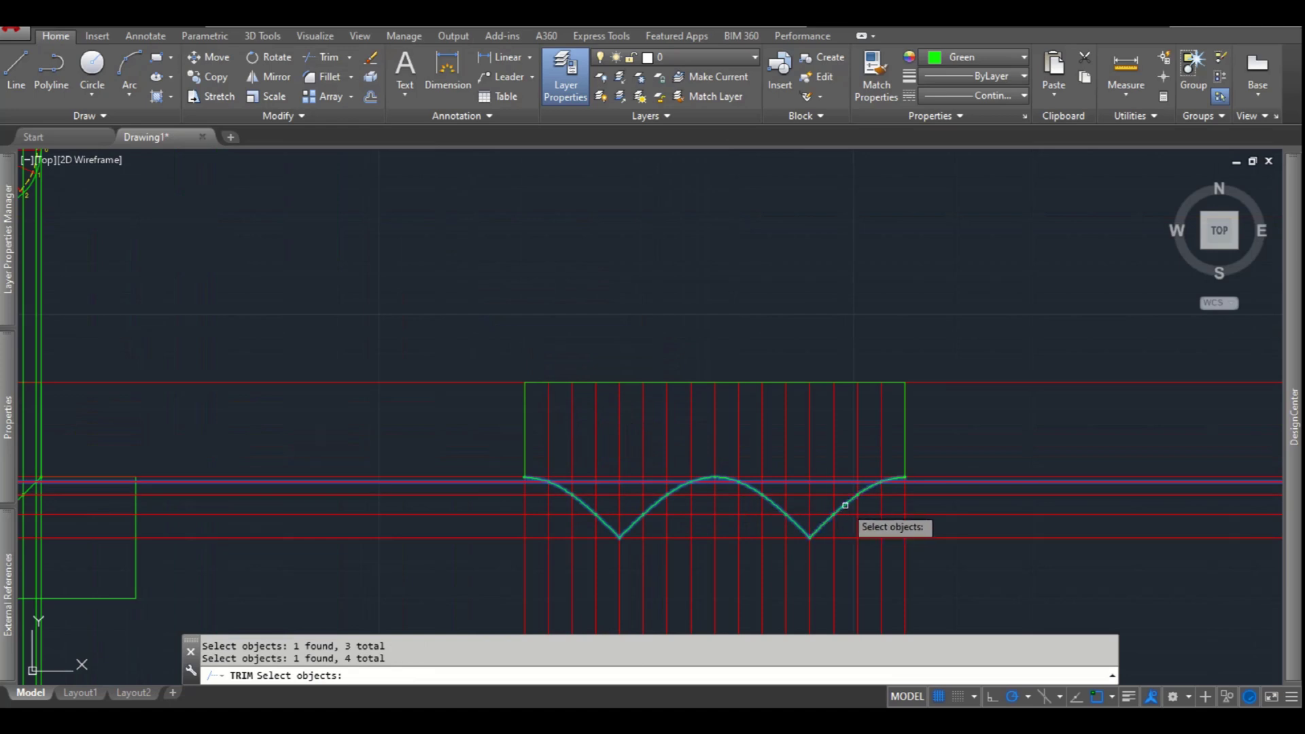
left_click(988, 442, "shift")
left_click(965, 531, "shift")
left_click(966, 589)
left_click(451, 607)
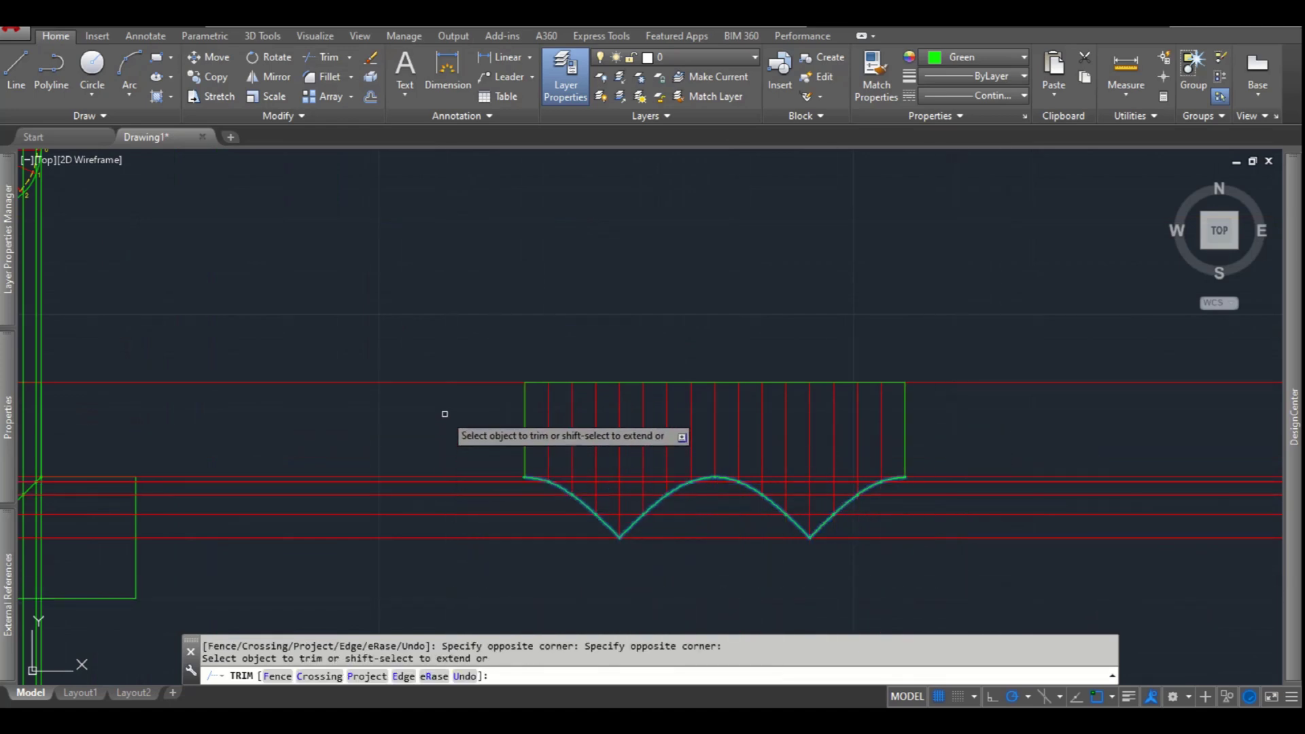
Trim the horizontal projection lines beyond both ends of the pattern and beneath the middle curve's arch
left_click(460, 354)
left_click(374, 594)
left_click(1124, 335)
left_click(1083, 408)
scroll(722, 498, "up", 6)
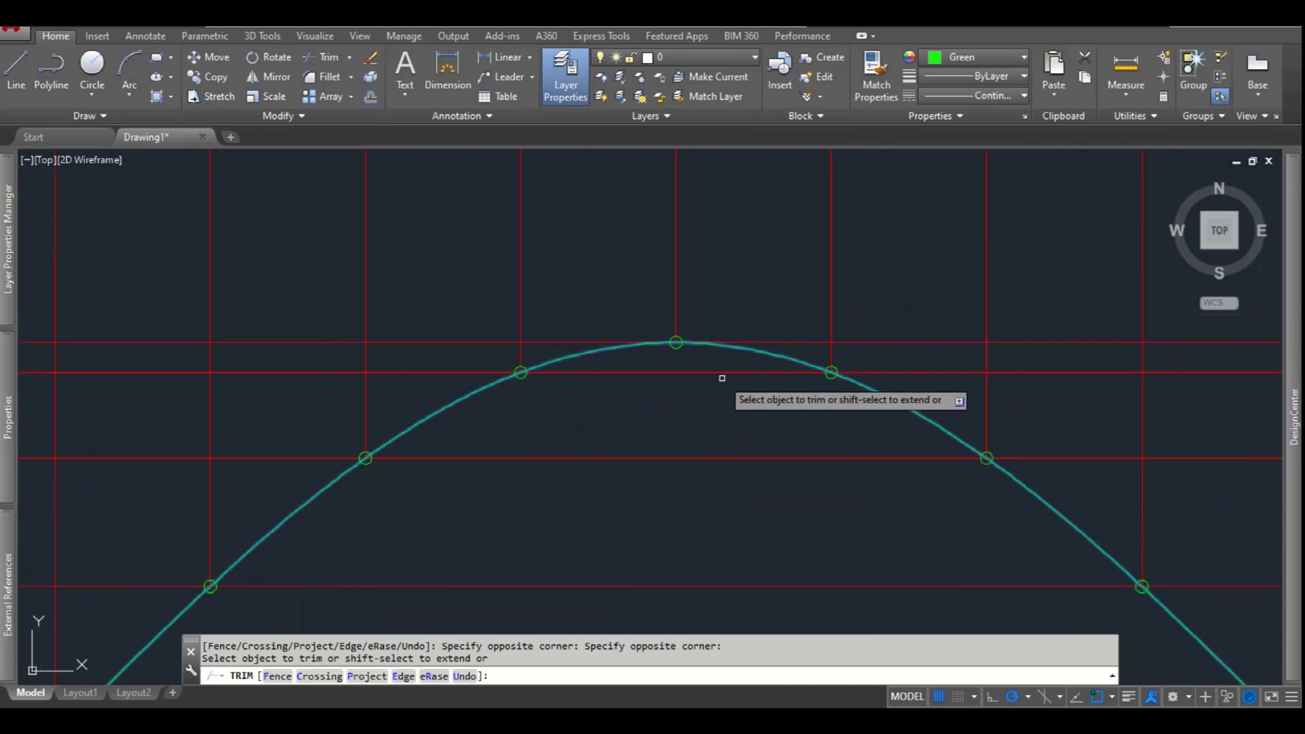
scroll(704, 358, "down", 6)
left_click(678, 421)
left_click(679, 488)
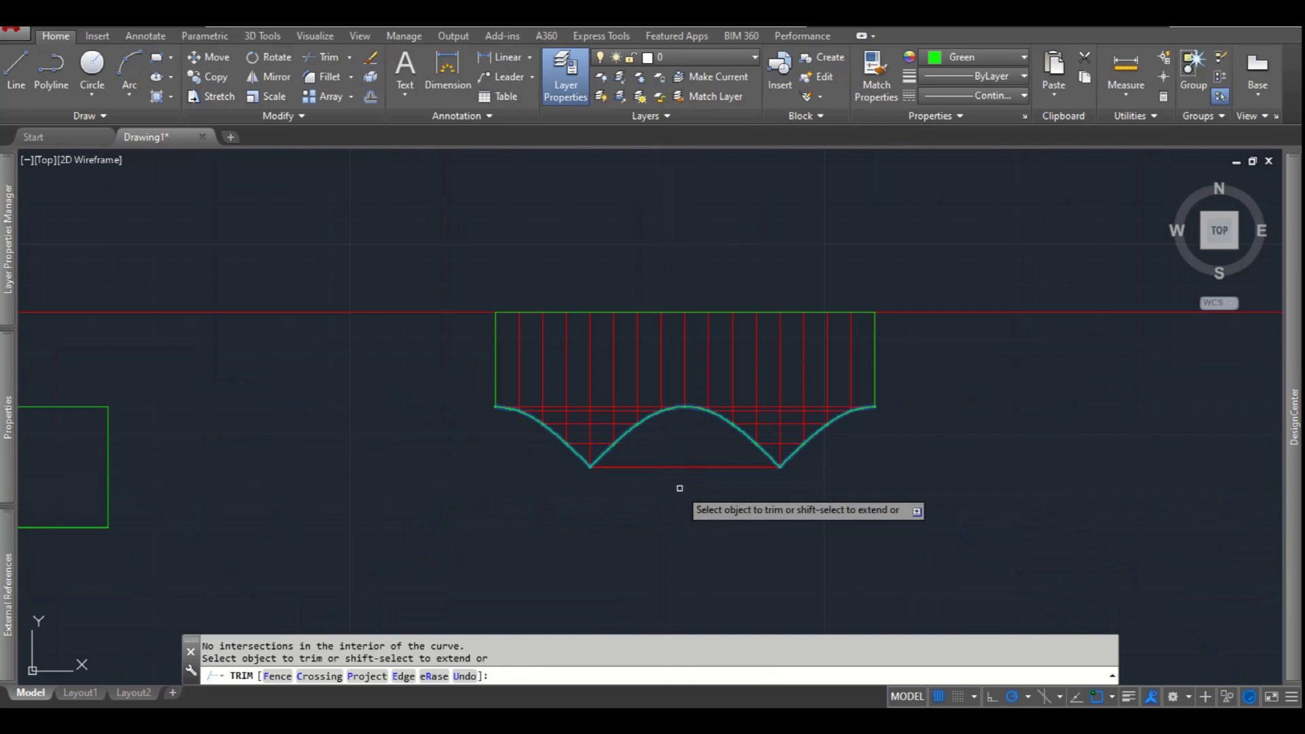
Erase the leftover horizontal line pieces between the pattern's two lower tips
scroll(712, 416, "up", 2)
key("Escape")
scroll(703, 527, "down", 2)
left_click(719, 501)
left_click(688, 550)
key("Delete")
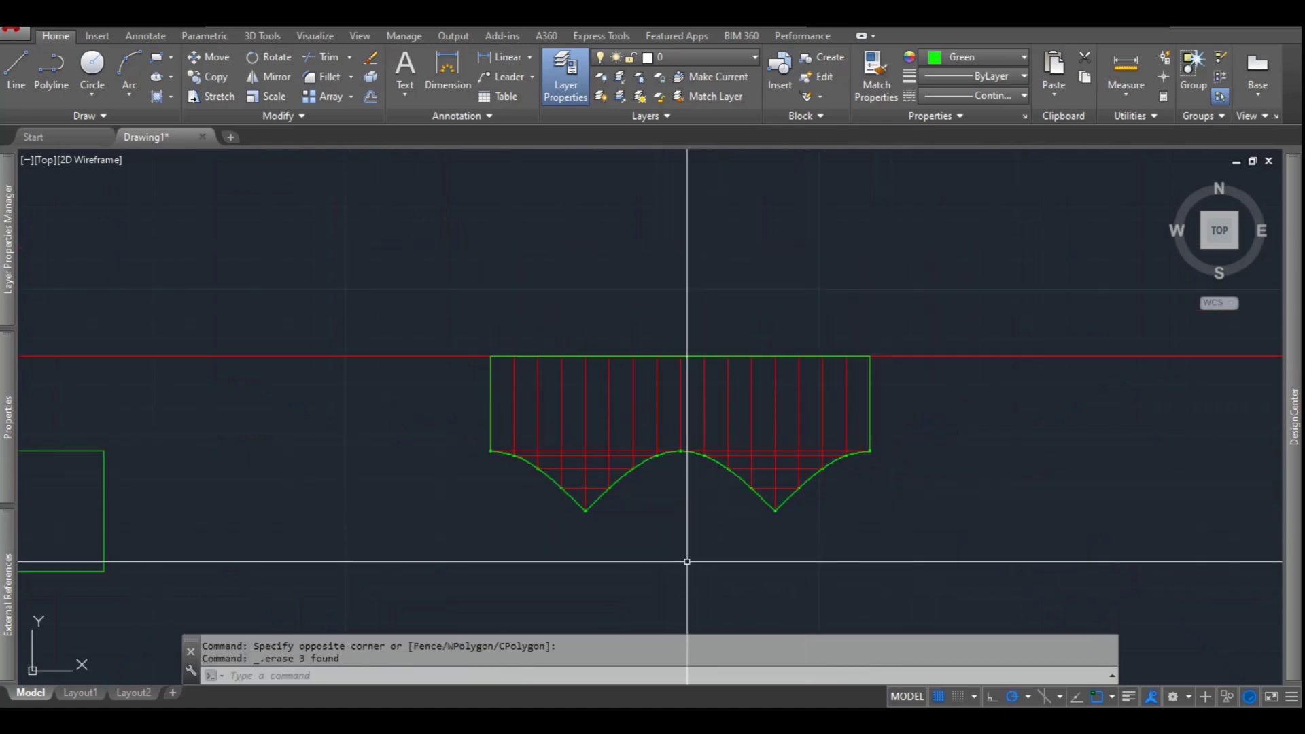
scroll(633, 483, "down", 2)
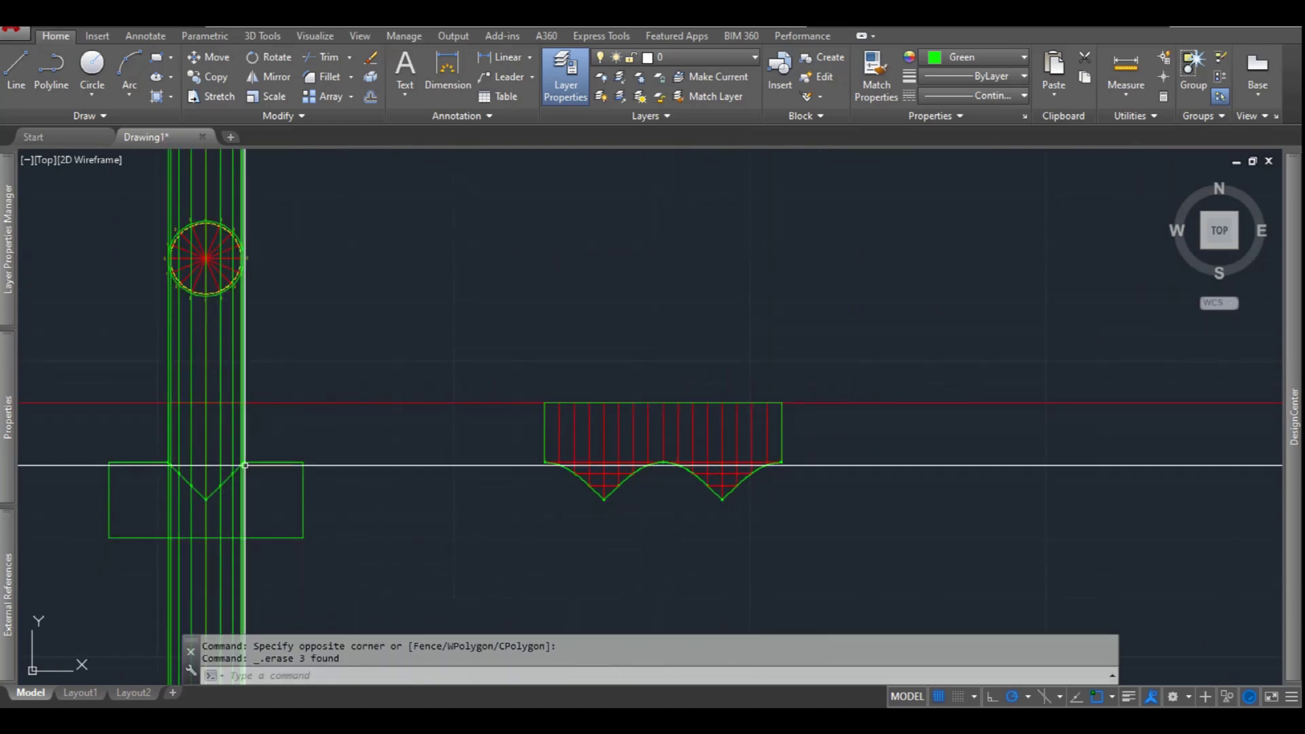
scroll(231, 421, "down", 2)
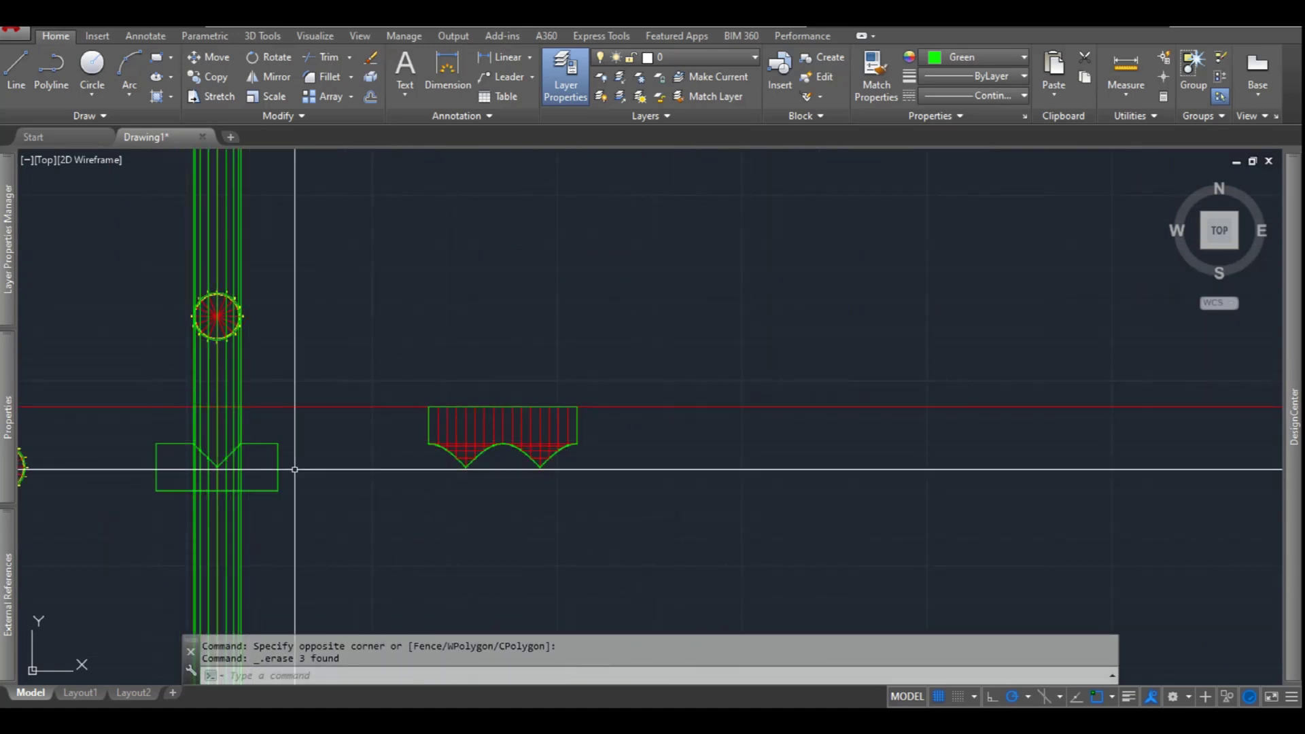
scroll(272, 438, "down", 2)
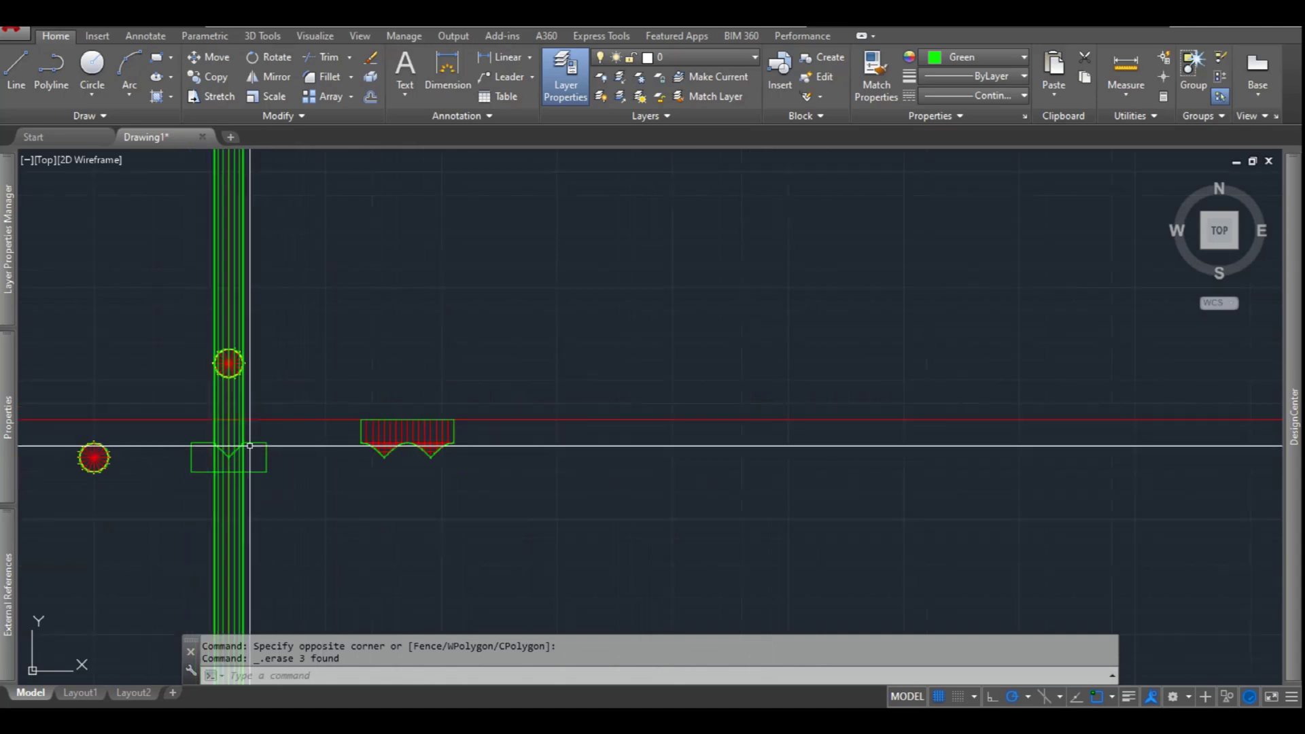
scroll(154, 464, "up", 2)
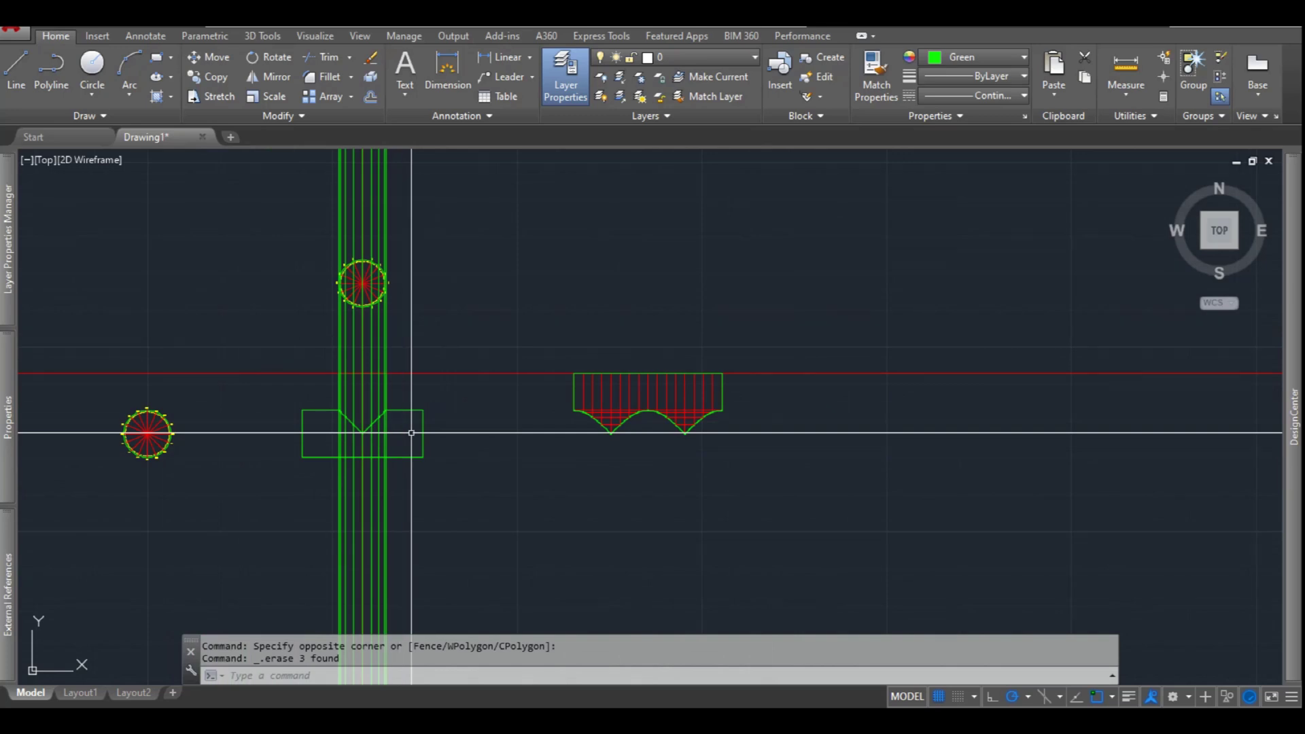
key("Escape")
key("Escape")
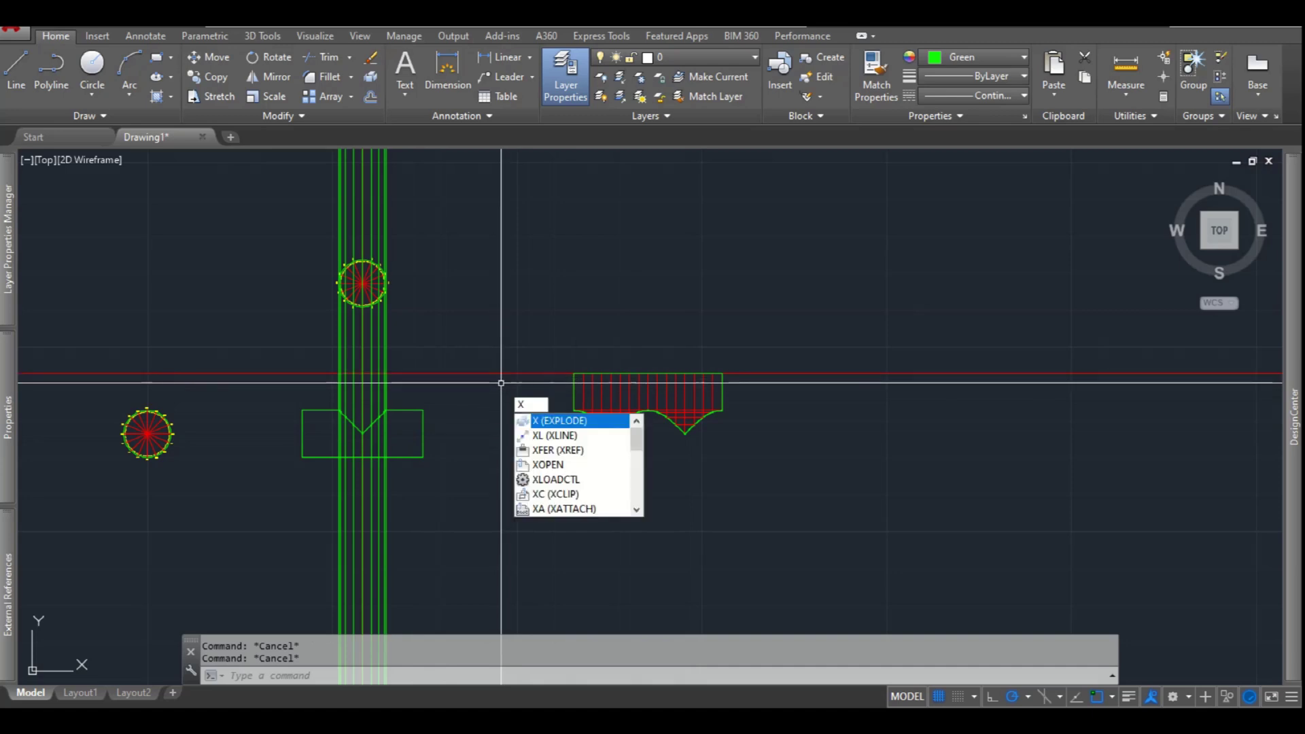
Draw a vertical construction line in the empty area to the right of the flat pattern
key("Return")
type("v")
key("Return")
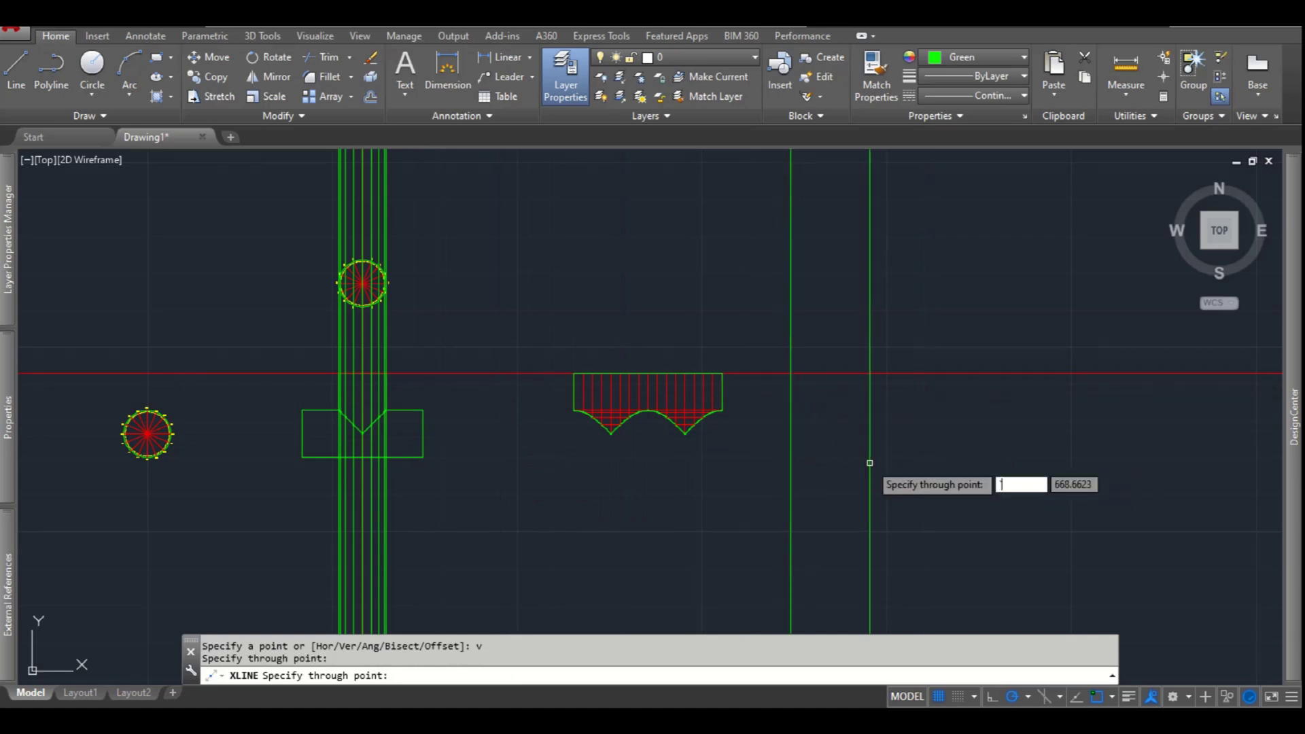
key("Escape")
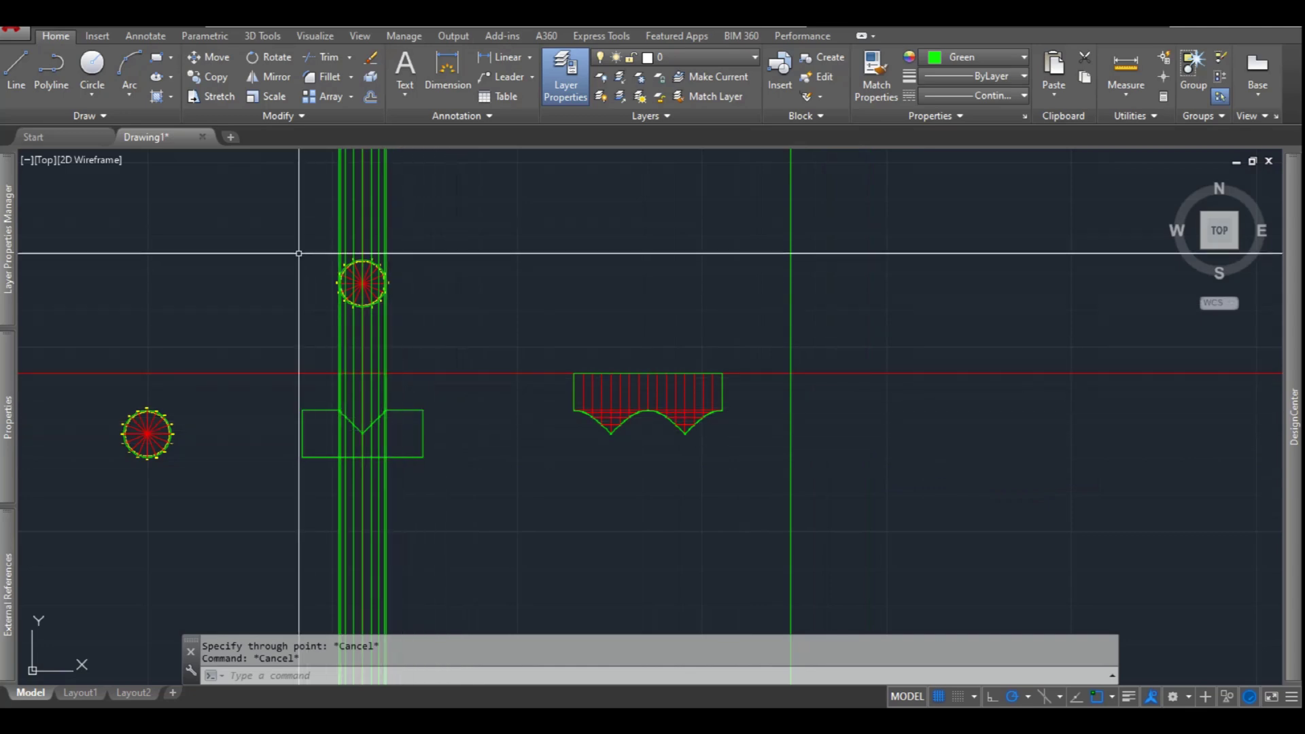
Offset the red horizontal line along the pattern's top edge downward in four successive copies spaced 2.5030 apart
type("o")
key("Return")
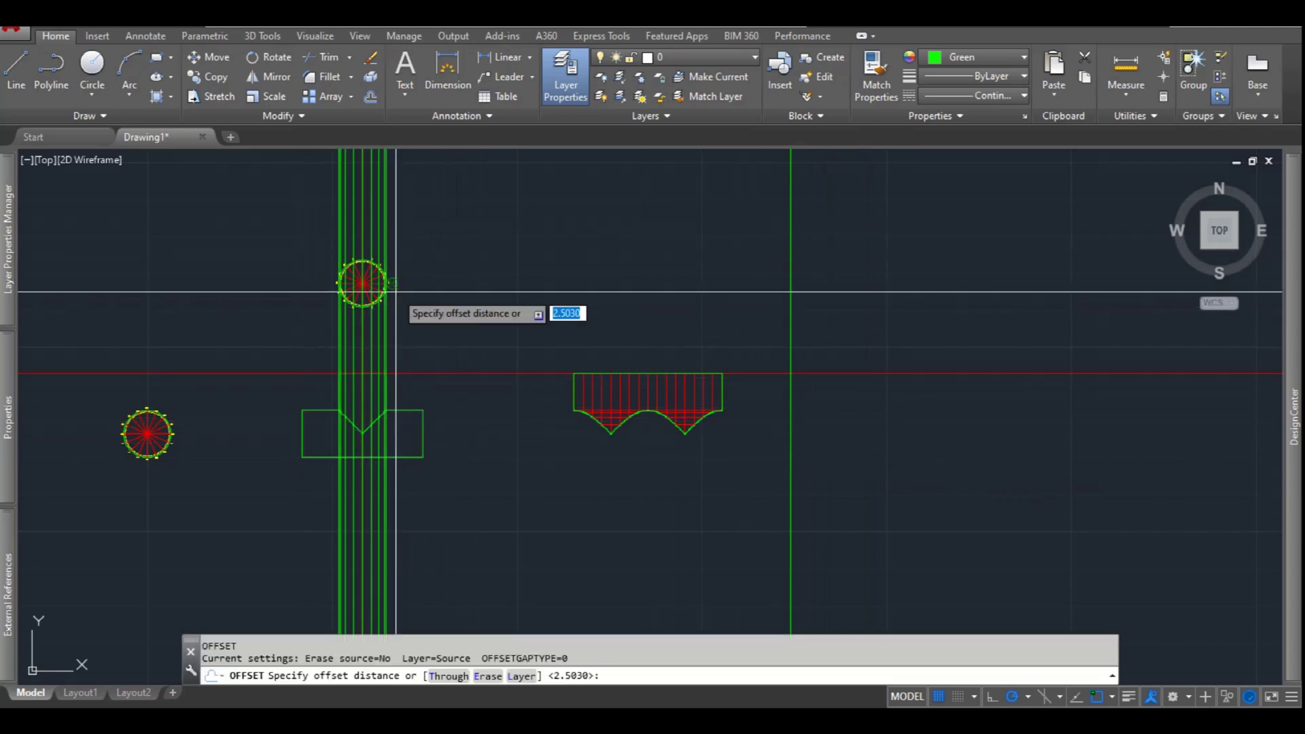
key("Return")
left_click(796, 373)
left_click(853, 405)
left_click(856, 383)
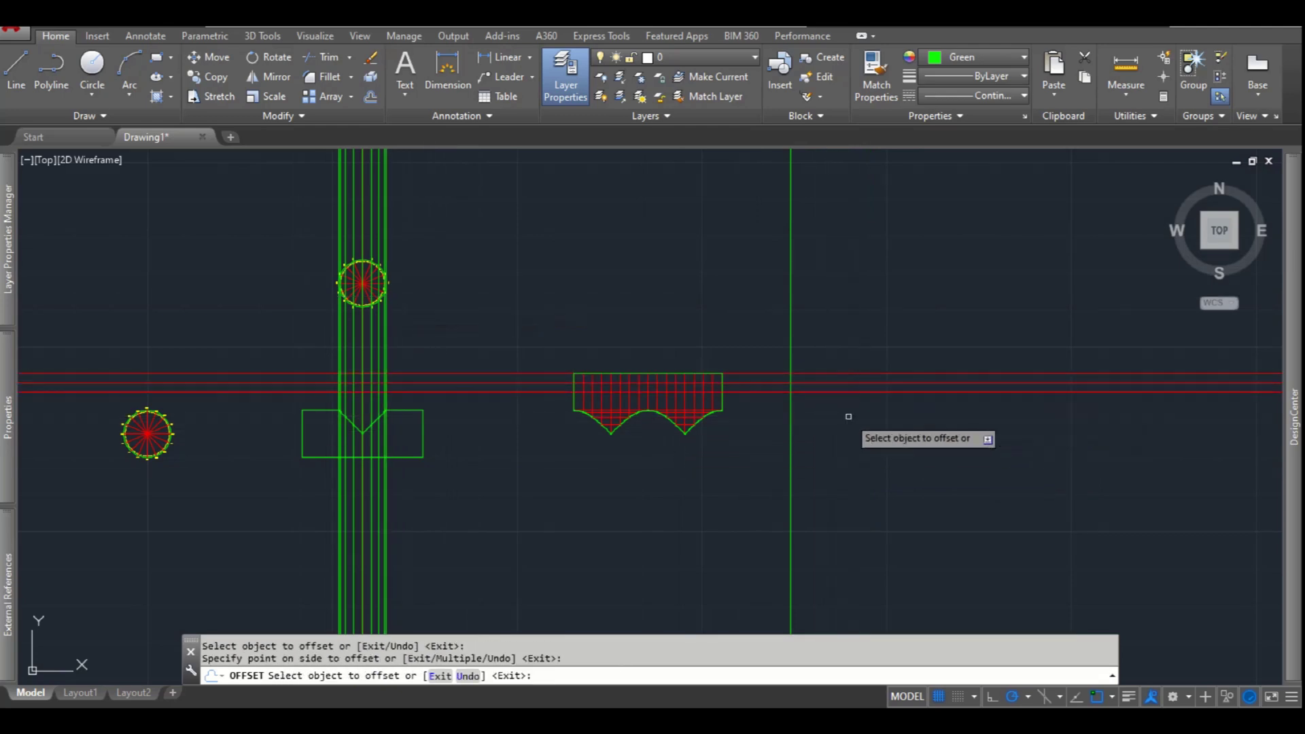
left_click(842, 396)
left_click(848, 403)
left_click(849, 443)
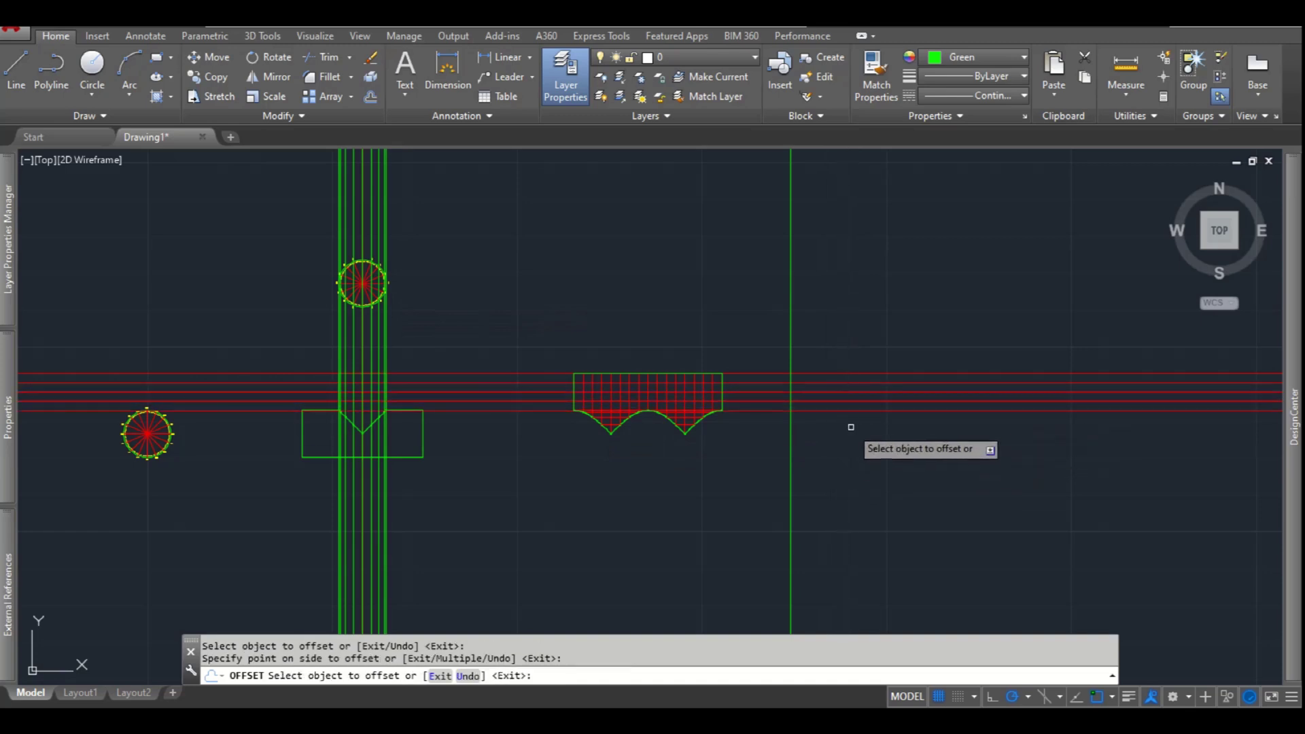
Offset the lowest red horizontal line downward in four more successive copies at the same 2.5030 spacing
left_click(846, 411)
left_click(845, 422)
left_click(844, 420)
left_click(844, 425)
left_click(843, 430)
left_click(840, 460)
left_click(849, 439)
left_click(846, 479)
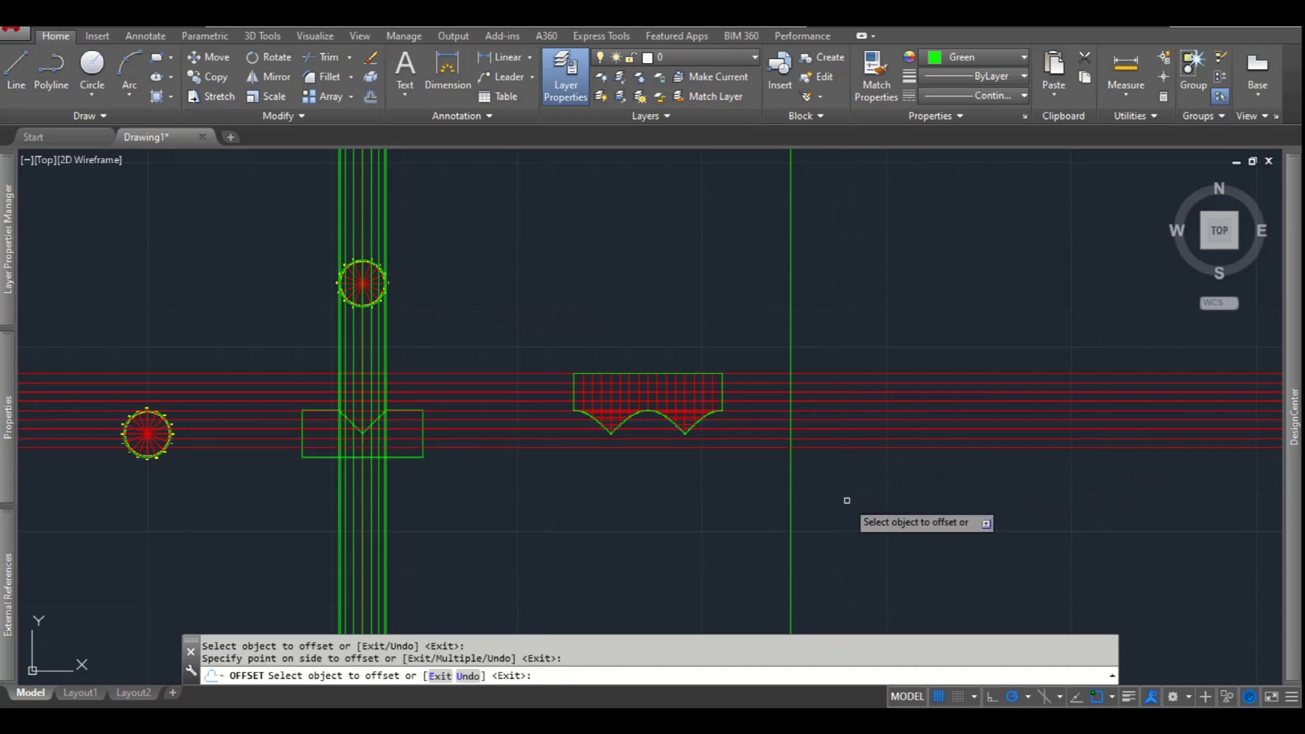
Mirror the eight upper red horizontal lines about the lowest one, keeping the source lines
key("Escape")
scroll(877, 437, "up", 4)
left_click(880, 449)
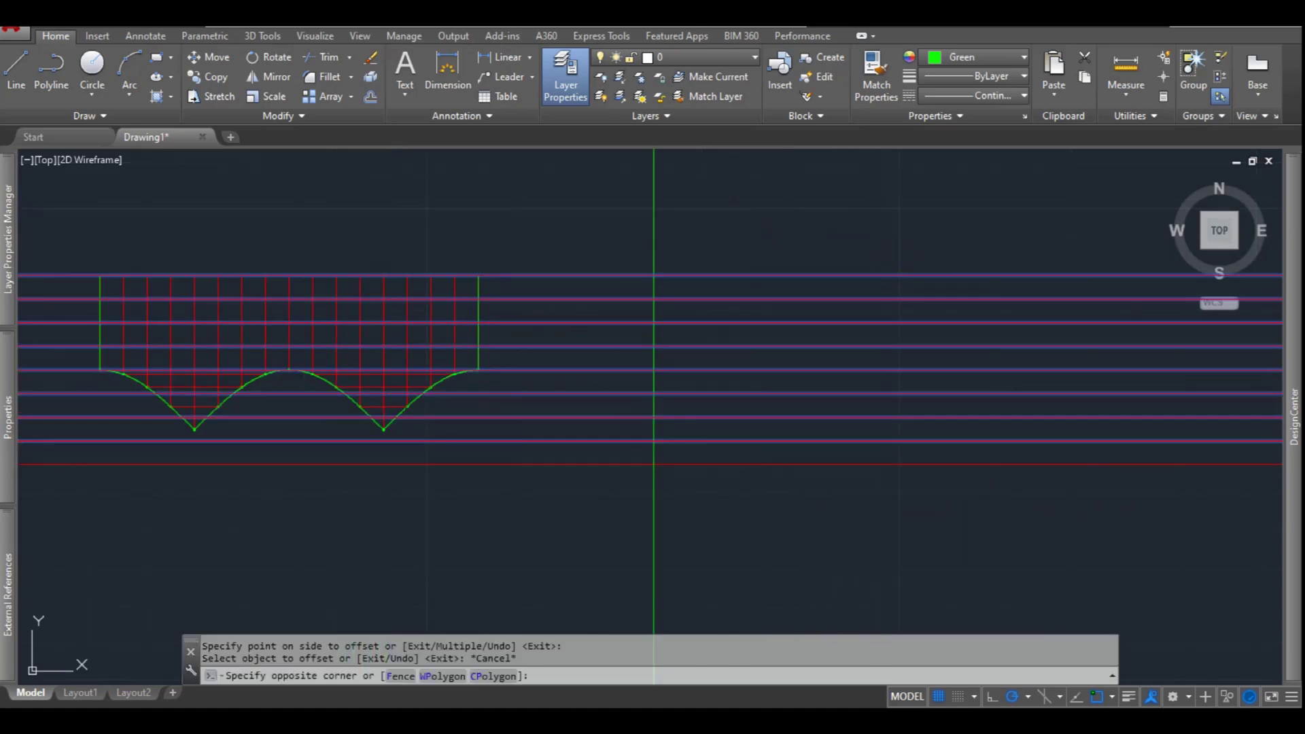
left_click(755, 218)
type("MI")
key("Return")
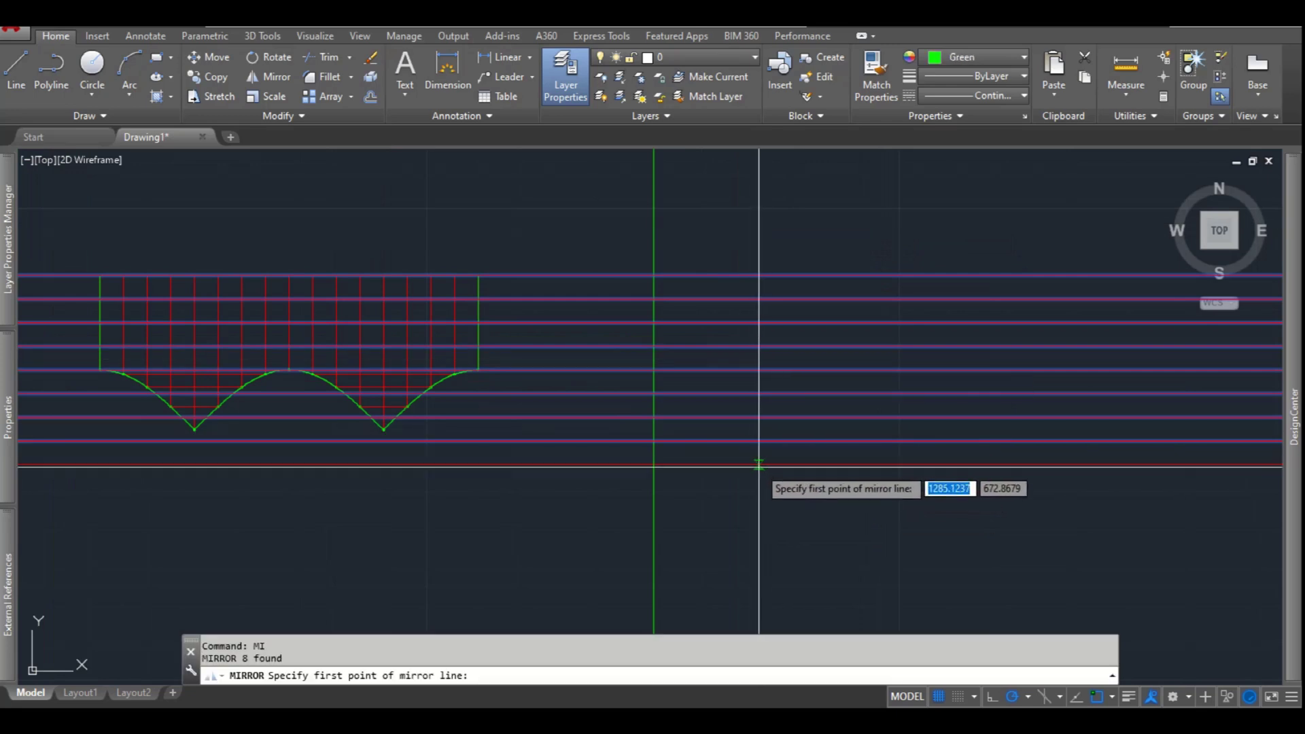
left_click(759, 464)
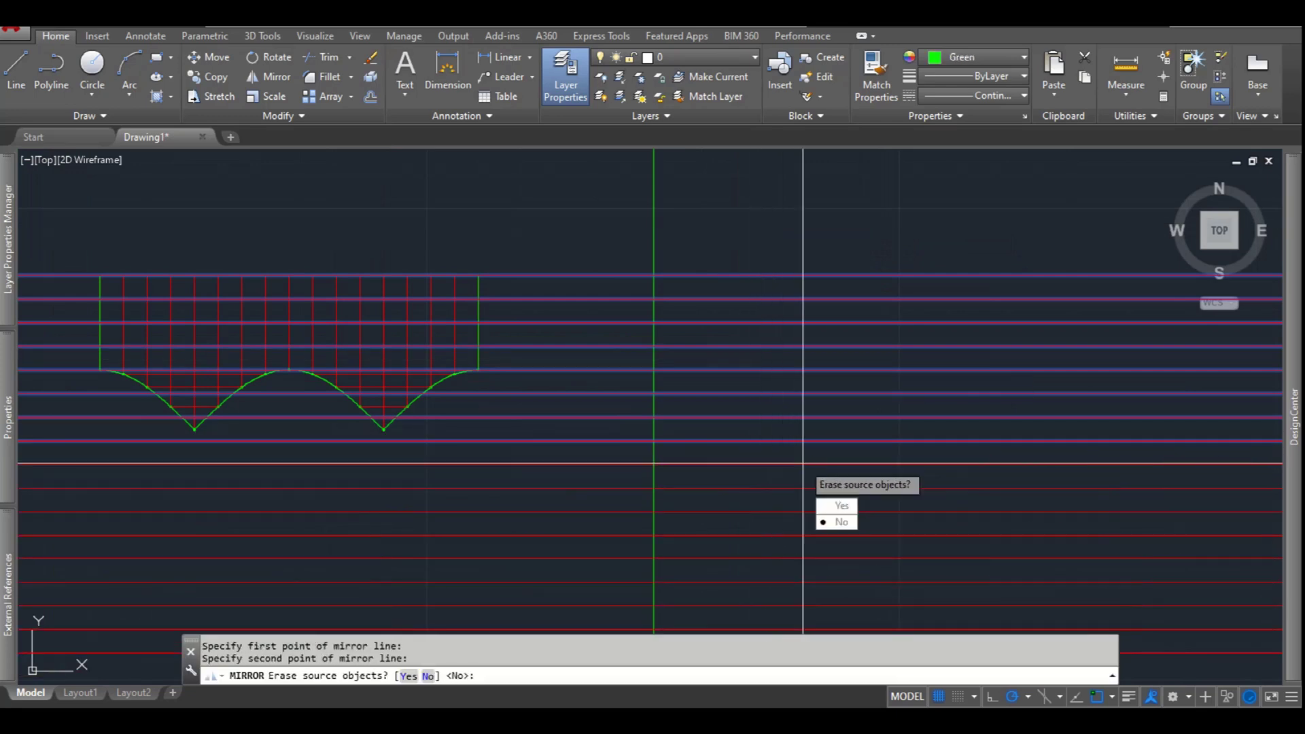
type("n")
key("Return")
scroll(775, 268, "down", 5)
type("xl")
key("Return")
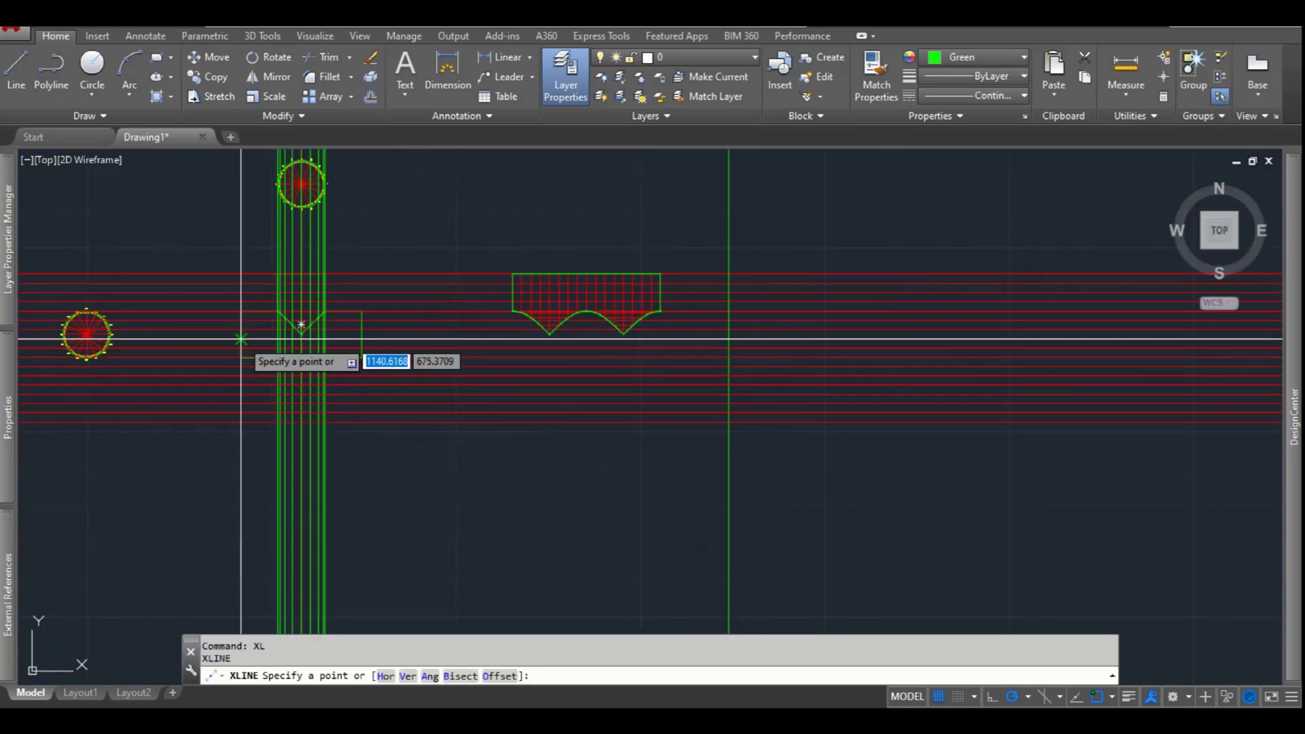
scroll(233, 355, "up", 5)
left_click(233, 312)
key("Escape")
scroll(236, 321, "down", 7)
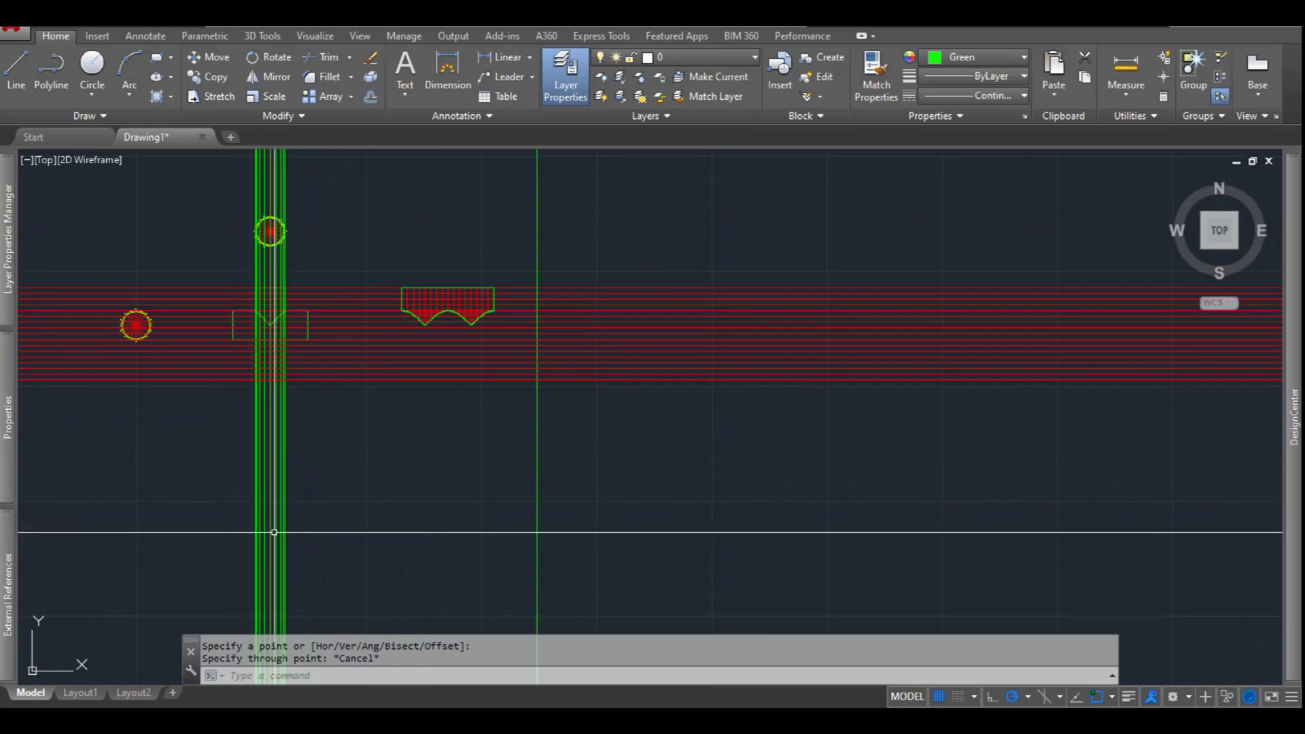
key("Escape")
Move all 17 red horizontal lines straight down into the free space below the front view of the tee
left_click(747, 221)
left_click(598, 415)
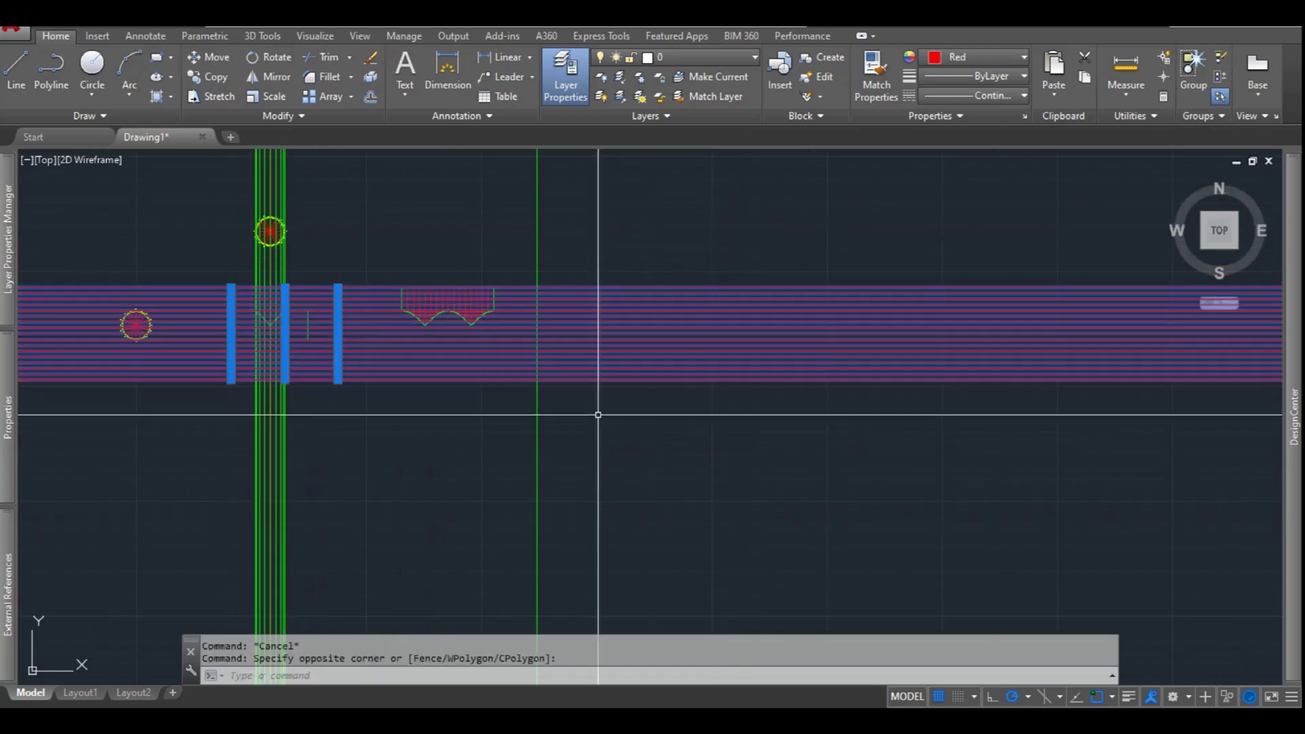
type("m")
key("Return")
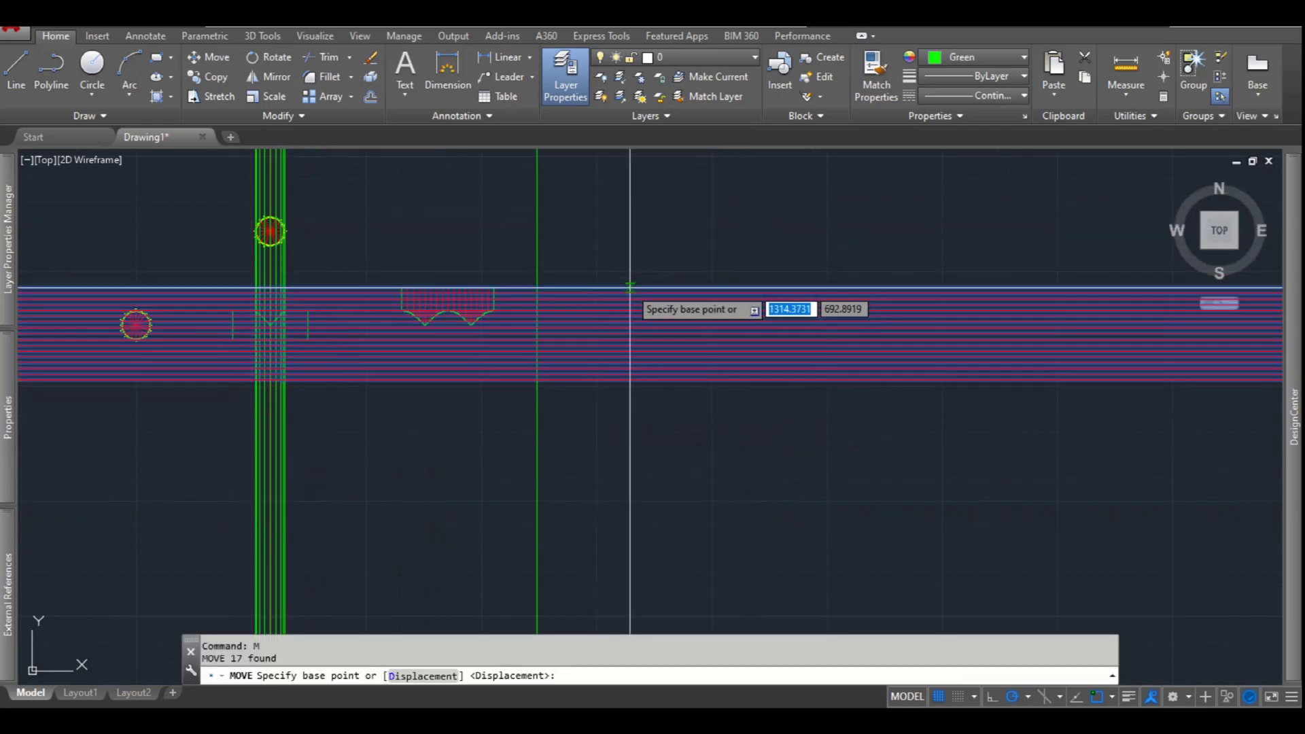
left_click(630, 289)
scroll(229, 421, "up", 3)
key("Escape")
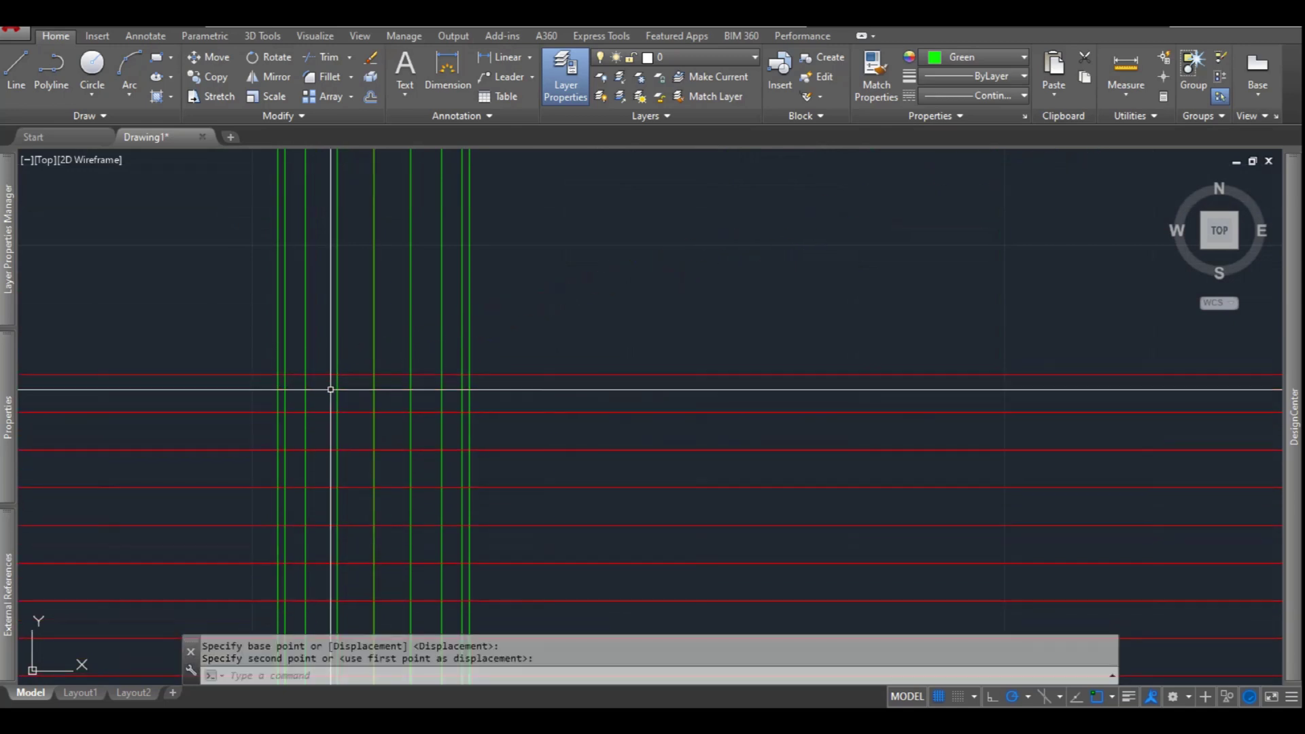
Draw vertical construction lines through the left and right ends of the main pipe in the front view
type("xl")
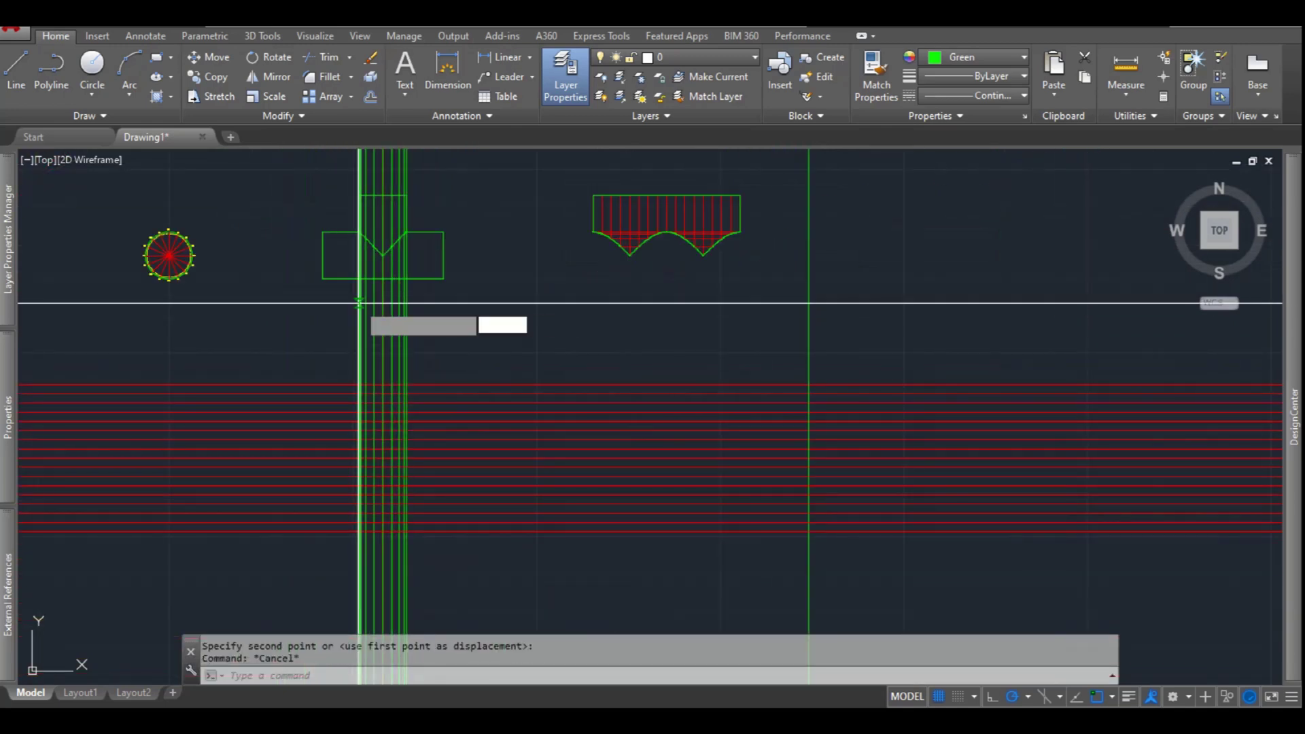
key("Return")
type("v")
key("Return")
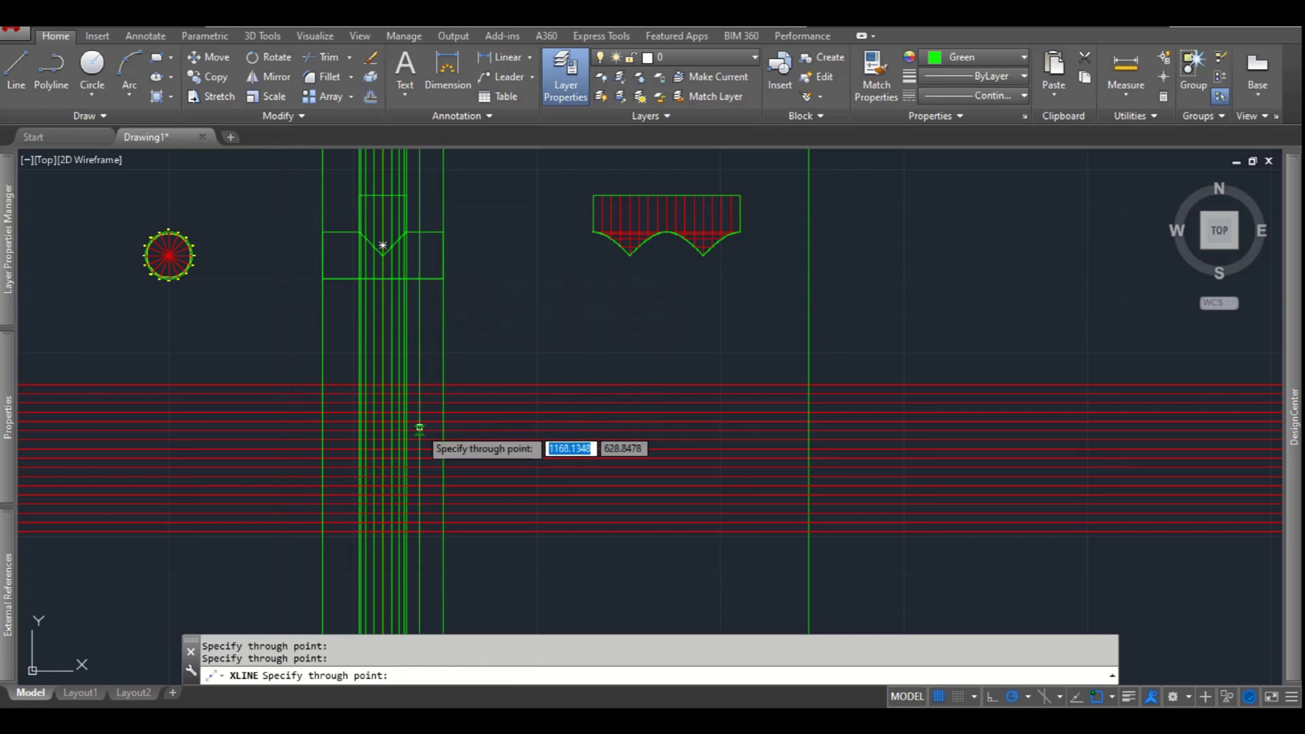
key("Escape")
Change the middle line of the 17 red horizontal lines to yellow
scroll(432, 446, "up", 4)
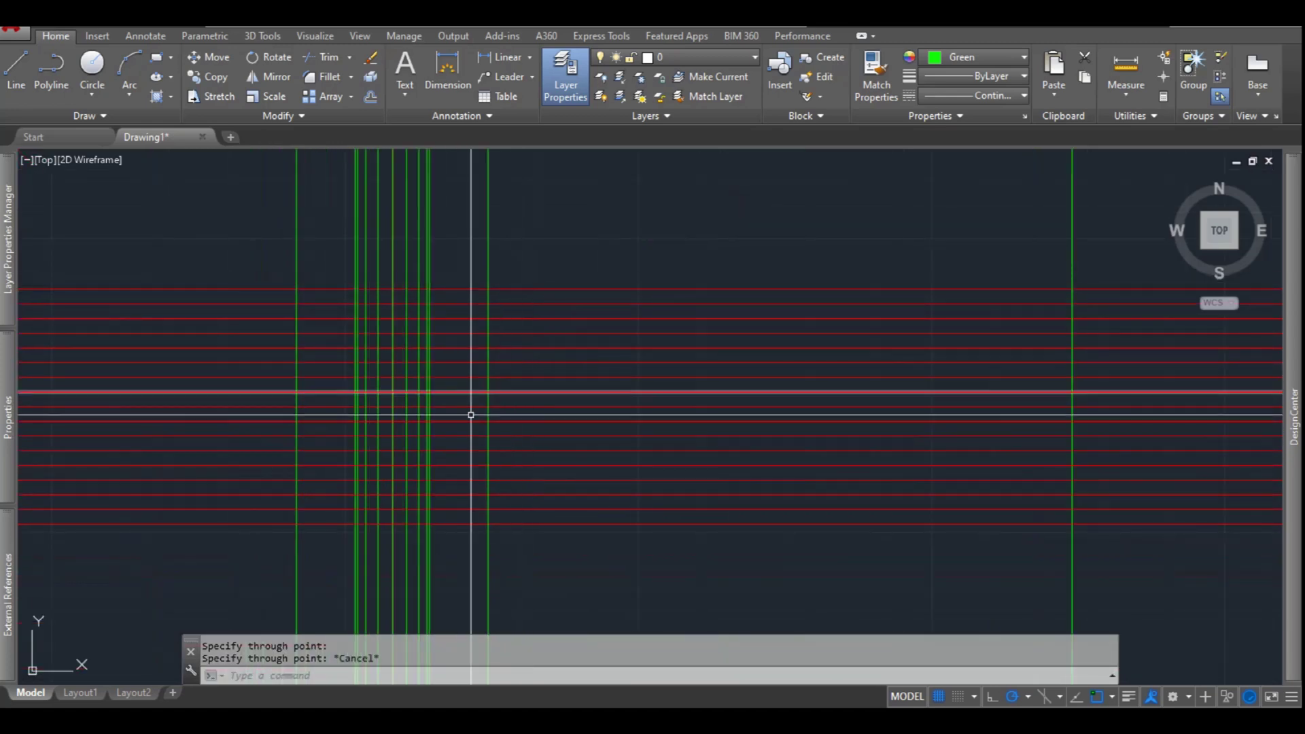
scroll(439, 394, "up", 2)
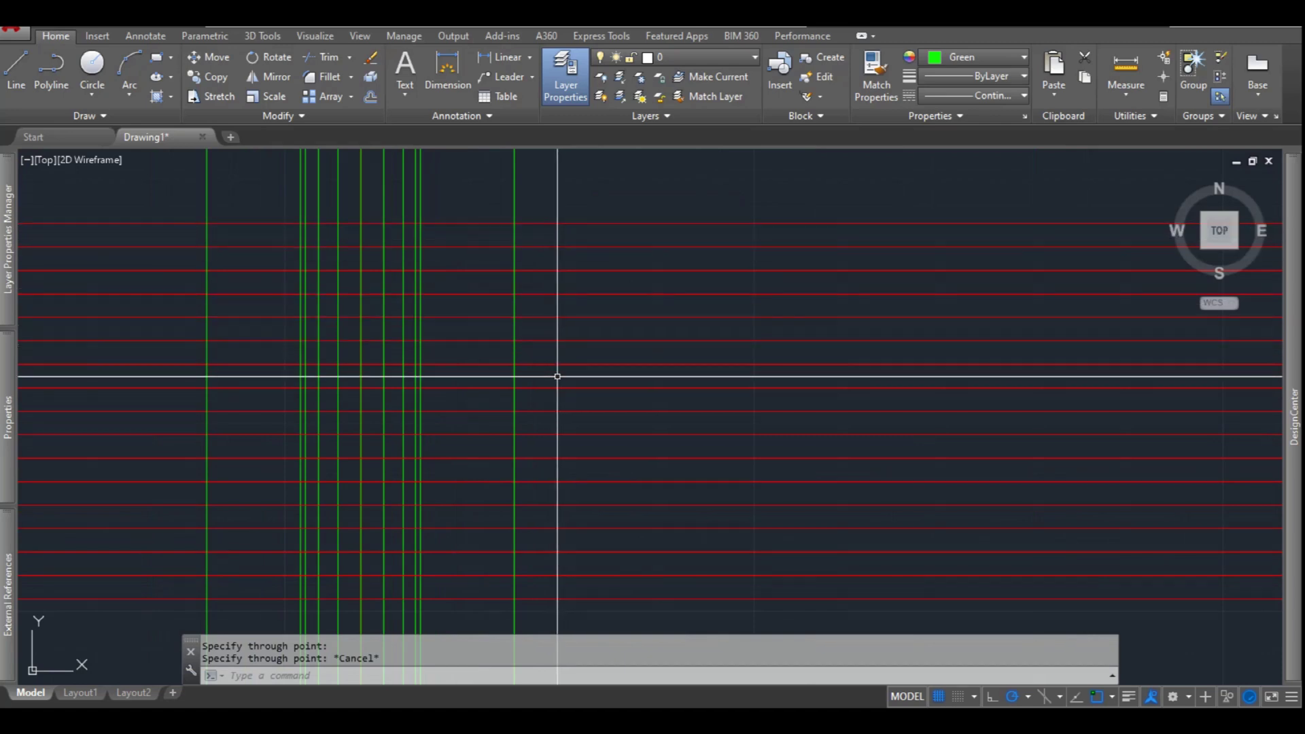
left_click(556, 410)
scroll(584, 416, "down", 2)
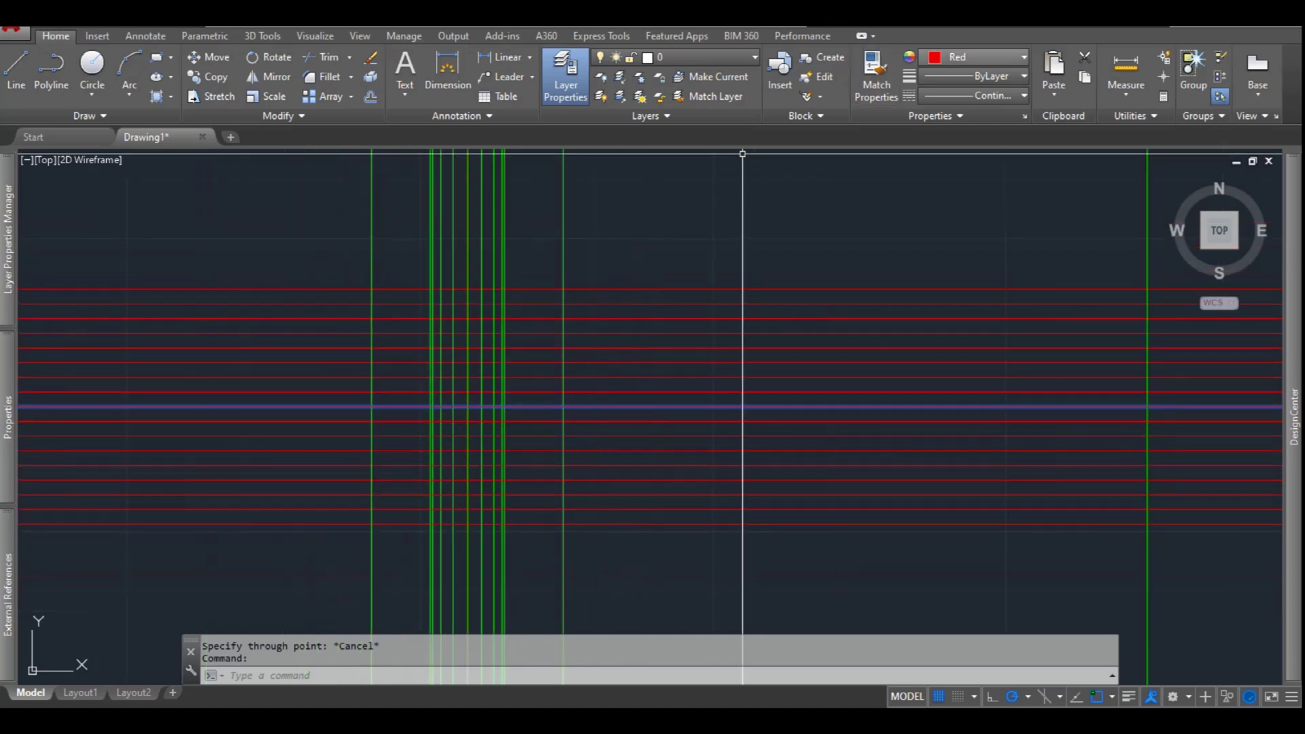
left_click(978, 57)
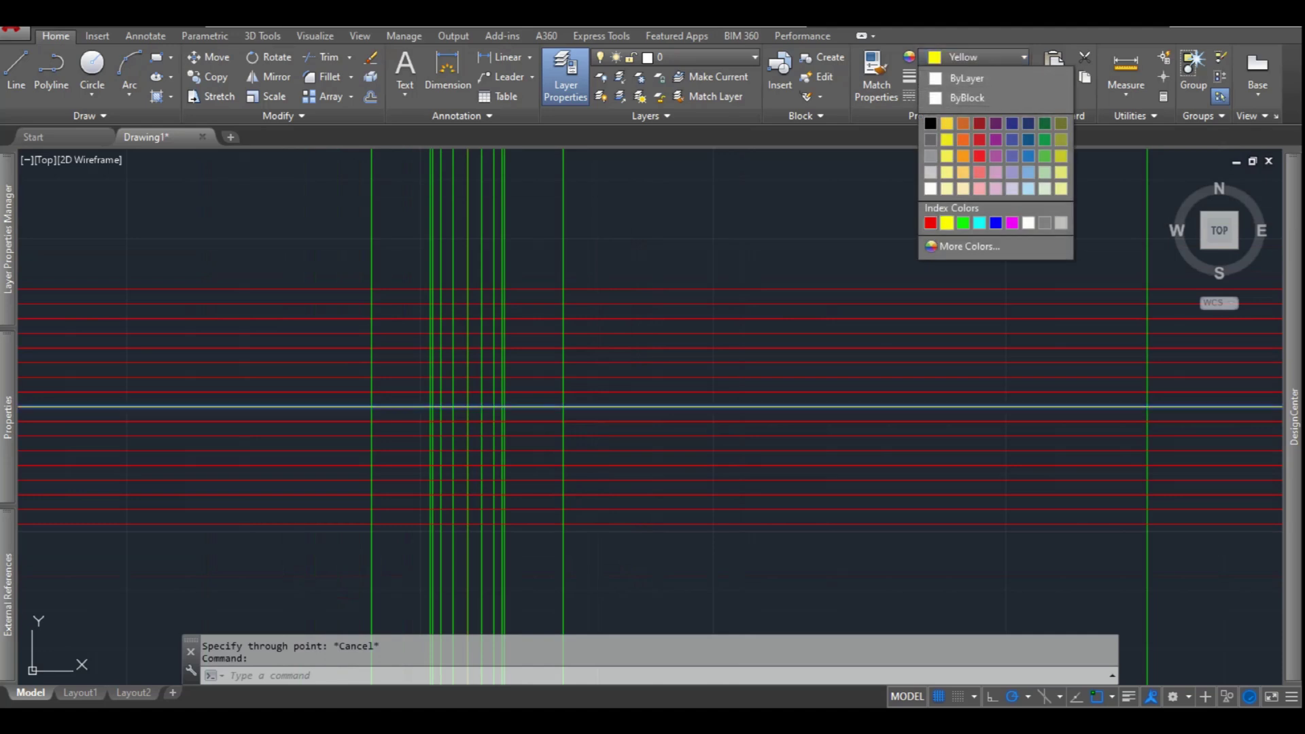
Copy the "0" label from the main pipe's end-view circle to the left end of the yellow horizontal line
scroll(495, 364, "down", 4)
scroll(343, 381, "up", 6)
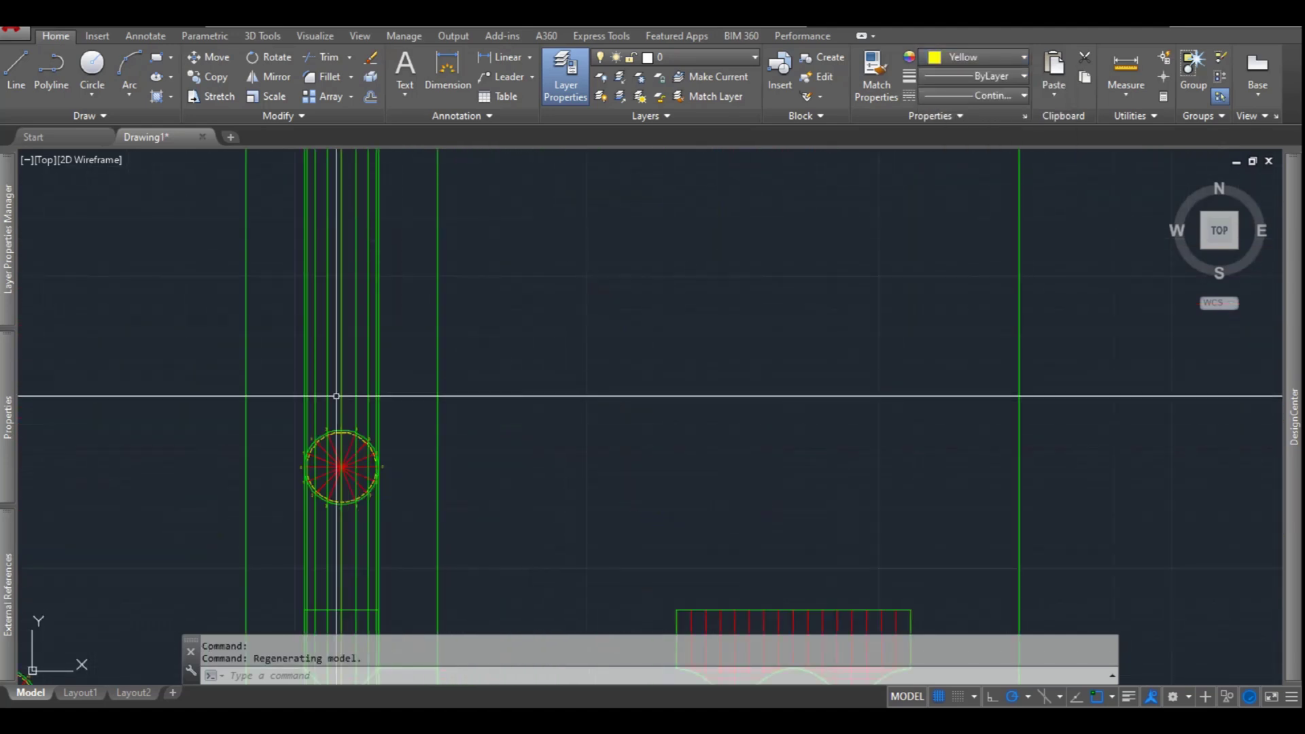
scroll(343, 381, "up", 5)
key("Escape")
left_click(367, 451)
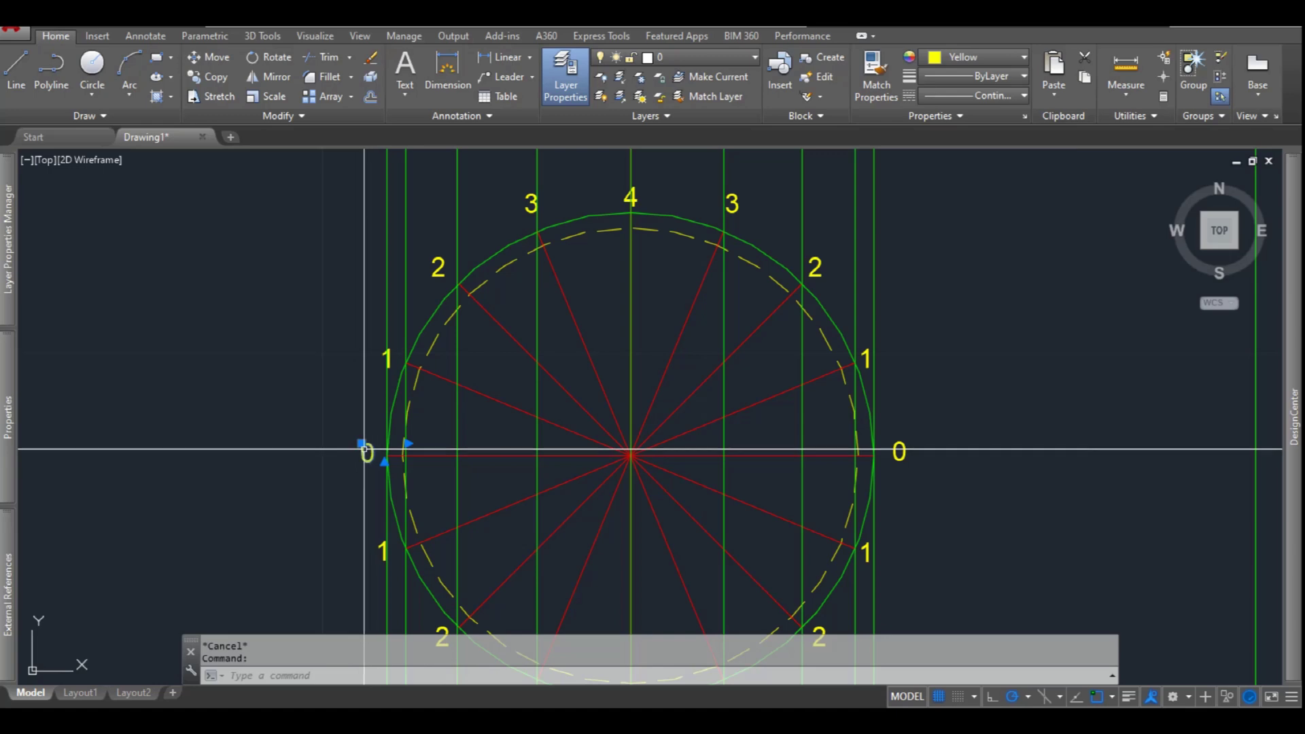
type("cp")
key("Return")
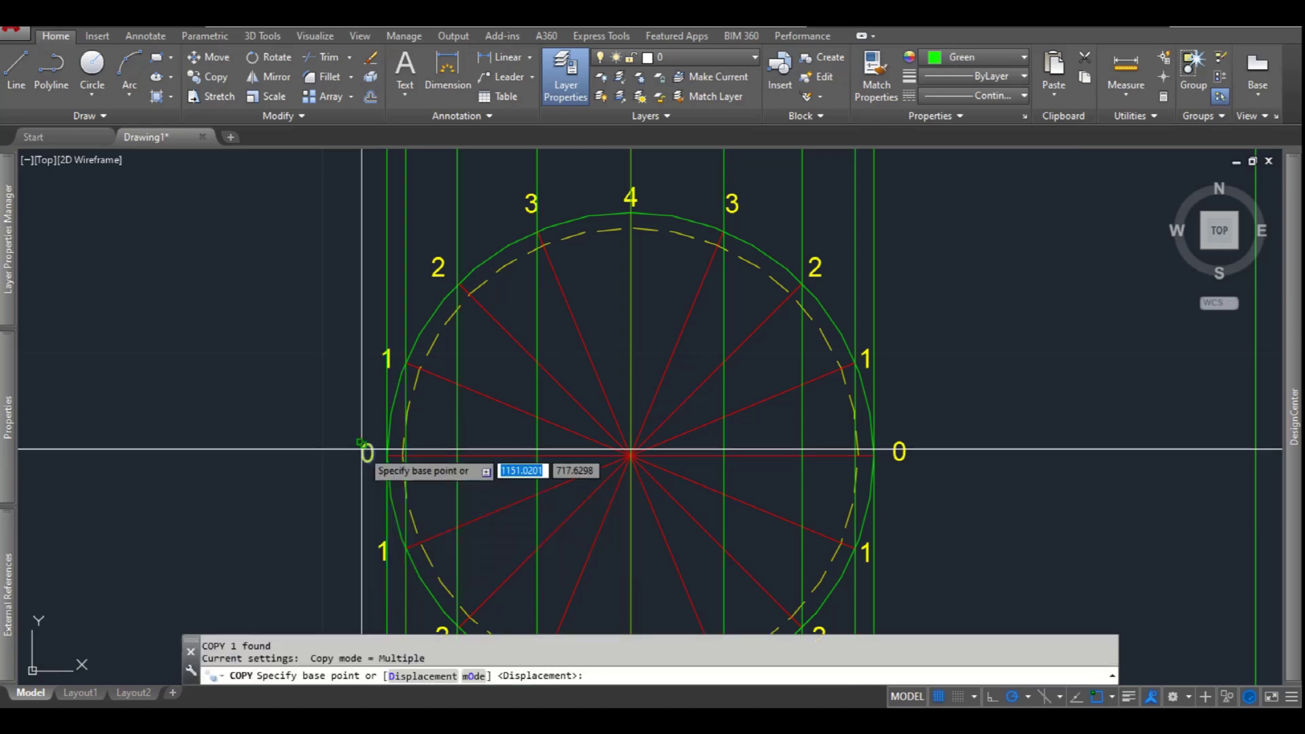
left_click(367, 451)
scroll(402, 268, "down", 6)
middle_click_drag(381, 442, 437, 335)
scroll(423, 446, "up", 6)
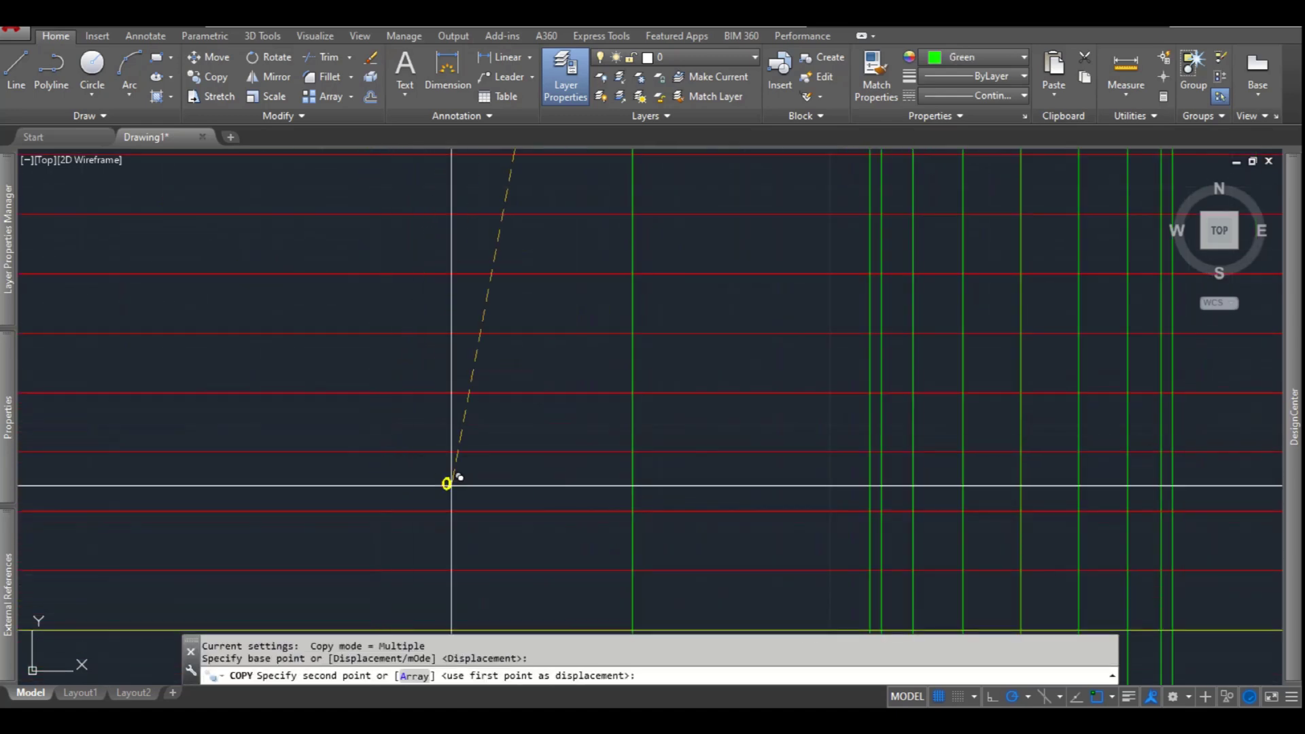
scroll(559, 354, "down", 3)
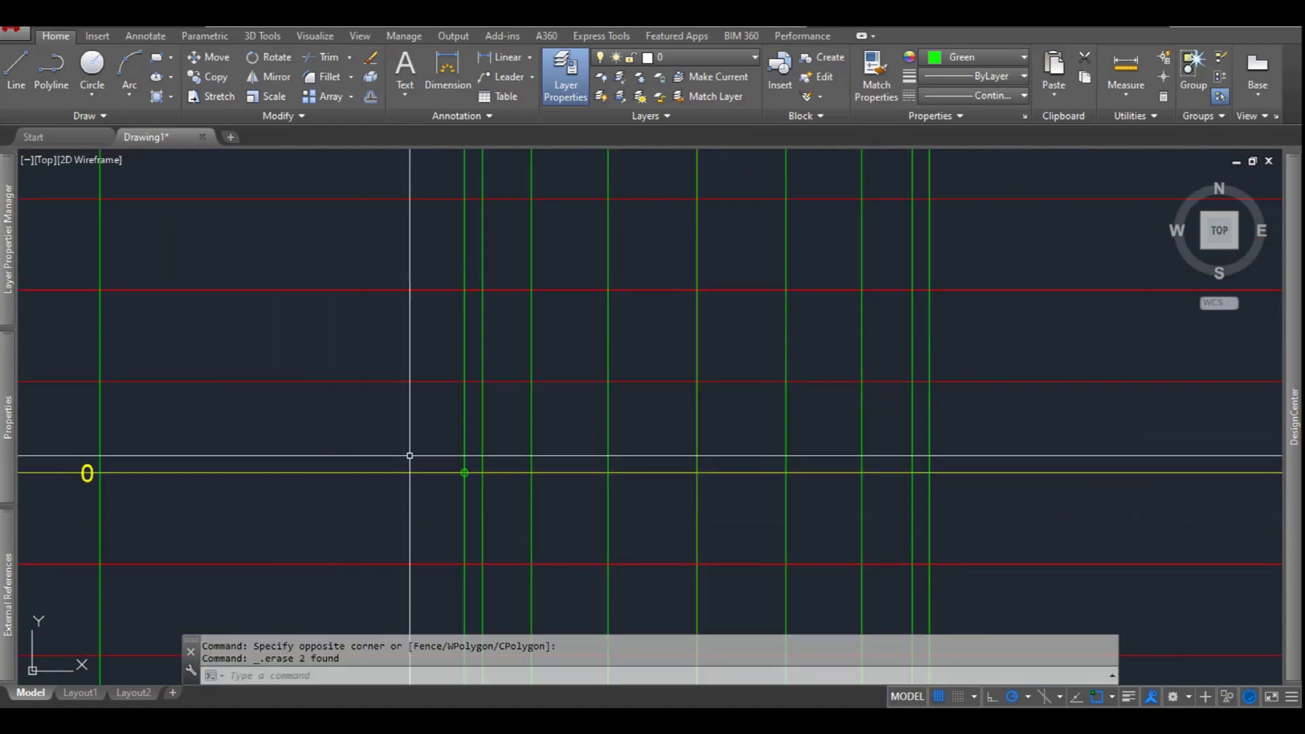
Copy the small marker circle from the yellow line up the successive vertical and red line intersections to the branch centre line
left_click_drag(426, 450, 506, 507)
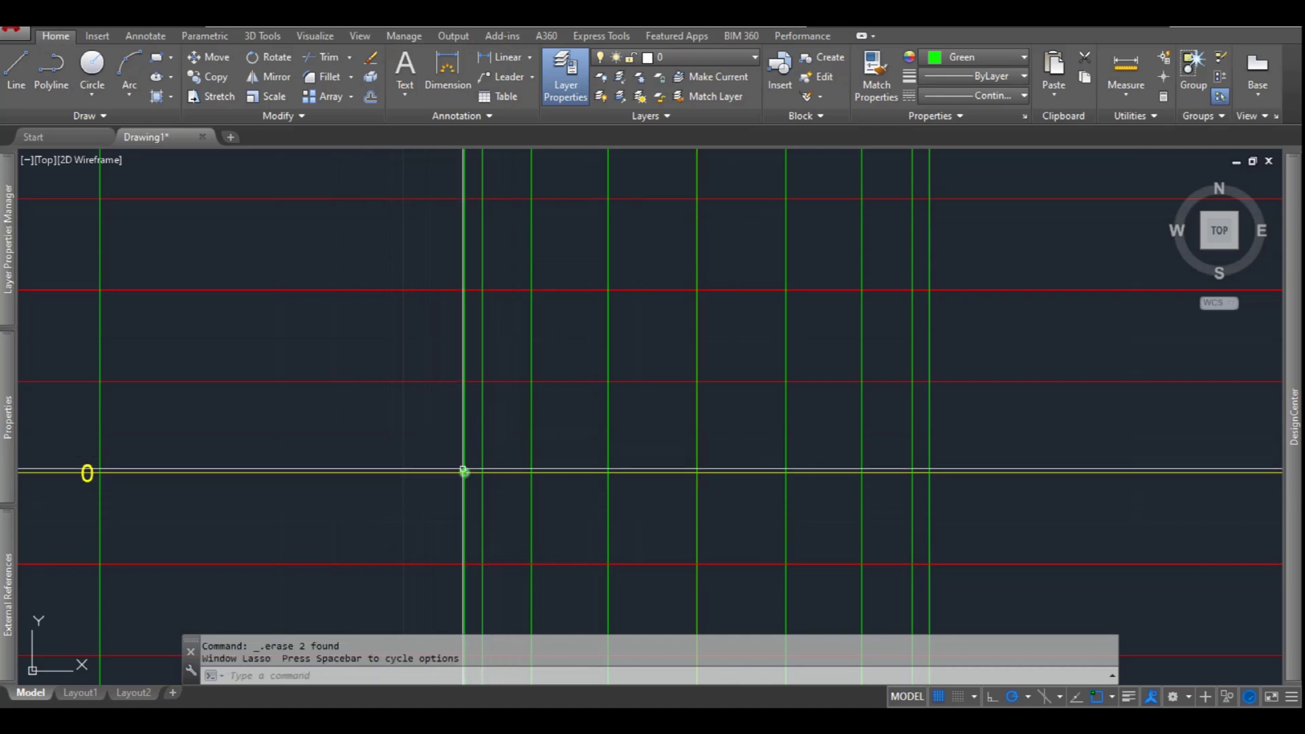
key("Return")
scroll(489, 458, "up", 4)
left_click(489, 463)
scroll(488, 467, "down", 4)
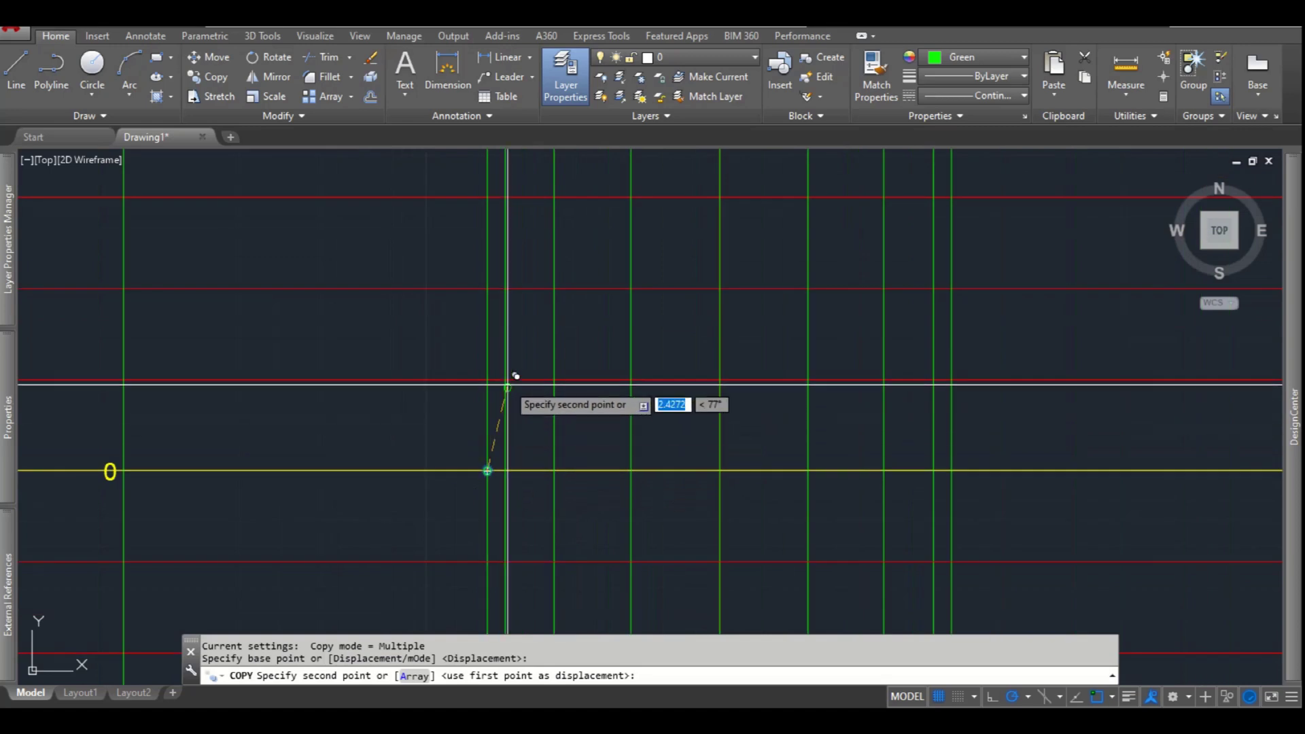
left_click(506, 380)
left_click(556, 290)
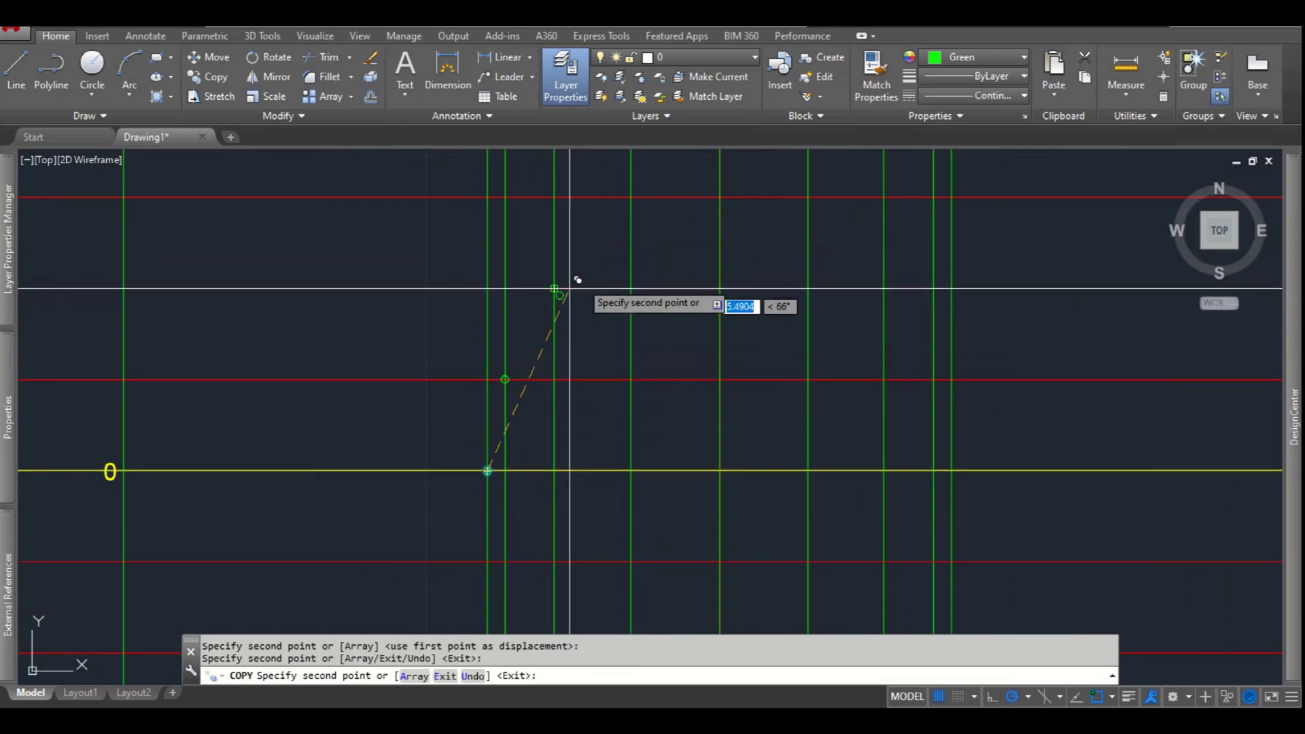
left_click(630, 198)
scroll(601, 328, "down", 4)
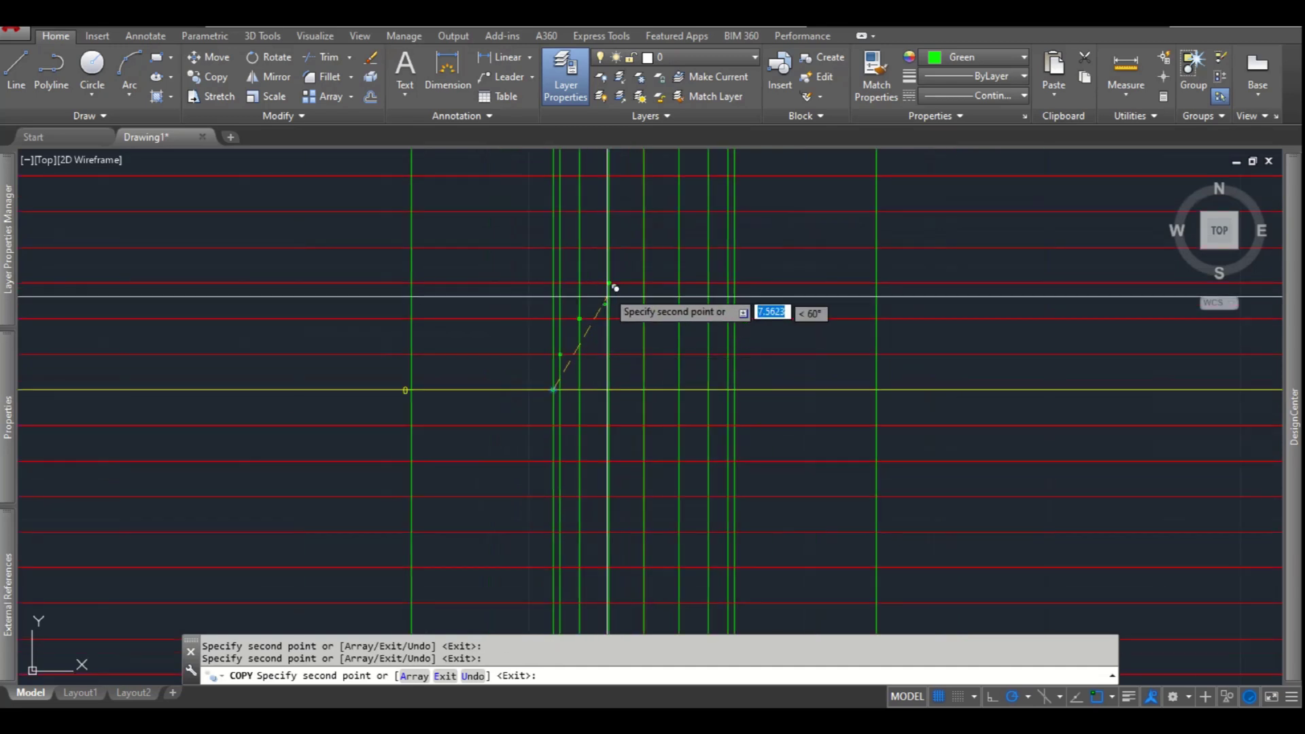
scroll(615, 282, "up", 2)
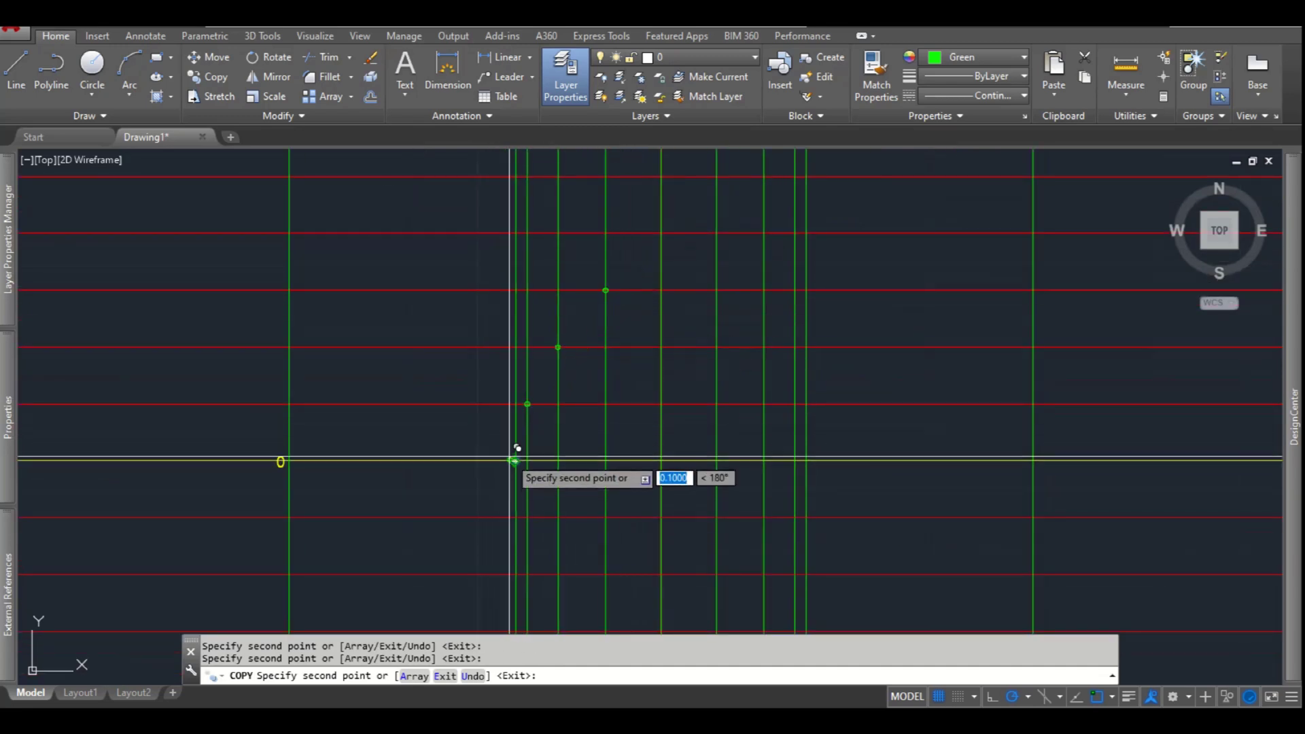
left_click(661, 233)
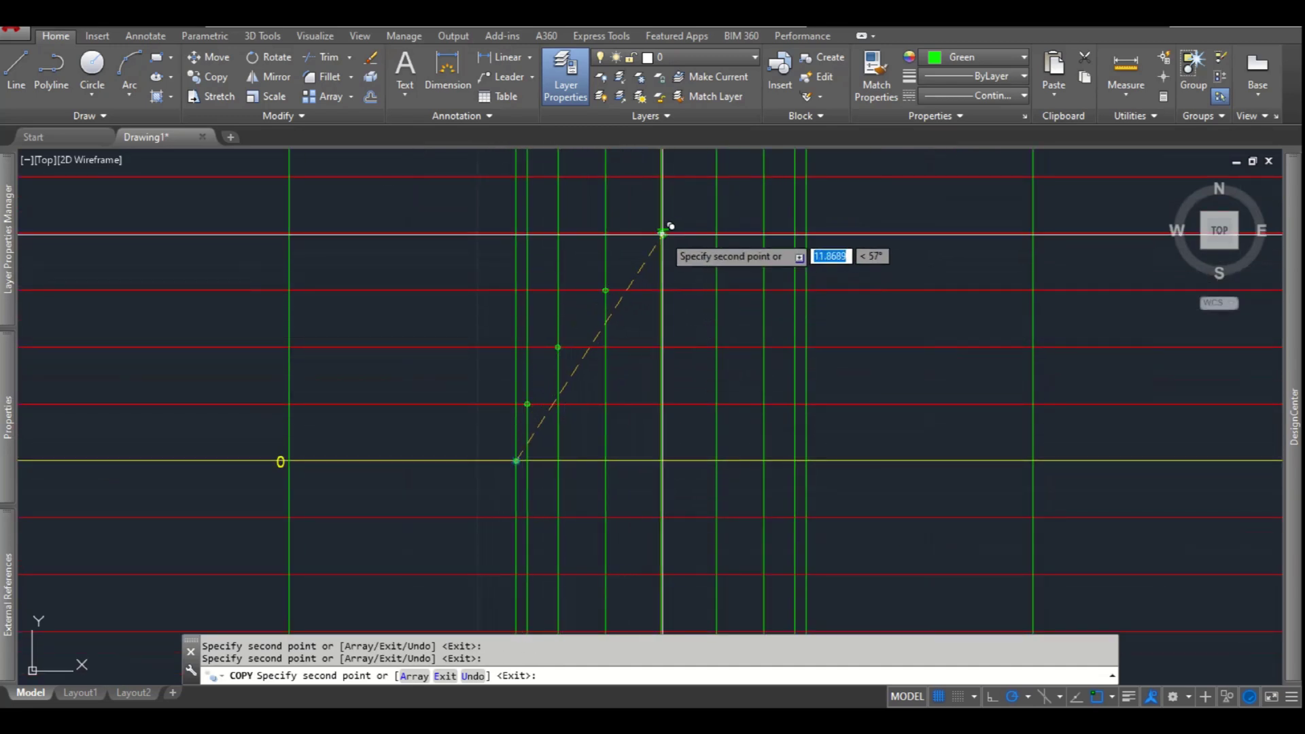
Place further copies of the marker circle down the intersections right of the branch centre line, ending on the yellow line
left_click(717, 290)
left_click(764, 347)
left_click(794, 404)
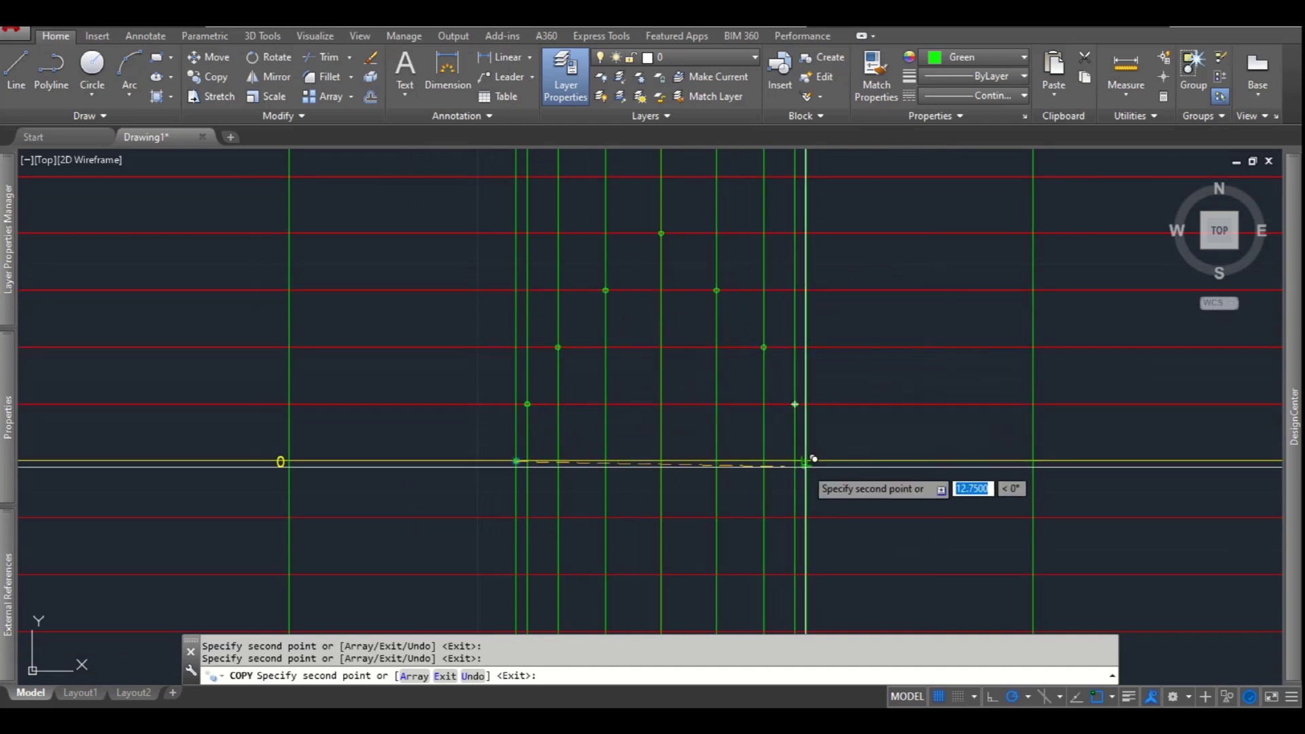
key("Escape")
key("Escape")
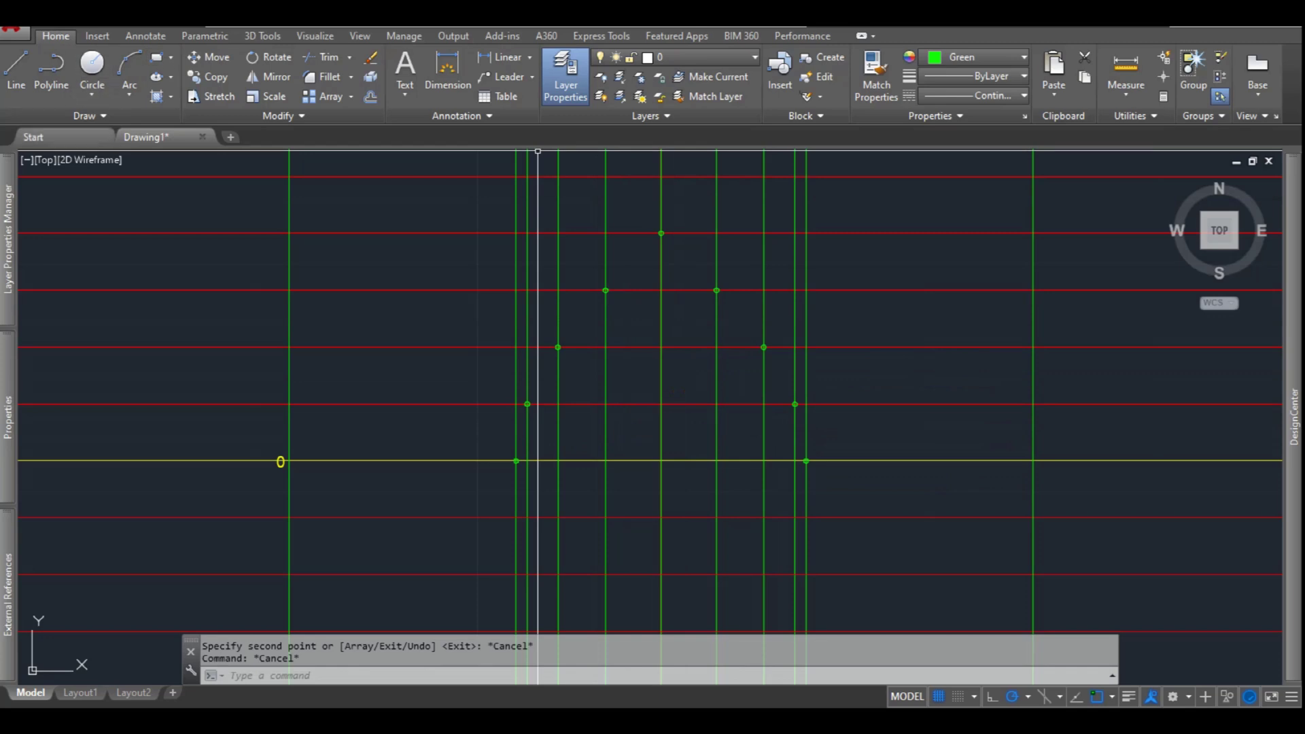
Draw a fit spline through the five marker circles from the yellow line's left marker up to the apex on the centre line
left_click(87, 116)
left_click(10, 135)
scroll(580, 481, "up", 4)
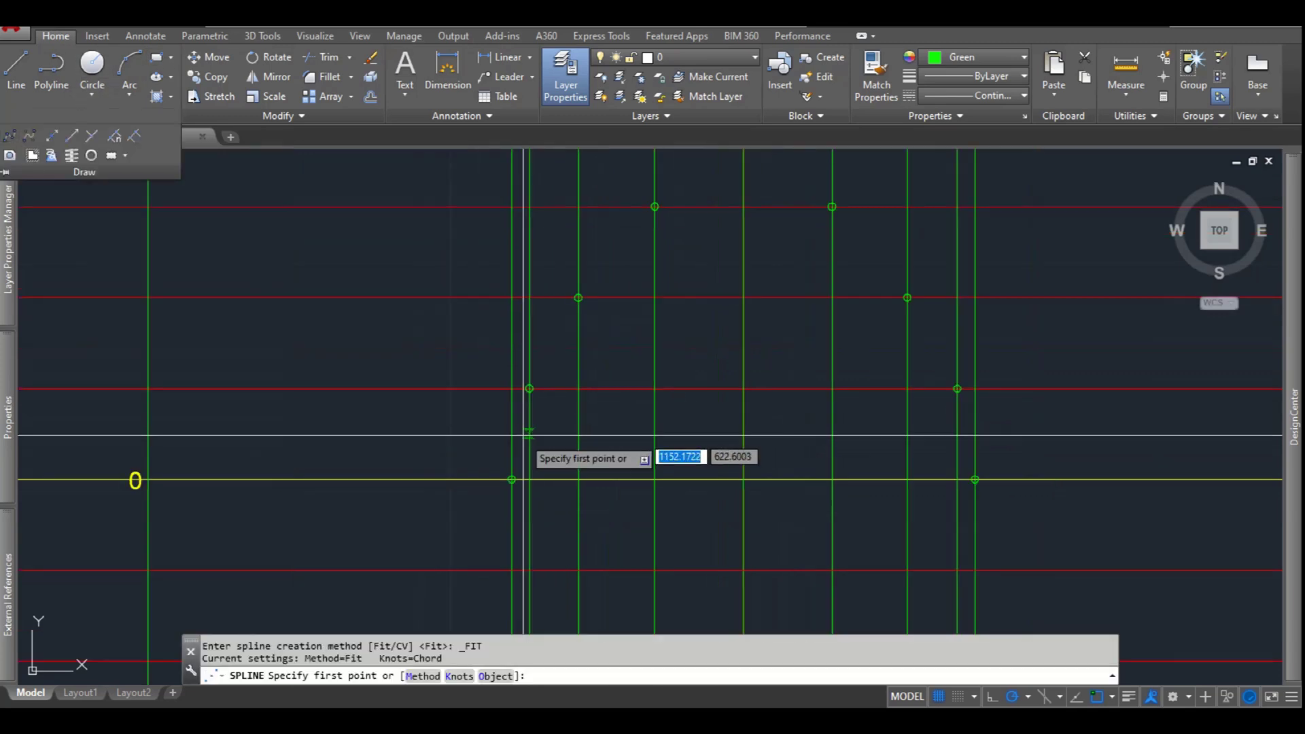
left_click(419, 431)
scroll(448, 279, "up", 2)
scroll(452, 277, "up", 2)
left_click(451, 276)
scroll(480, 441, "down", 5)
scroll(510, 297, "up", 3)
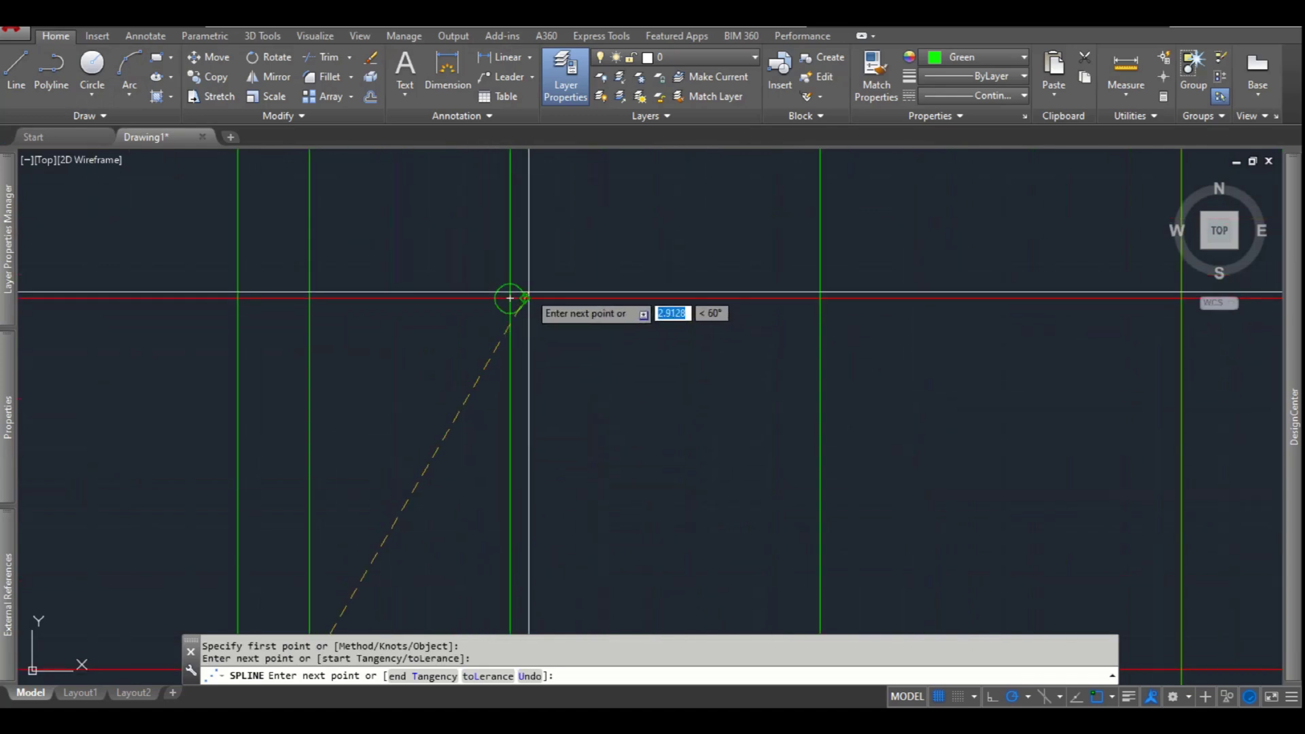
left_click(511, 297)
scroll(537, 421, "down", 4)
scroll(673, 276, "up", 4)
scroll(673, 277, "up", 2)
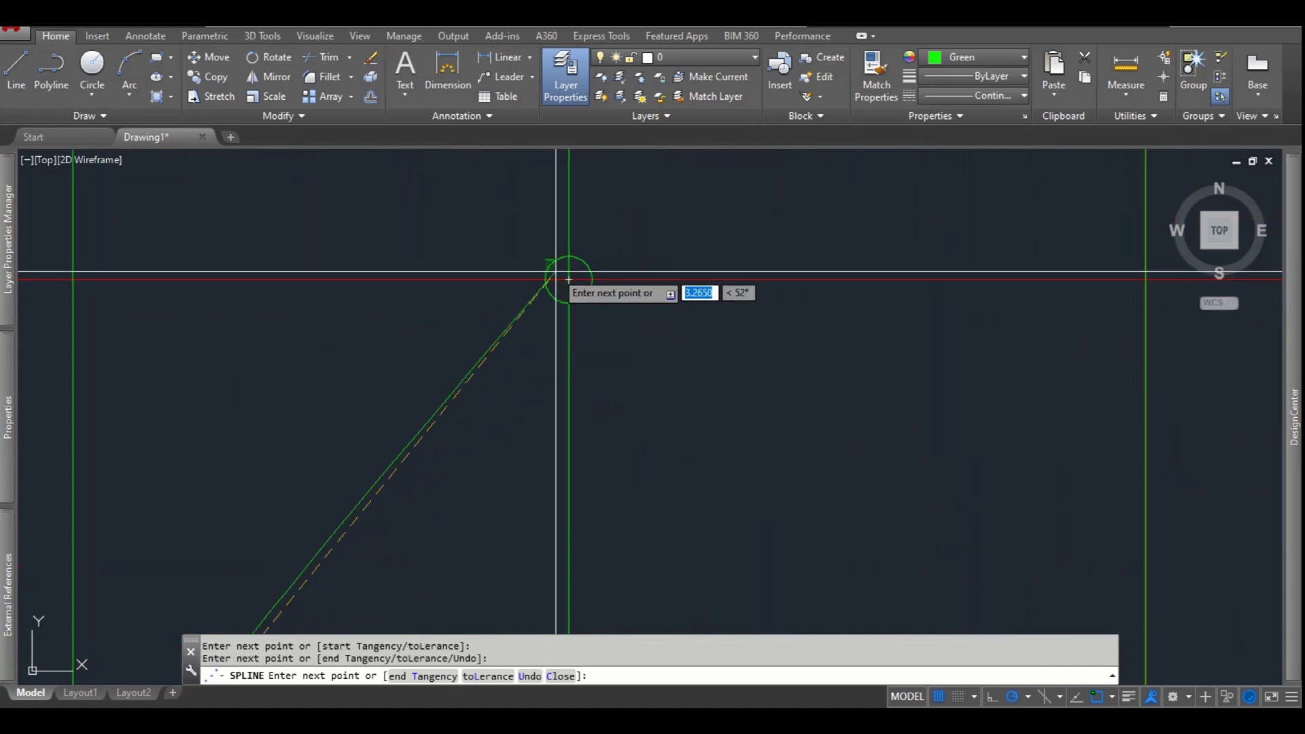
left_click(562, 276)
scroll(535, 398, "down", 8)
scroll(618, 286, "up", 3)
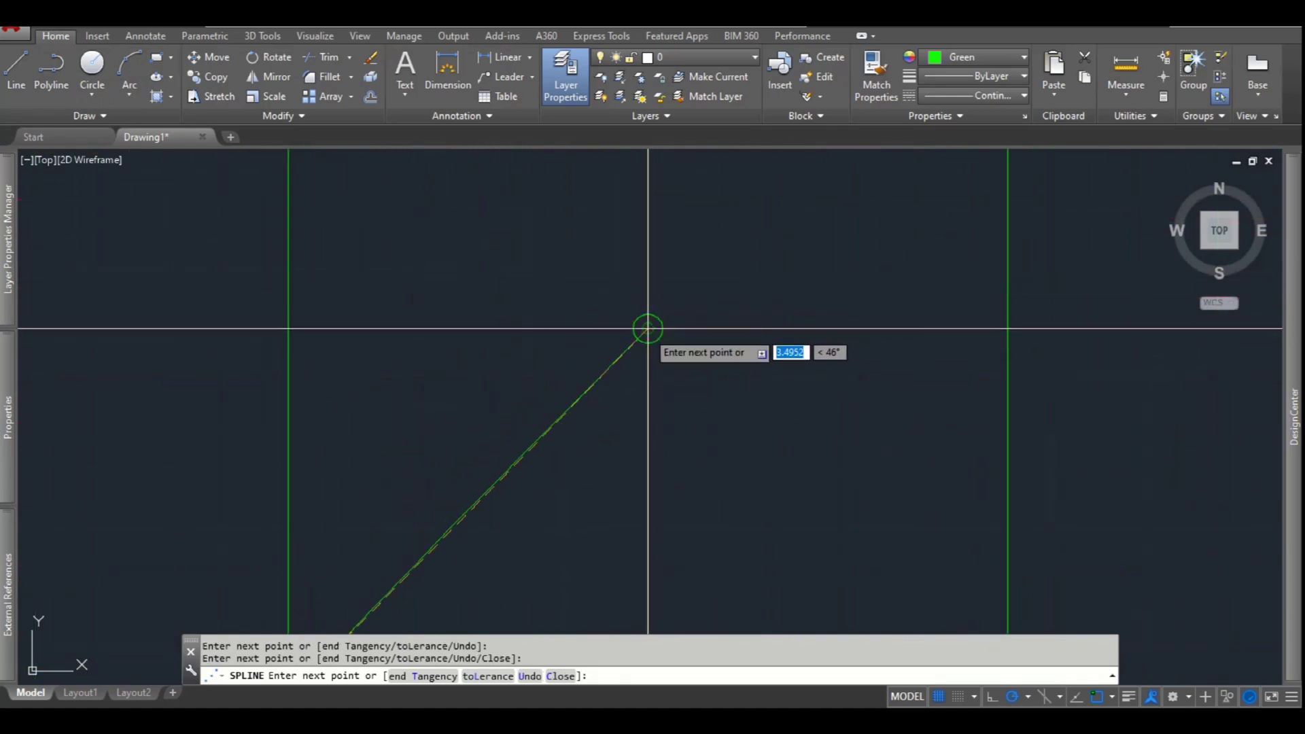
left_click(647, 329)
key("Return")
Mirror the spline about the vertical branch centre line, keeping the source curve
left_click(620, 359)
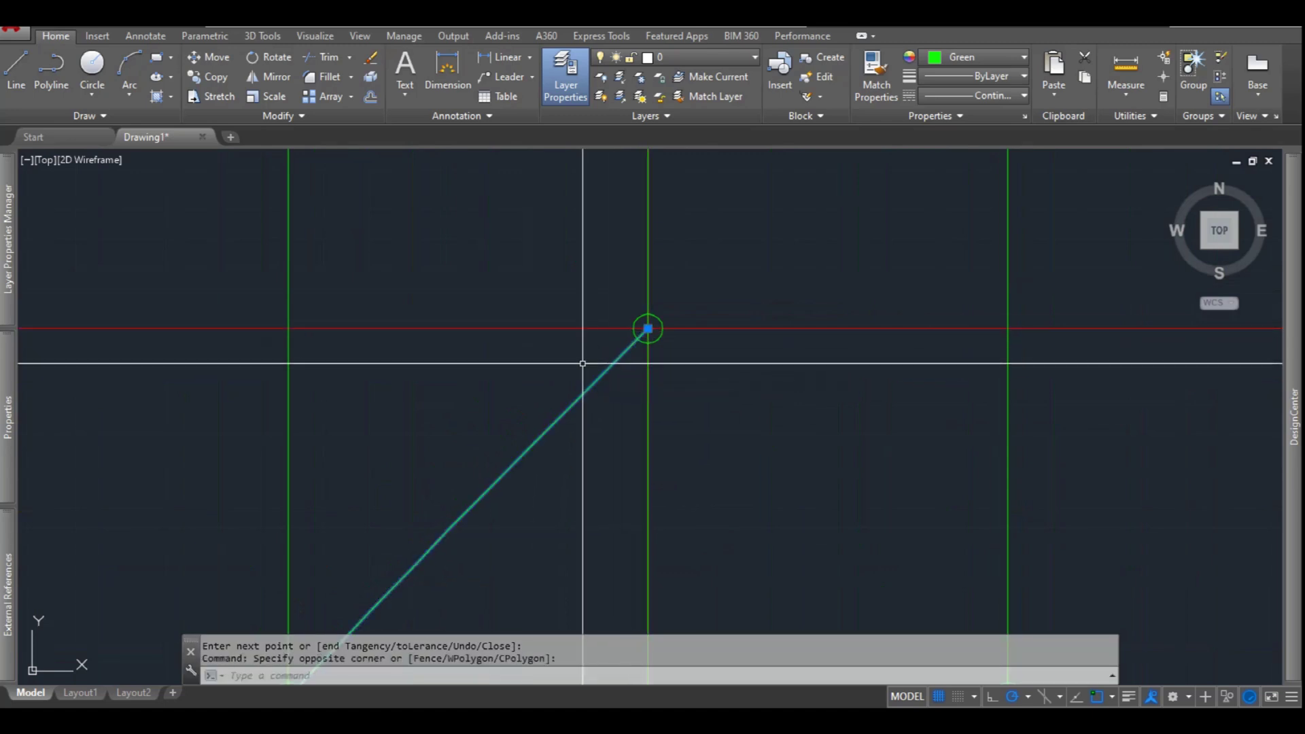
type("mi")
key("Return")
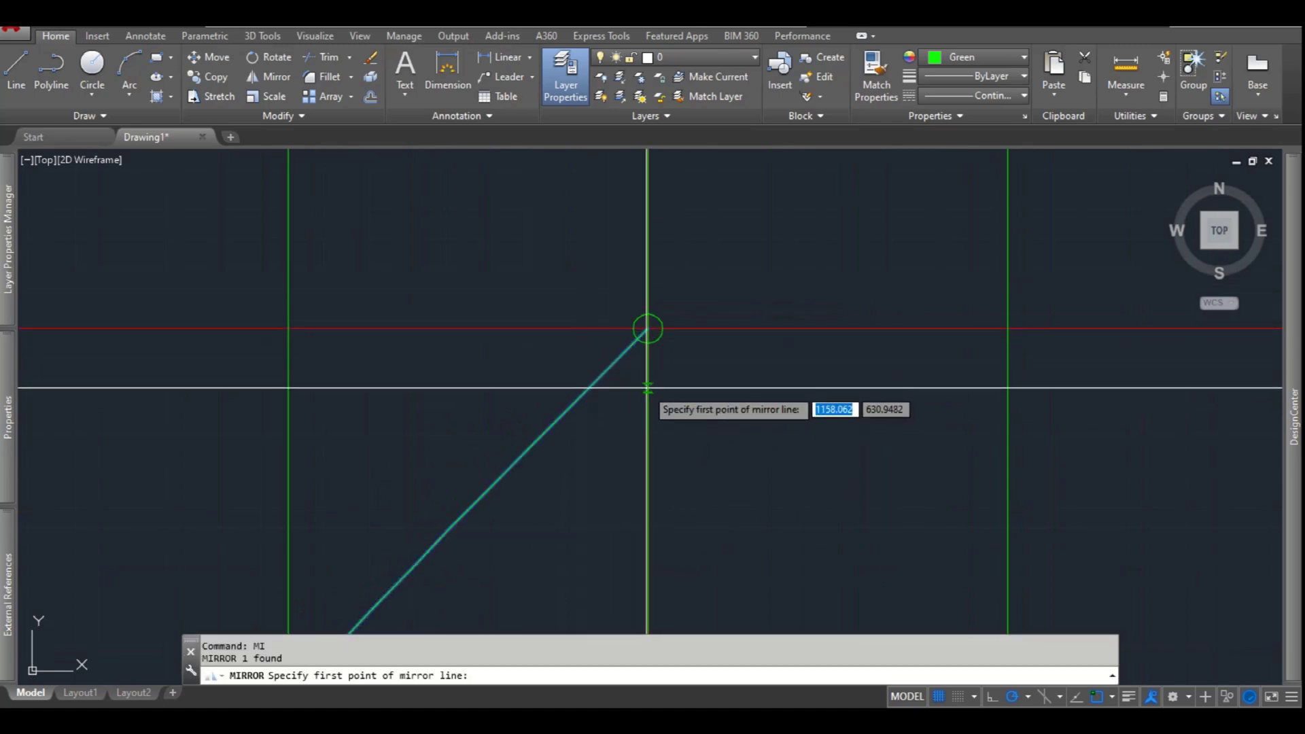
left_click(648, 329)
type("n")
key("Return")
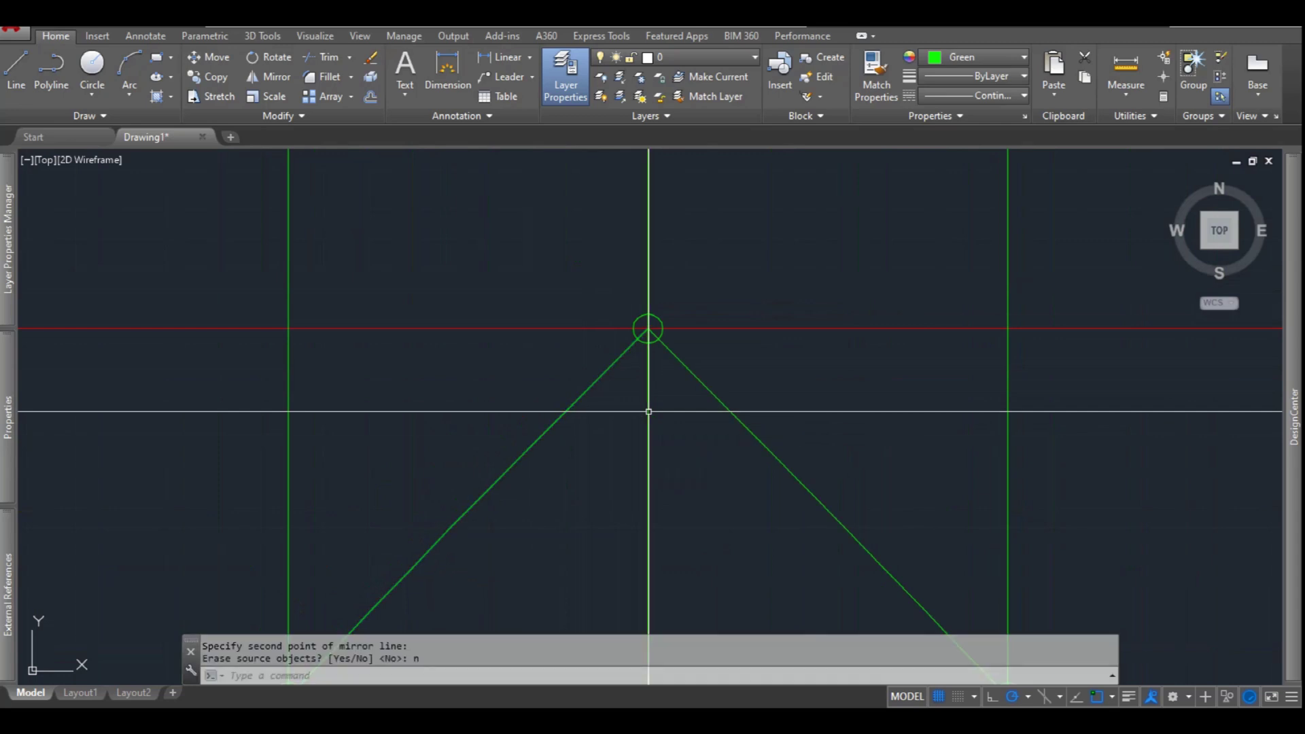
Mirror both upper curves about the yellow horizontal line, keeping the source curves, to close the hole outline
scroll(569, 354, "down", 4)
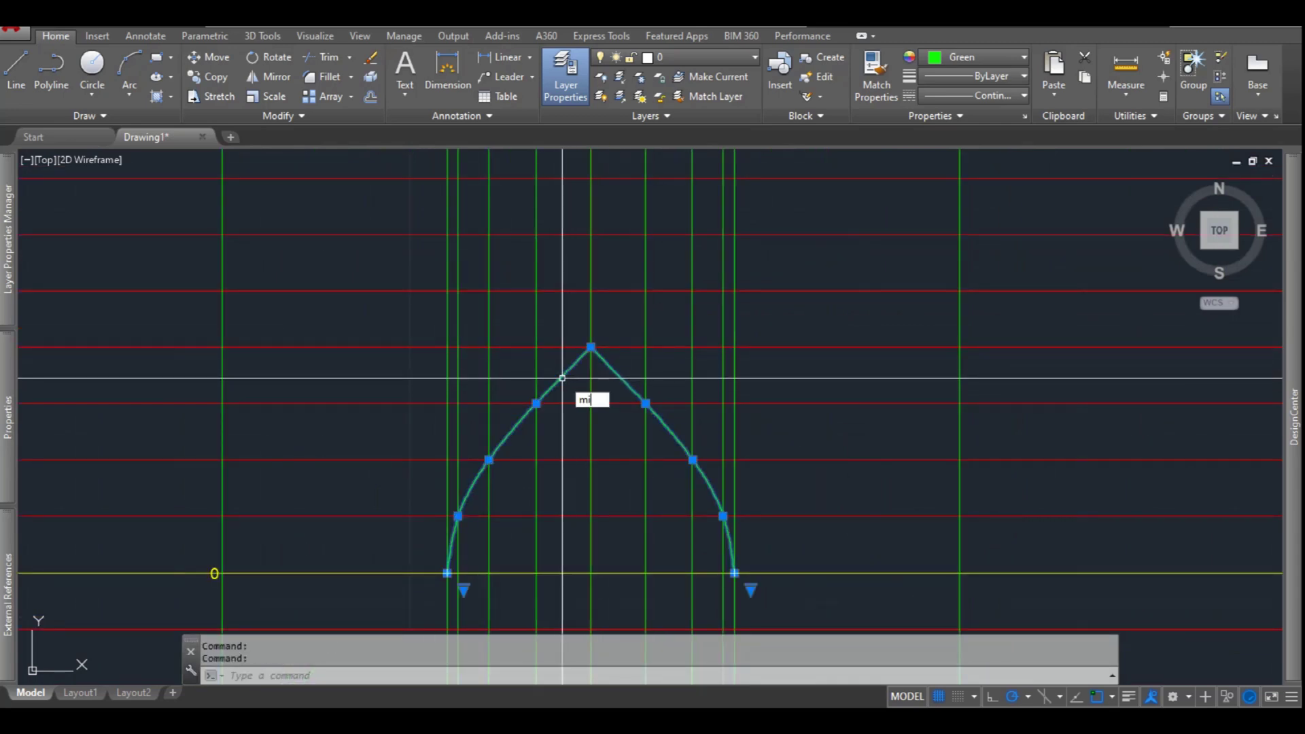
type("mi")
key("Return")
left_click(617, 573)
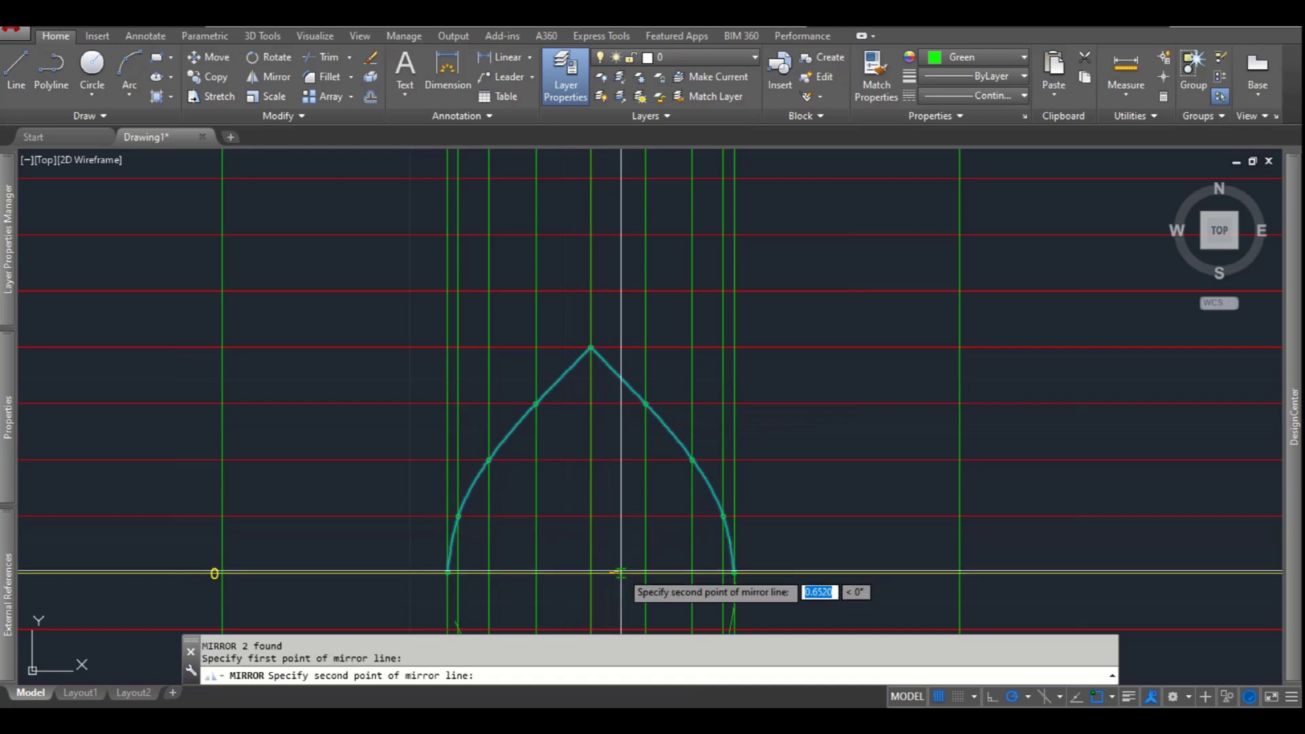
key("Return")
scroll(621, 573, "down", 6)
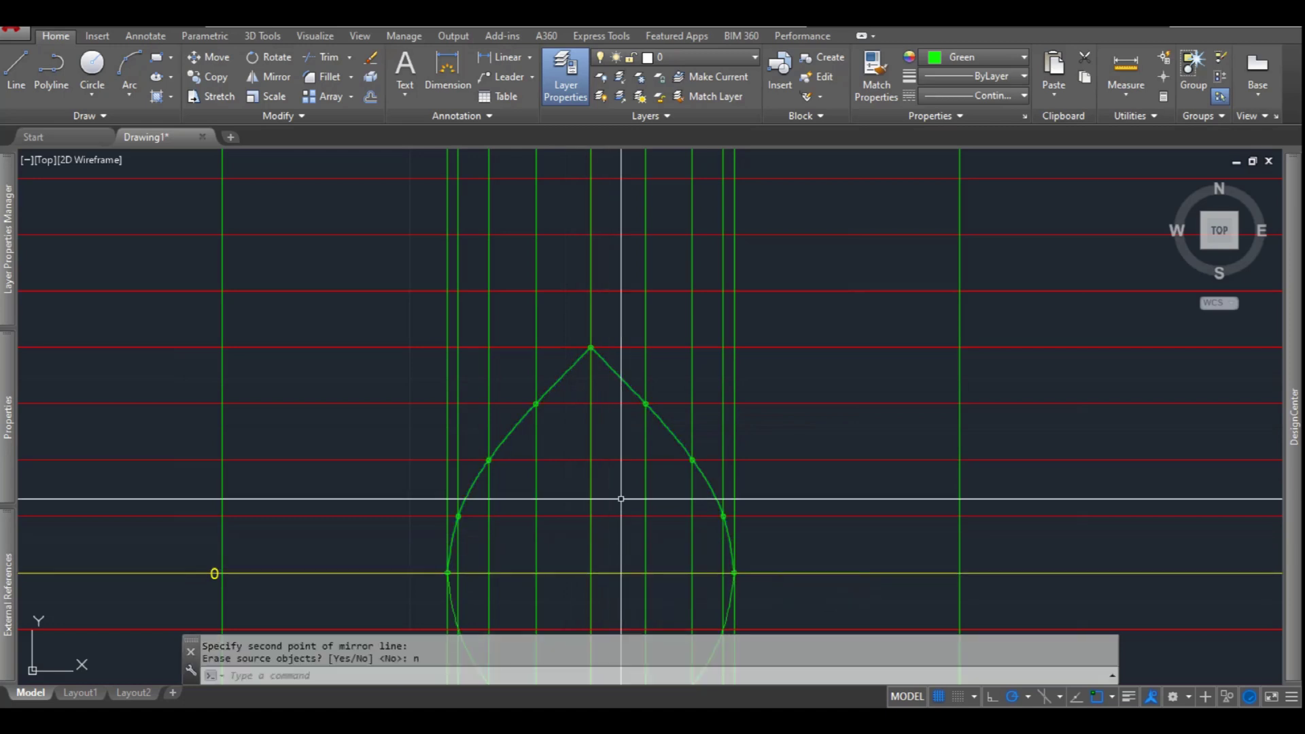
key("Escape")
left_click(714, 203)
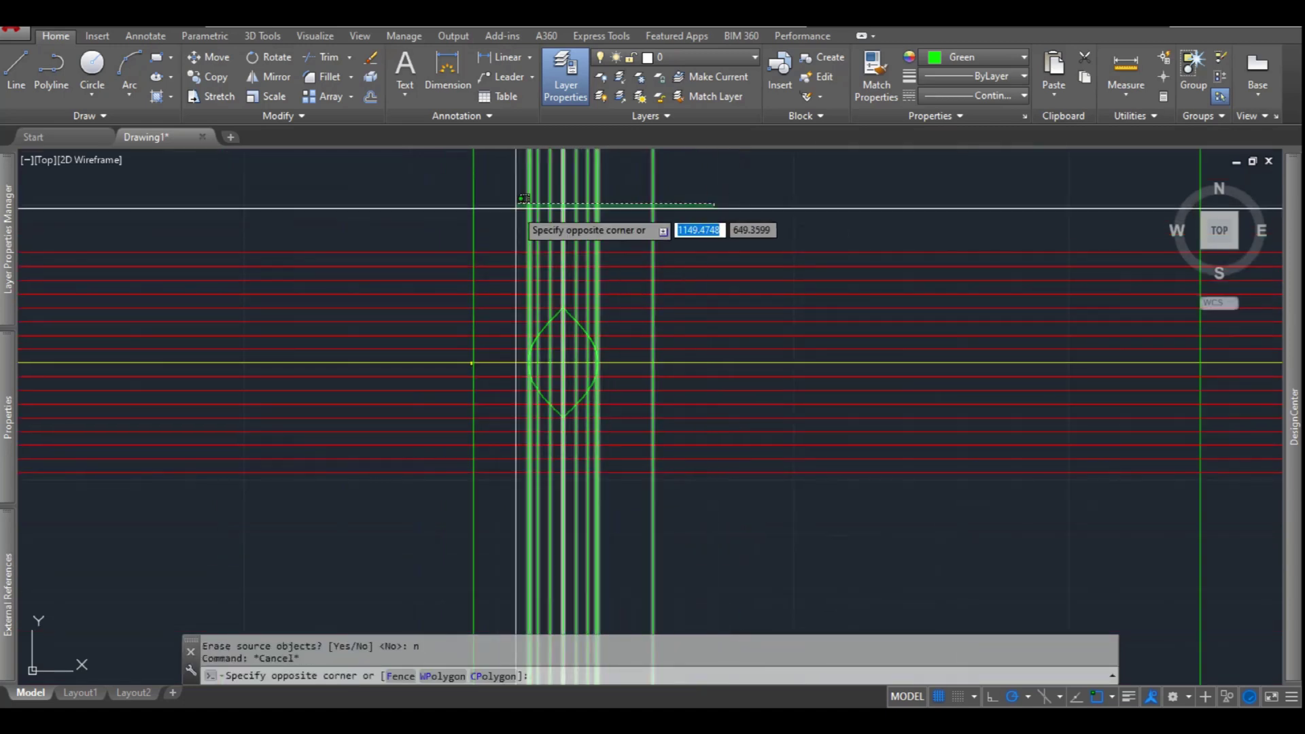
left_click(887, 197)
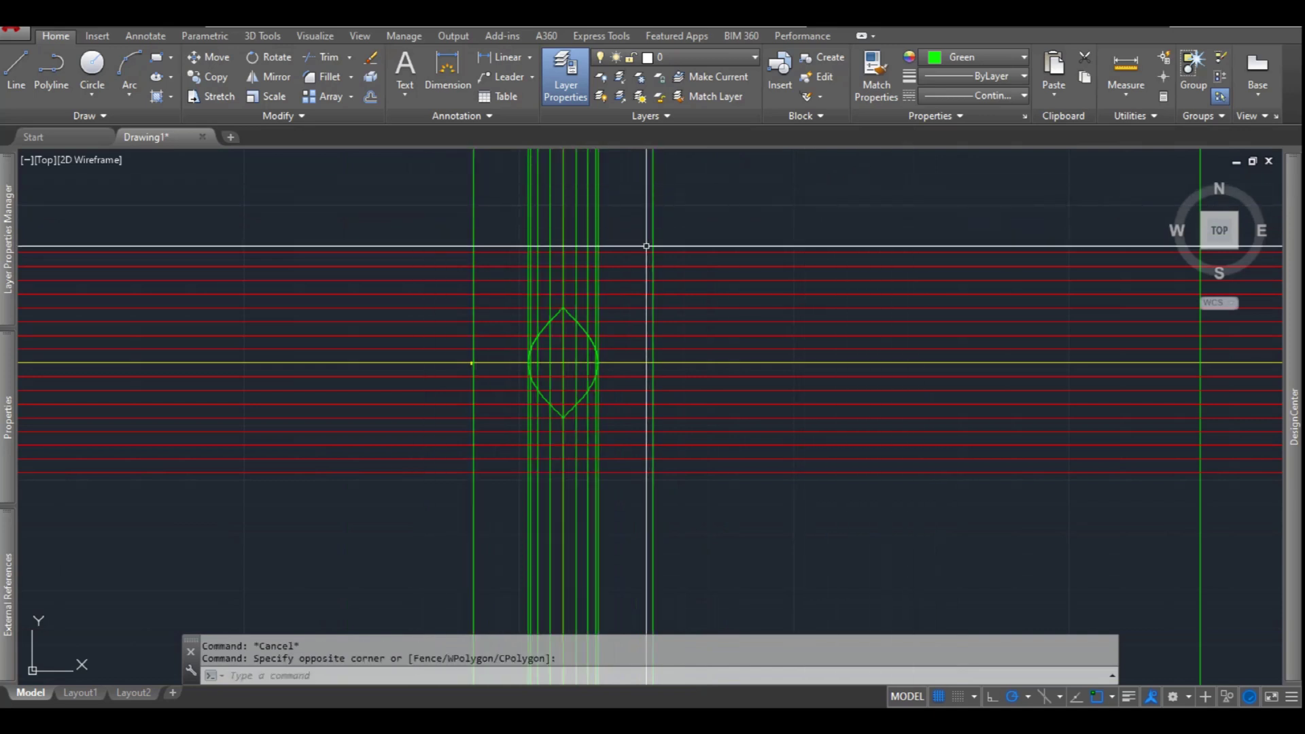
Draw a rectangle around the hole, bounded by the main pipe's two end lines and the highest and lowest red lines
scroll(664, 233, "down", 3)
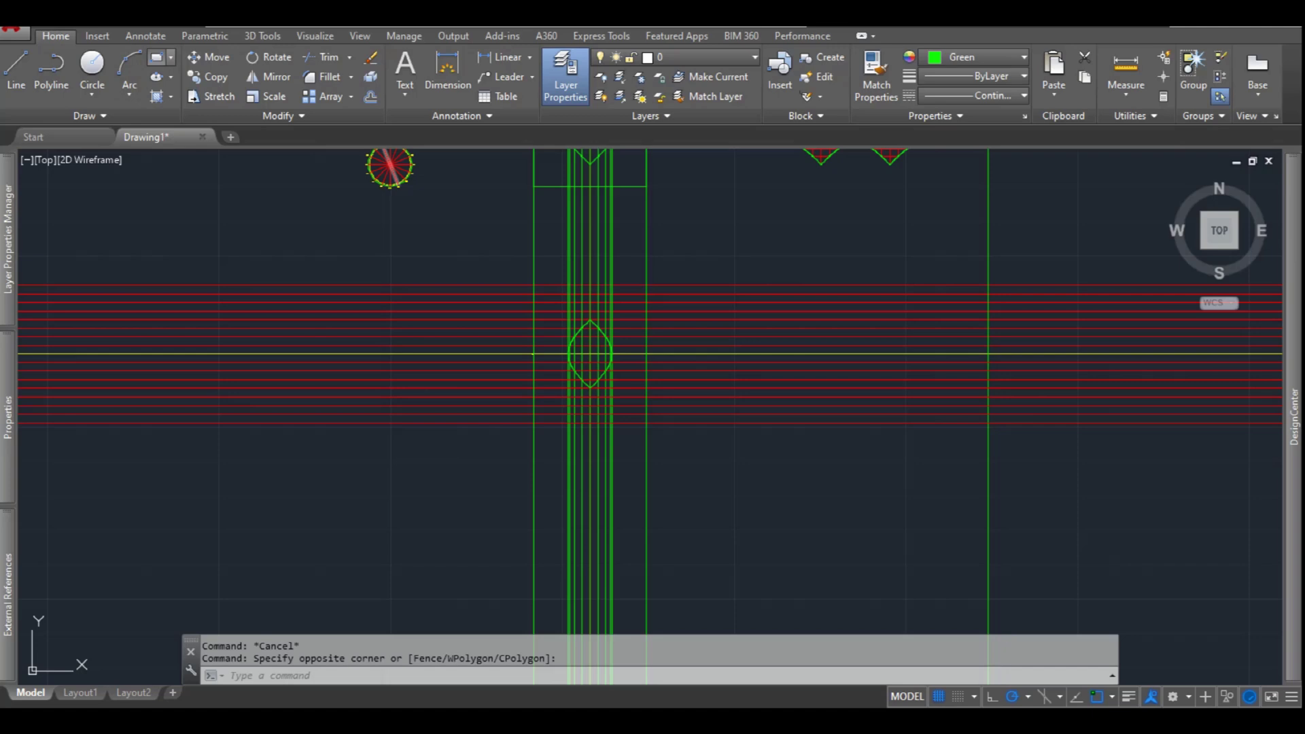
left_click(156, 57)
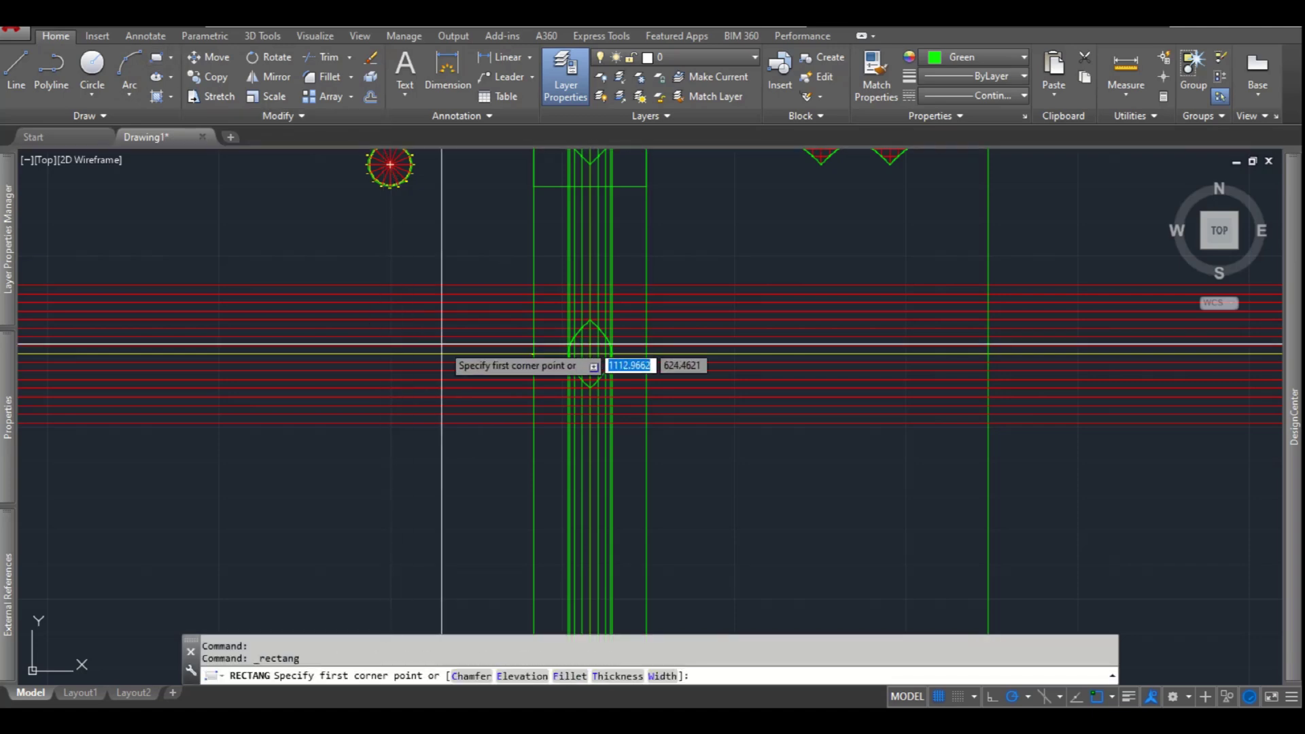
left_click(534, 286)
left_click(645, 424)
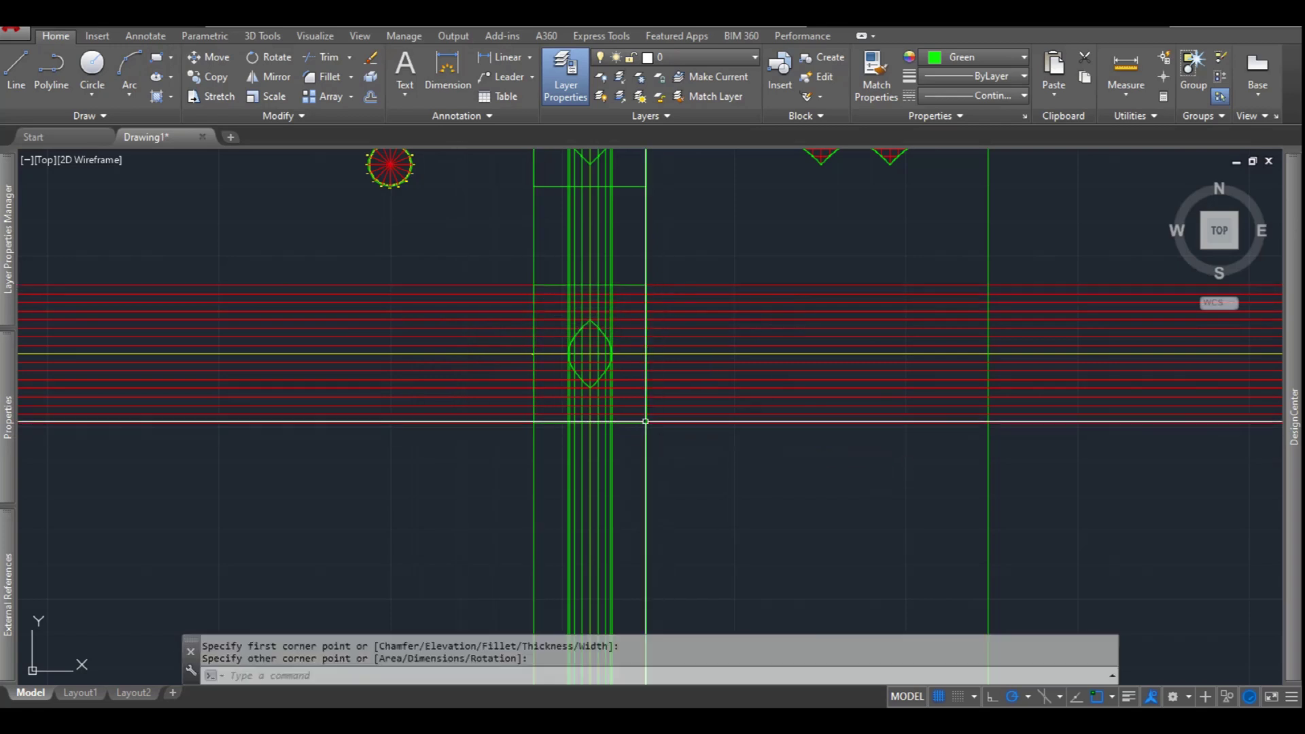
key("Escape")
key("Escape")
Change the vertical construction lines running through the main pipe's pattern to red
left_click(721, 519)
left_click(422, 562)
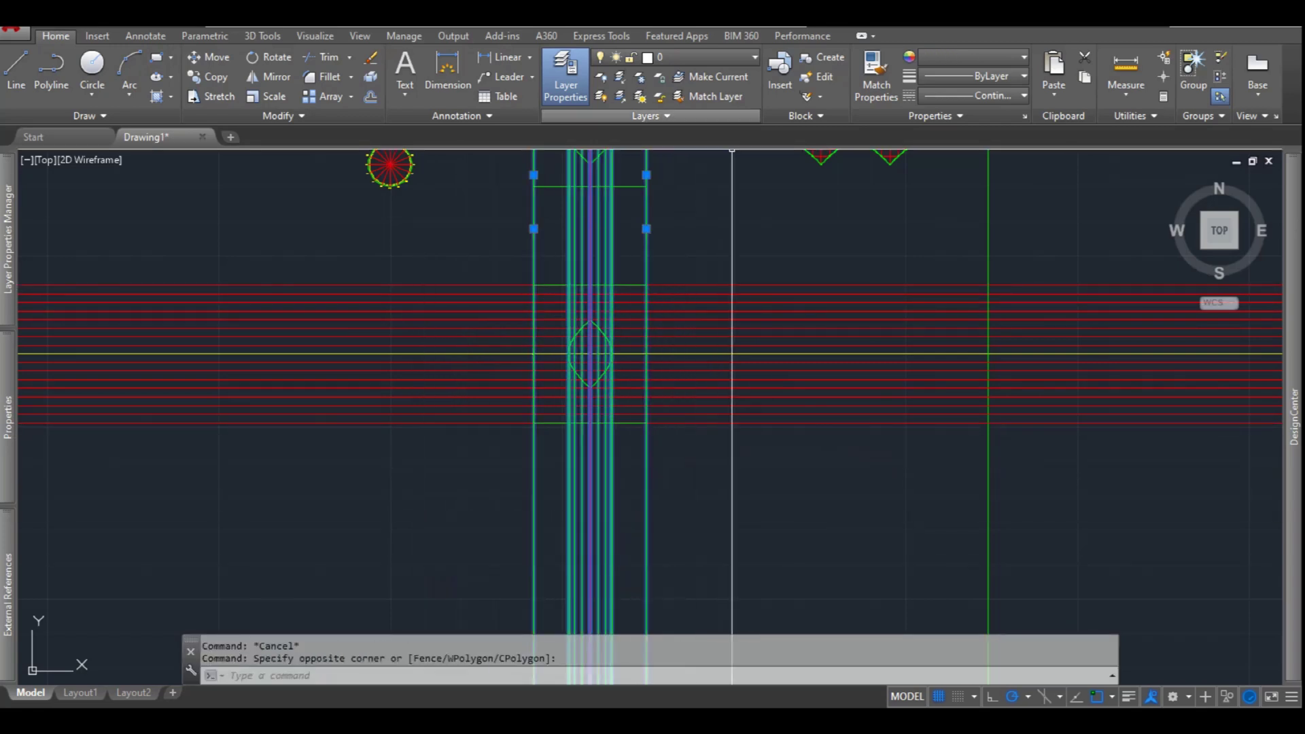
left_click(972, 57)
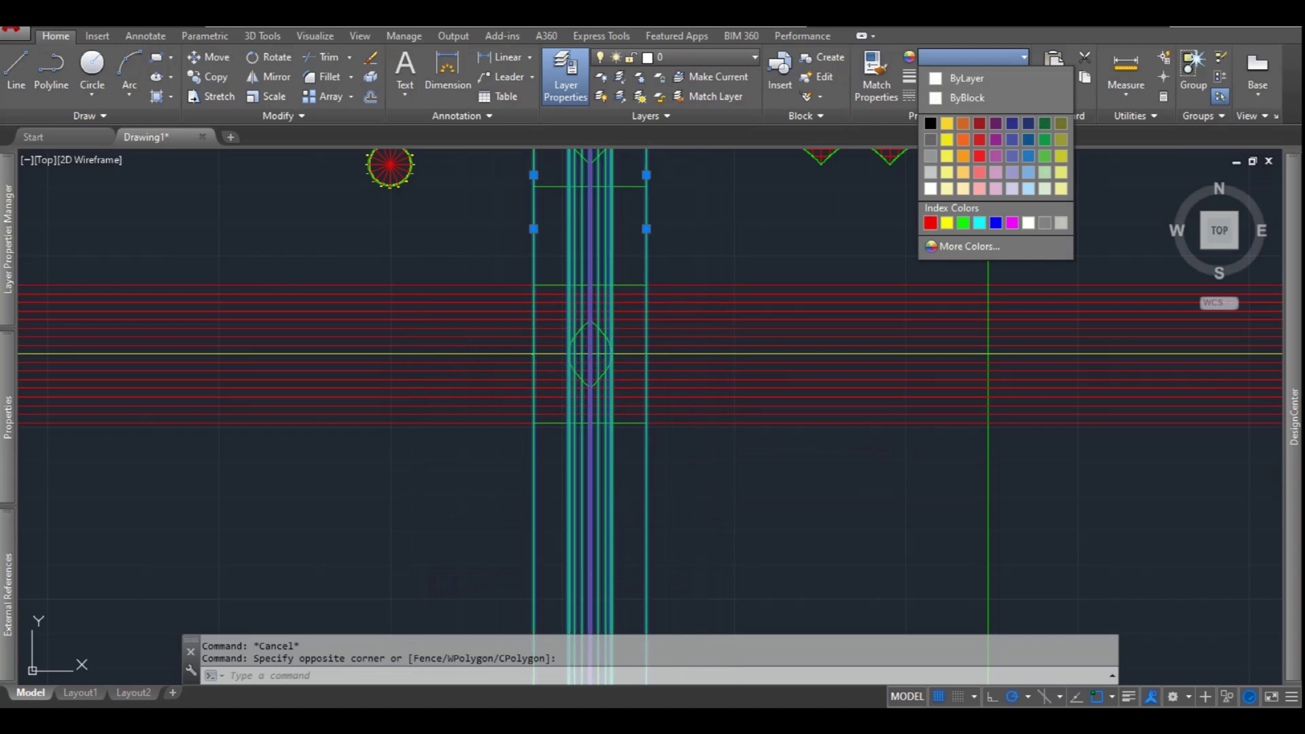
left_click(932, 223)
key("Escape")
Trim all horizontal and vertical construction lines outside the pattern rectangle, using the rectangle as the cutting edge
type("tr")
key("Return")
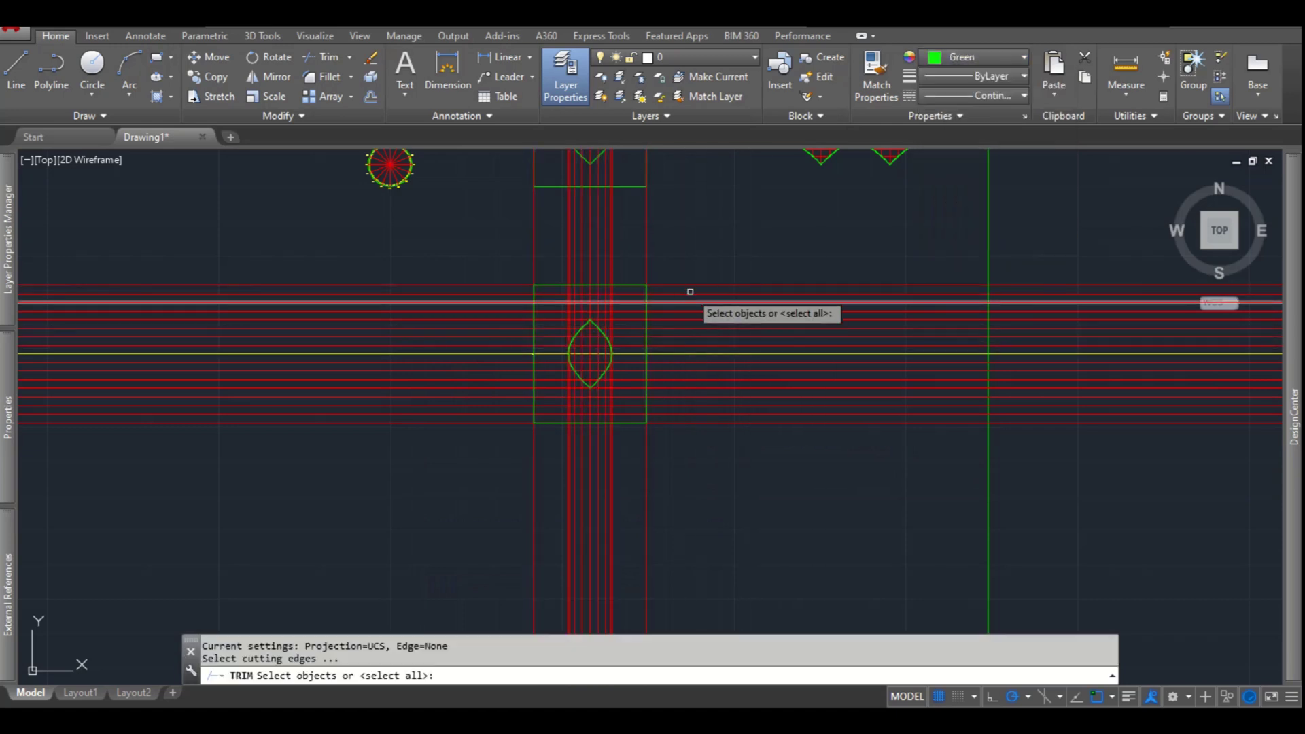
left_click(647, 299)
key("Return")
left_click(674, 250)
left_click(541, 268)
left_click(480, 257)
left_click(423, 440)
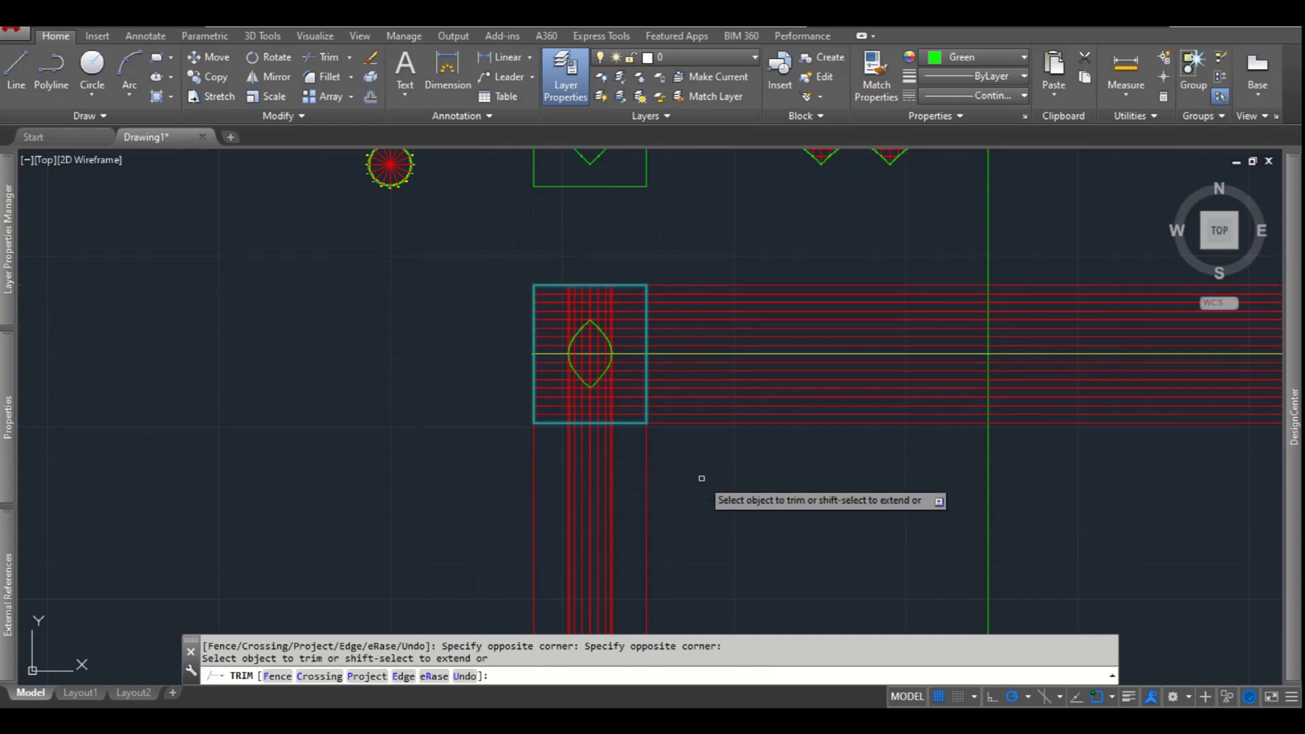
left_click(794, 248)
left_click(721, 443)
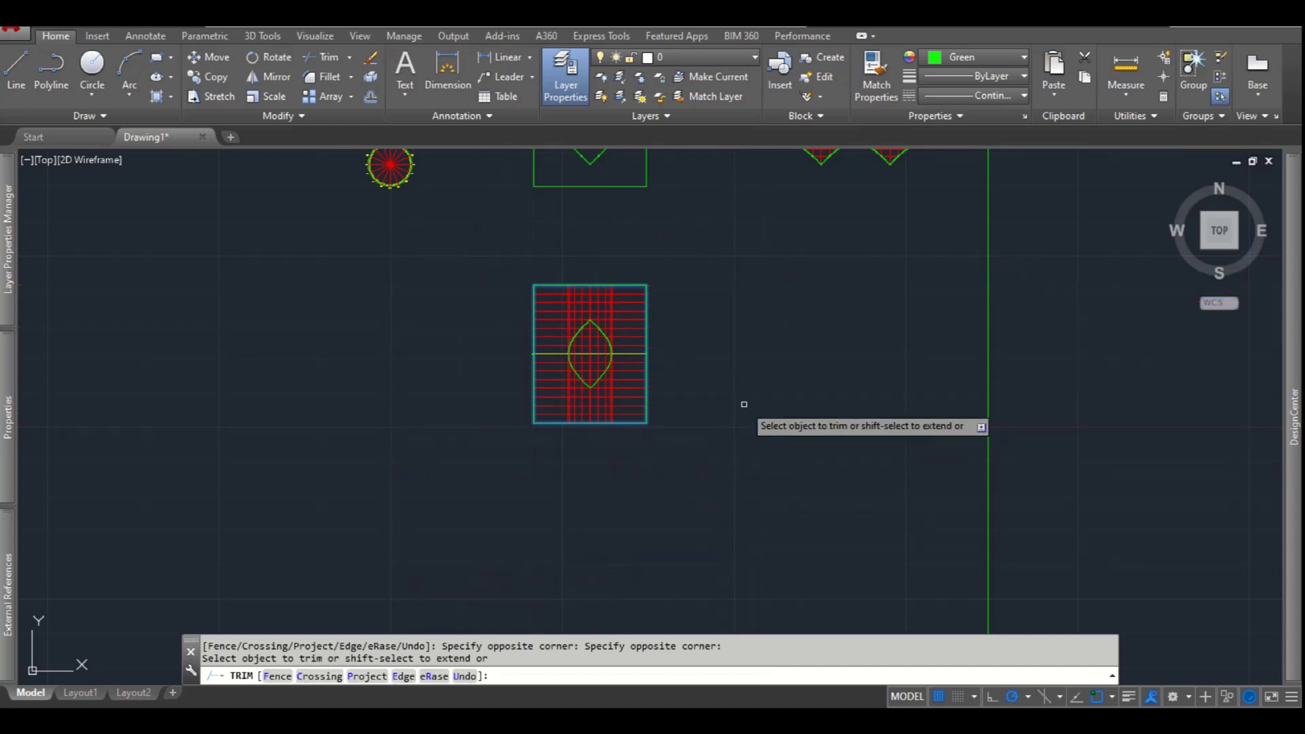
key("Escape")
Examine the tee's front view and end circles together with the branch and main pipe flat patterns
scroll(710, 408, "down", 2)
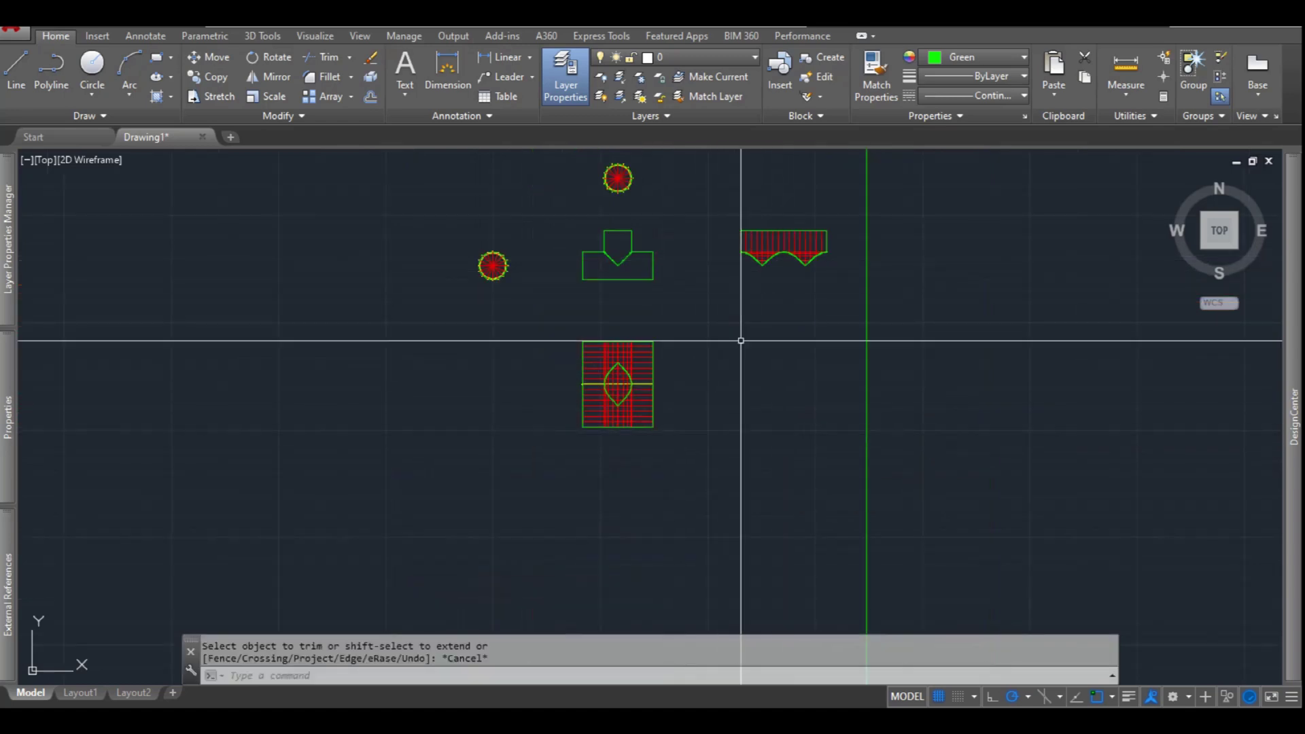
scroll(710, 385, "up", 2)
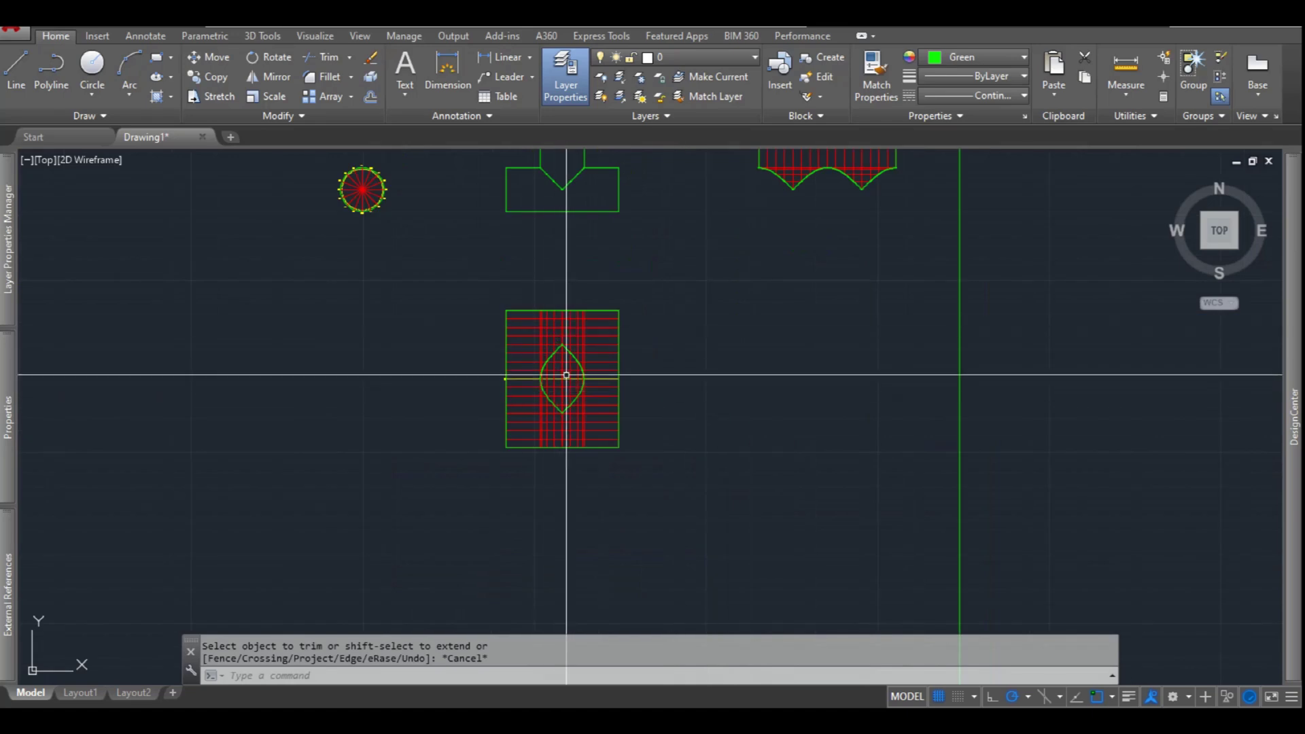
scroll(720, 295, "down", 2)
scroll(768, 227, "up", 2)
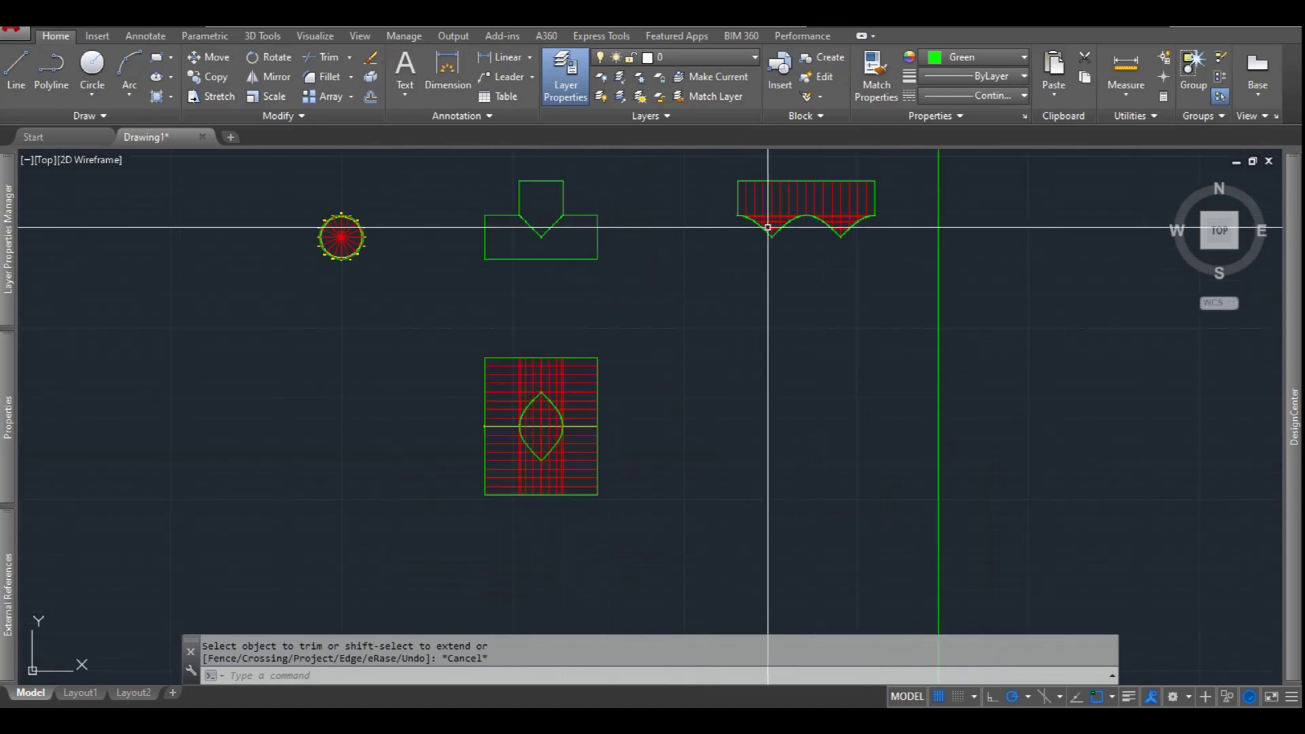
scroll(806, 306, "down", 2)
scroll(644, 398, "up", 4)
scroll(644, 398, "down", 2)
scroll(807, 341, "up", 2)
scroll(789, 394, "down", 2)
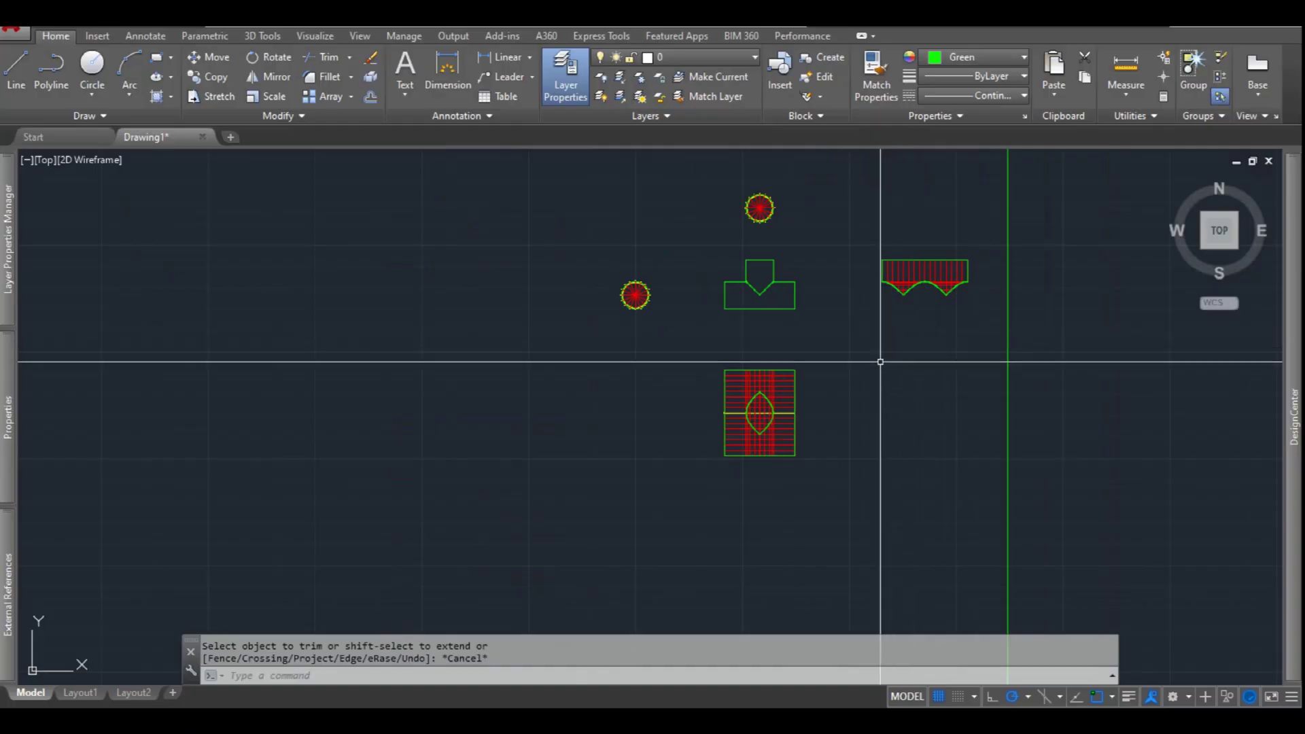
scroll(881, 362, "up", 4)
scroll(874, 377, "down", 3)
scroll(884, 370, "up", 1)
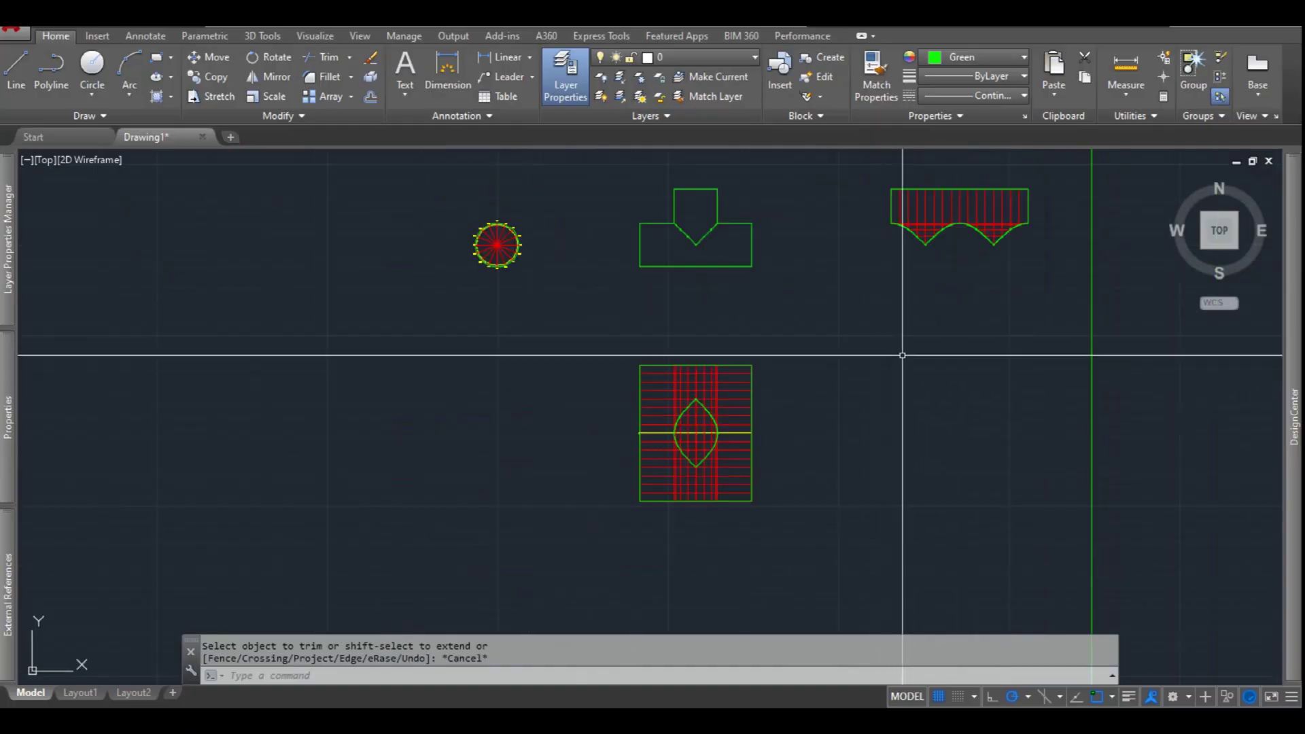